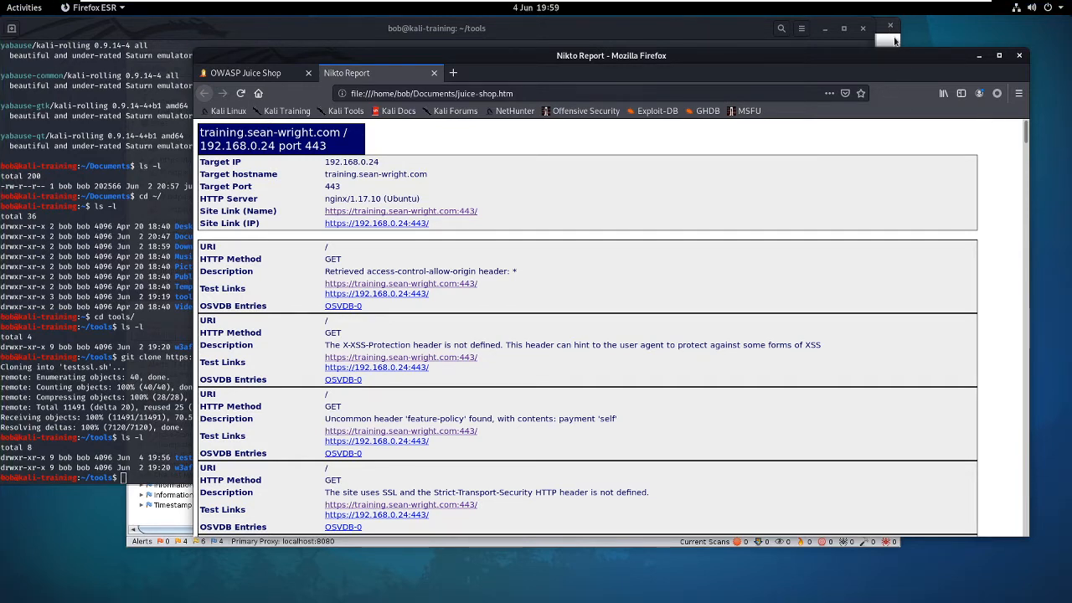
Step: Bring the OWASP ZAP alerts forward for a look, then return to the Nikto report in Firefox
click(894, 41)
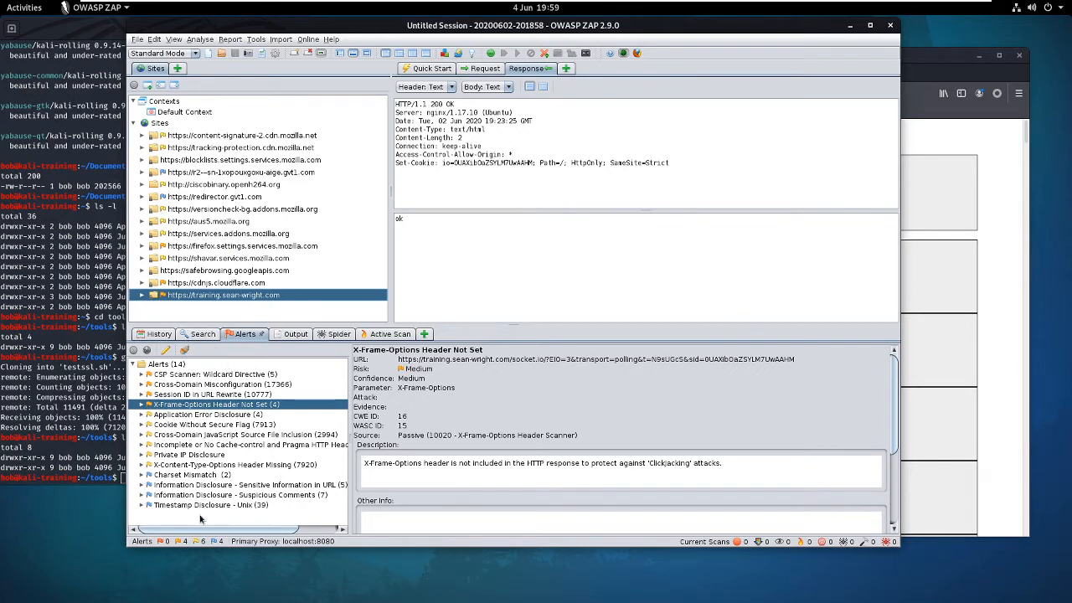
click(966, 145)
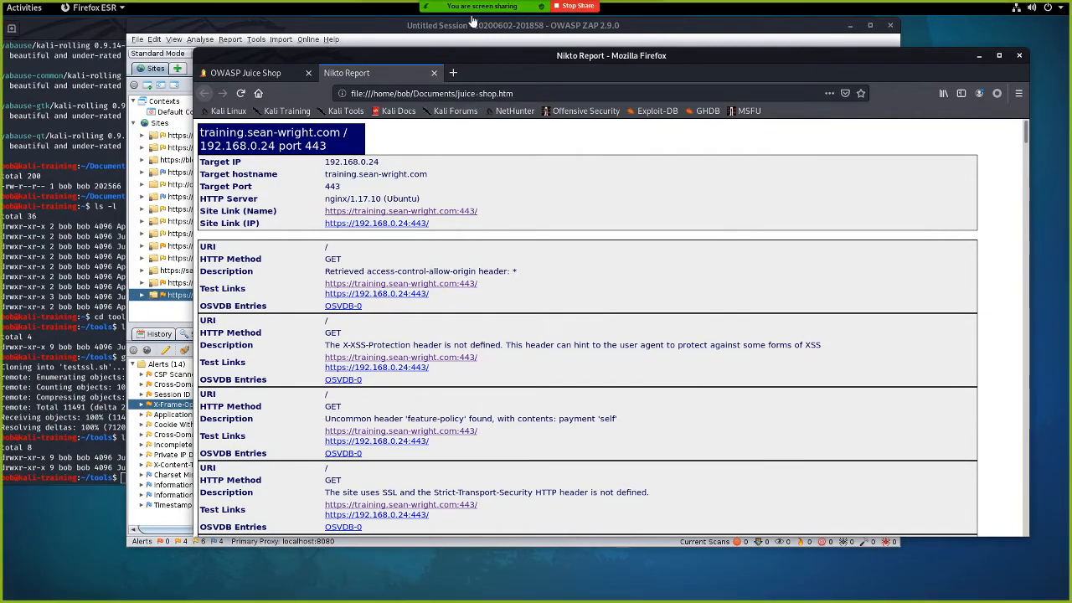
Step: Open the meeting chat from the screen-sharing controls
click(473, 11)
click(646, 13)
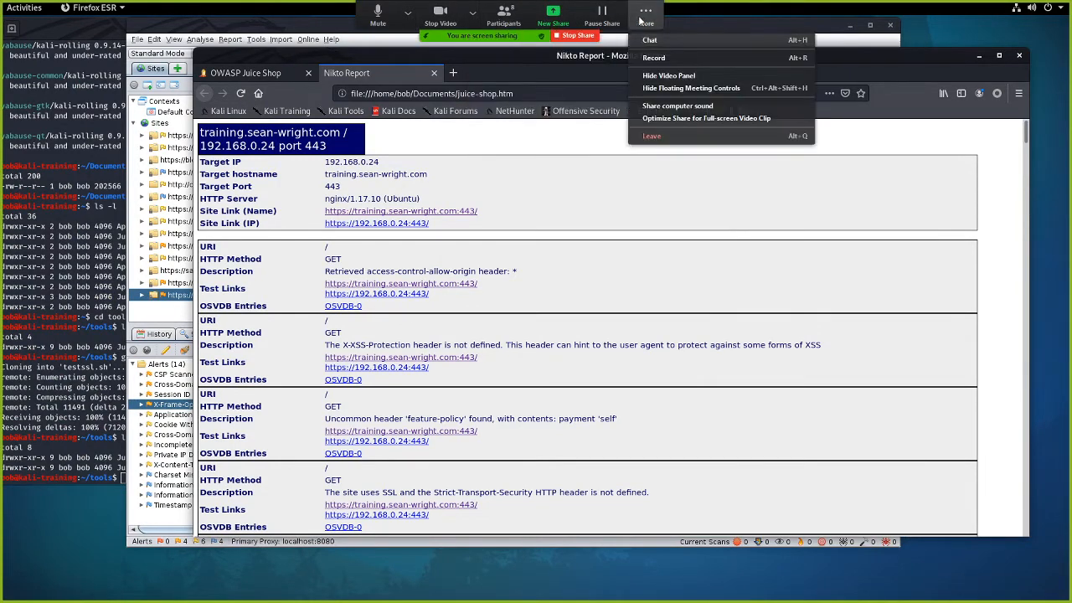
click(649, 40)
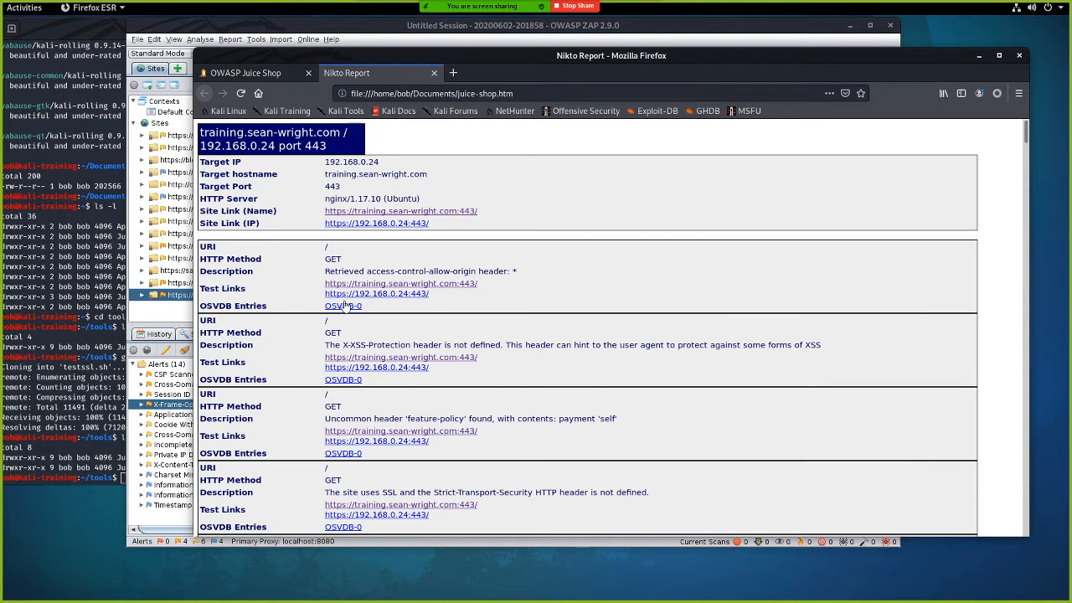
Step: Switch to the terminal, find and highlight the earlier Nikto command that outputs juice-shop.htm, and review its scan findings
click(60, 227)
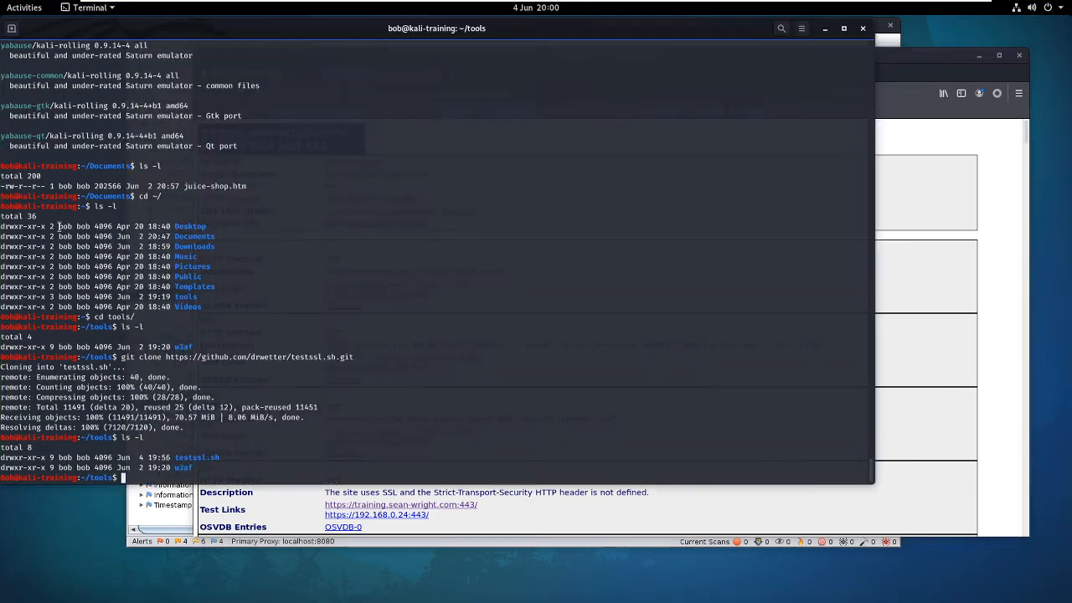
scroll(330, 332, up, 10)
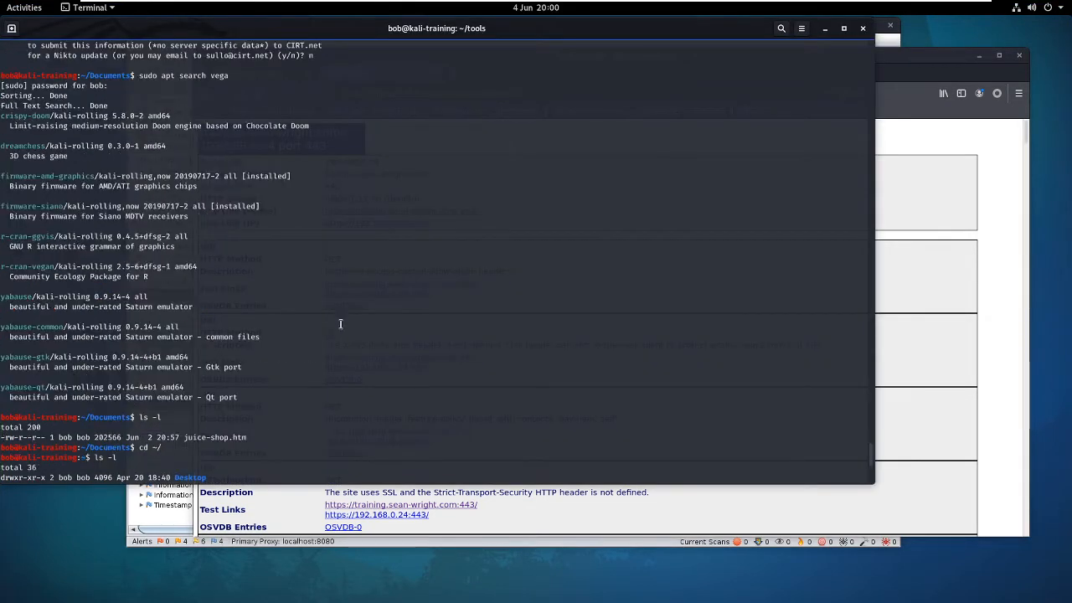
scroll(336, 324, up, 12)
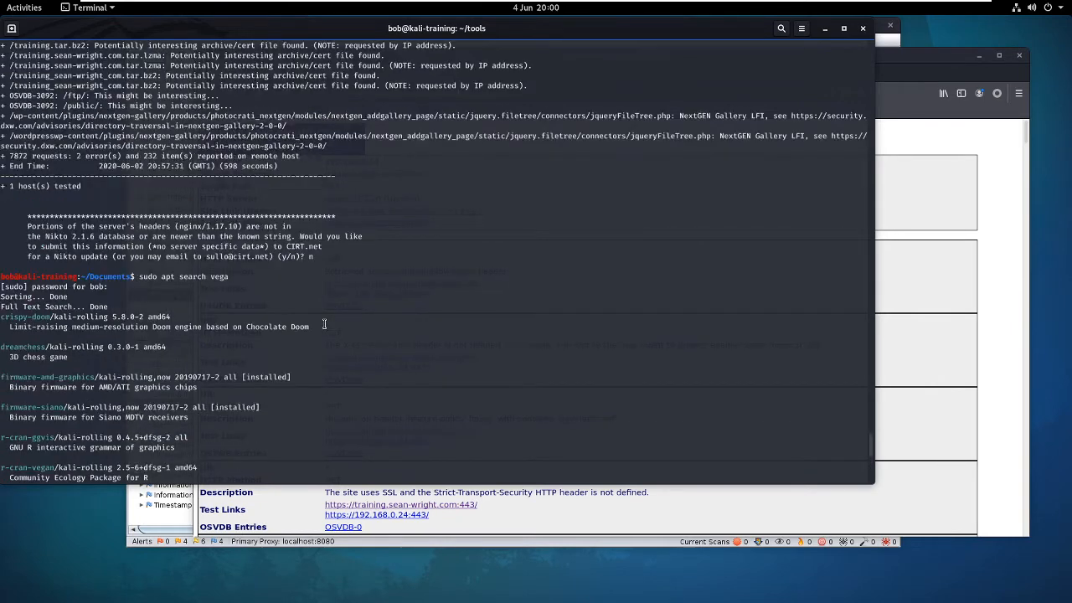
scroll(325, 323, up, 10)
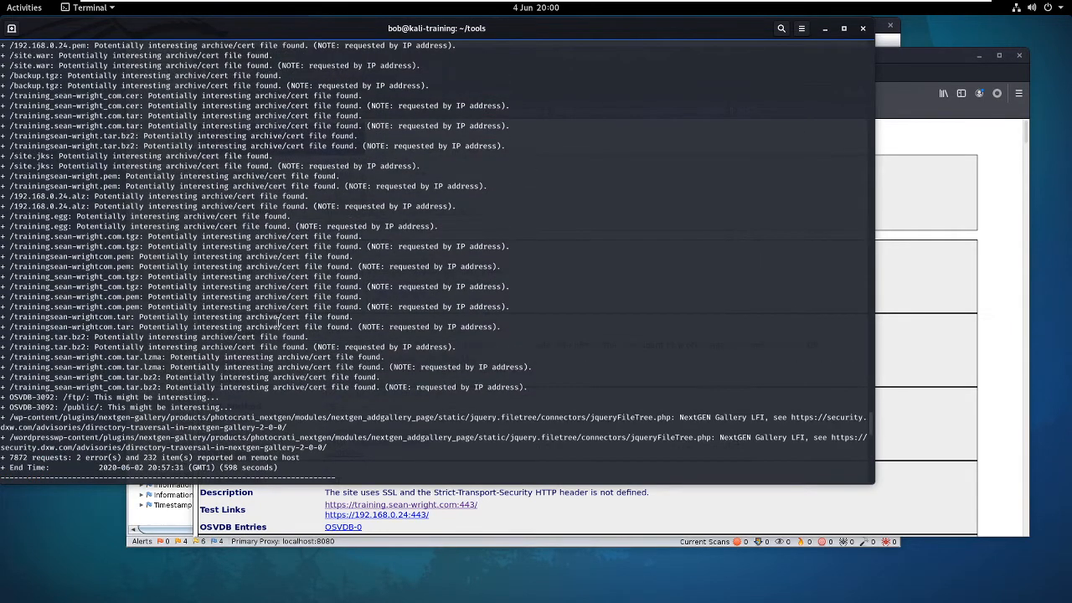
scroll(268, 318, up, 15)
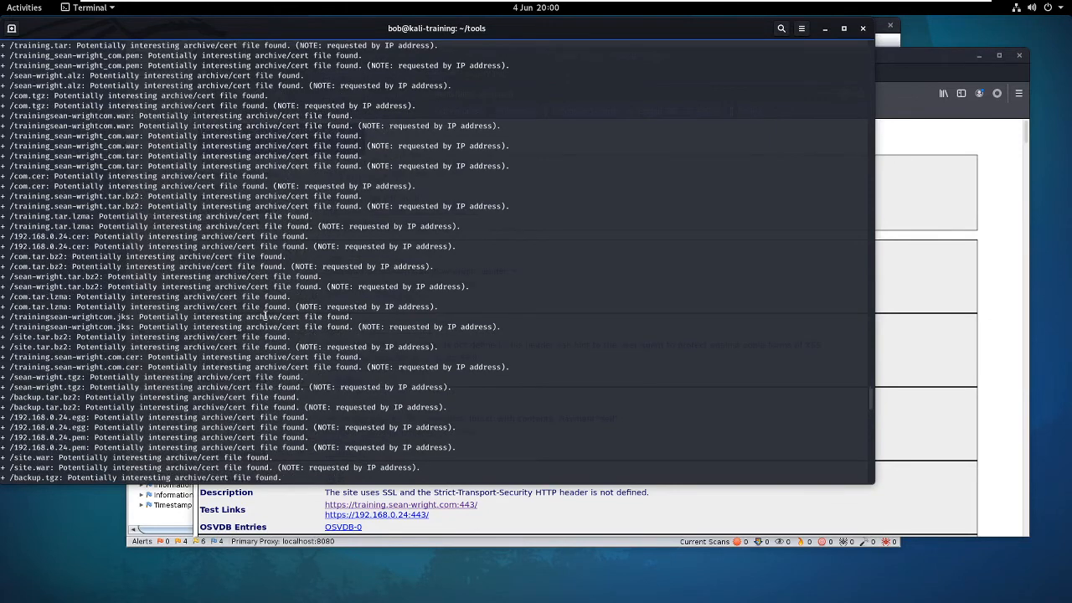
scroll(251, 310, up, 12)
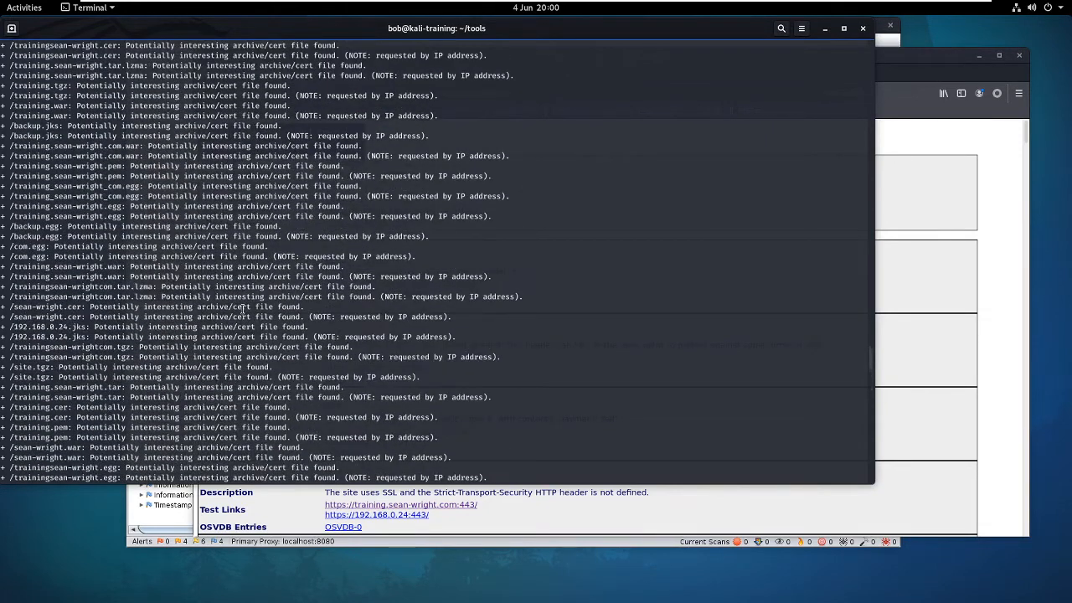
scroll(220, 302, up, 12)
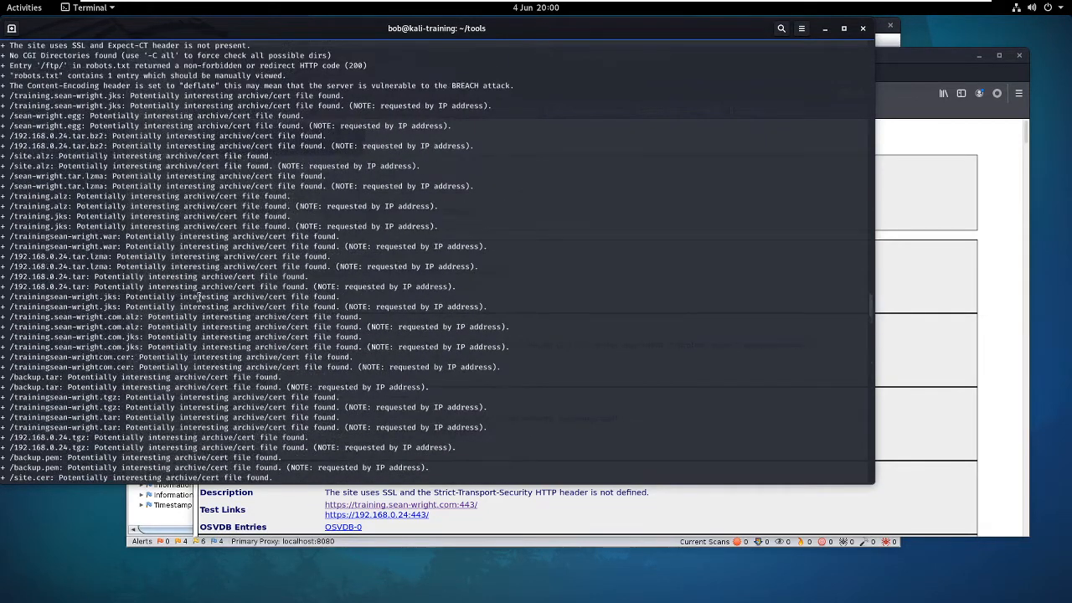
scroll(186, 293, up, 4)
scroll(186, 293, up, 4)
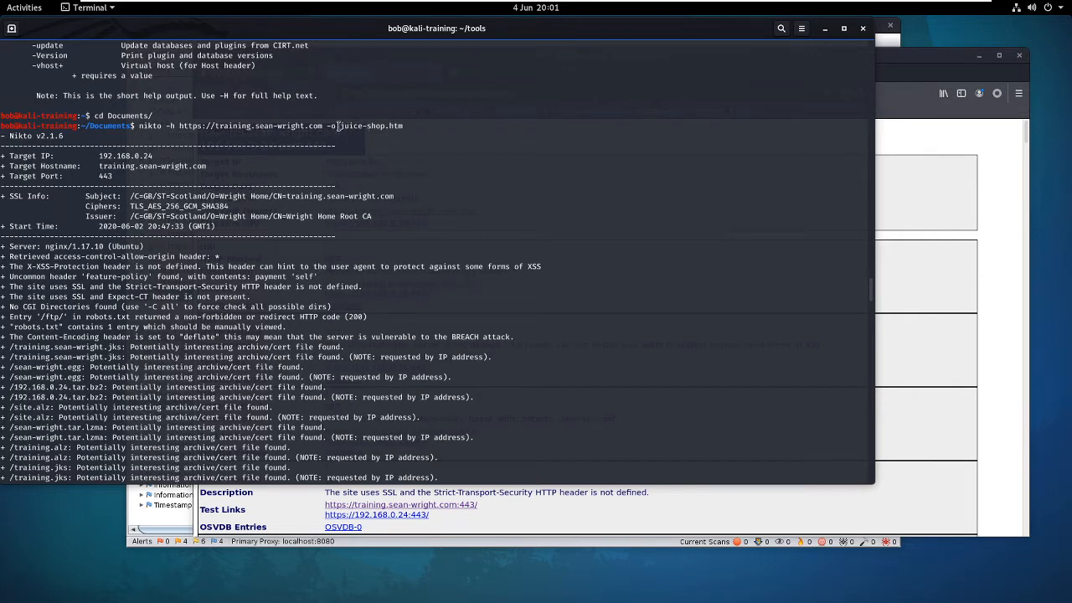
drag(402, 127, 139, 125)
scroll(462, 203, down, 7)
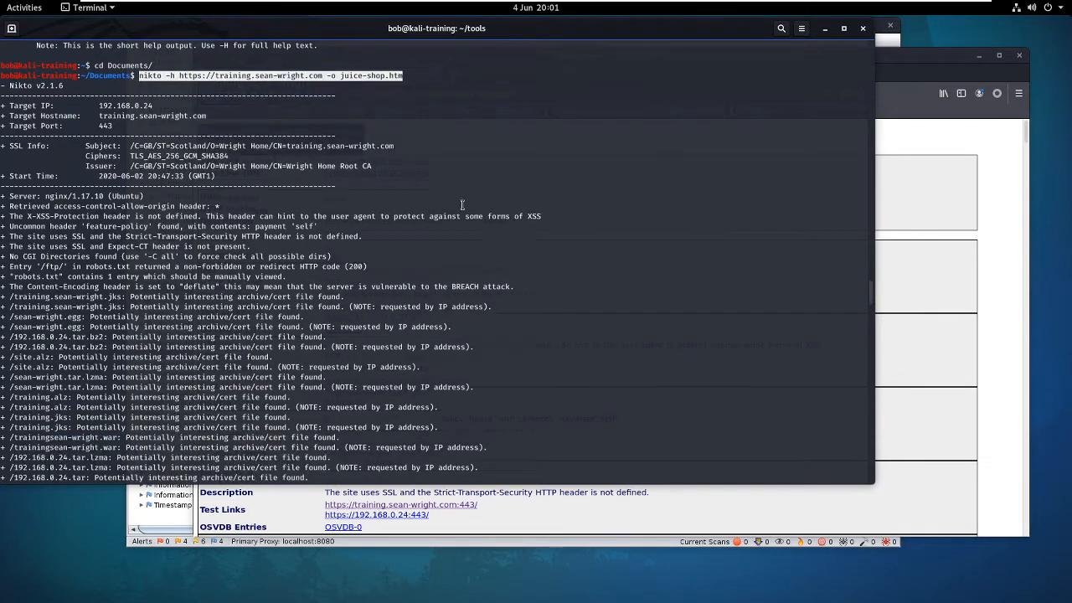
scroll(385, 318, down, 10)
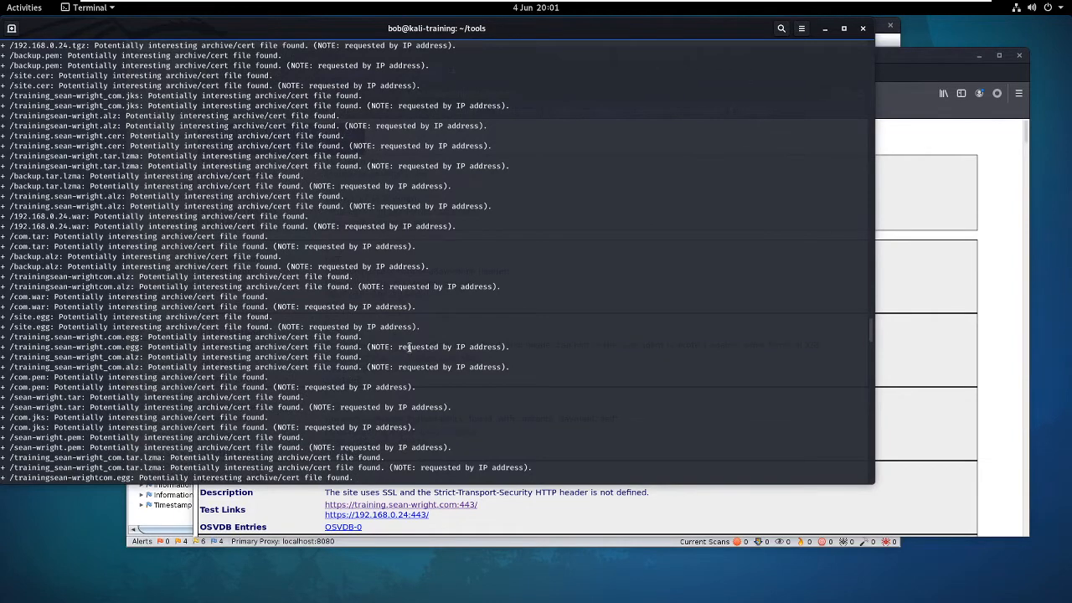
scroll(568, 327, down, 3)
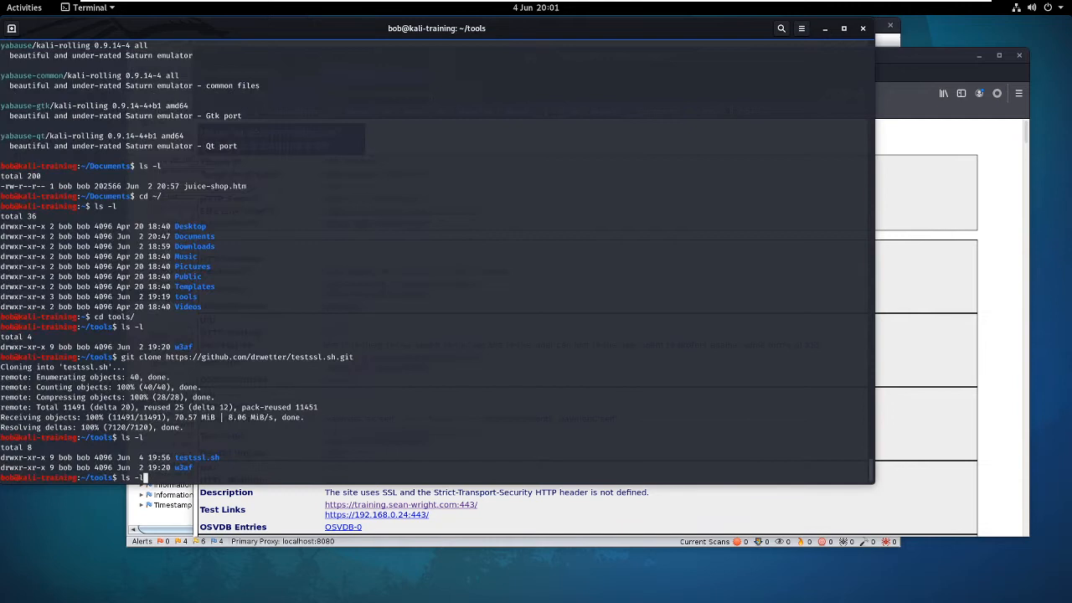
Step: List the tools directory in long format, then change into testssl.sh and list its files the same way
key(Return)
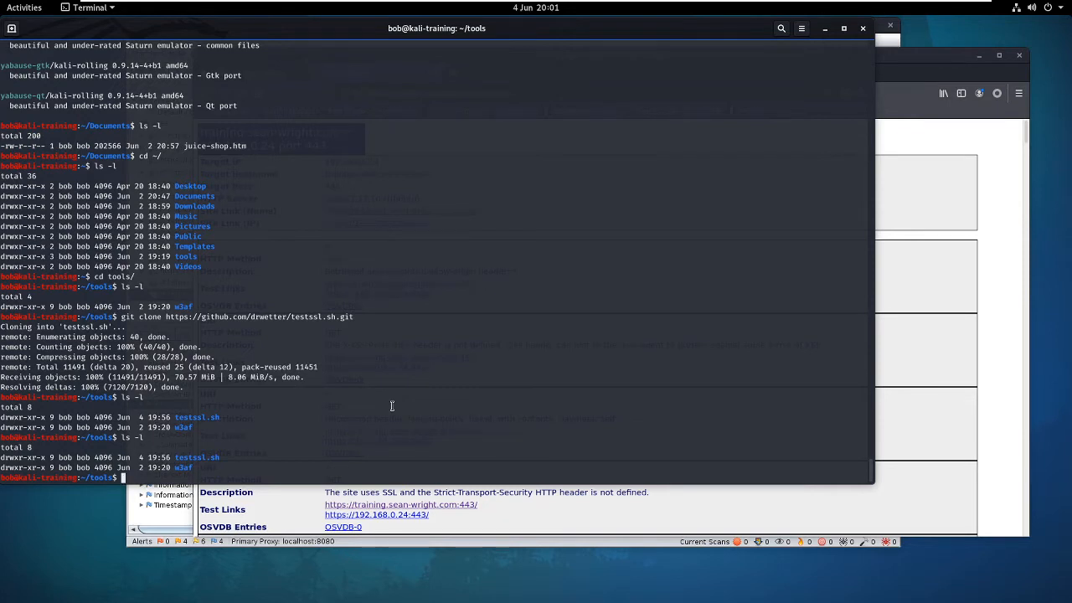
text(cd testssl.sh/)
key(Return)
text(ls -l)
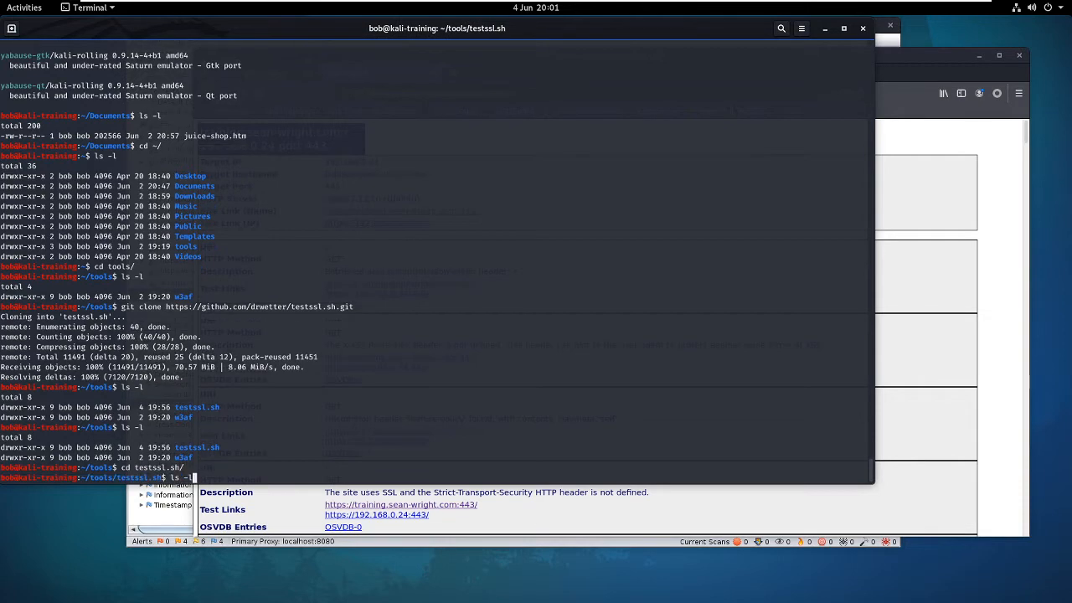
key(Return)
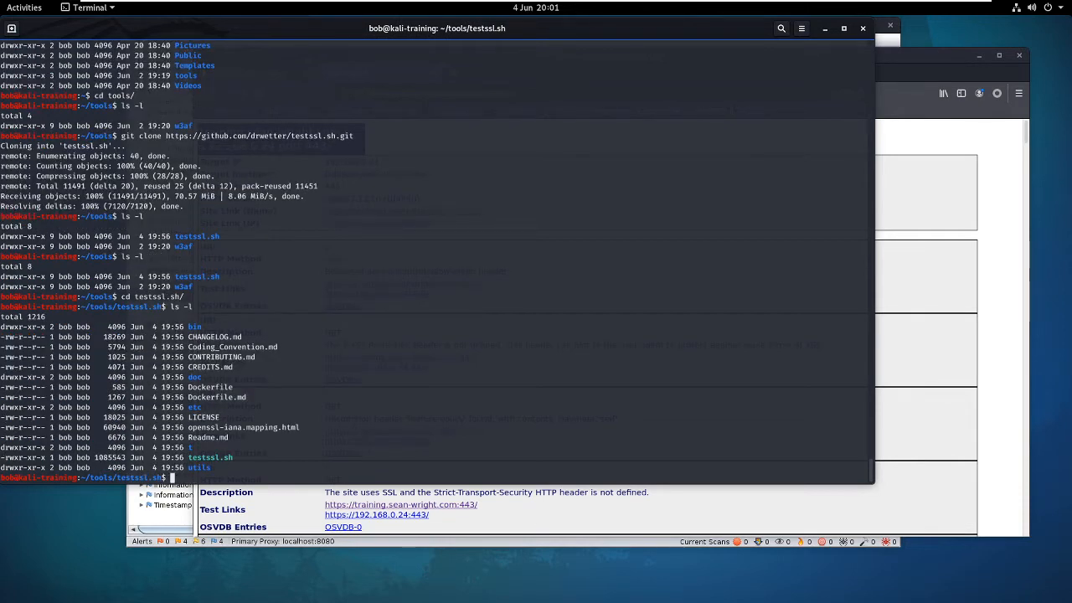
Step: Run the testssl.sh script from the current directory against training.sean-wright.com:443
text(./testssl.sh training)
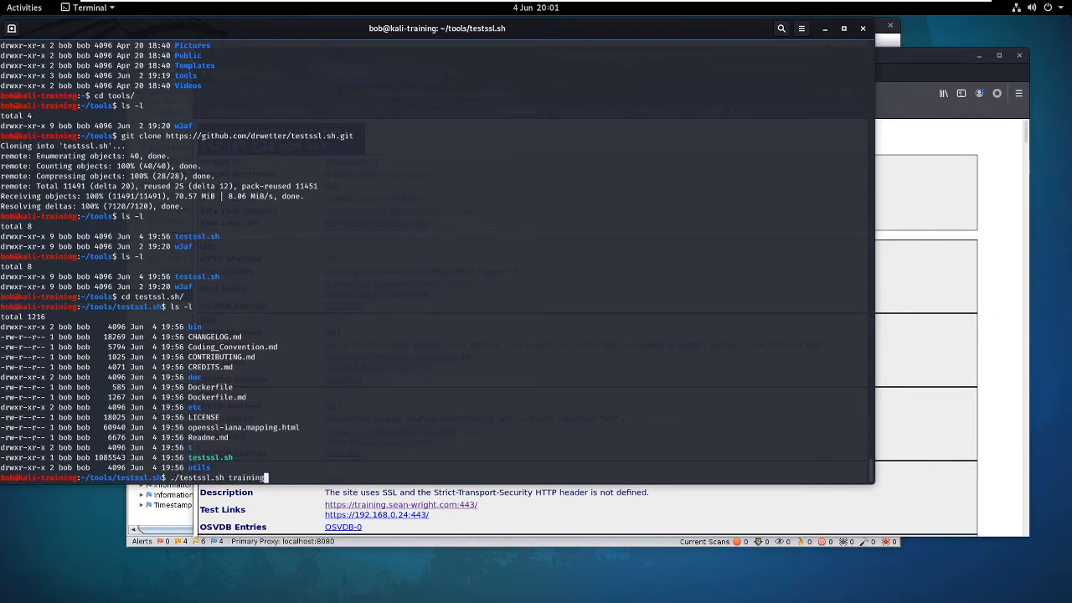
text(.sean-wright.com:433)
key(BackSpace)
key(BackSpace)
text(44)
key(BackSpace)
text(3)
key(Return)
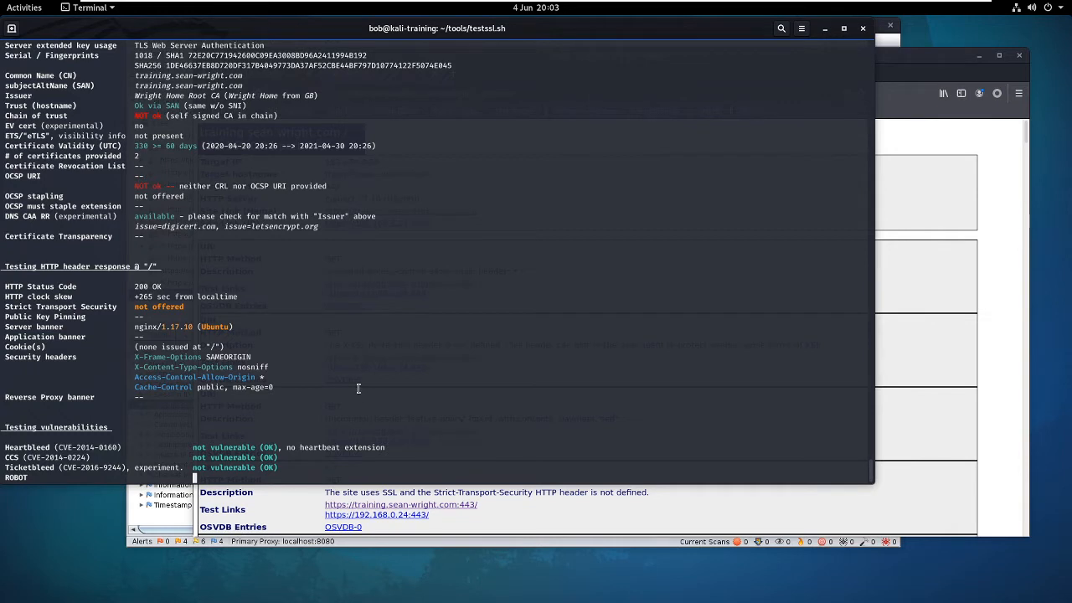
Step: Try to run sslscan against trainning.sean-wright.com:443 in a new terminal tab
key(ctrl+shift+t)
text(ssl)
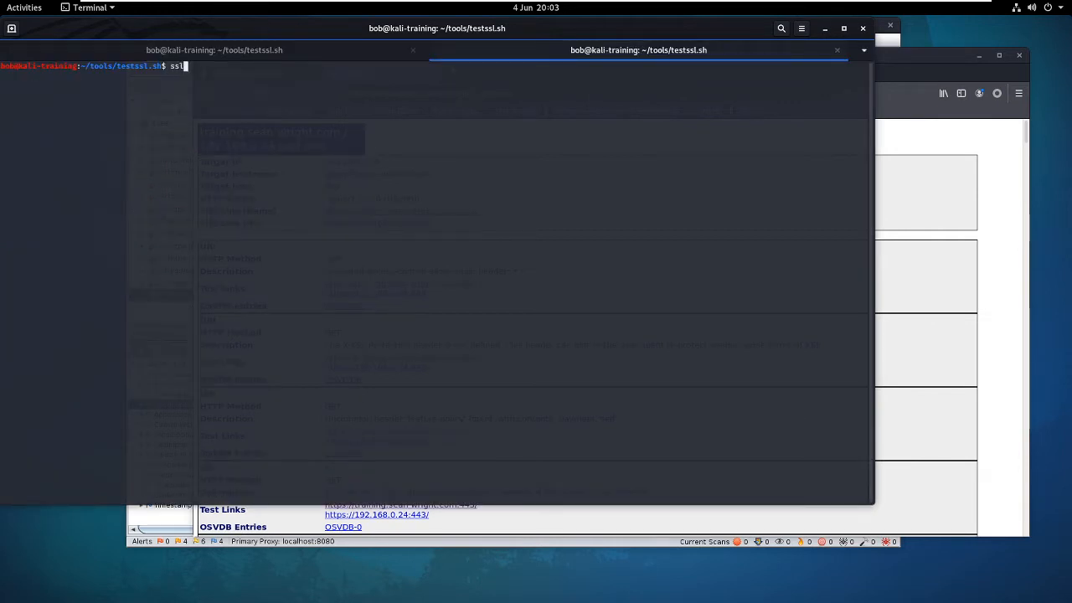
text(scan trainning.)
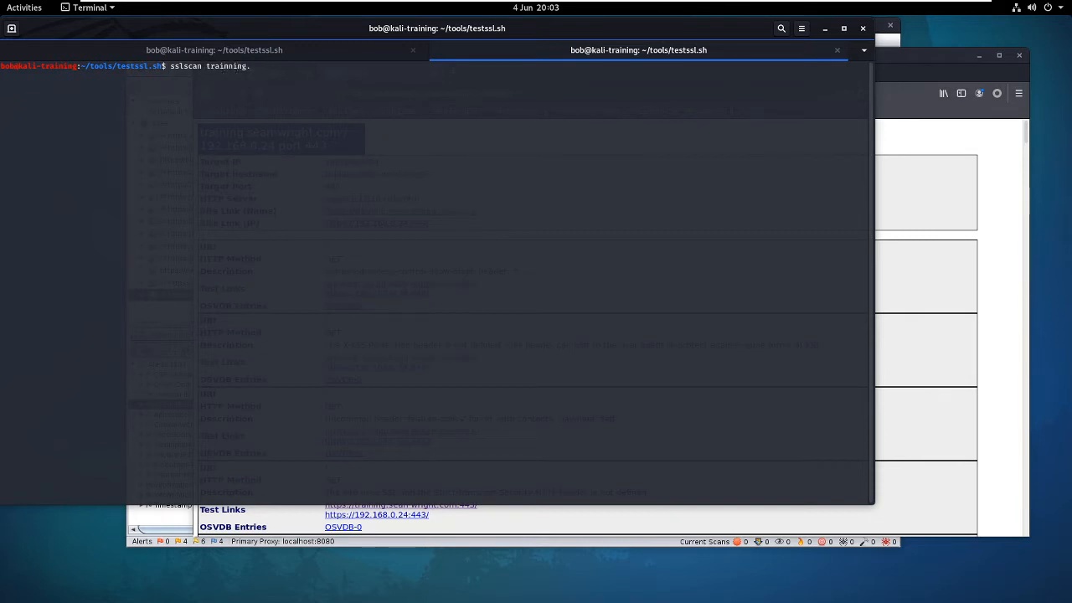
text(sean-wright.com:443)
key(Return)
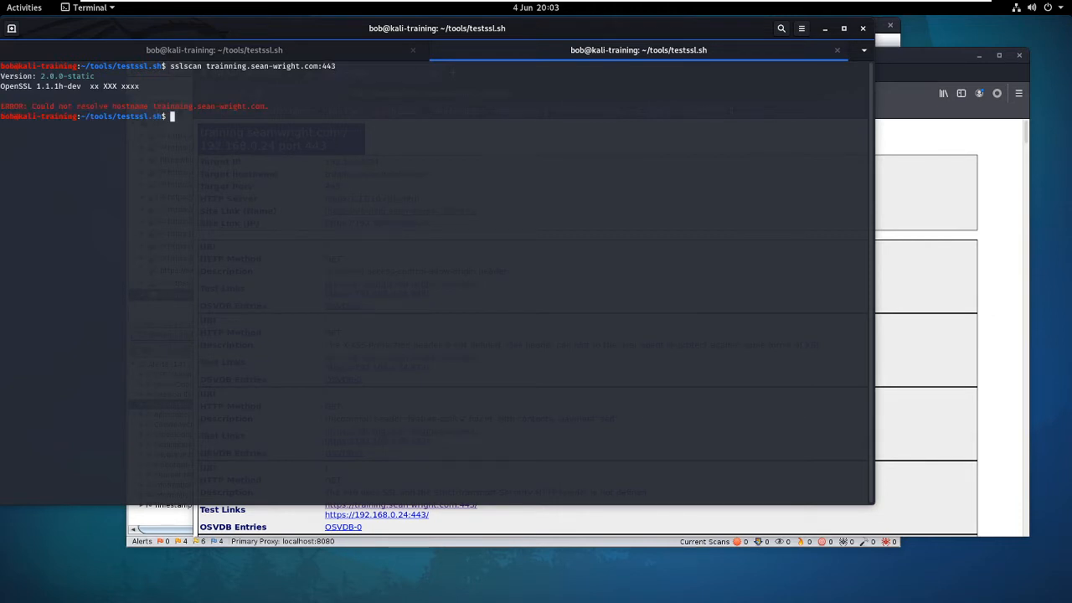
Step: Correct the hostname in the previous sslscan command and rerun it against training.sean-wright.com:443
key(Up)
key(Left)
key(Left)
key(Left)
key(Left)
key(Left)
key(Left)
key(Left)
key(Left)
key(Left)
key(Left)
key(Left)
key(Left)
key(Left)
key(Left)
key(Left)
key(Left)
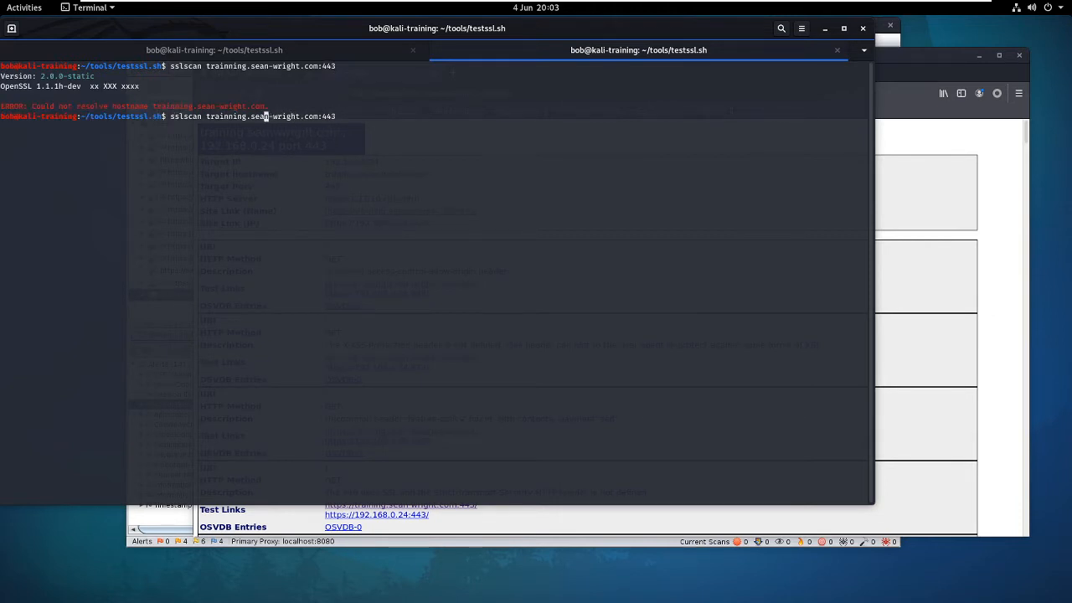
key(Left)
key(Left)
key(Left)
key(Left)
key(Left)
key(Left)
key(Left)
key(Left)
key(Delete)
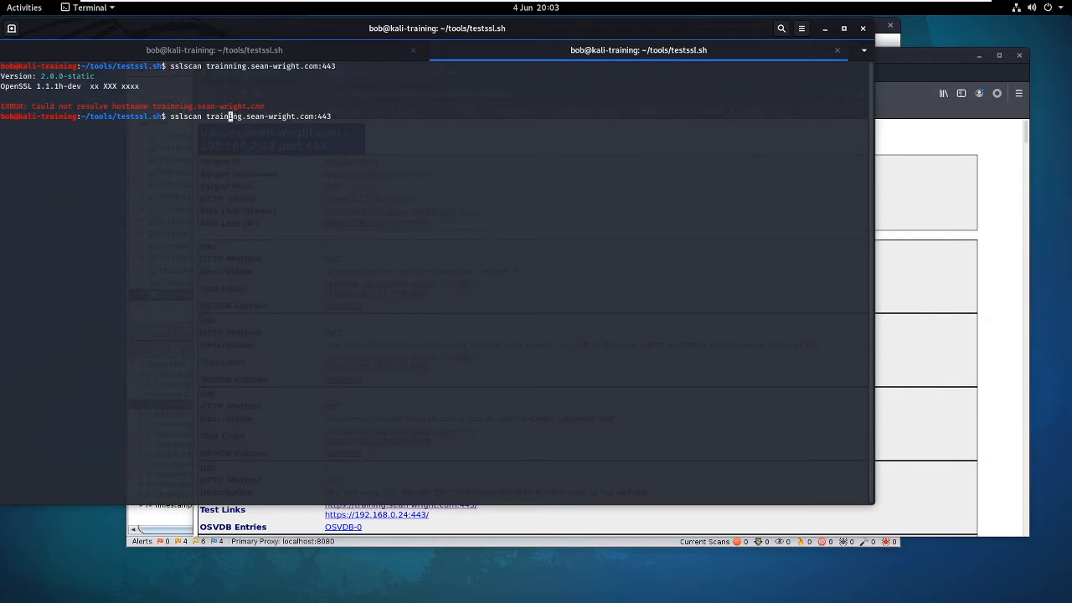
key(Return)
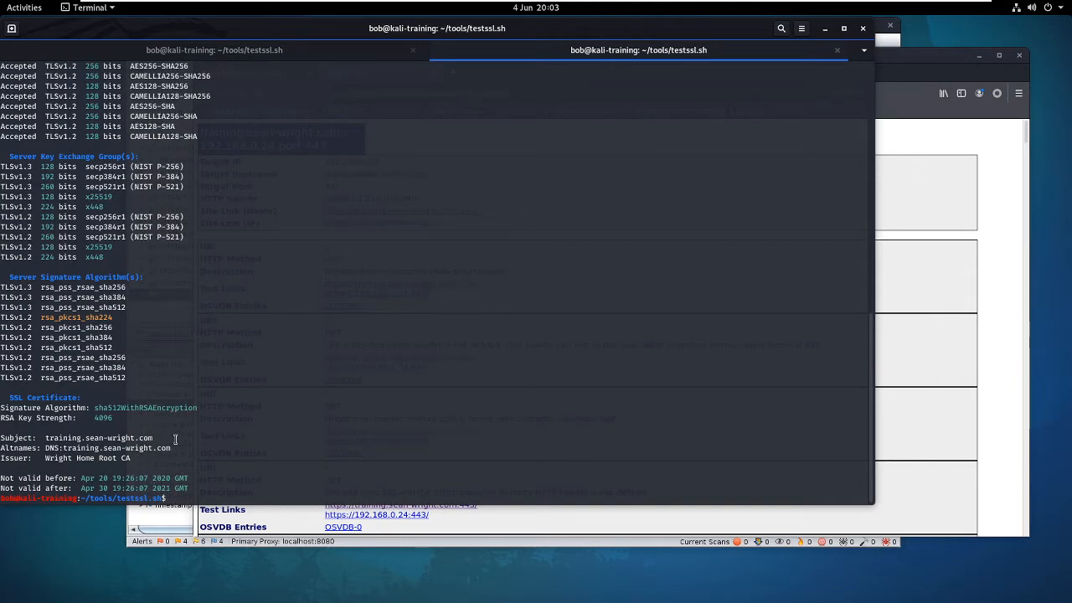
Step: Review the SSL/TLS protocols section of the sslscan output, highlighting the TLSv1.2 and TLSv1.3 entries
scroll(176, 435, up, 5)
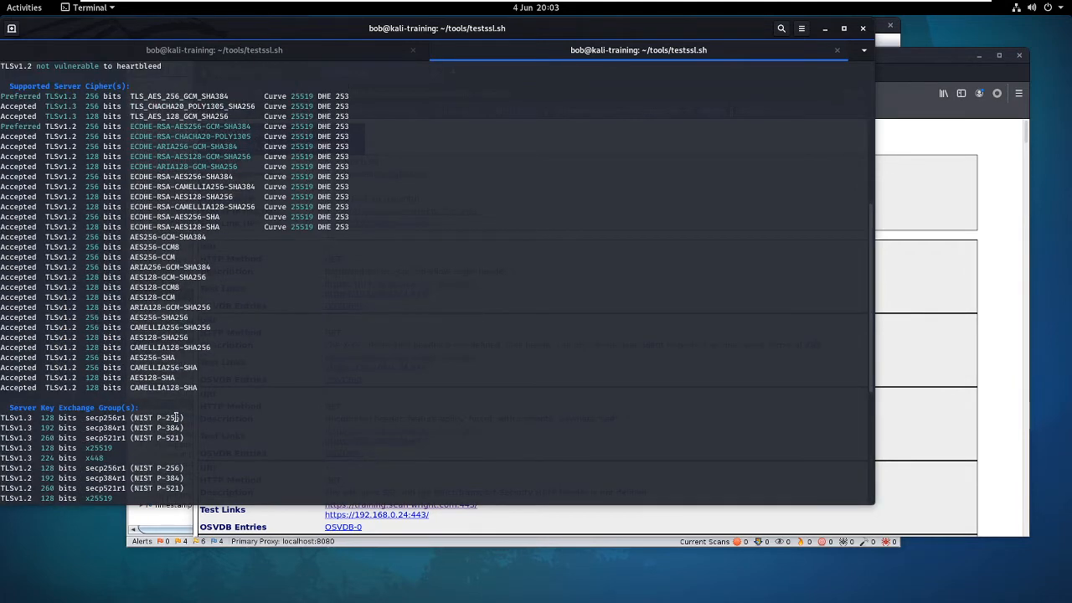
scroll(176, 417, up, 6)
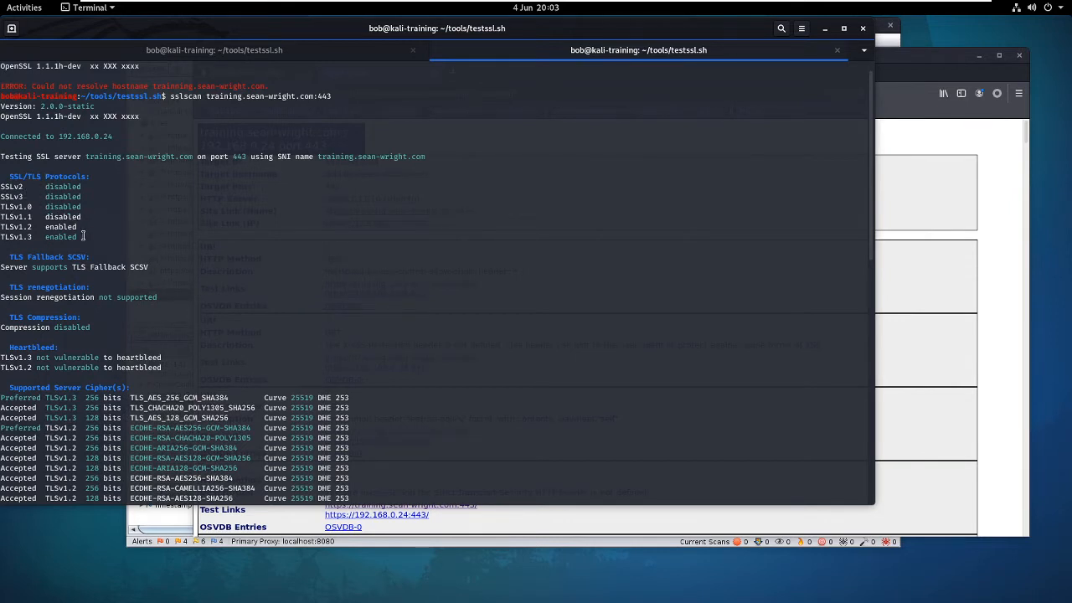
drag(80, 237, 30, 226)
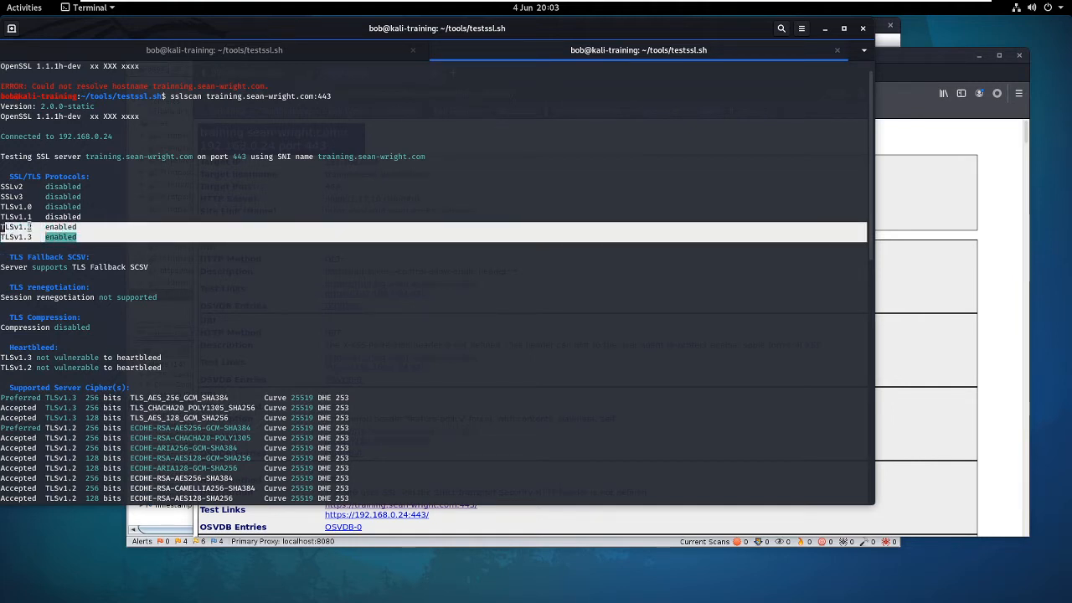
click(30, 227)
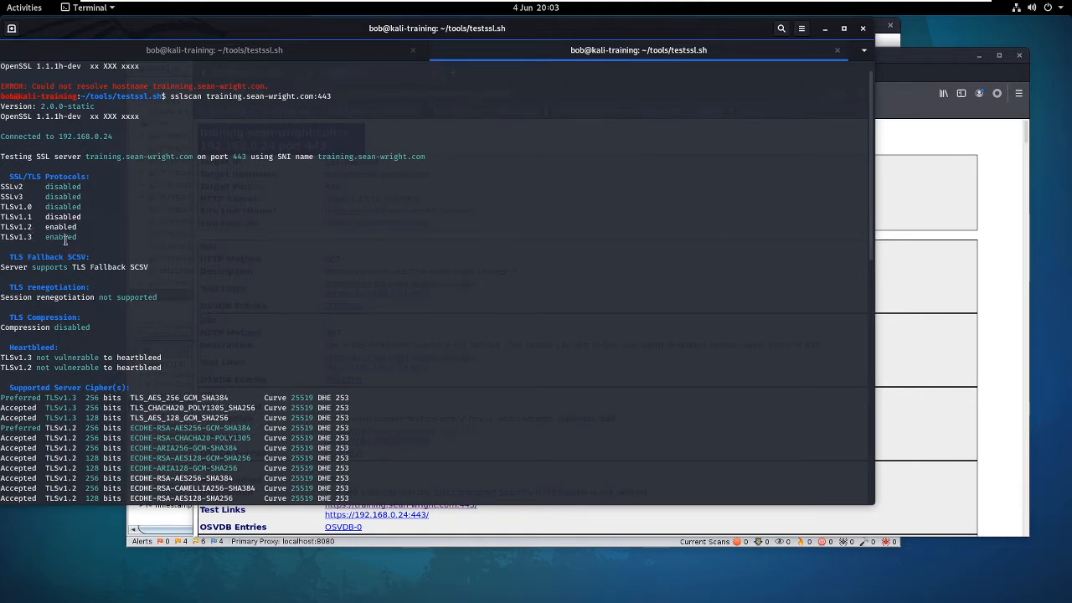
double_click(60, 237)
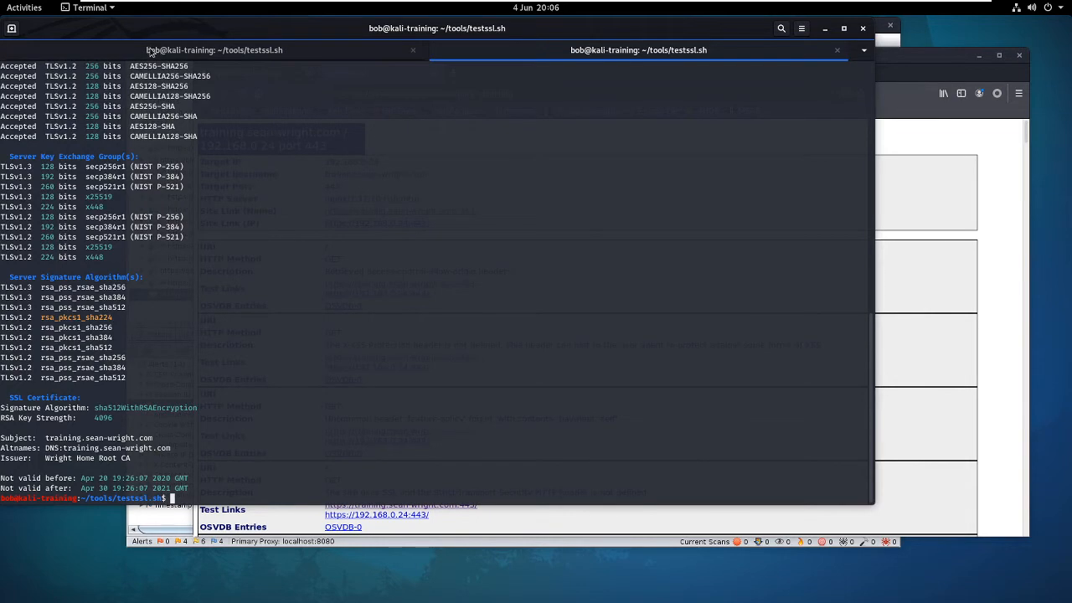
Step: Review the testssl.sh results from the final rating back through vulnerabilities, certificate details and ciphers to the protocol tests
click(150, 52)
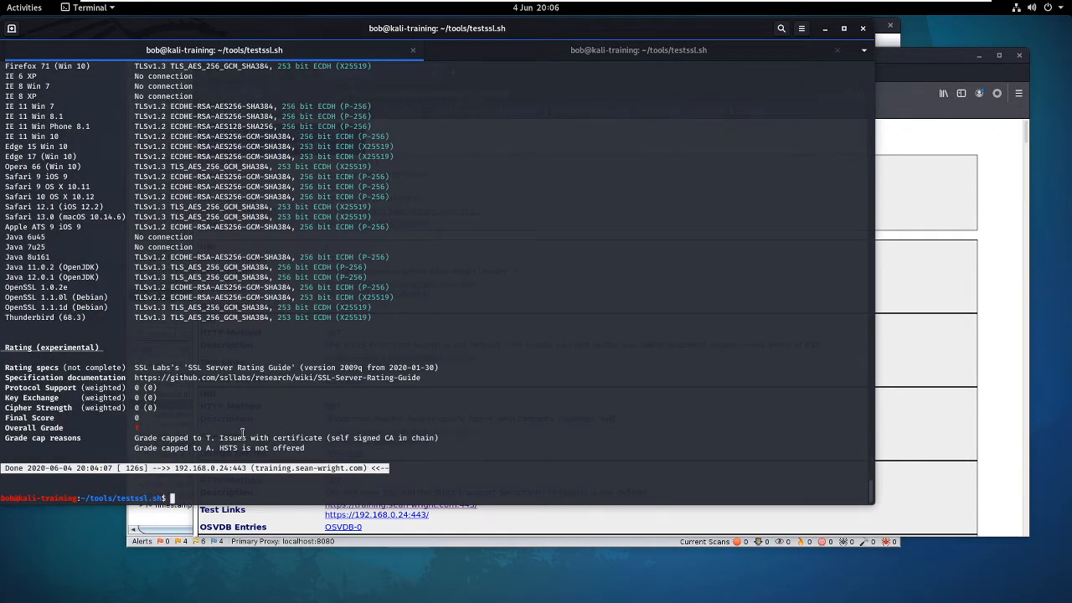
scroll(242, 433, up, 20)
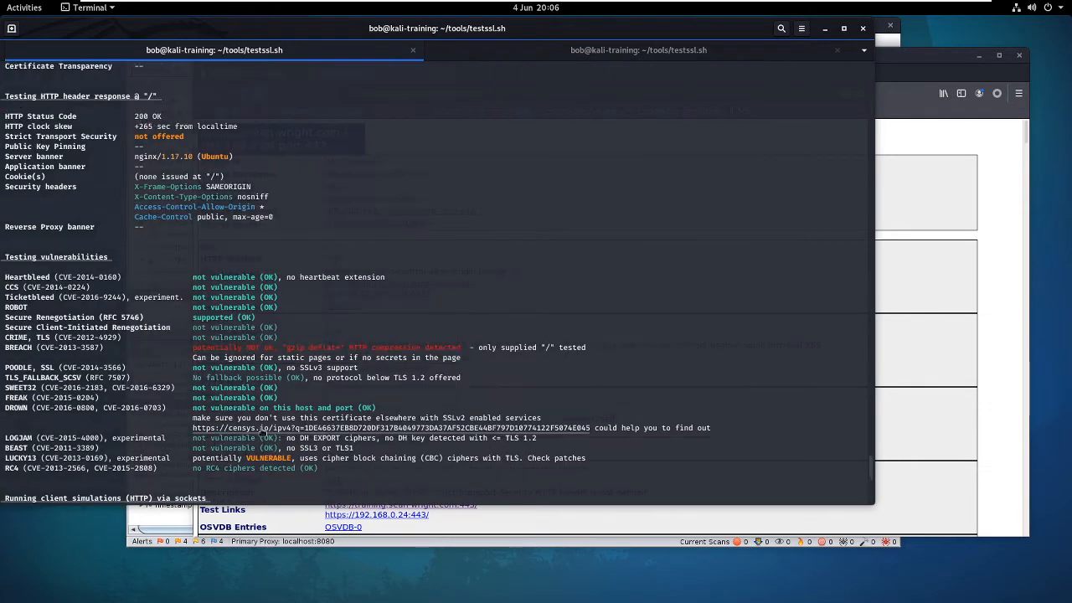
scroll(261, 427, up, 7)
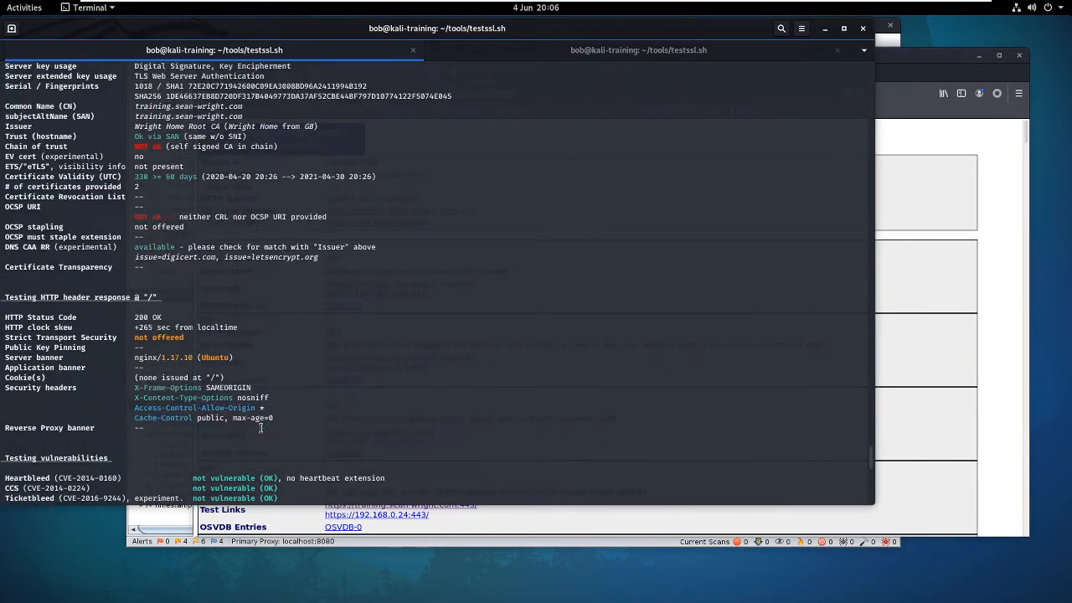
scroll(261, 427, up, 12)
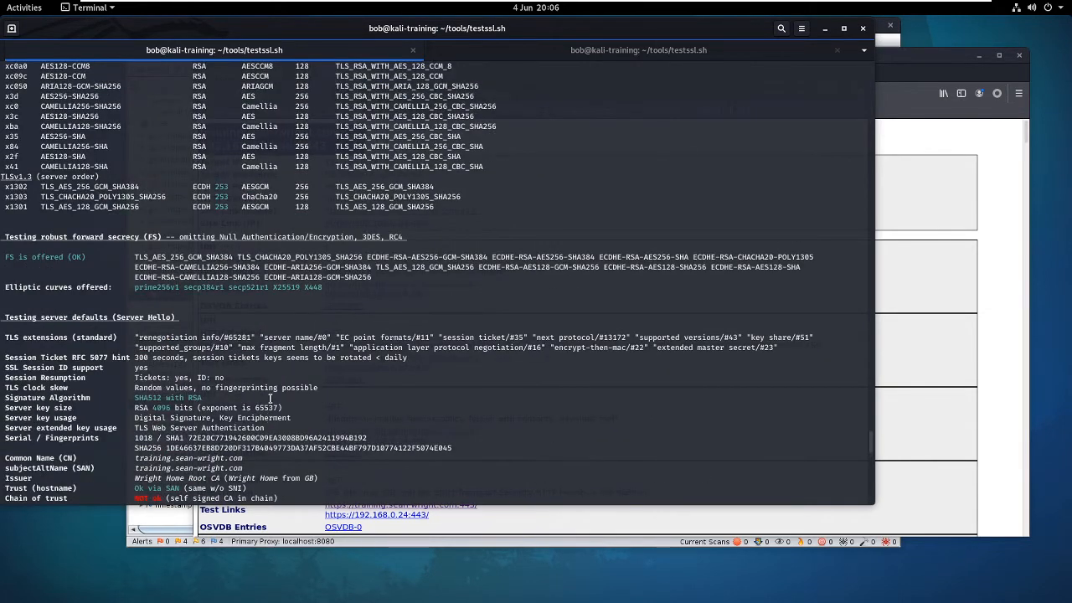
scroll(270, 396, up, 2)
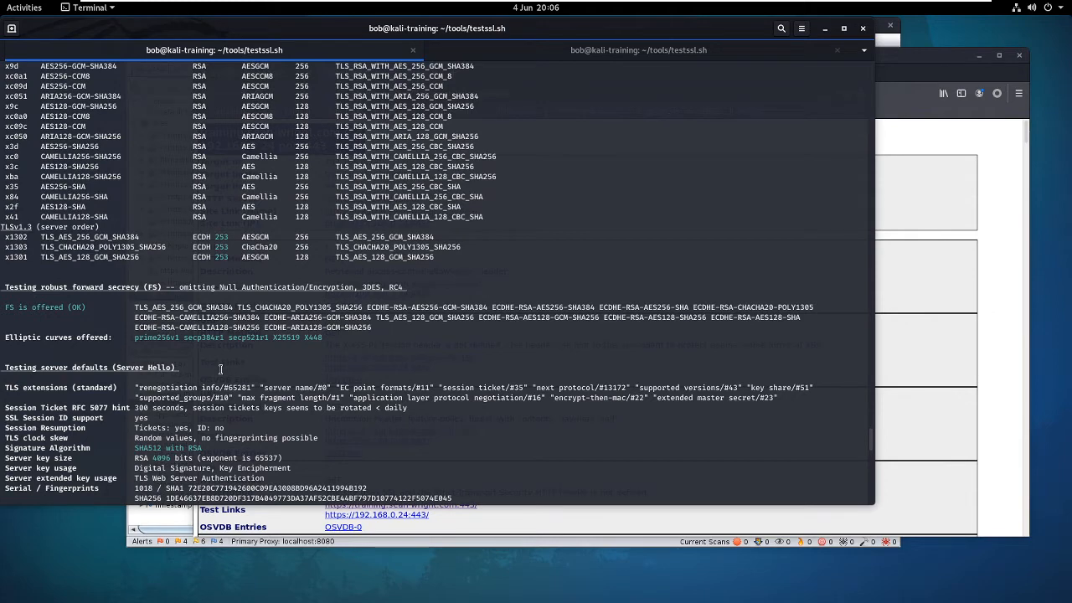
scroll(219, 368, up, 2)
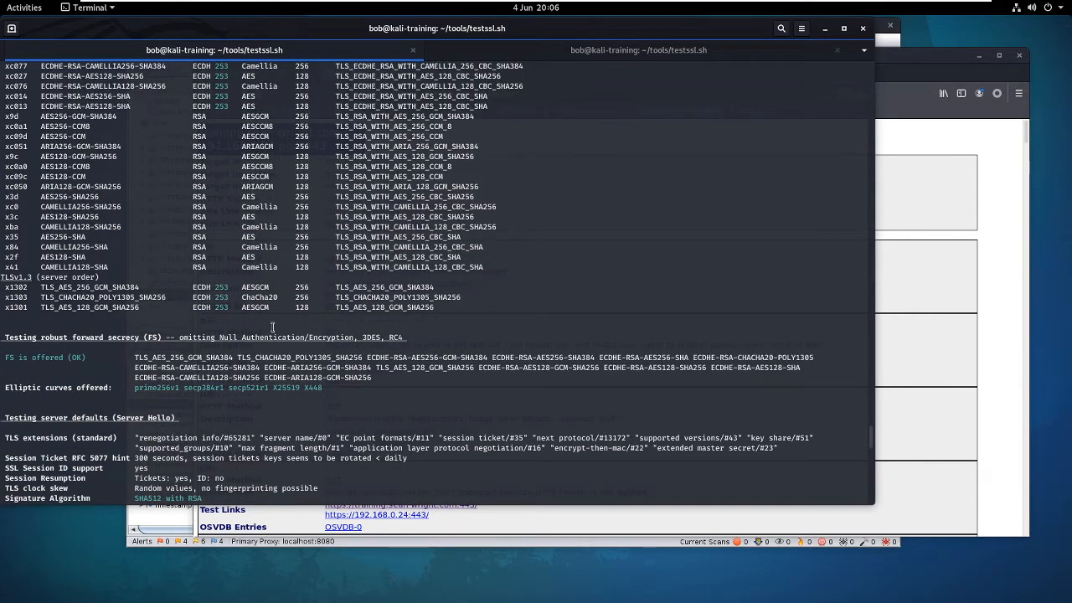
scroll(272, 328, up, 2)
scroll(272, 327, up, 5)
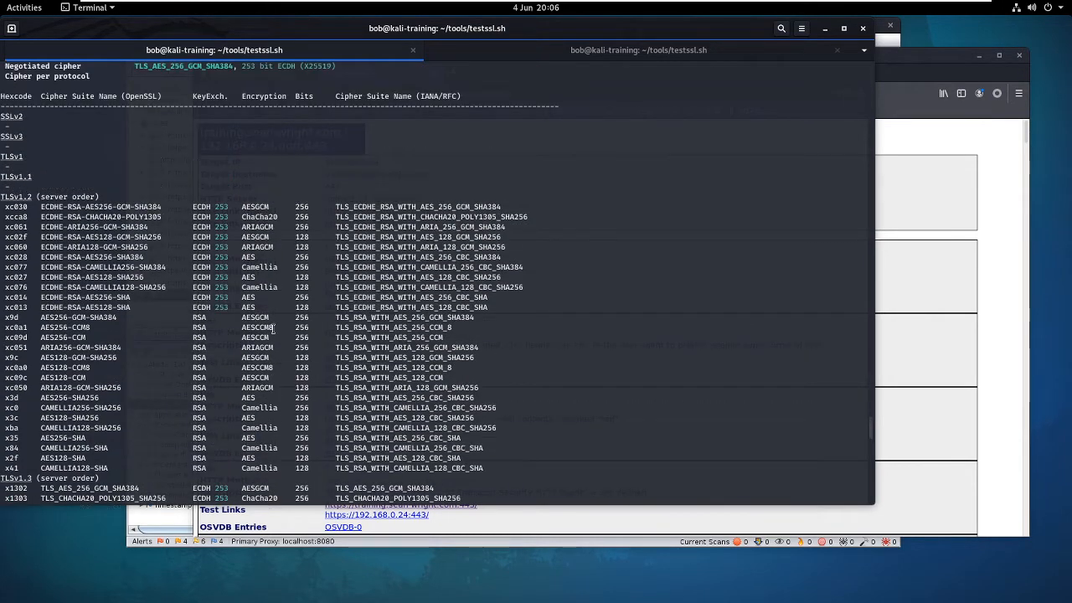
scroll(272, 327, up, 2)
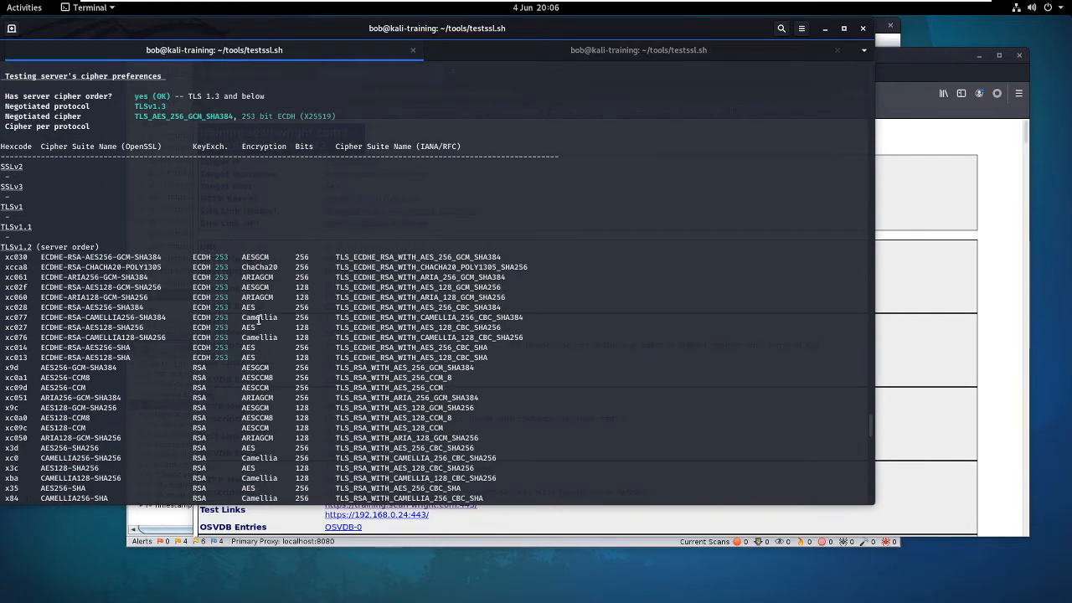
scroll(254, 323, up, 2)
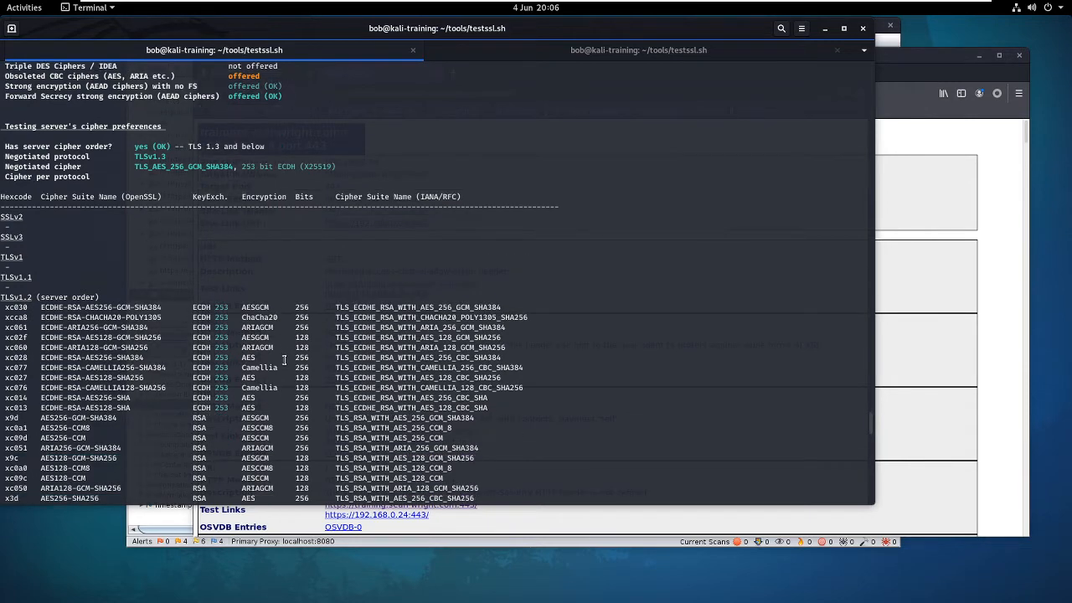
scroll(286, 342, up, 1)
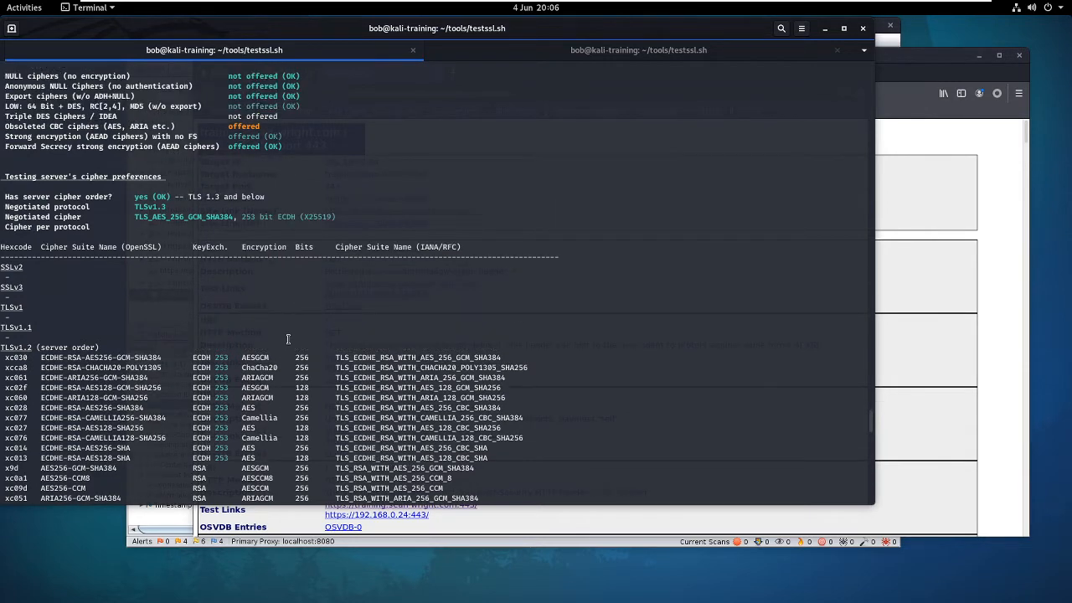
scroll(288, 335, up, 1)
scroll(288, 335, up, 2)
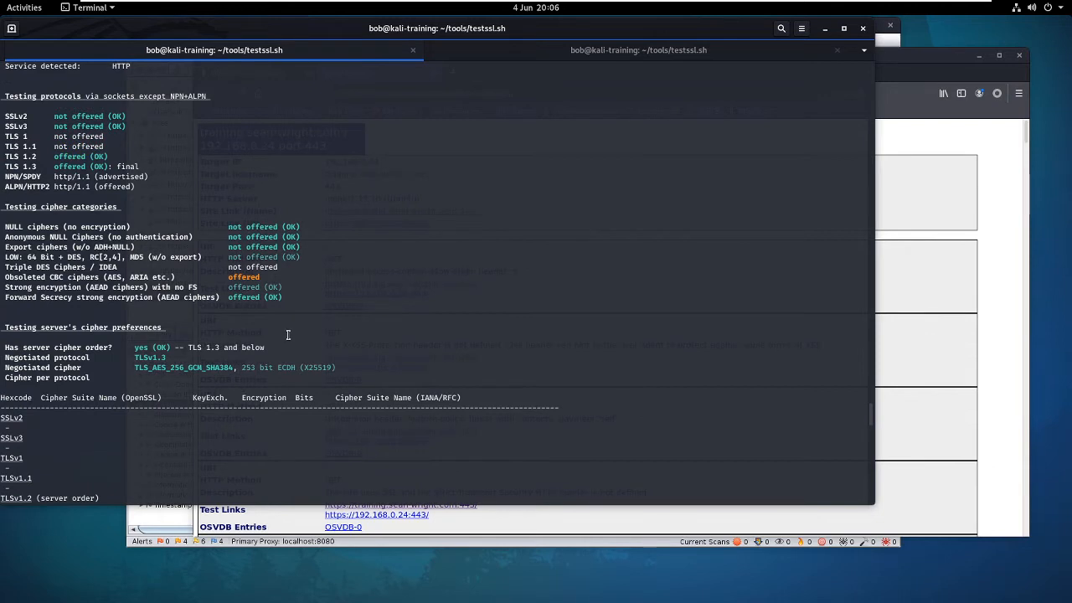
scroll(288, 335, up, 3)
scroll(287, 334, up, 1)
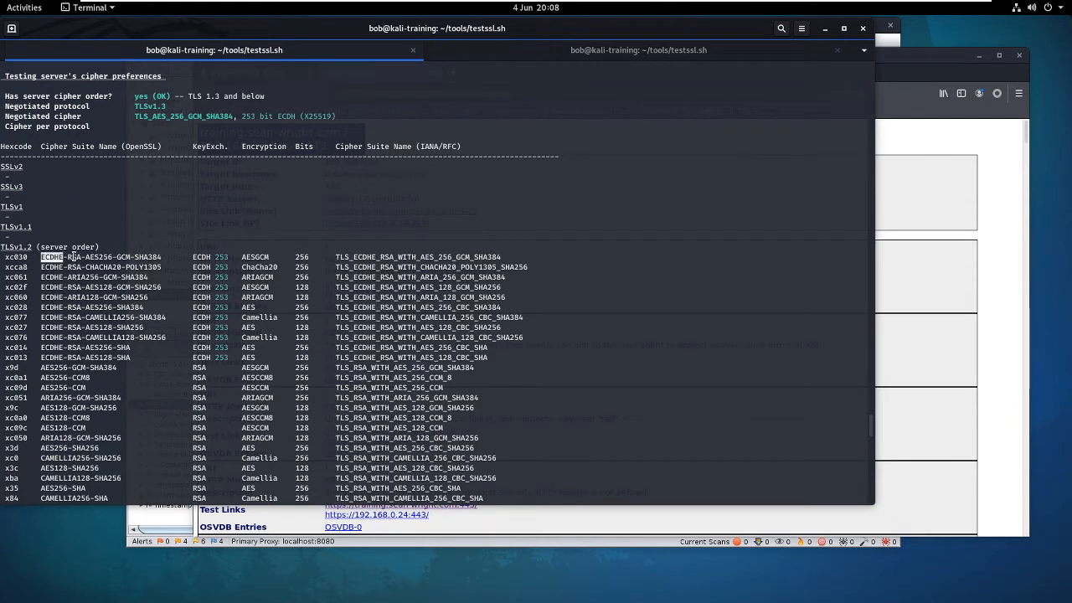
Step: Highlight the key exchange, encryption and hash parts of the ECDHE-RSA-AES256-GCM-SHA384 cipher suite name under TLSv1.2
double_click(73, 257)
click(76, 257)
drag(84, 257, 118, 257)
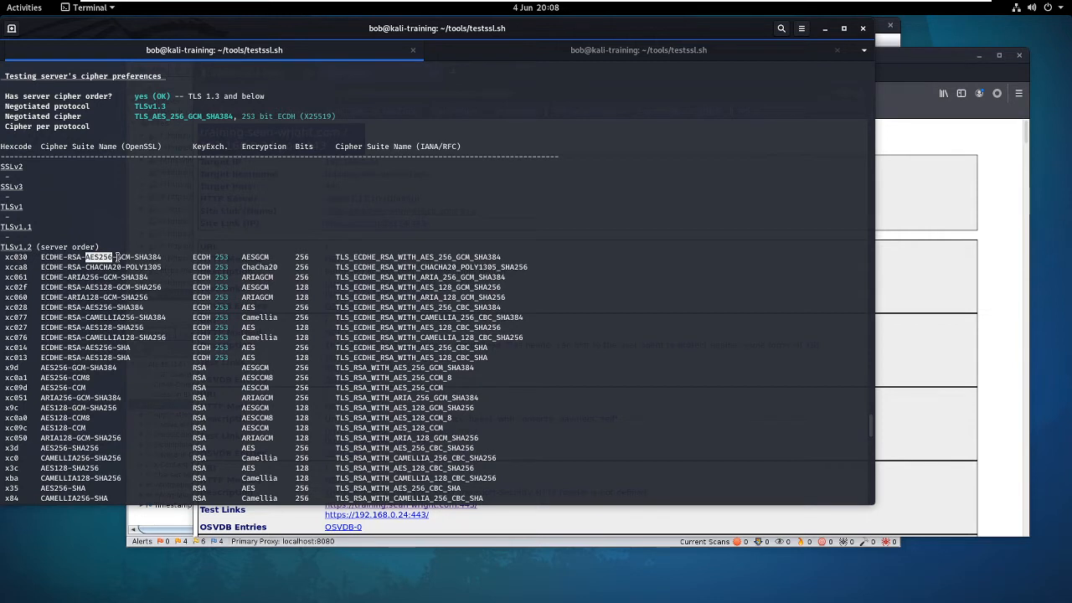
drag(133, 258, 160, 259)
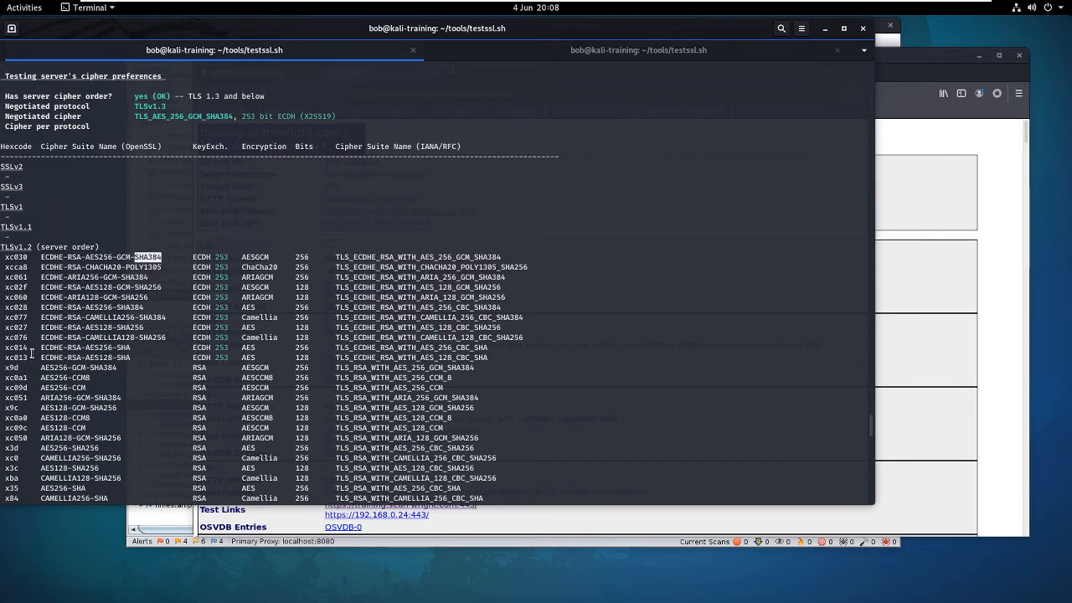
Step: Compare the ECDHE and plain RSA suites in the TLSv1.2 cipher list, highlighting ECDHE-RSA-AES128-SHA's key exchange and the ECDHE-RSA-AES256-SHA entry
drag(41, 357, 63, 357)
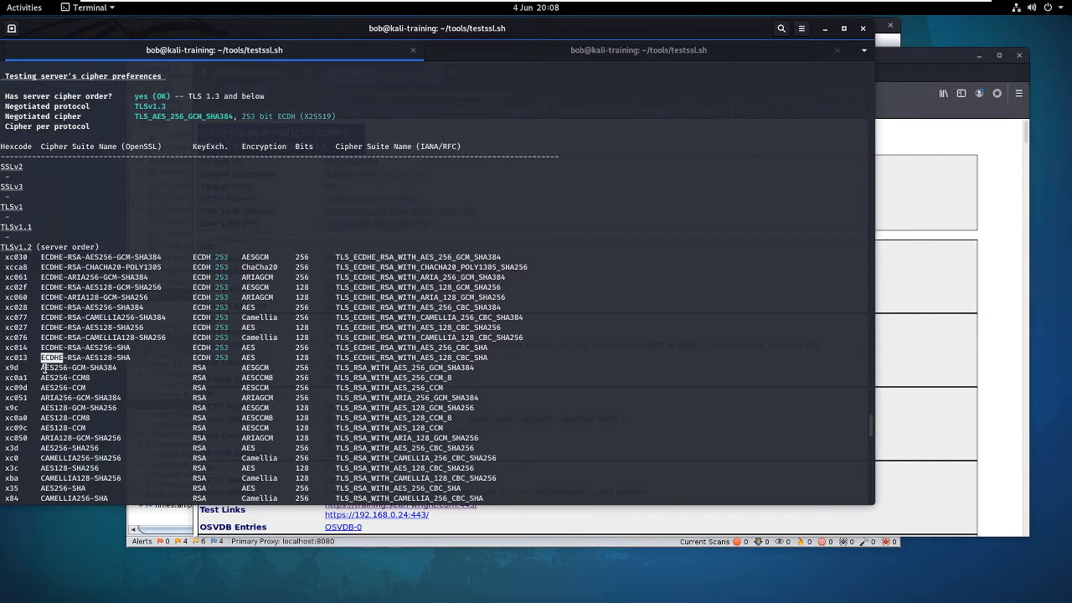
drag(191, 367, 205, 368)
double_click(98, 350)
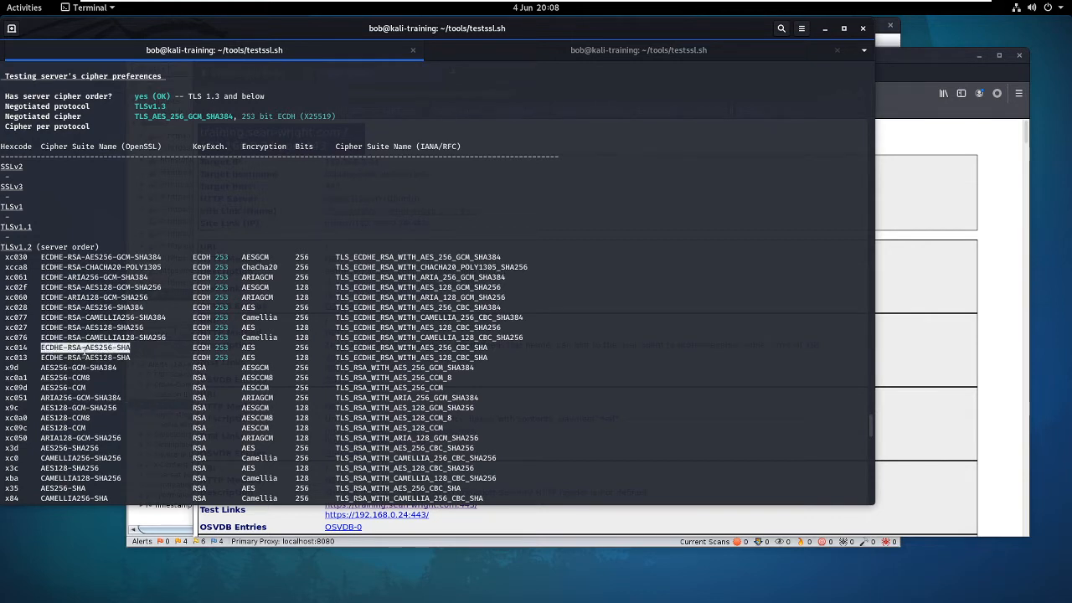
click(86, 348)
drag(86, 345, 112, 358)
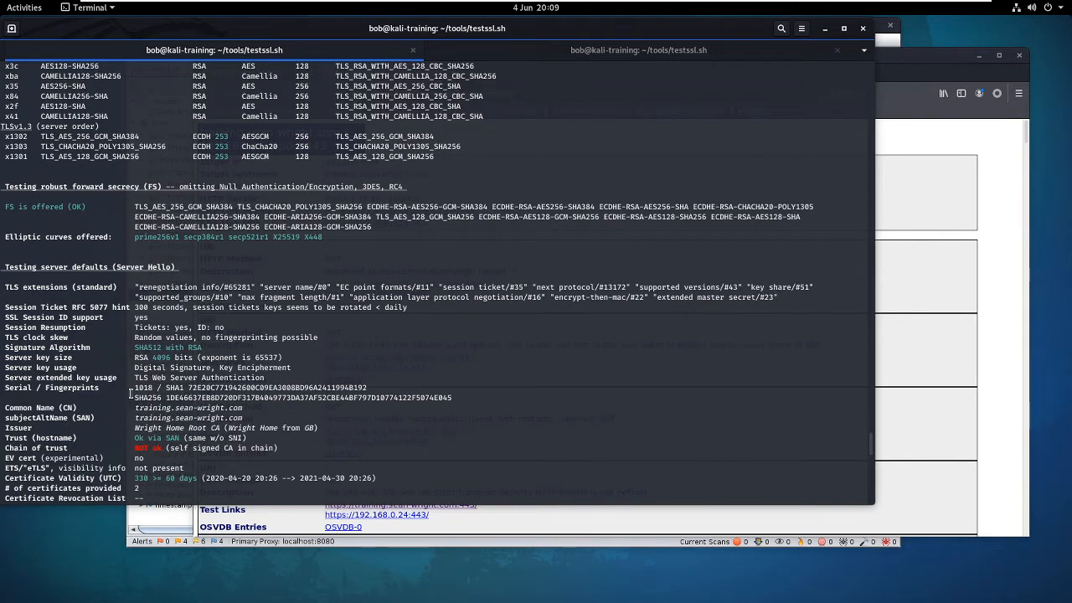
Step: Examine the certificate details in the server defaults section, highlighting the common name, subjectAltName, issuer and chain of trust entries
drag(131, 409, 266, 400)
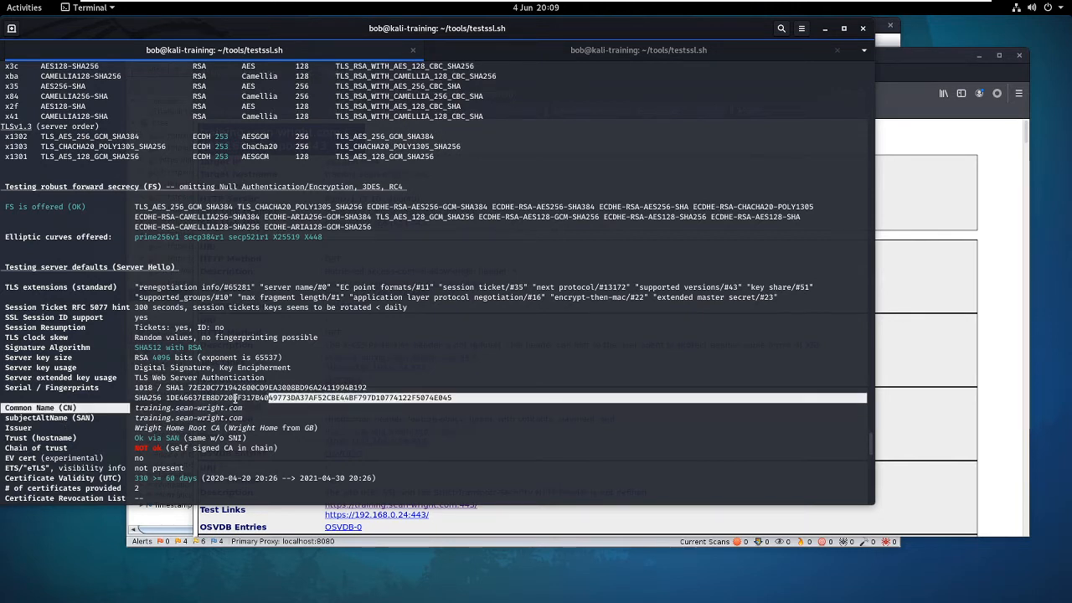
click(162, 416)
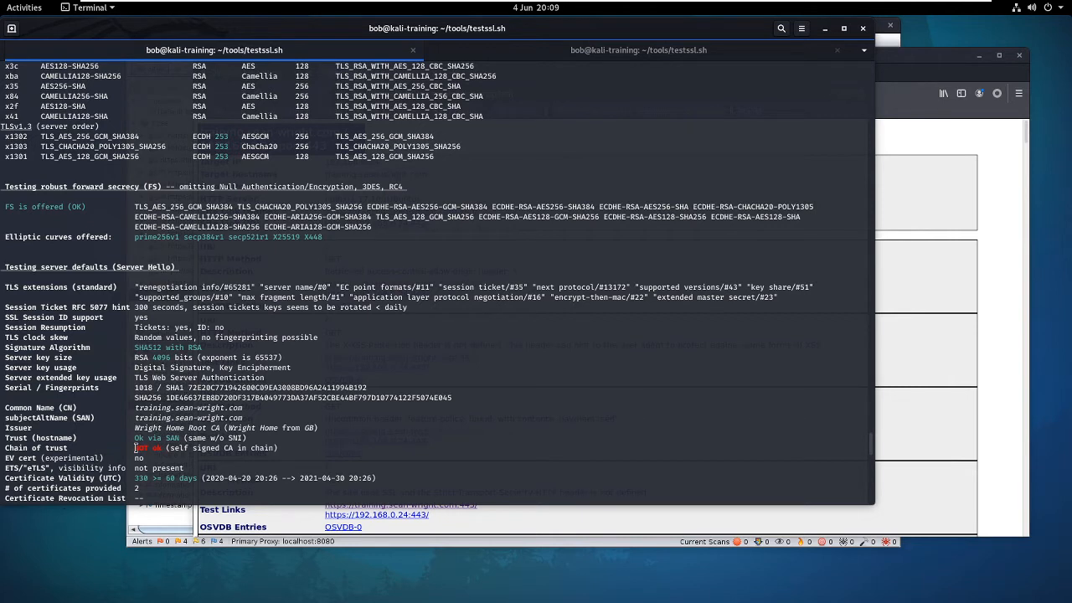
drag(135, 448, 164, 448)
double_click(145, 421)
double_click(168, 430)
drag(135, 428, 206, 429)
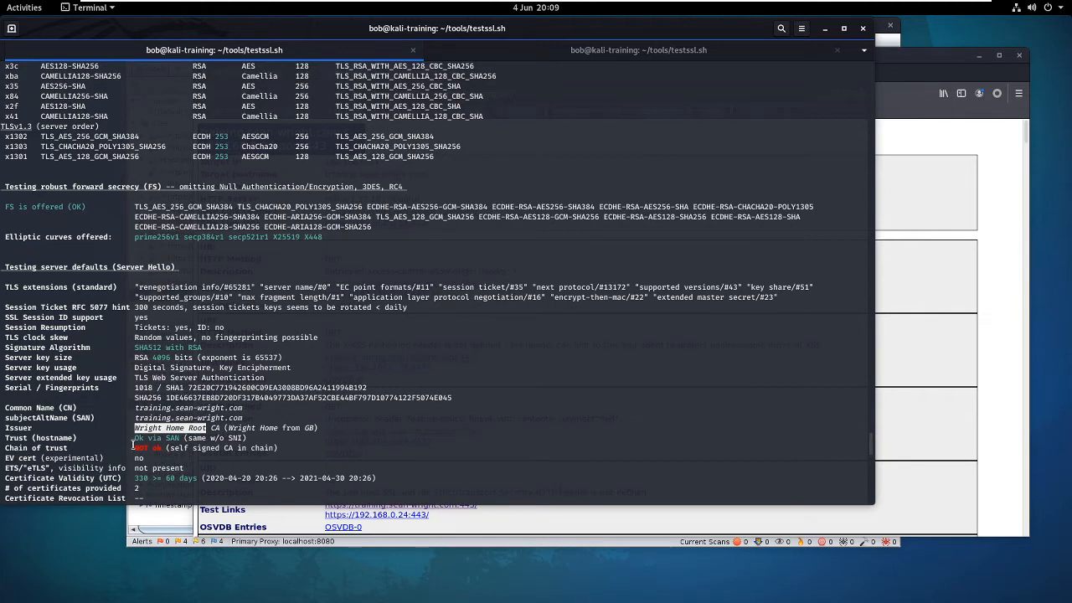
click(205, 429)
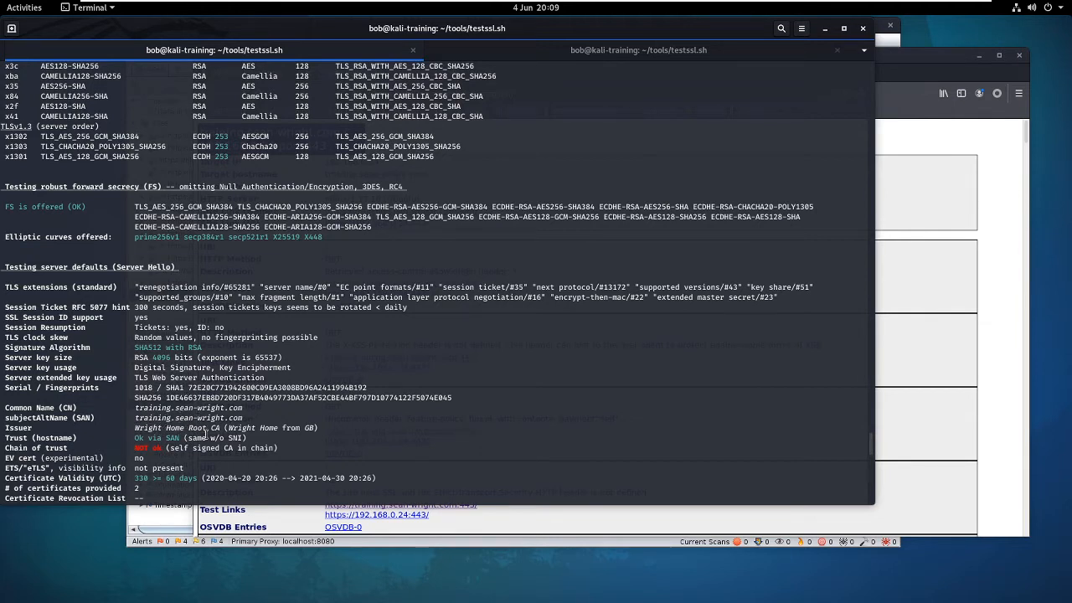
double_click(208, 429)
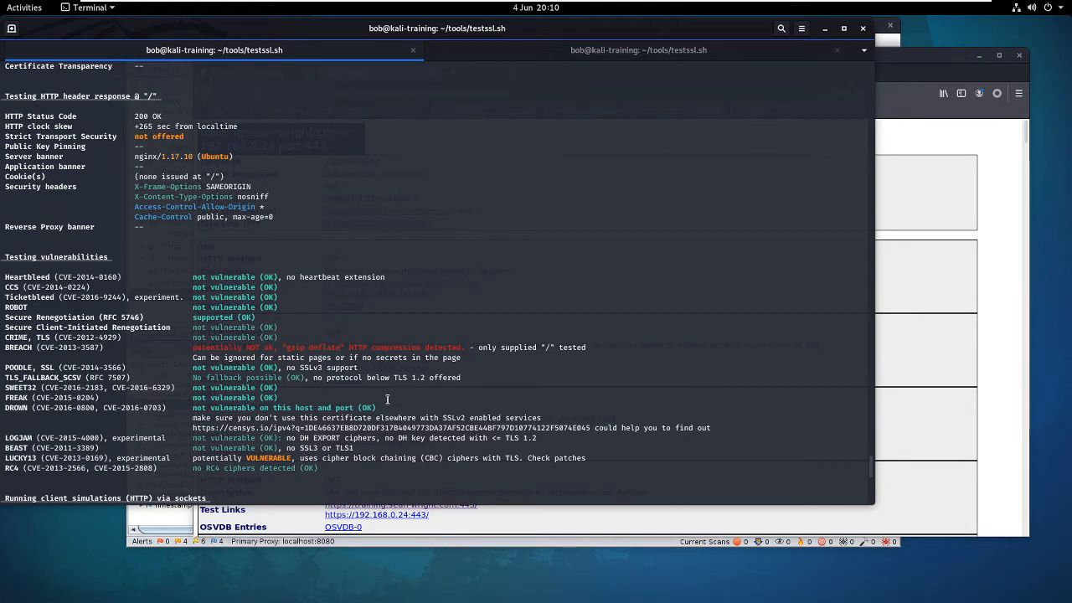
Step: Examine the testssl.sh vulnerability tests, highlighting the BREACH (CVE-2013-3587) and LUCKY13 (CVE-2013-0169) findings
drag(86, 349, 465, 359)
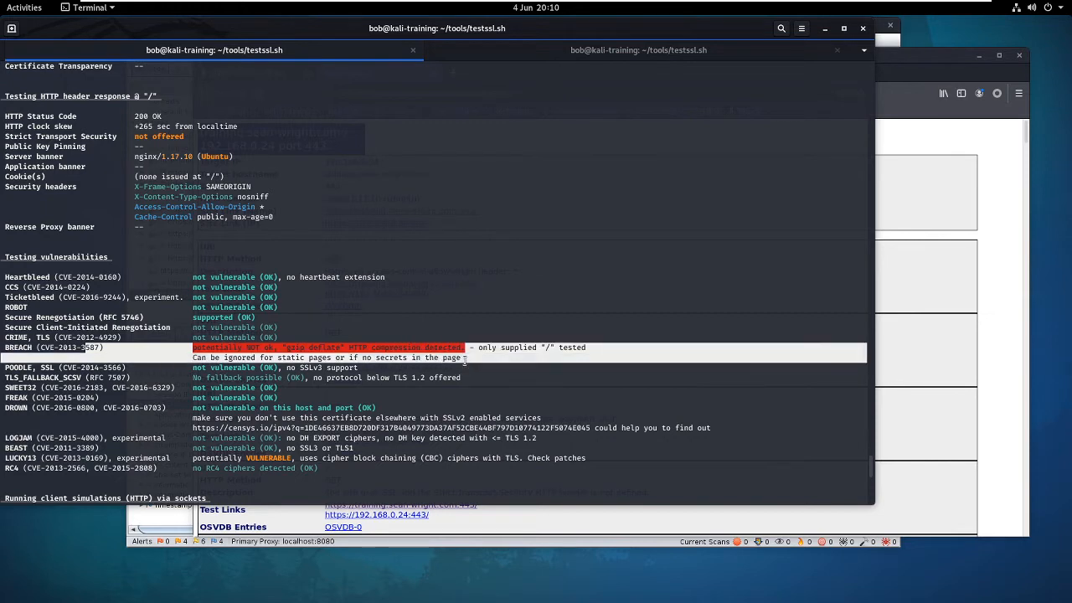
click(476, 358)
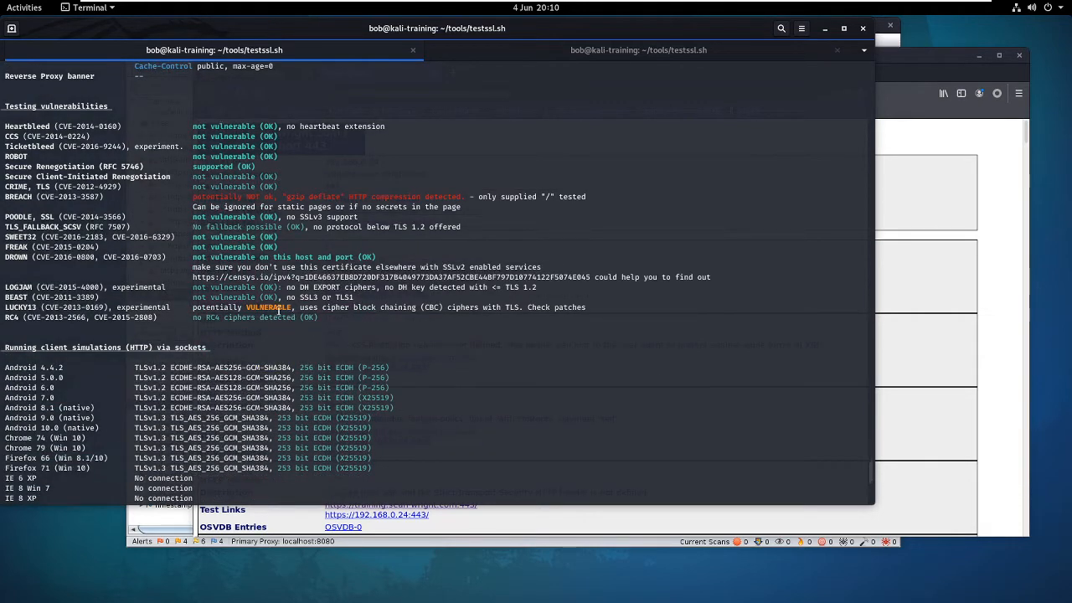
double_click(276, 308)
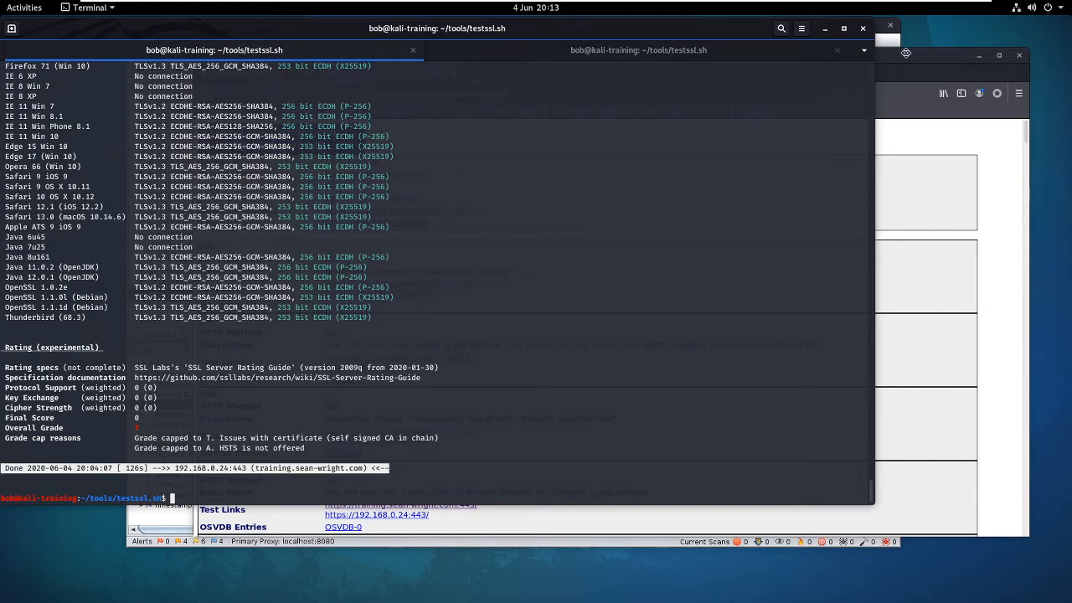
Step: Switch to Firefox, show the OWASP Juice Shop page and dismiss its welcome message
click(905, 52)
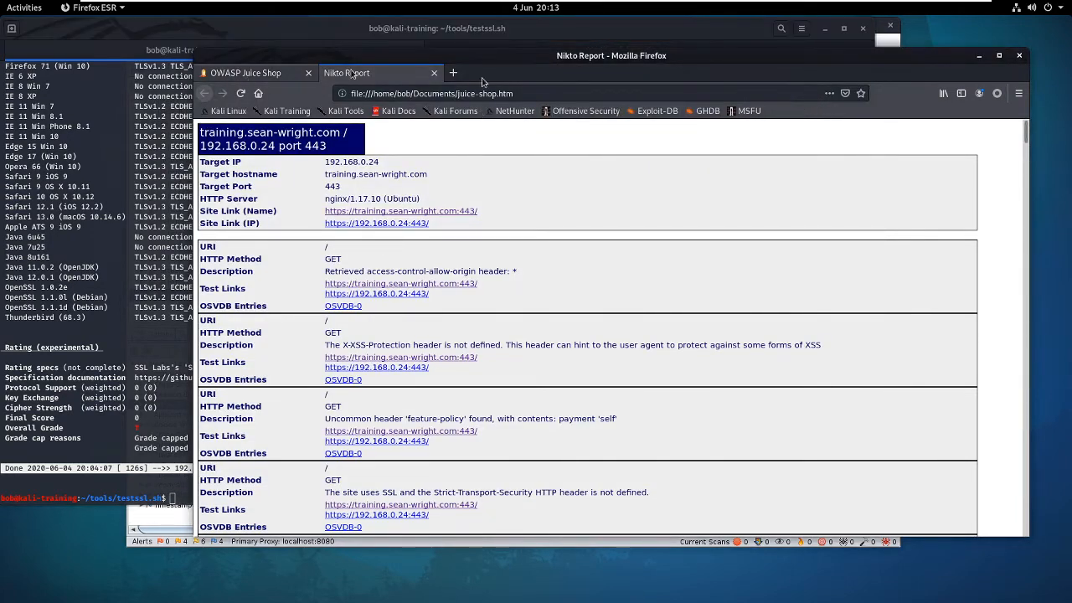
key(ctrl+Tab)
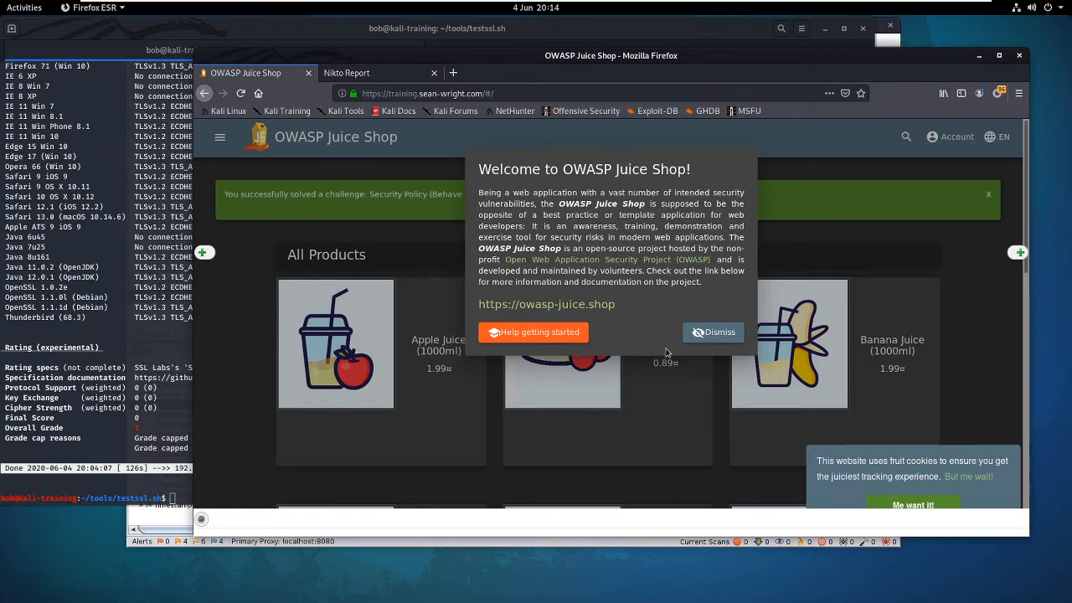
click(725, 334)
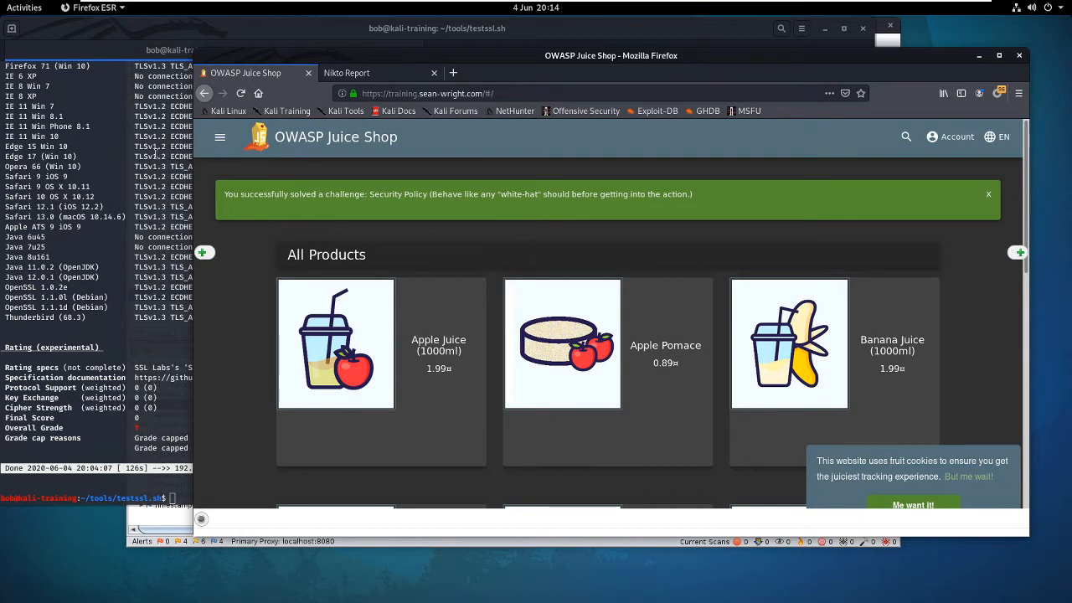
Step: Look at the OWASP ZAP alerts and return to the terminal to review the sslscan output from its beginning
click(141, 522)
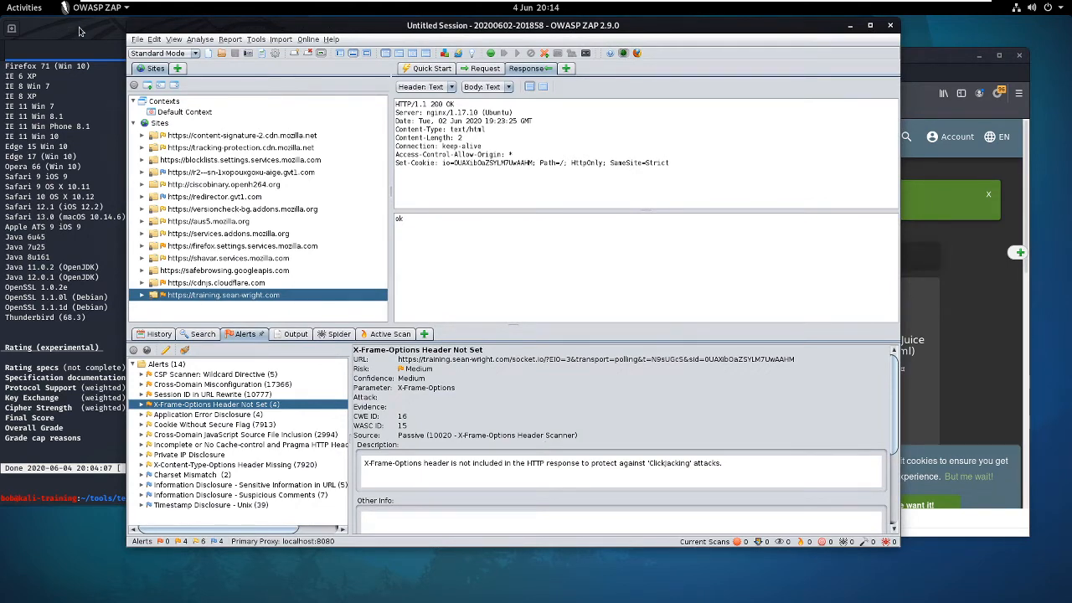
key(alt+Tab)
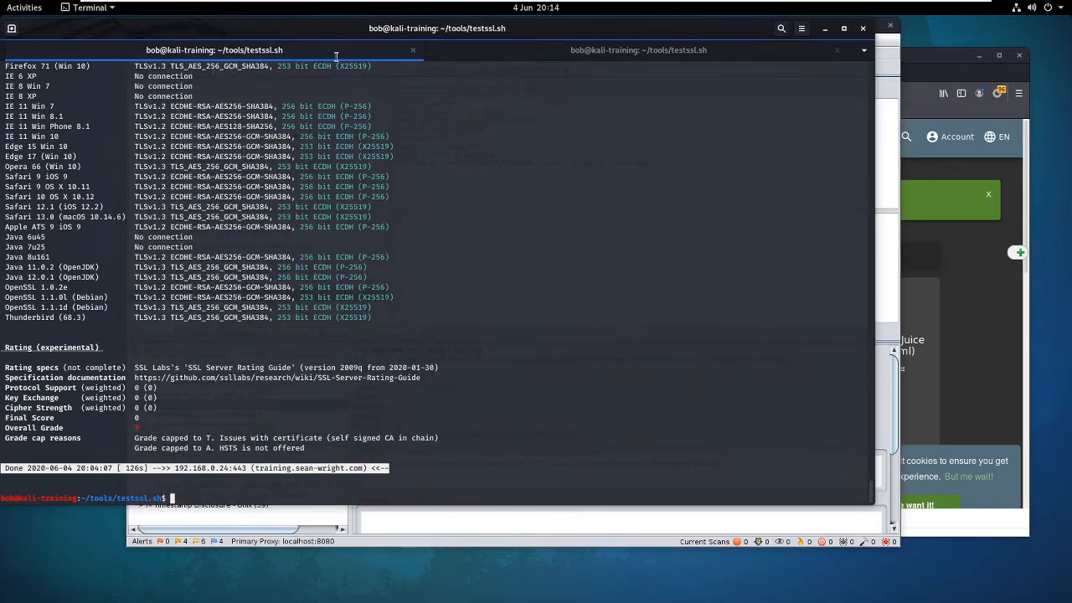
click(474, 54)
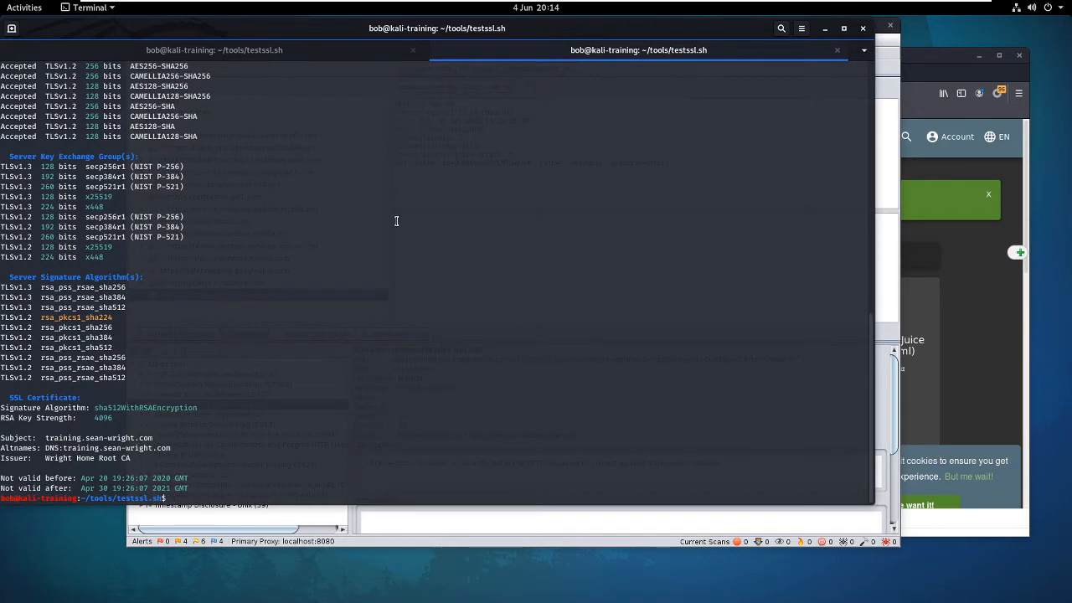
scroll(396, 220, up, 12)
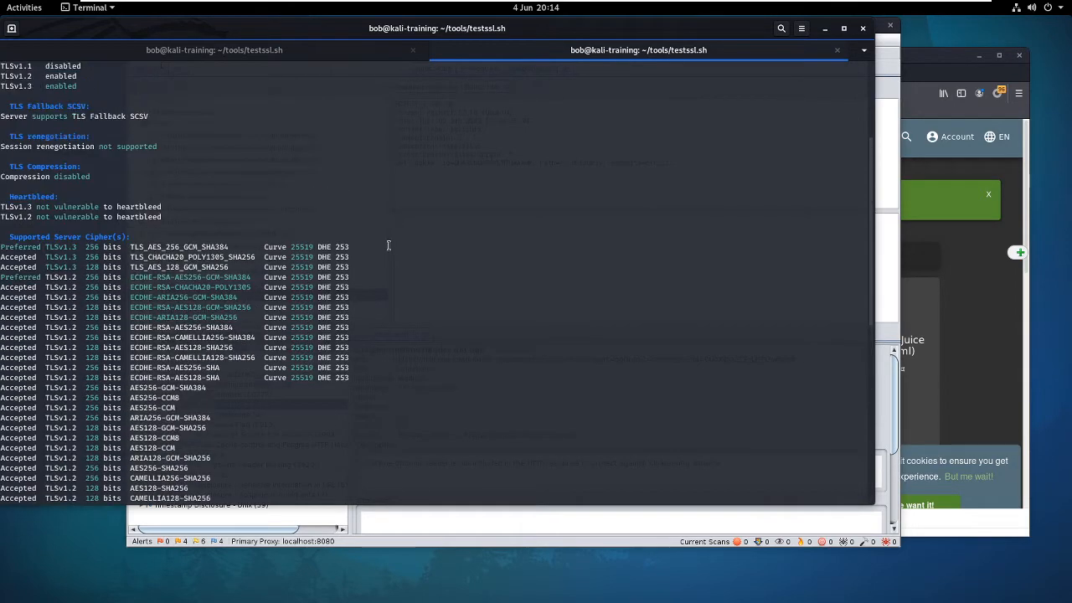
scroll(388, 245, up, 5)
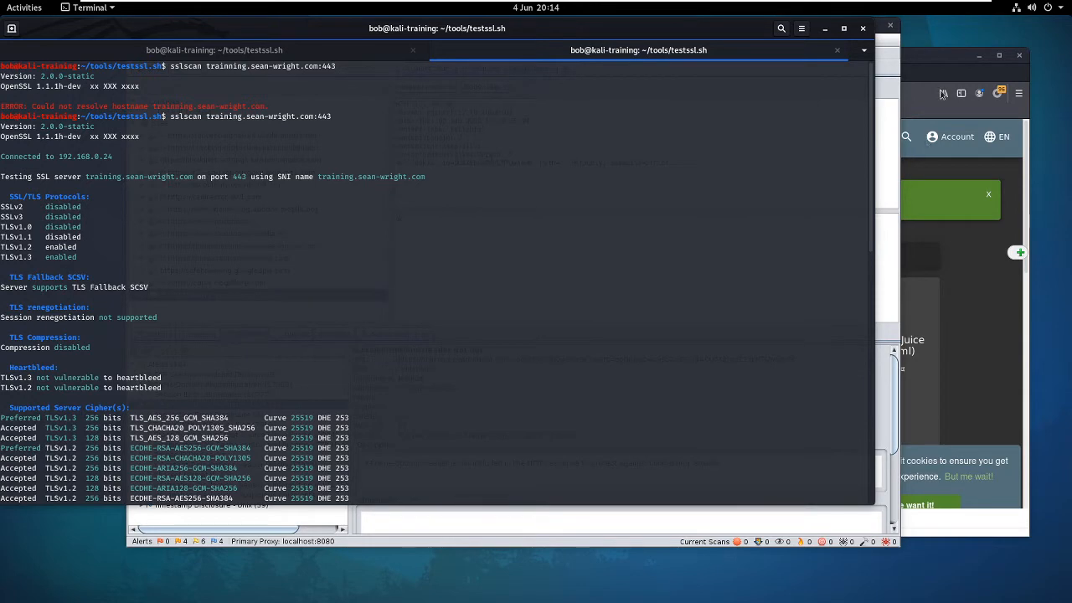
Step: Switch to Firefox and reload the OWASP Juice Shop from its base address with the trailing path fragment removed
click(916, 53)
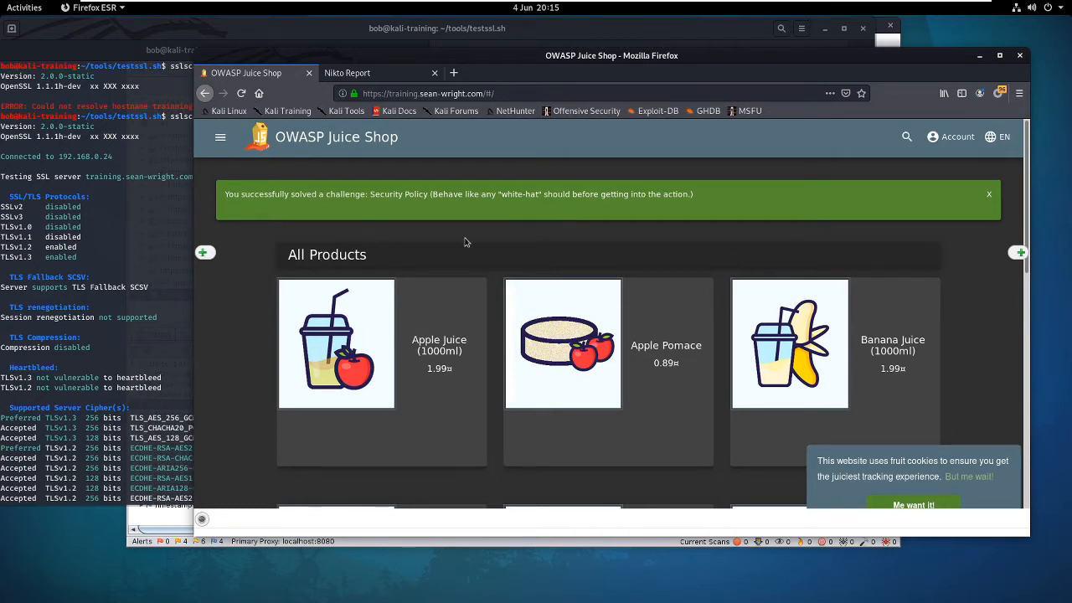
click(502, 92)
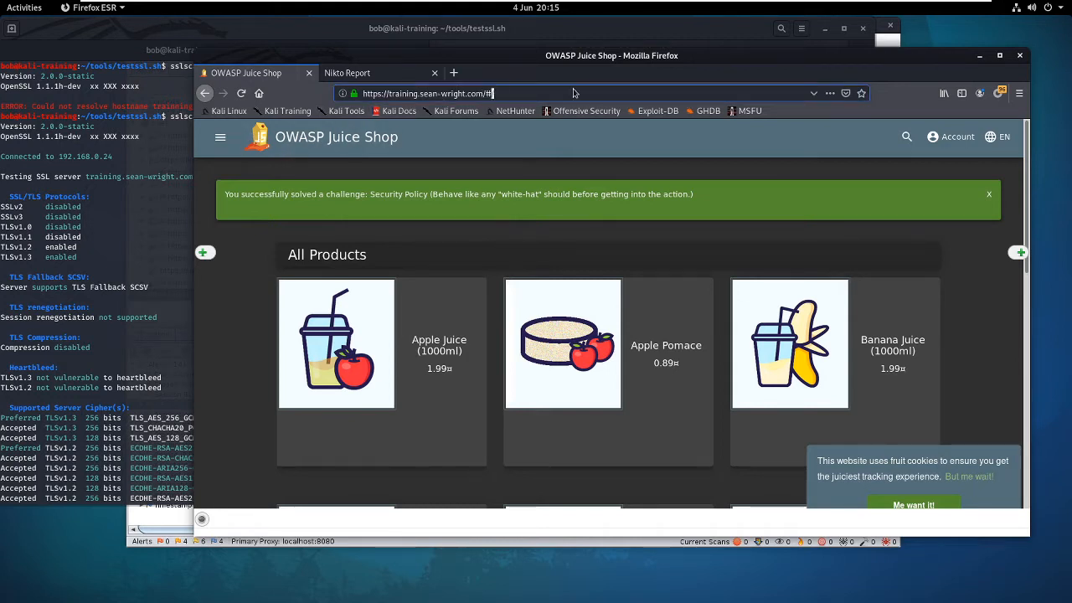
key(BackSpace)
key(BackSpace)
key(BackSpace)
key(Return)
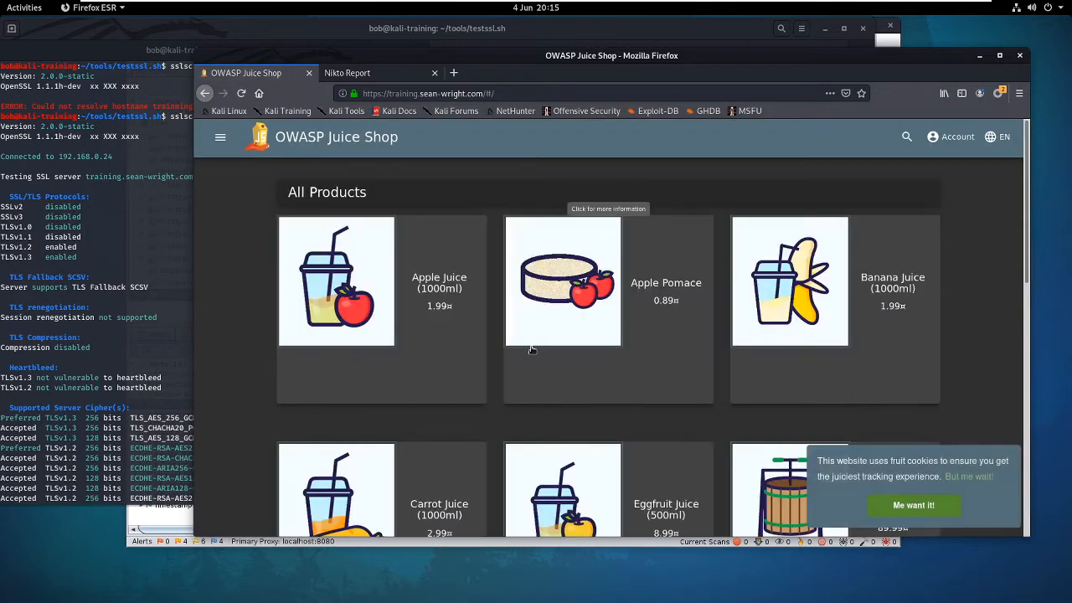
Step: Open the SwitchyOmega options in a new tab and switch the Juice Shop page's proxy to the burp profile
click(998, 94)
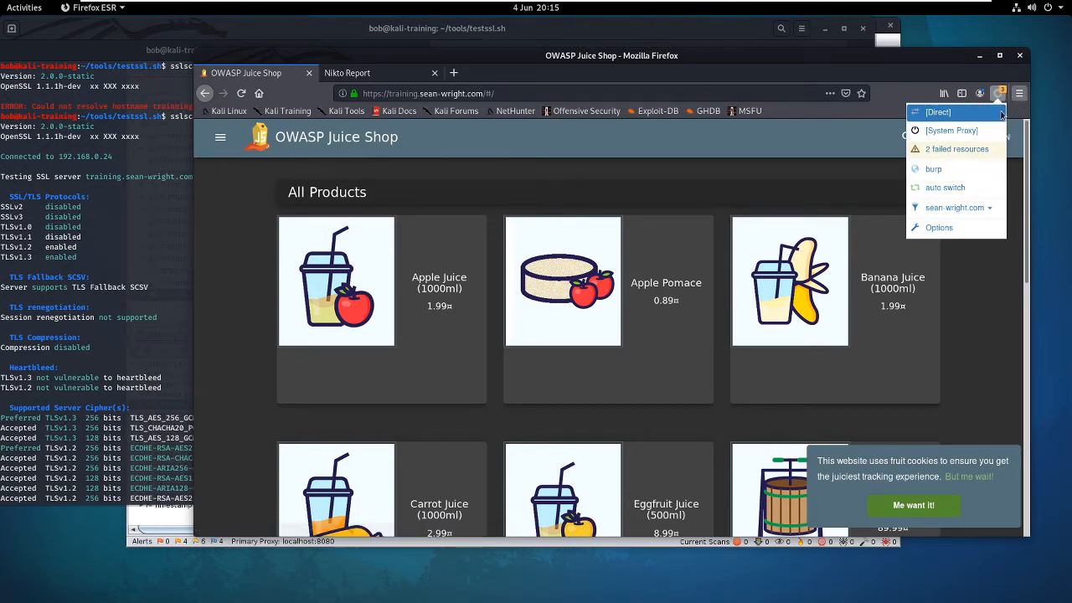
click(955, 228)
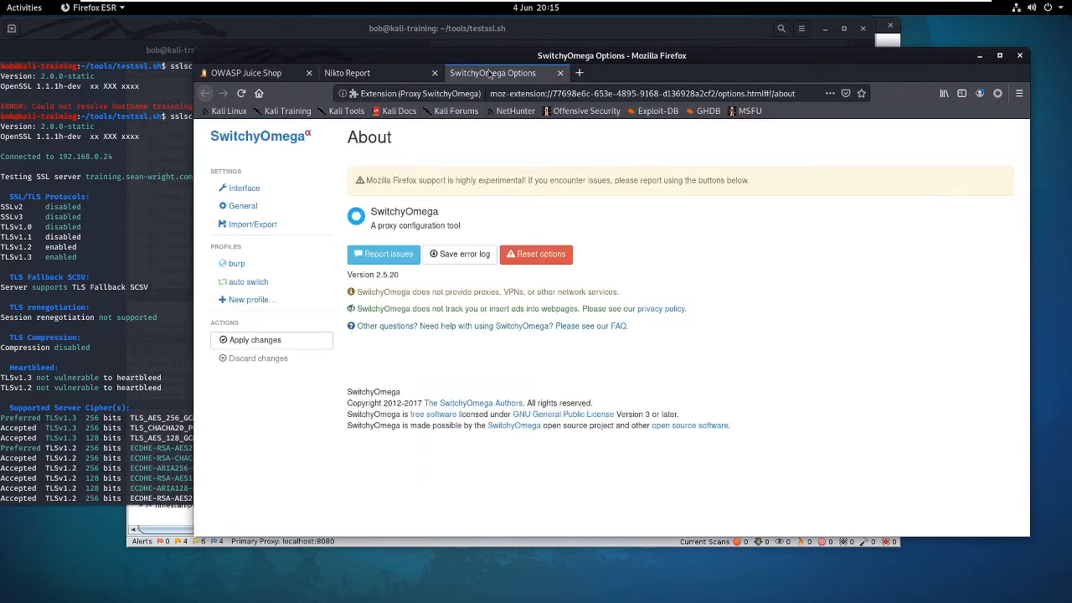
click(263, 74)
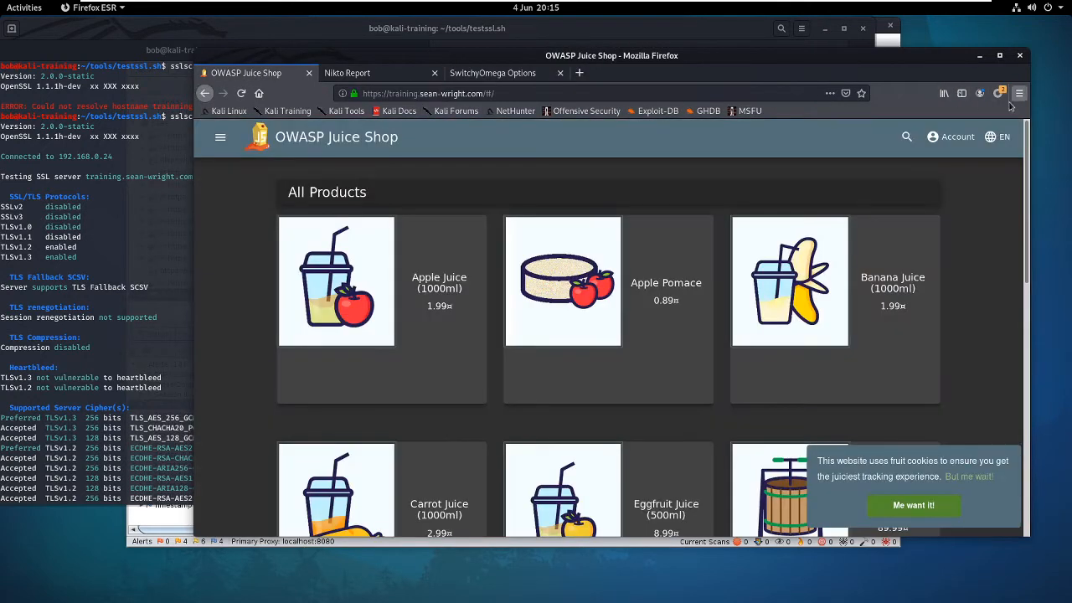
click(997, 93)
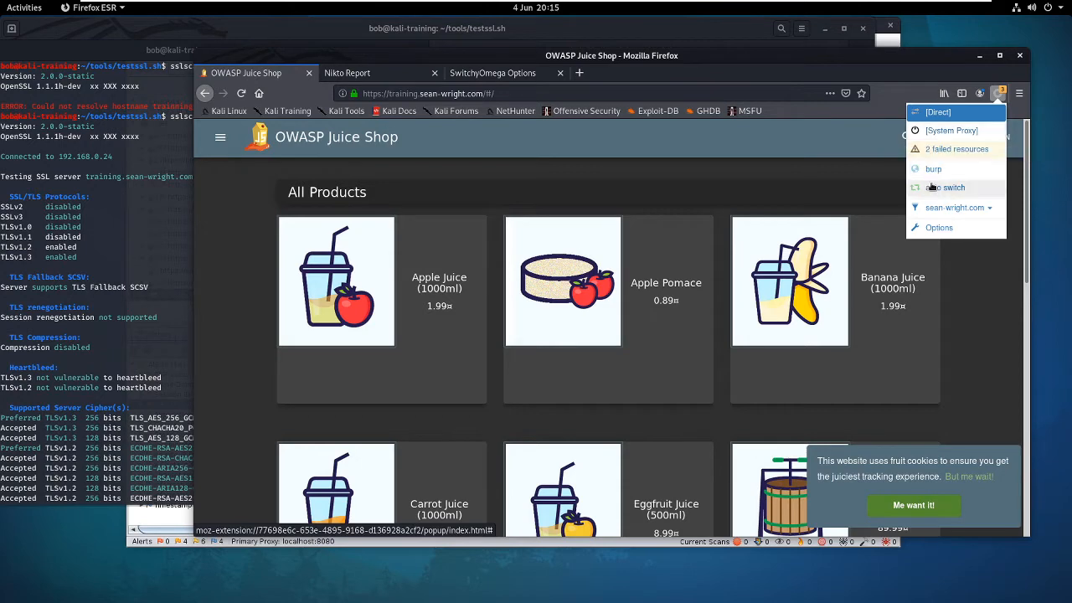
click(932, 169)
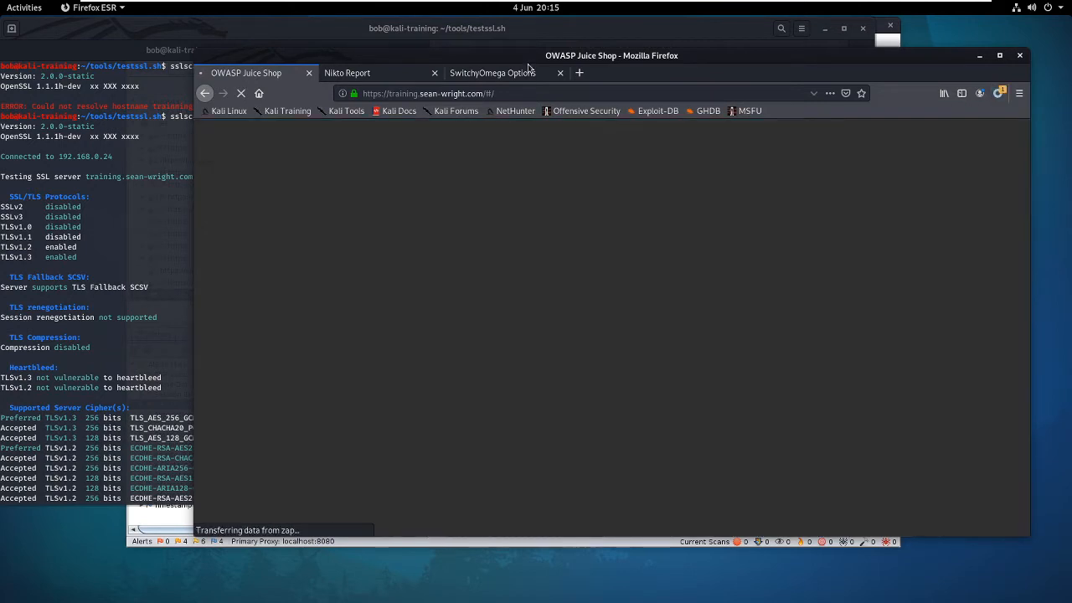
Step: Review the burp profile's proxy server and bypass list settings in SwitchyOmega and return to the Juice Shop page
click(520, 75)
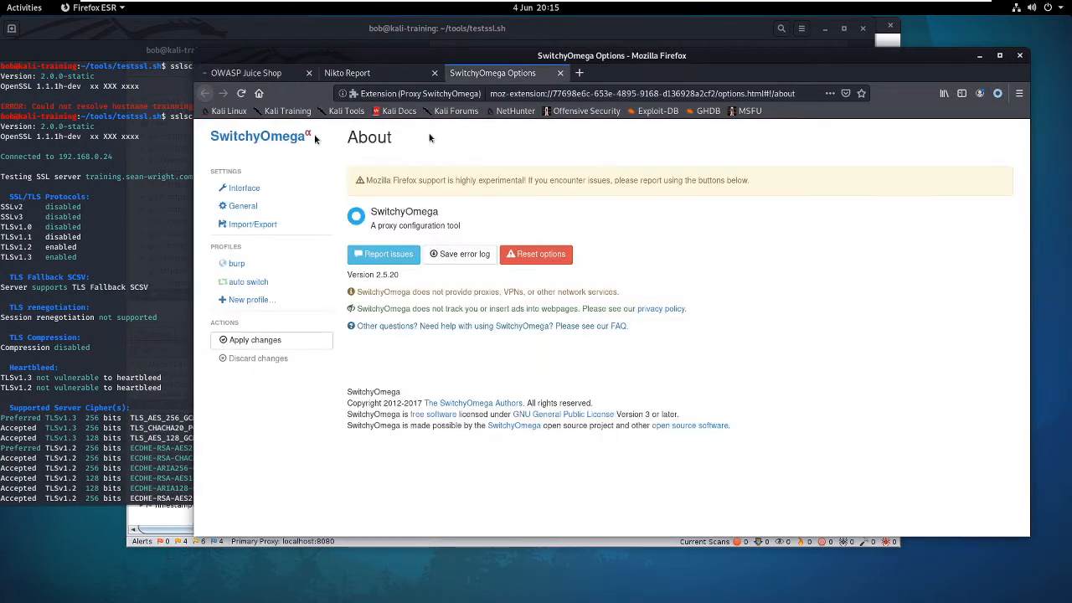
click(243, 264)
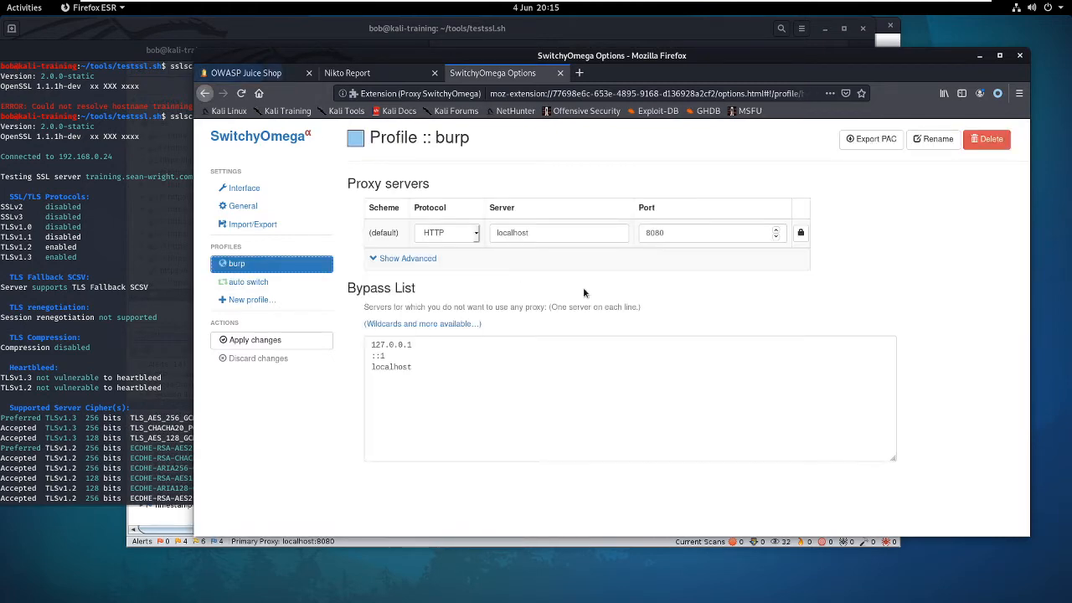
click(261, 74)
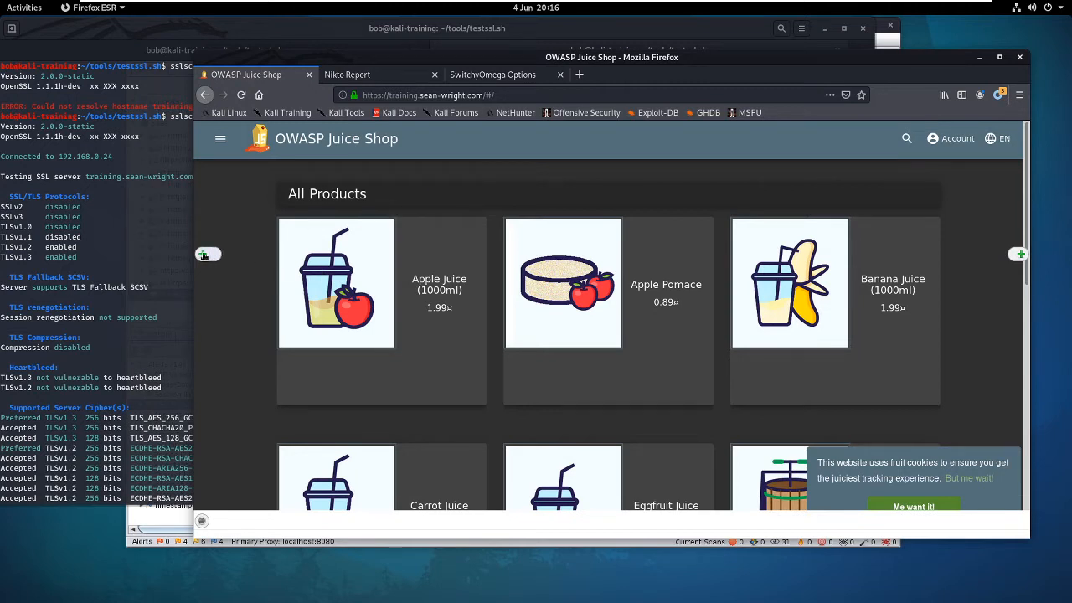
Step: Bring OWASP ZAP in front of the terminal and look at the Nikto report in Firefox before returning to the Juice Shop
click(376, 545)
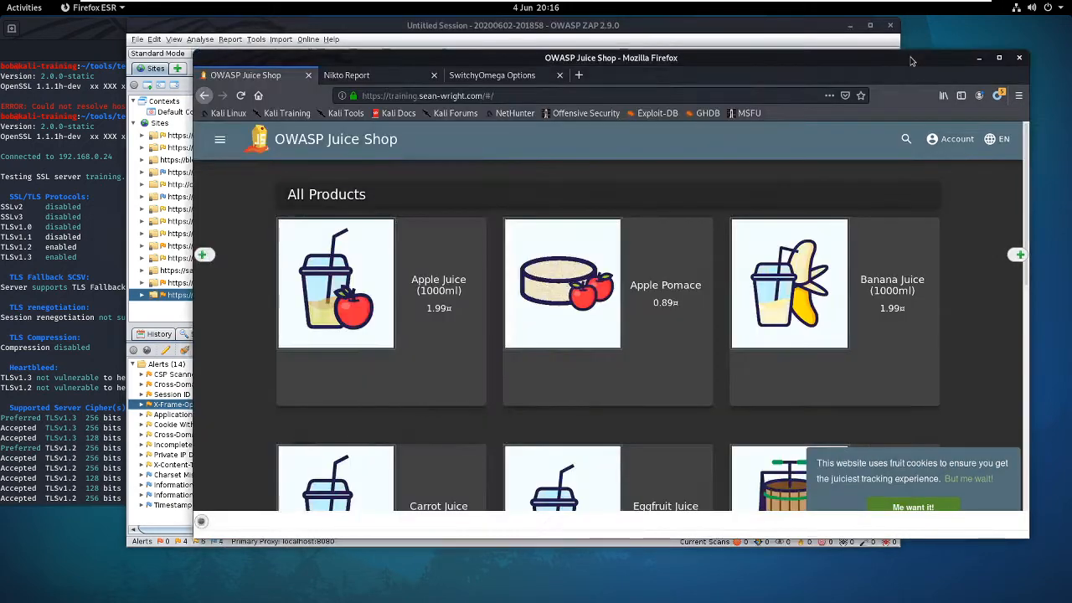
click(962, 263)
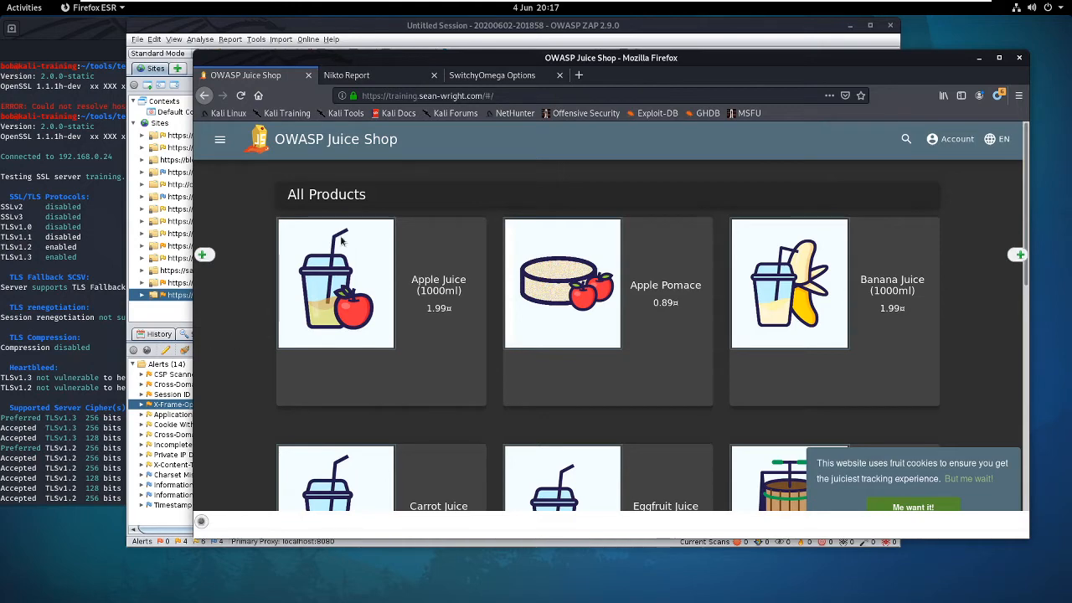
click(437, 80)
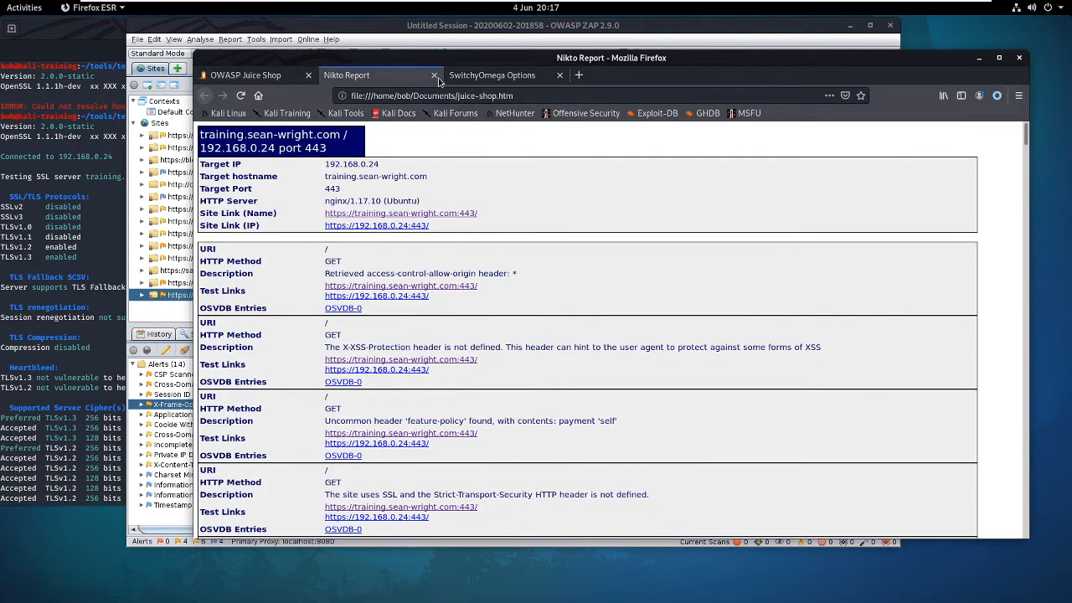
click(262, 76)
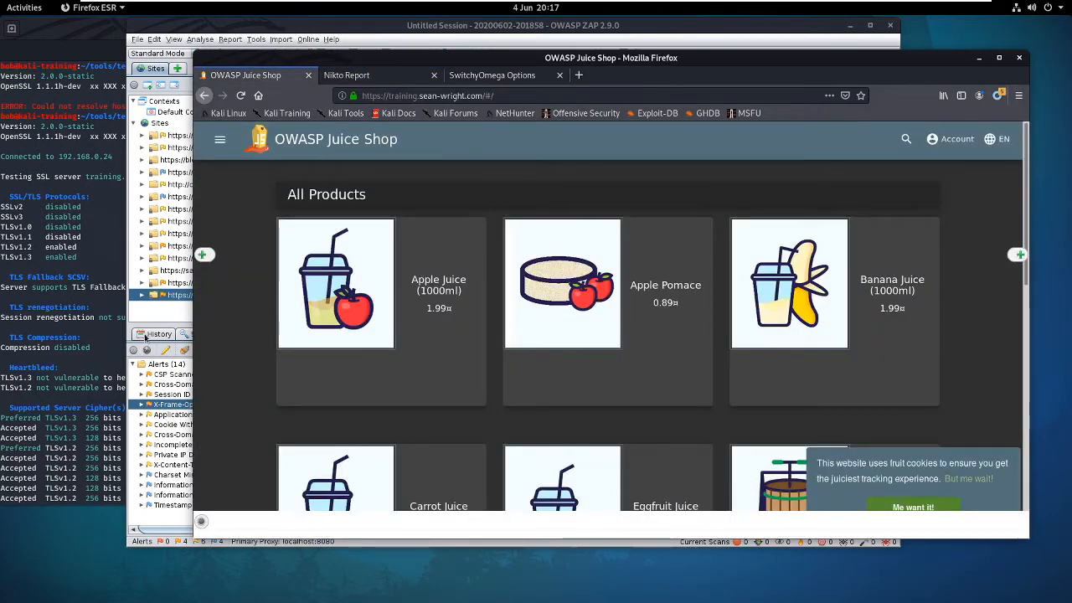
Step: Switch to OWASP ZAP, expand the training site in the Sites tree and look through the actions available for that site
click(140, 302)
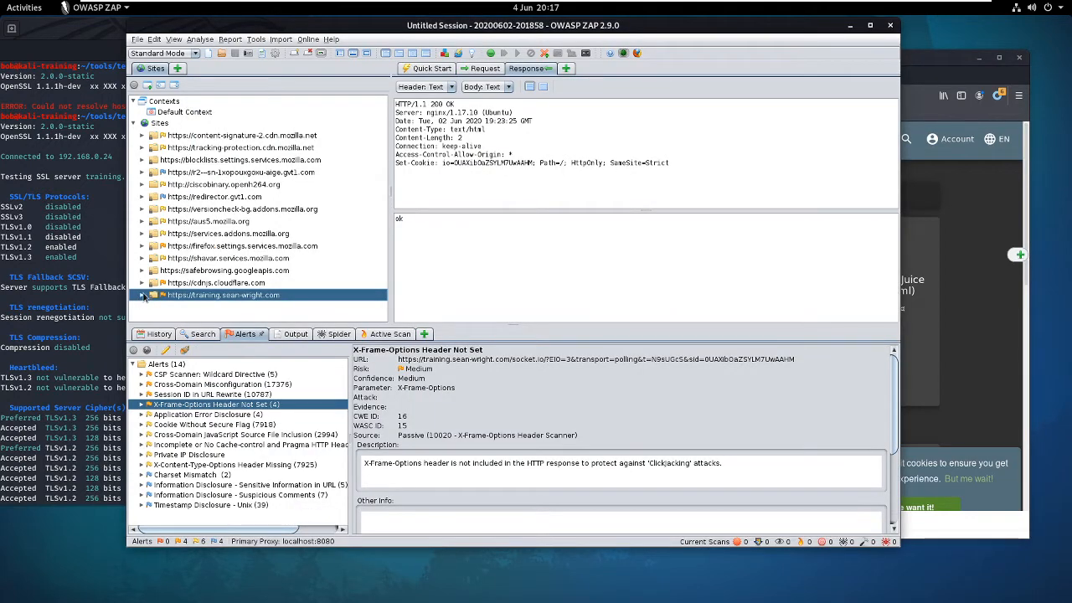
click(143, 296)
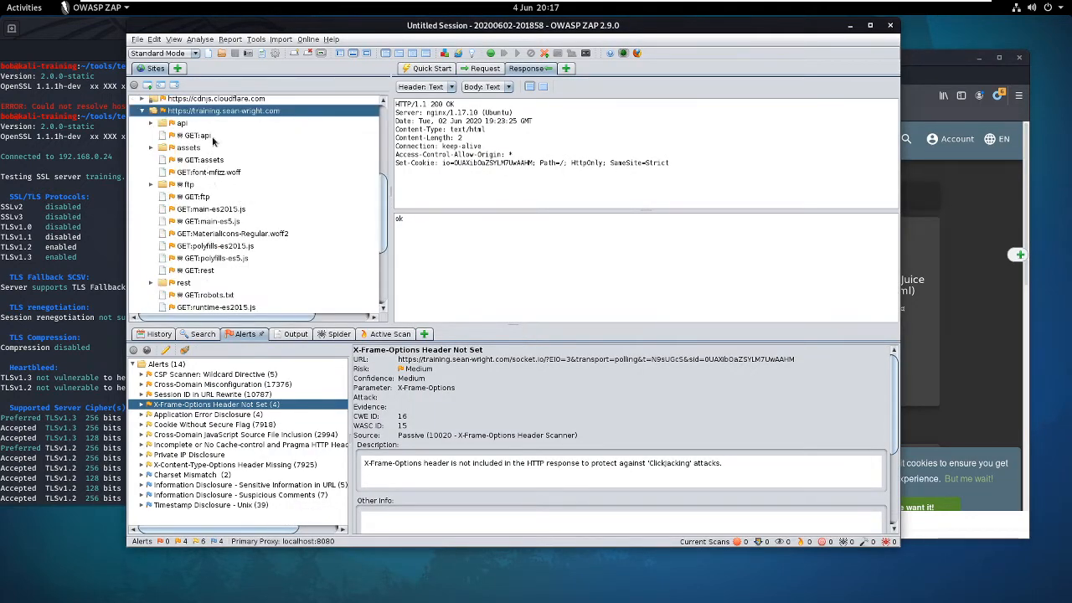
scroll(212, 141, down, 4)
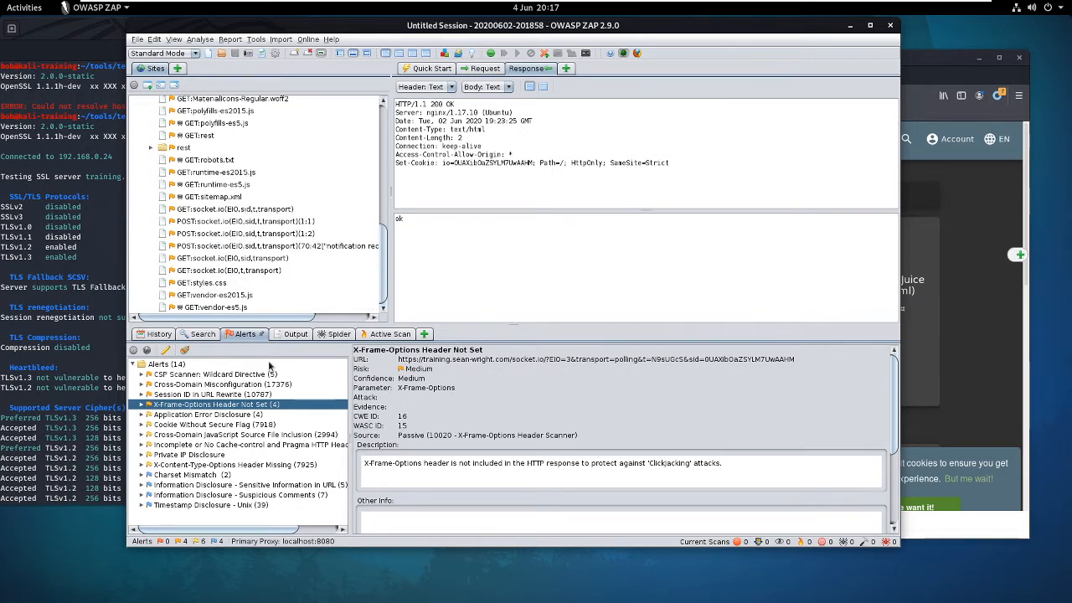
scroll(235, 305, up, 4)
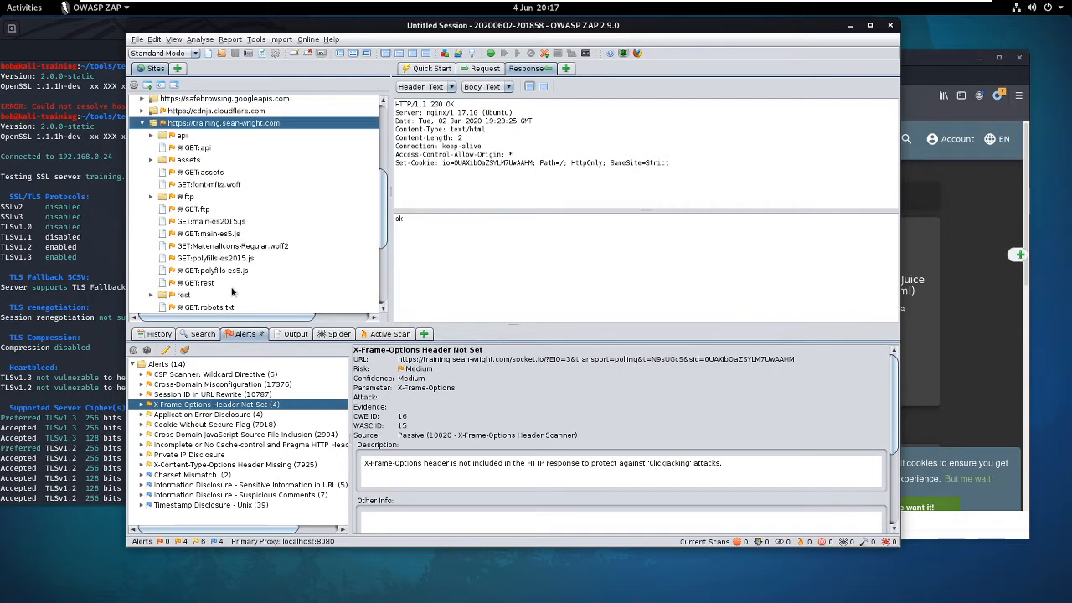
right_click(197, 127)
mouse_move(204, 134)
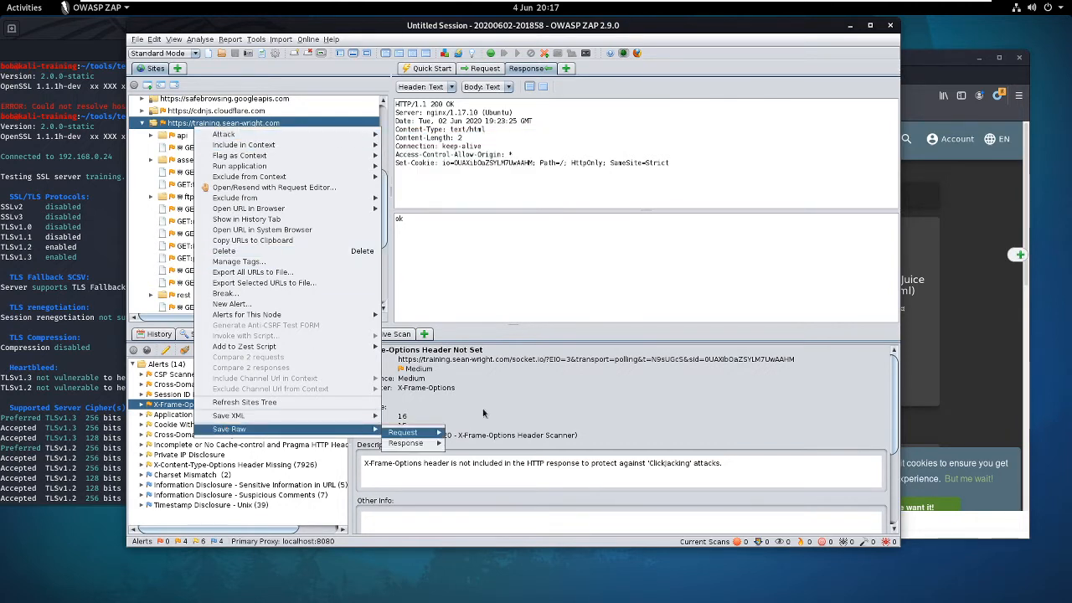
click(506, 390)
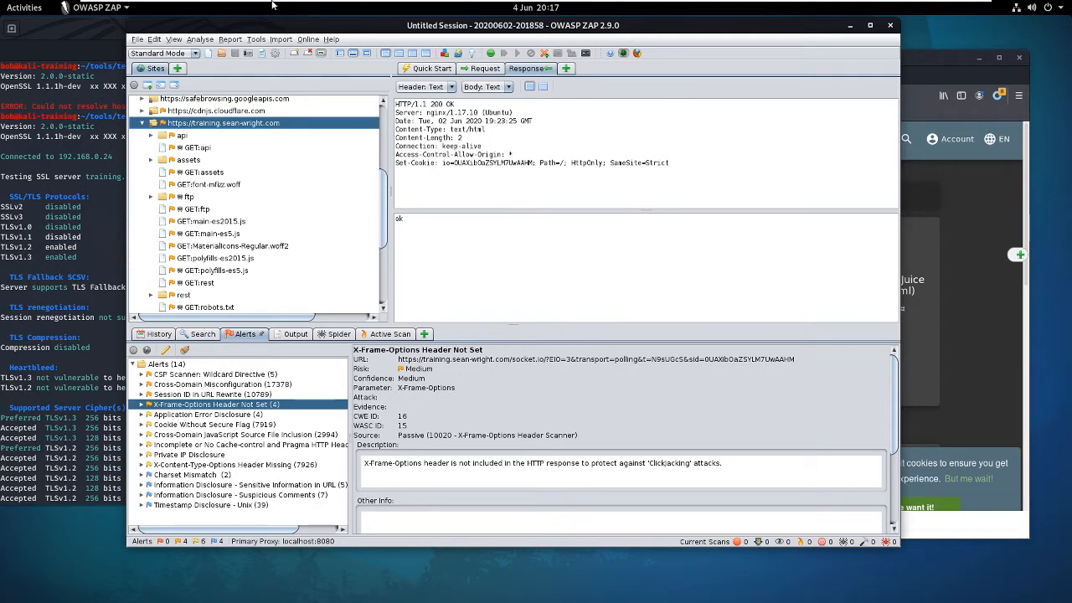
Step: Examine the folders and requests recorded under the training site in ZAP and view the response of GET:api
scroll(249, 216, down, 2)
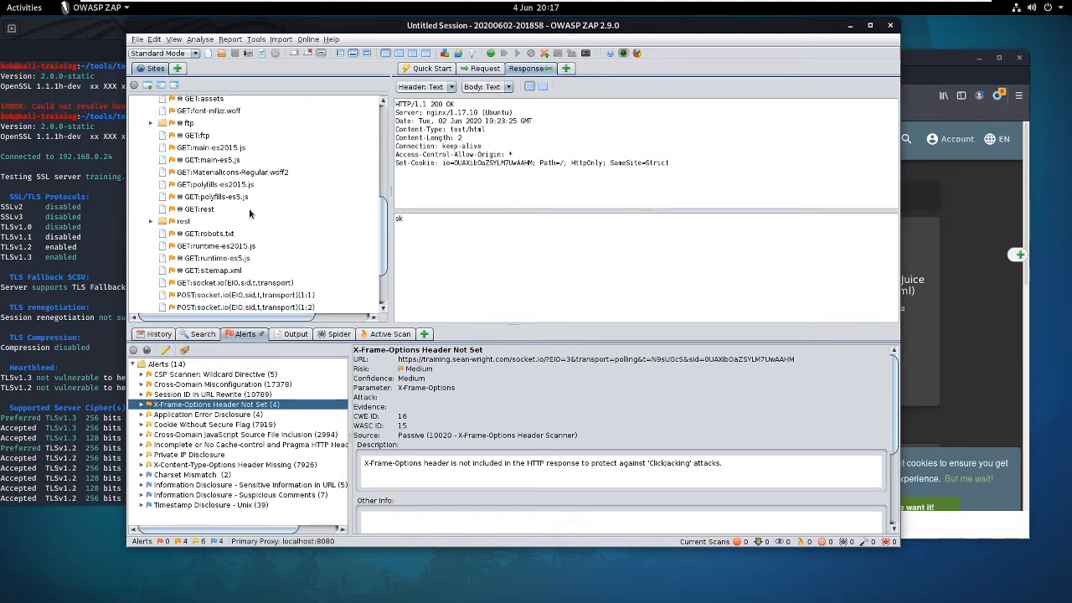
scroll(249, 214, down, 2)
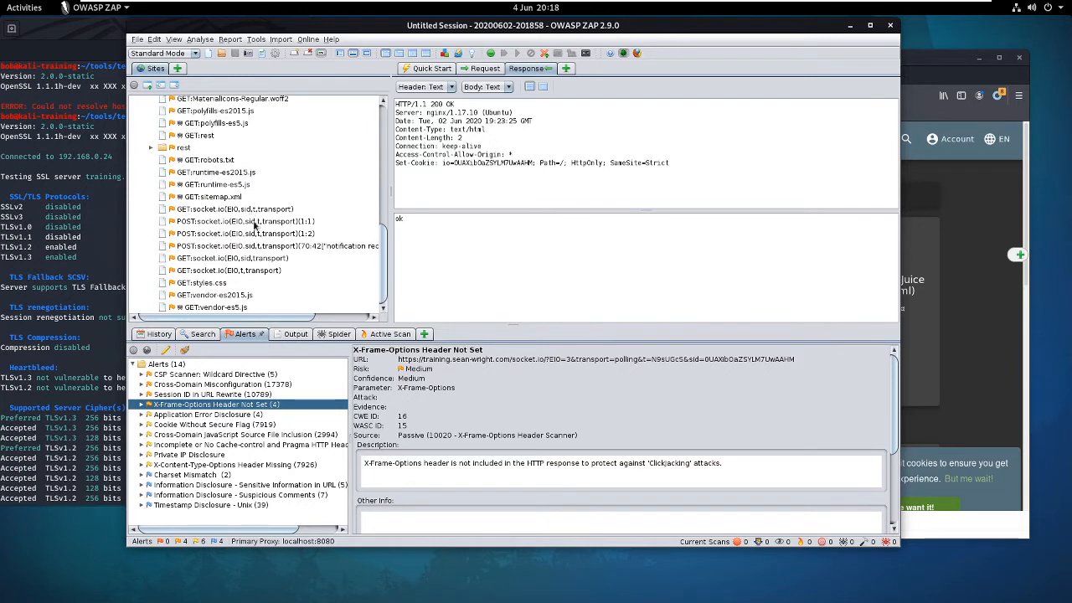
scroll(255, 224, up, 5)
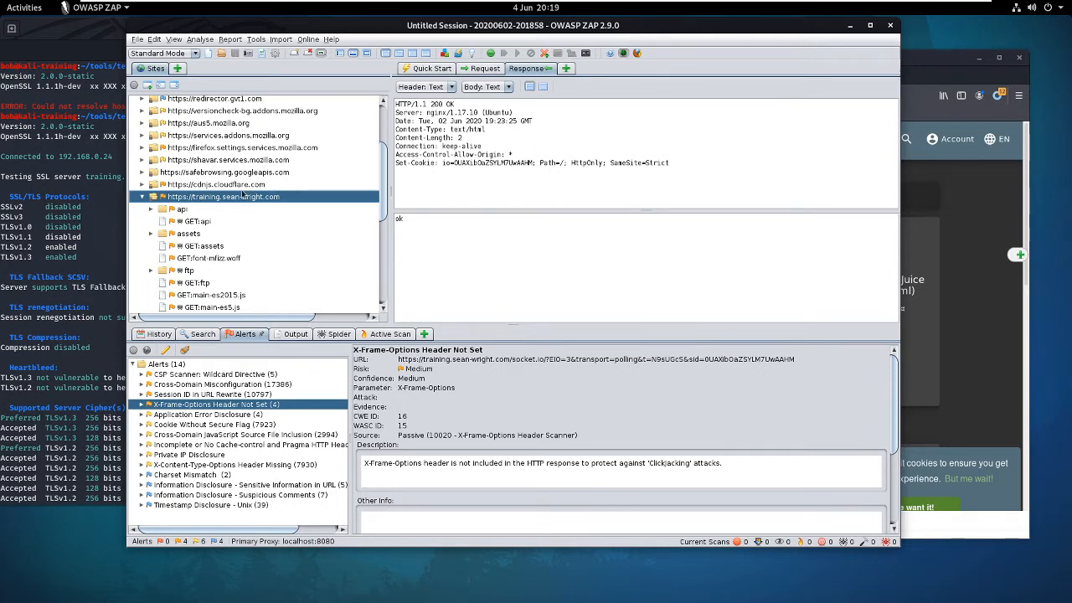
scroll(242, 195, down, 3)
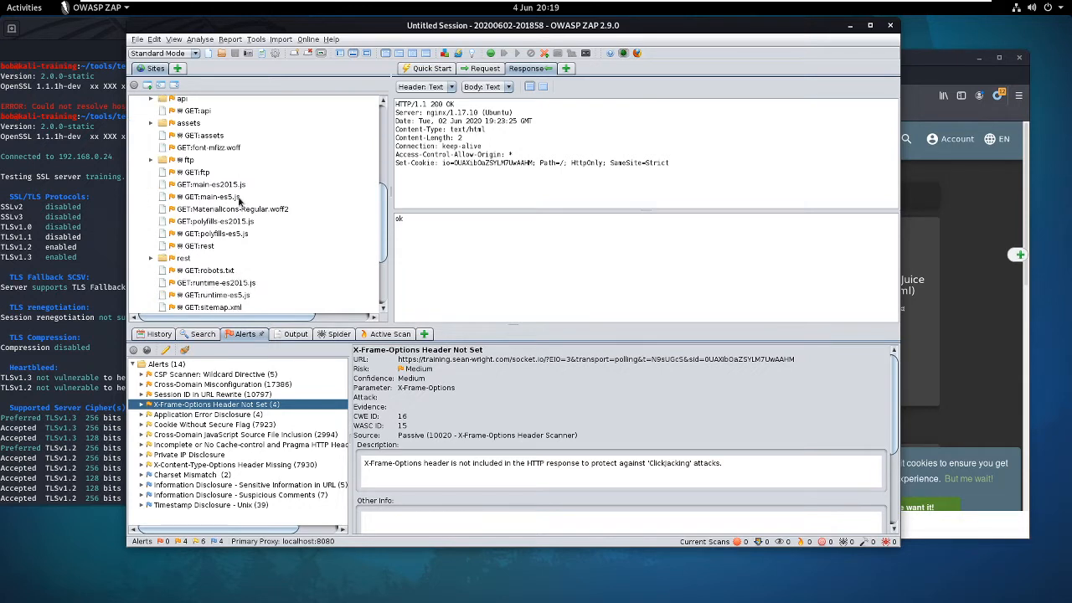
scroll(243, 209, down, 3)
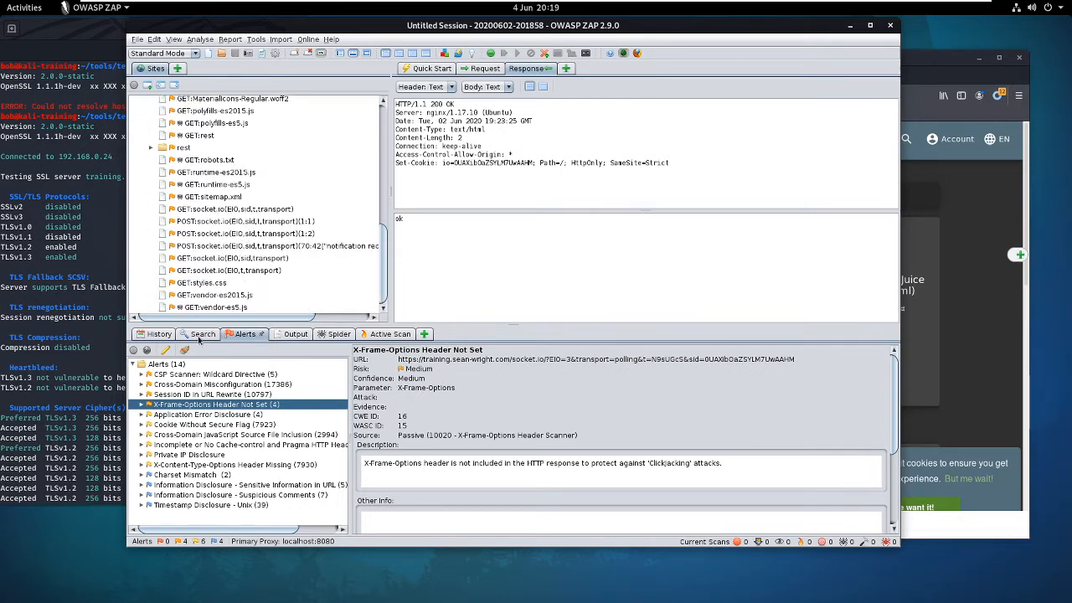
scroll(236, 215, up, 2)
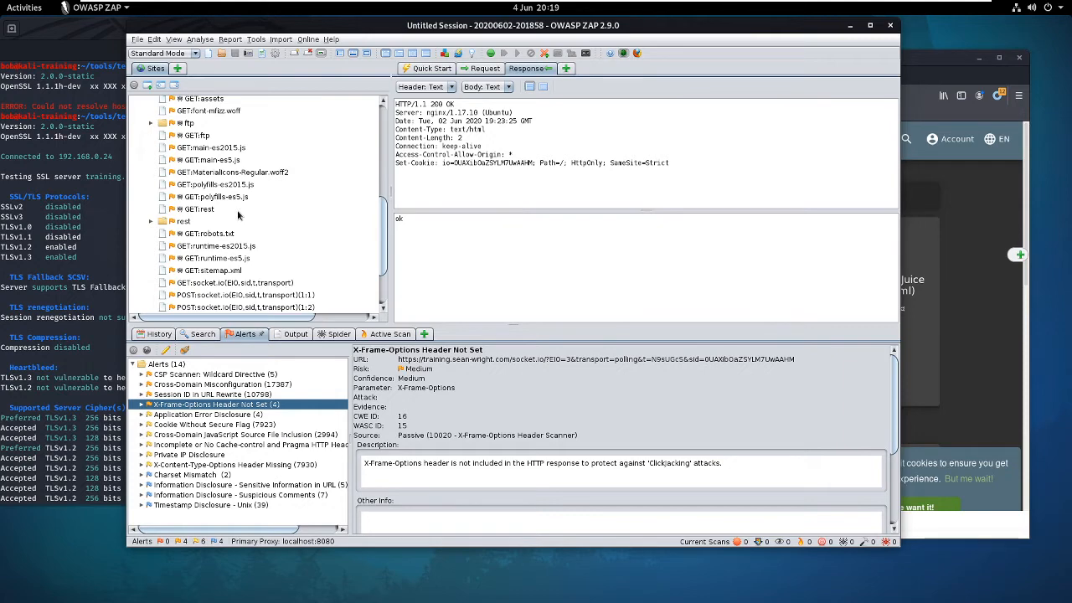
scroll(231, 207, up, 2)
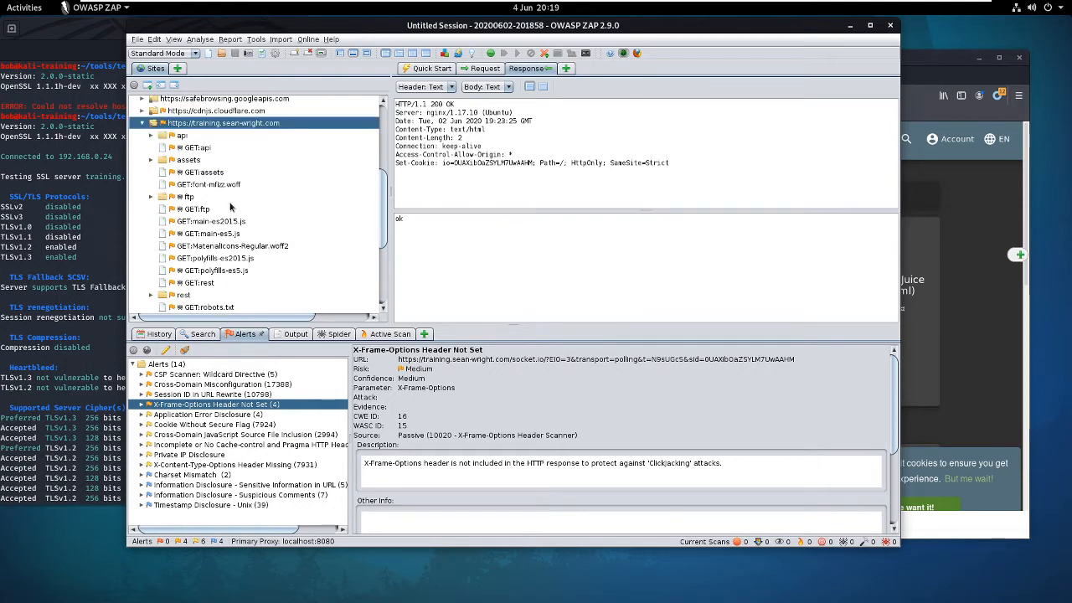
click(198, 147)
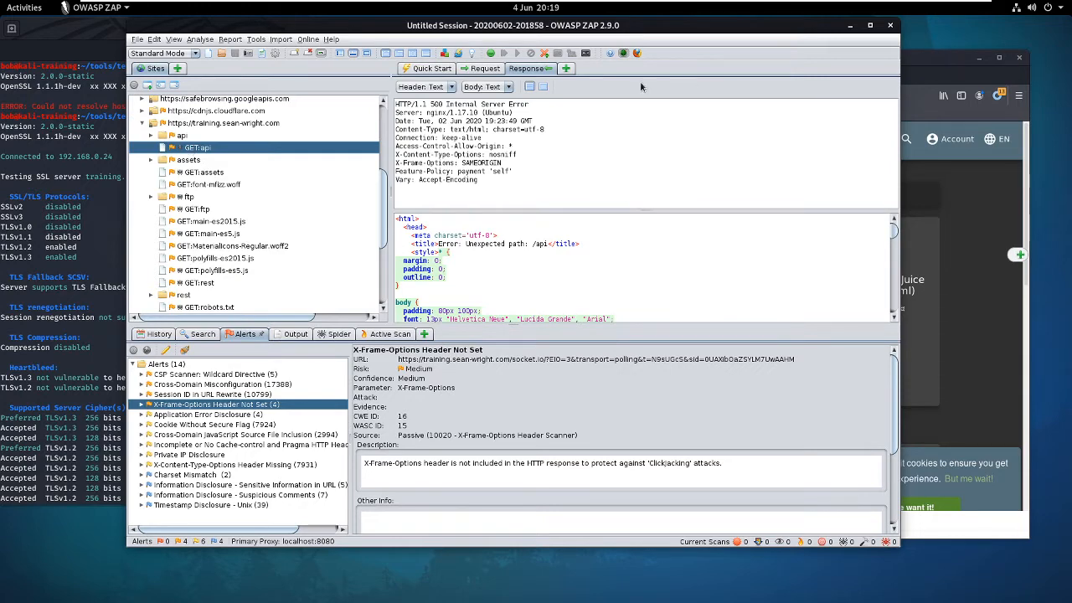
Step: Switch to Firefox, clear the history, logins, cookies and cache for the Everything range, and reload the Juice Shop from its base address
key(alt+Tab)
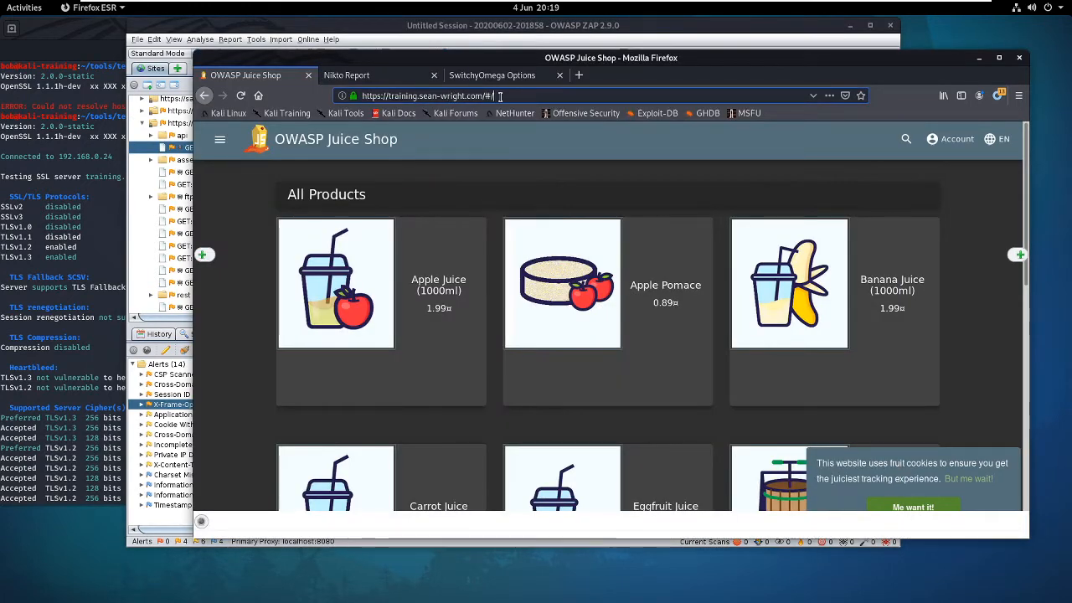
drag(500, 95, 482, 96)
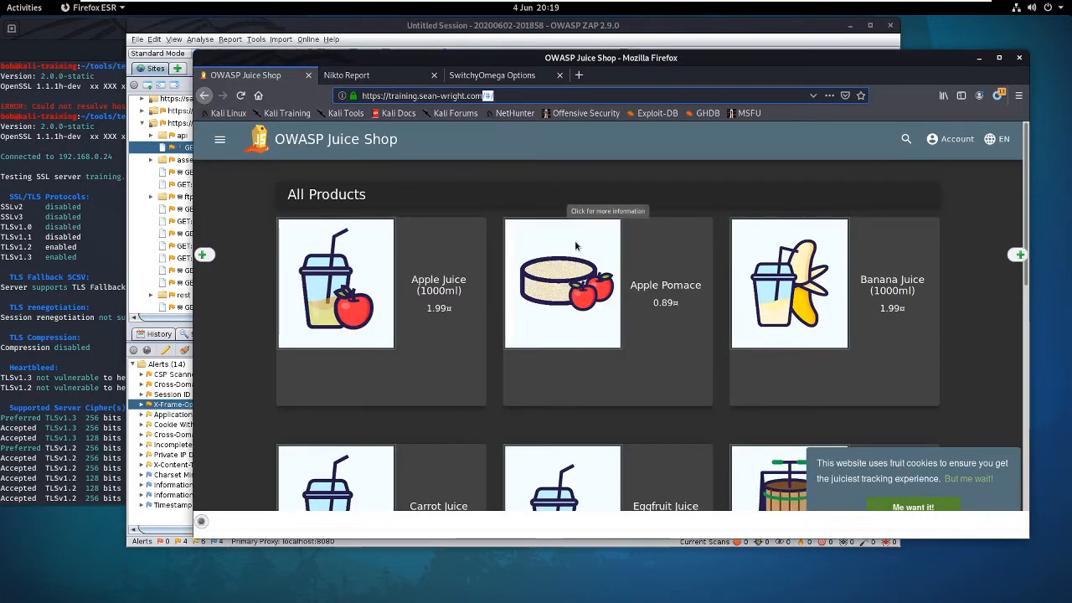
key(BackSpace)
key(Escape)
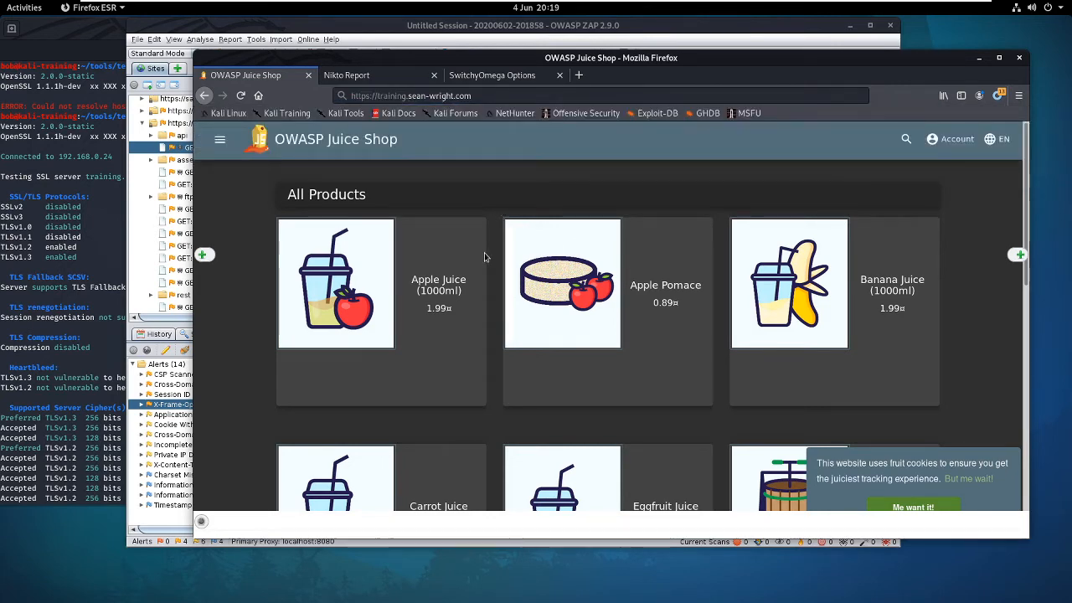
key(ctrl+shift+Delete)
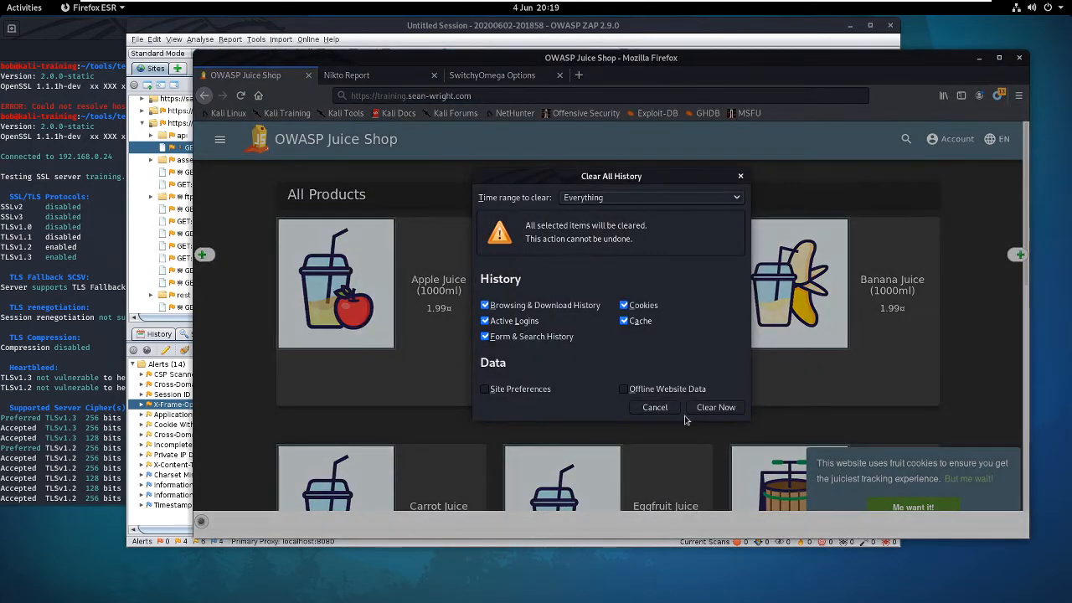
click(731, 410)
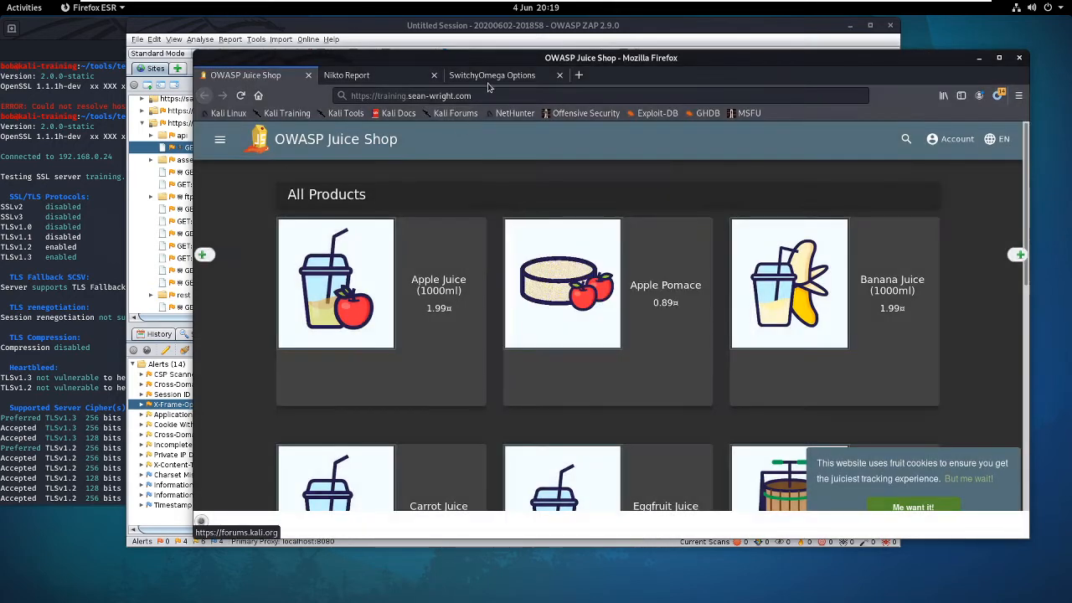
click(519, 96)
key(Return)
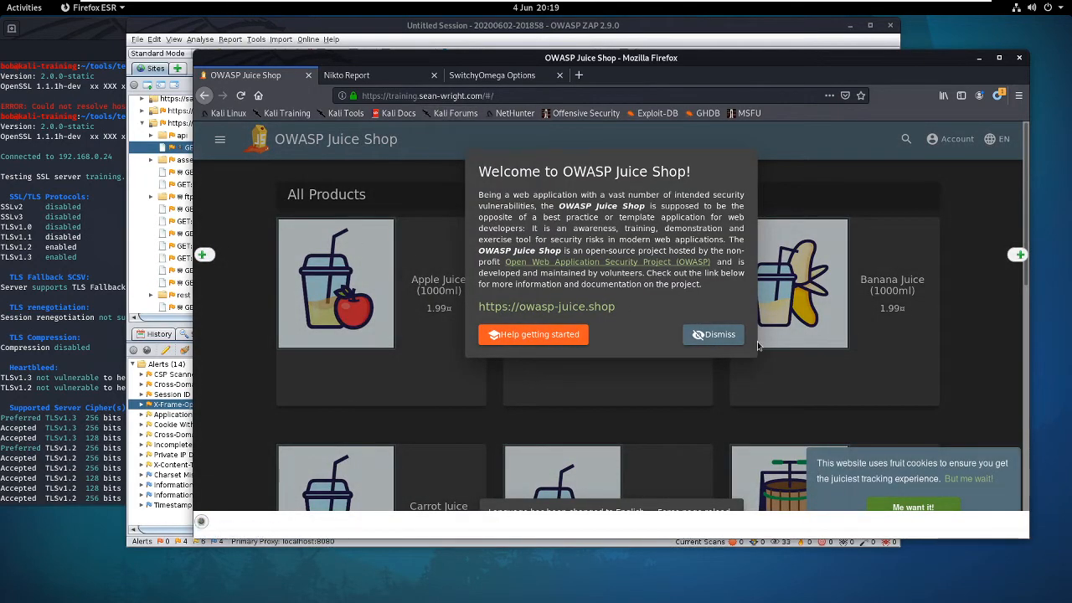
Step: Dismiss the Juice Shop welcome message, switch to OWASP ZAP and show the history of proxied requests
click(257, 405)
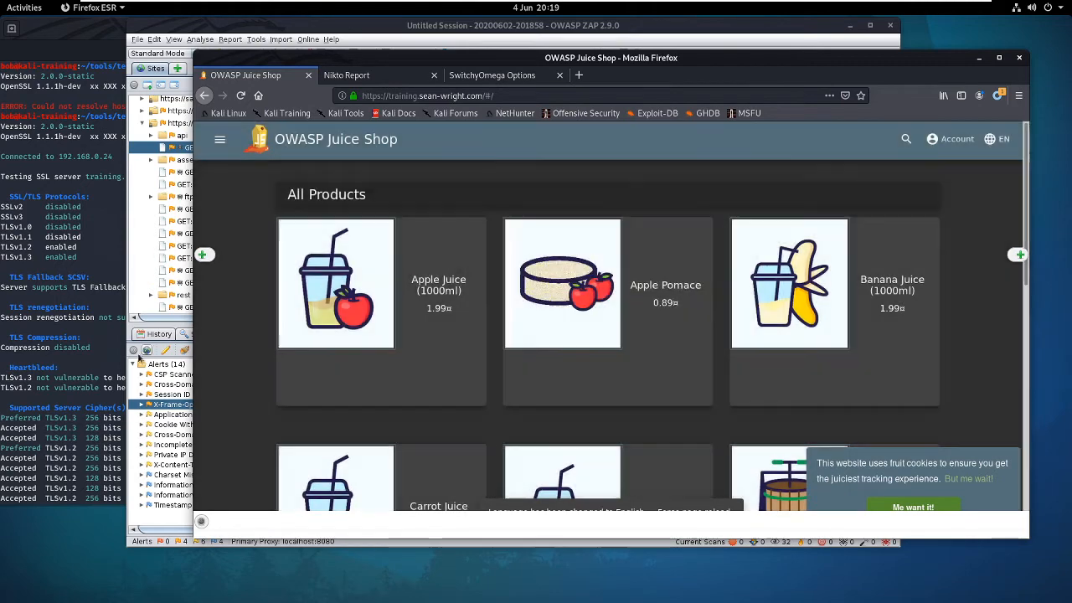
click(168, 513)
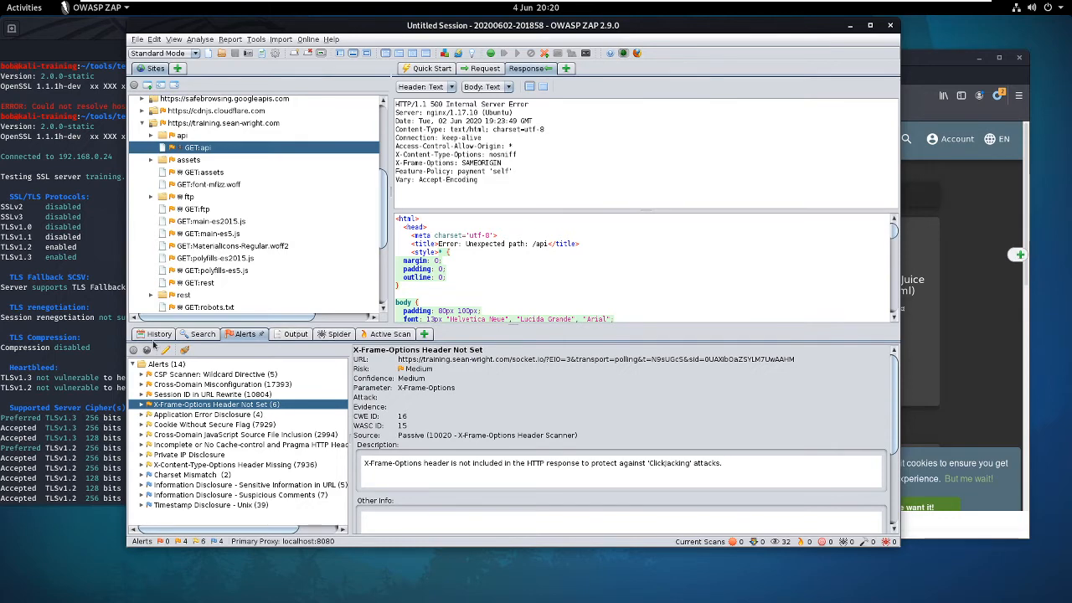
click(157, 333)
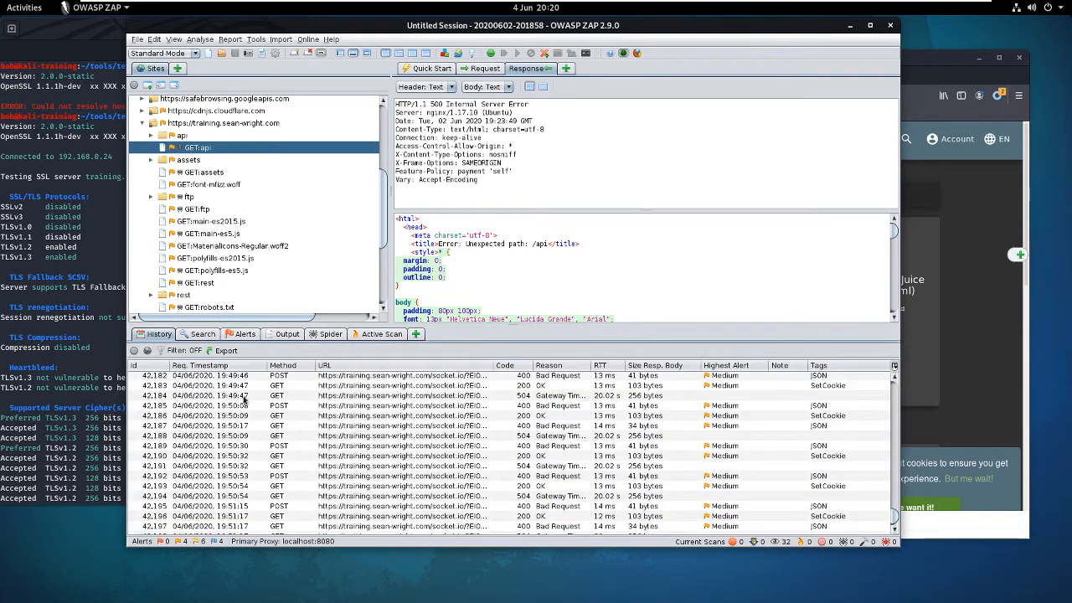
Step: Find the latest requests in the history list and widen the URL column to show more of each address
scroll(268, 383, down, 6)
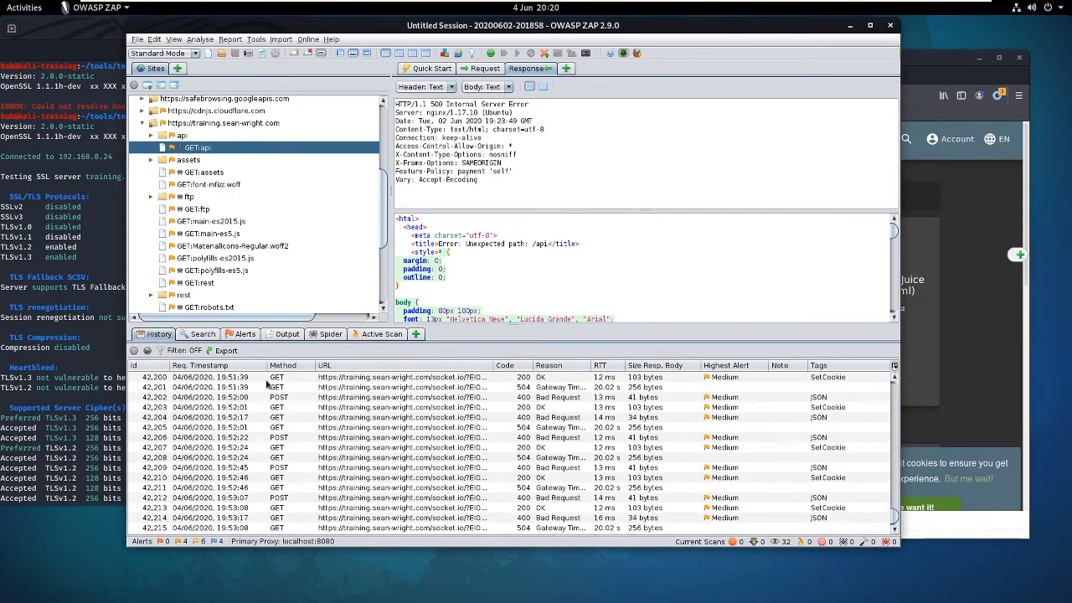
scroll(251, 398, down, 8)
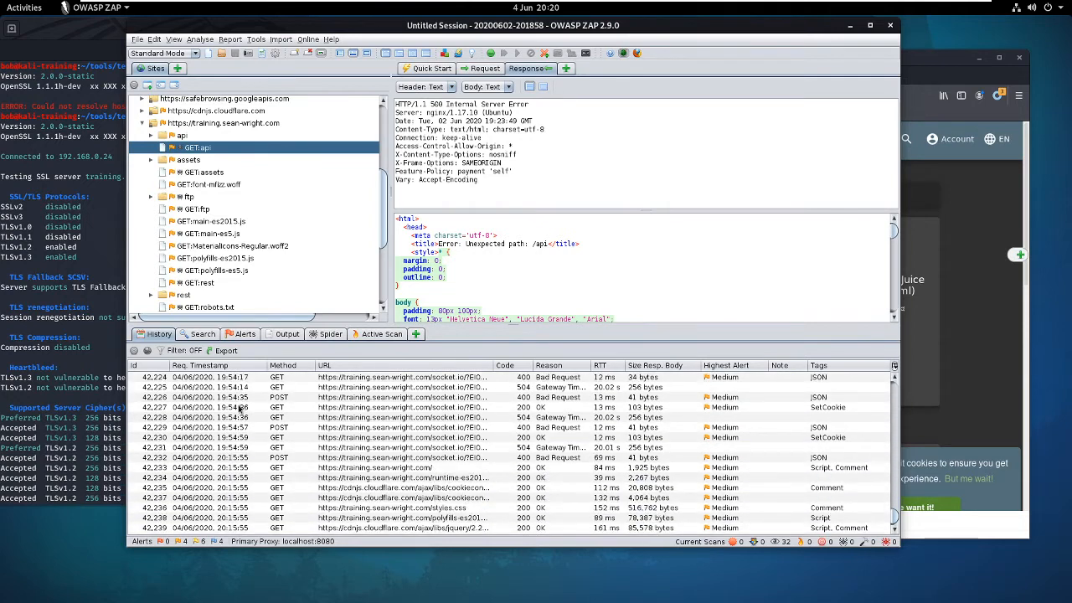
scroll(241, 408, down, 20)
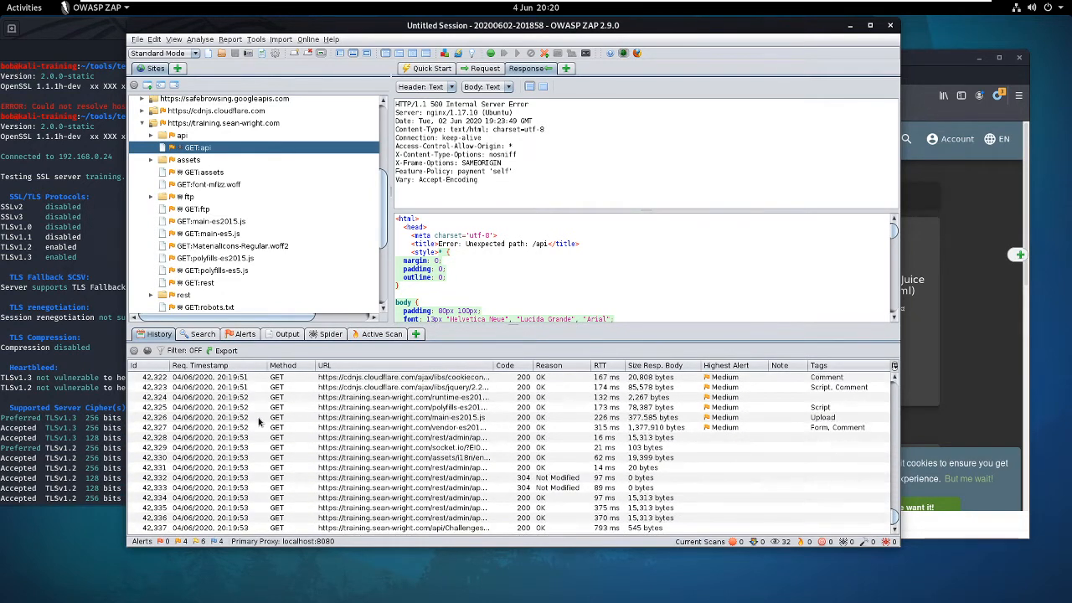
scroll(260, 422, down, 3)
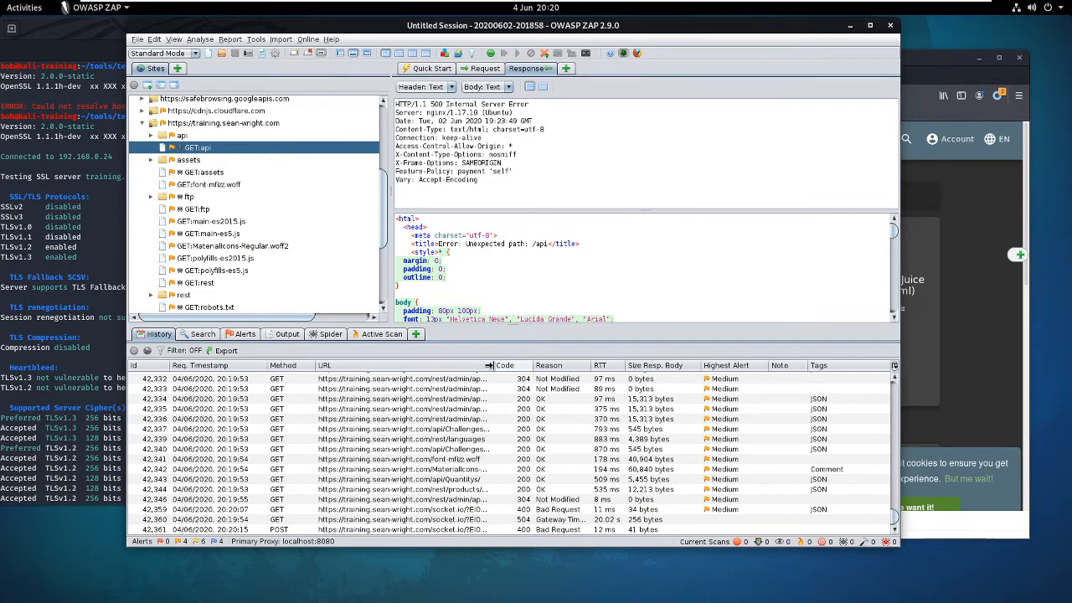
drag(489, 365, 589, 362)
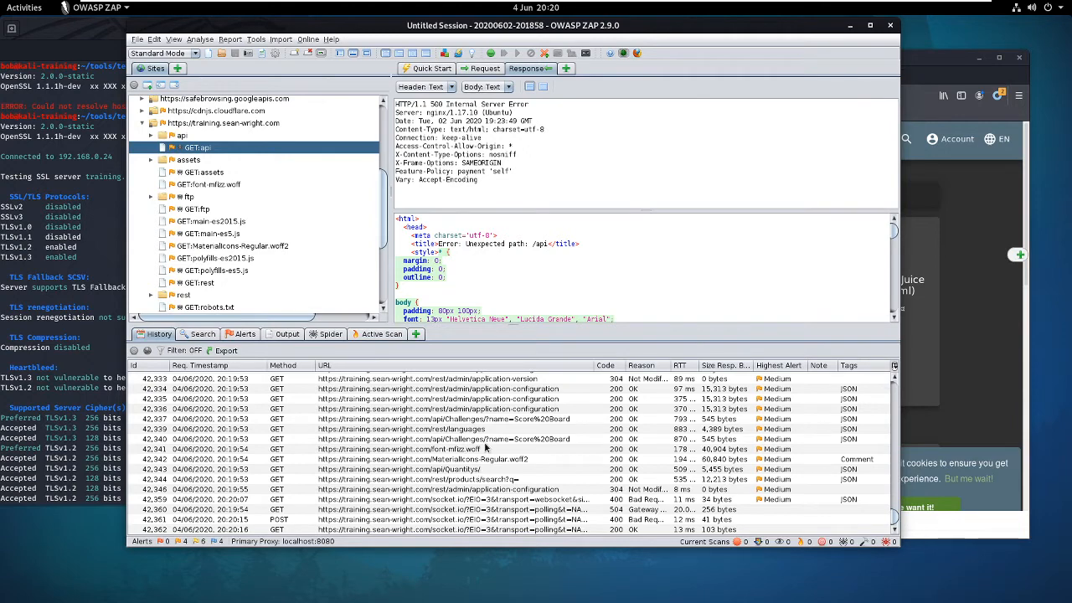
Step: Select the GET request for the training site's root made at 20:19:51 and view its request and response
scroll(484, 447, up, 6)
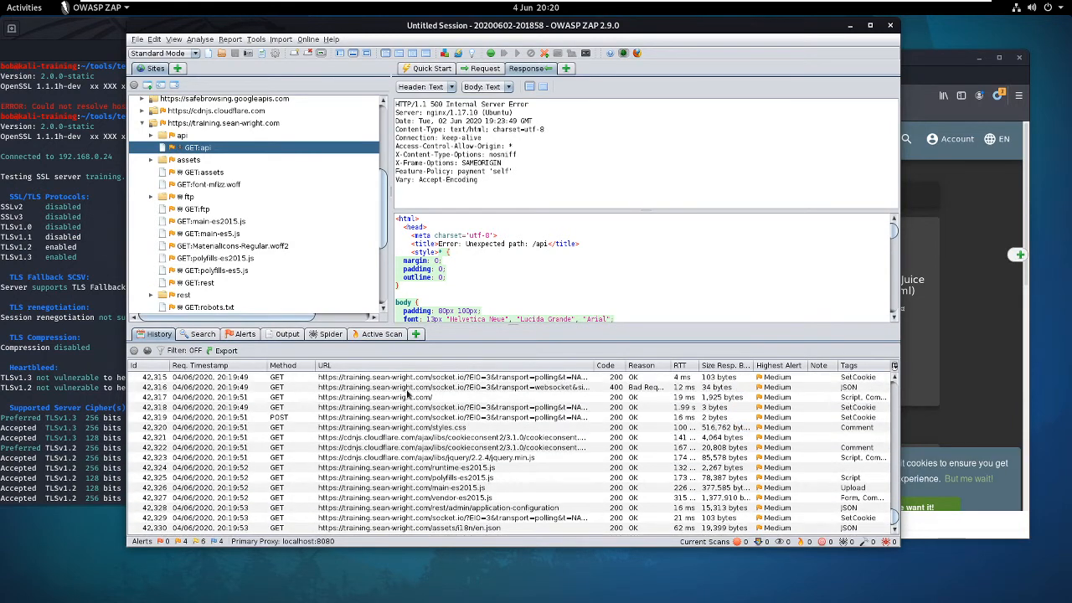
click(419, 397)
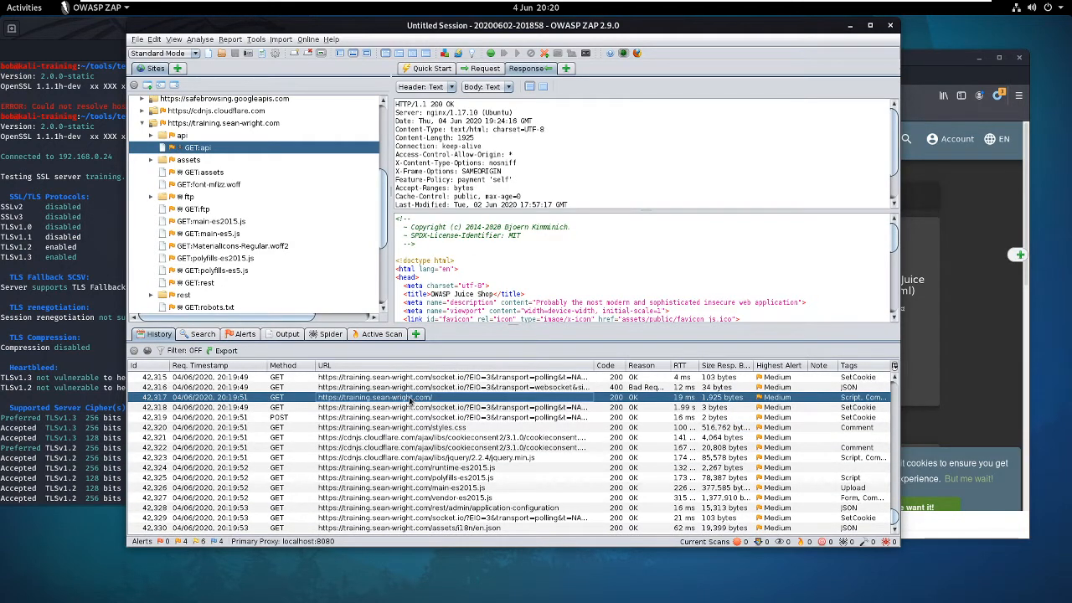
double_click(410, 399)
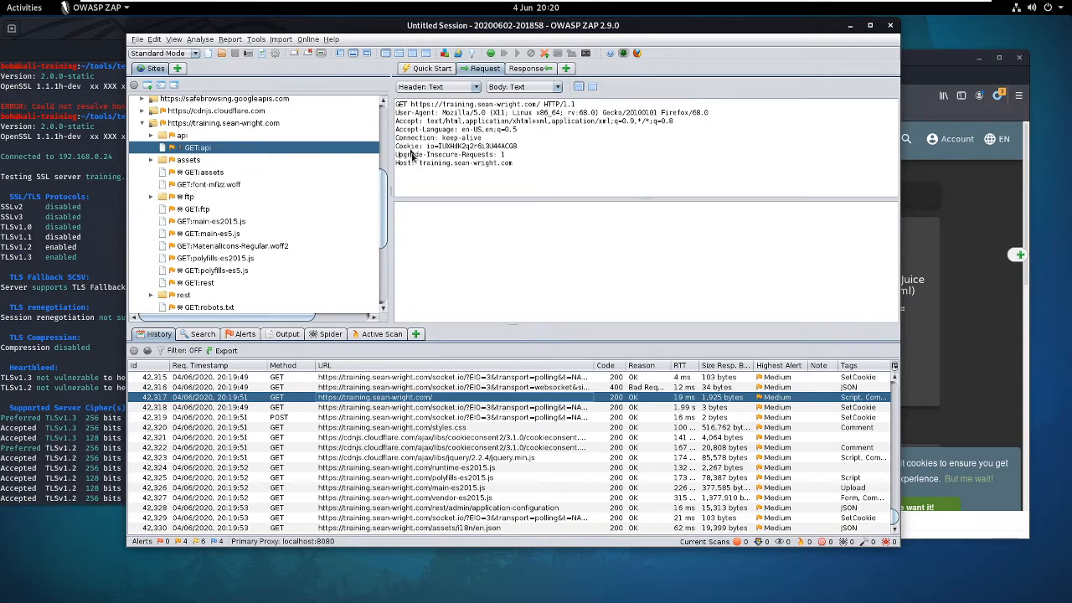
click(534, 69)
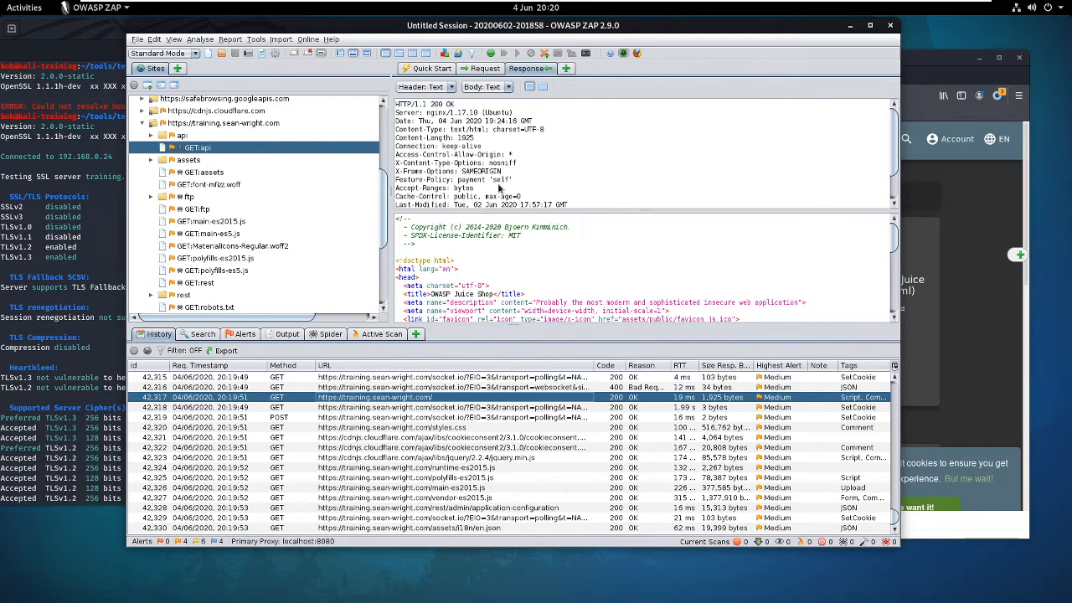
click(481, 69)
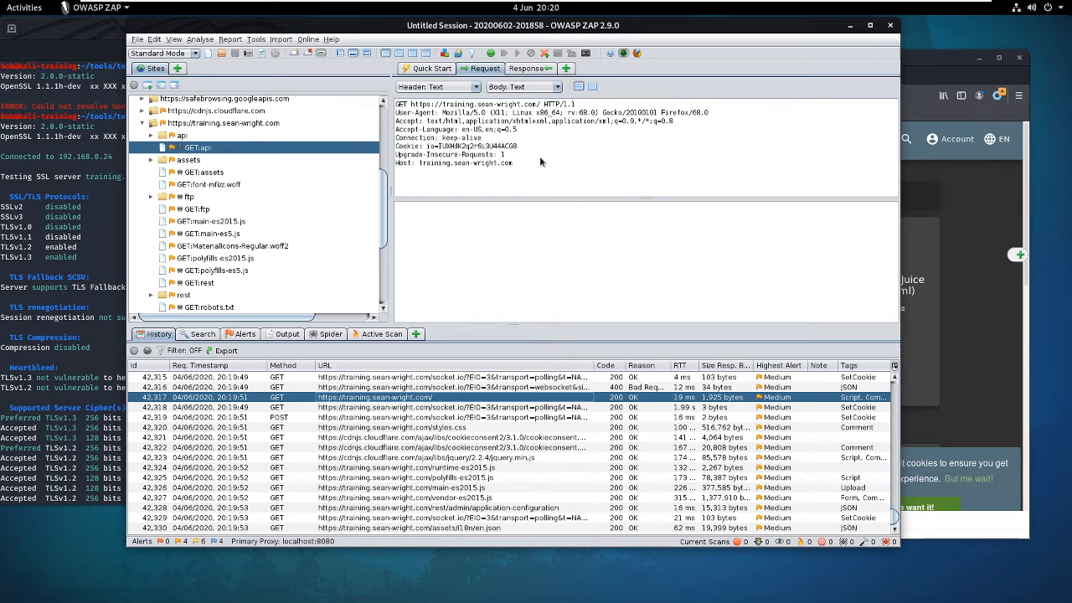
click(520, 70)
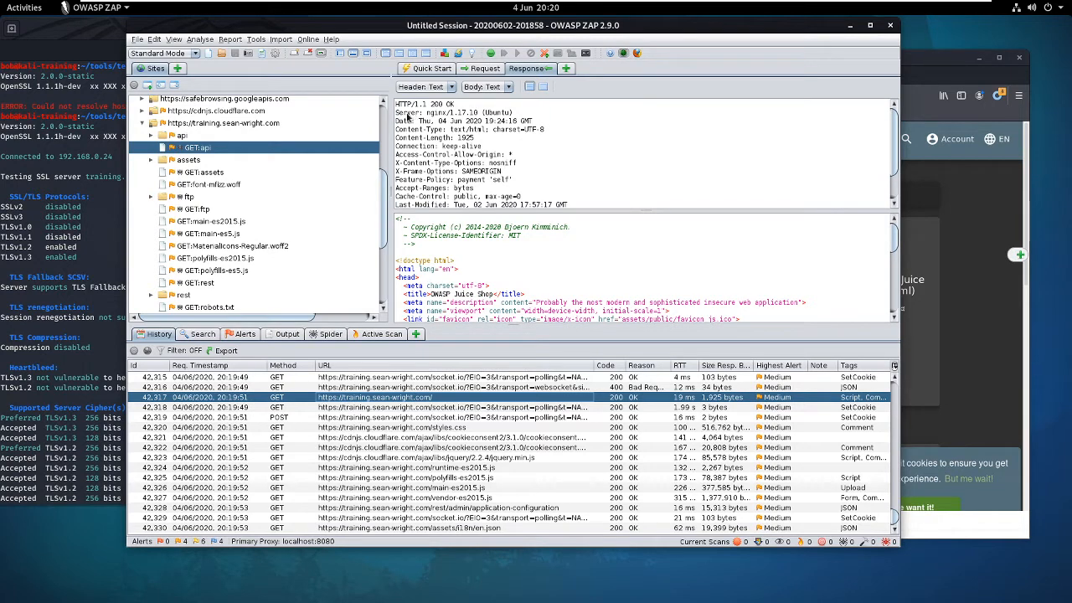
Step: Highlight the Server header and the Access-Control-Allow-Origin header name in the root page's response and read the remaining headers
drag(397, 113, 512, 119)
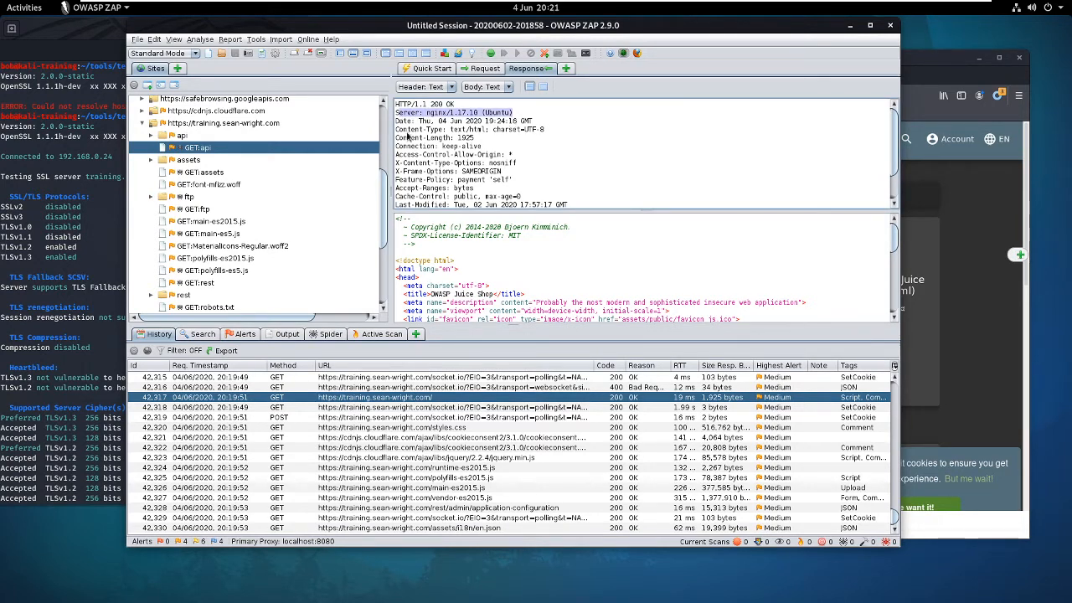
click(436, 120)
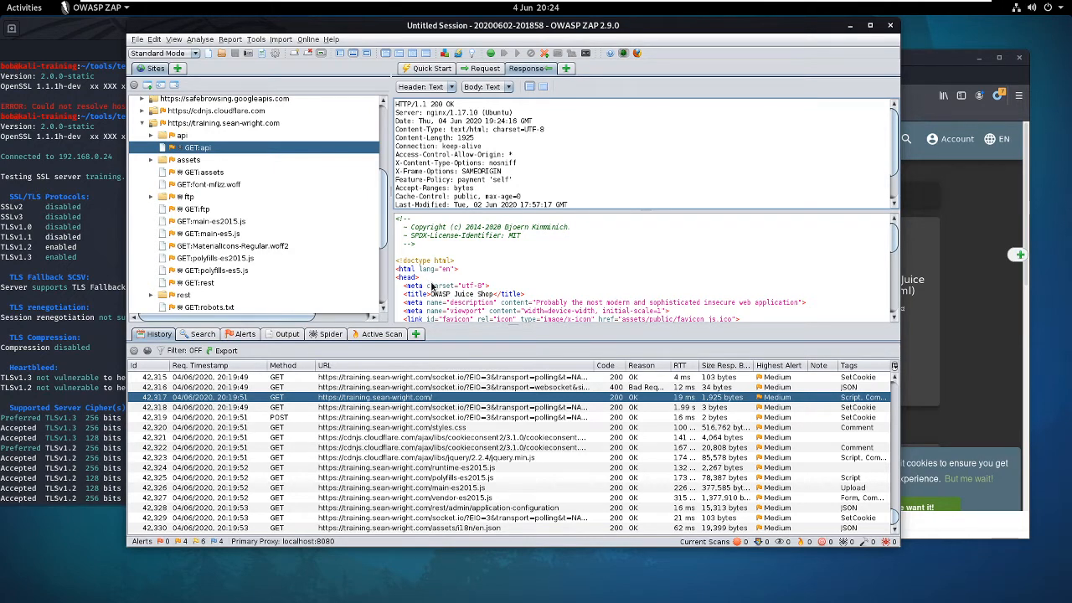
scroll(433, 287, down, 1)
scroll(433, 286, up, 1)
drag(399, 156, 504, 156)
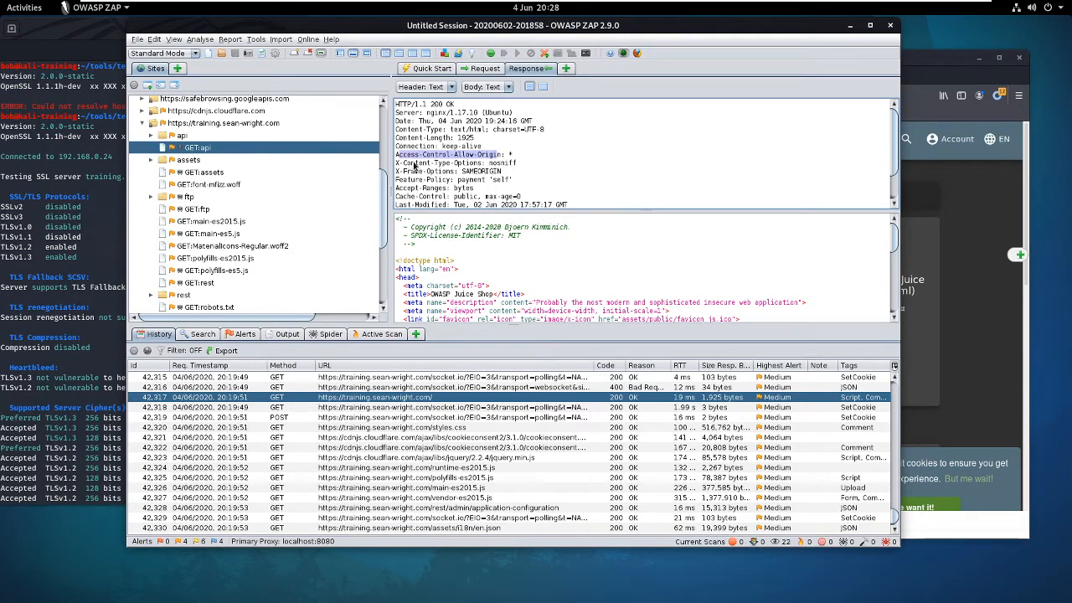
click(507, 159)
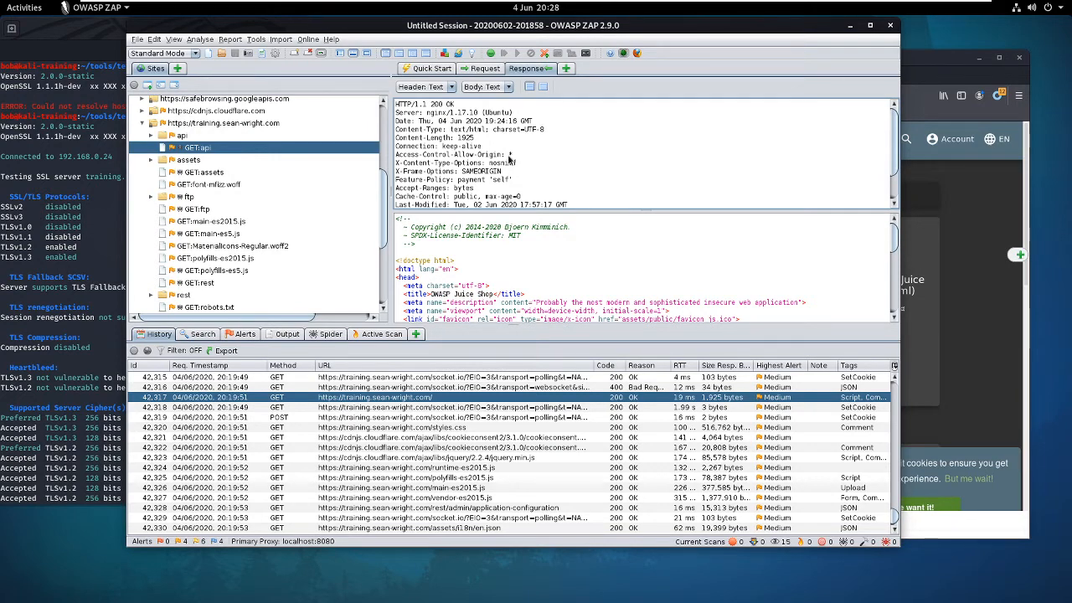
scroll(514, 158, down, 1)
scroll(514, 158, down, 1)
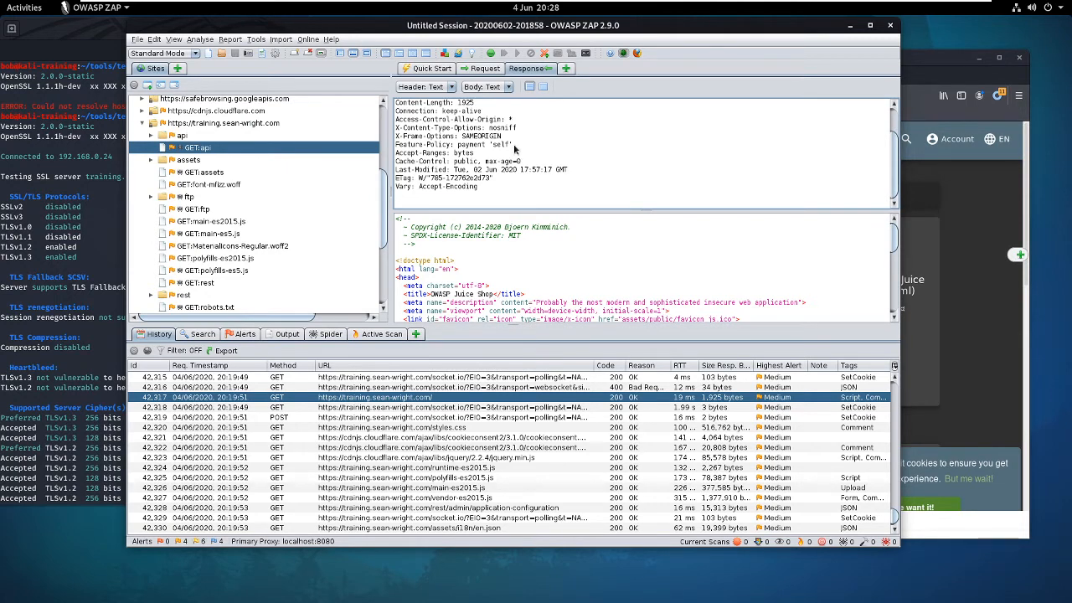
Step: Glance at the Juice Shop in Firefox, return to OWASP ZAP and highlight the whole Access-Control-Allow-Origin header line
click(953, 186)
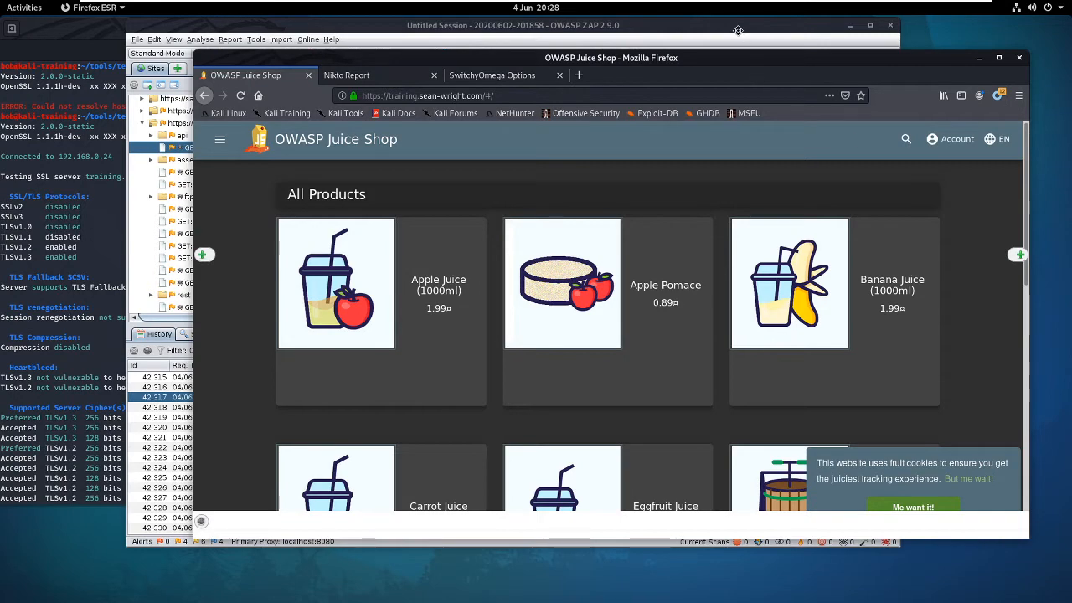
key(alt+Tab)
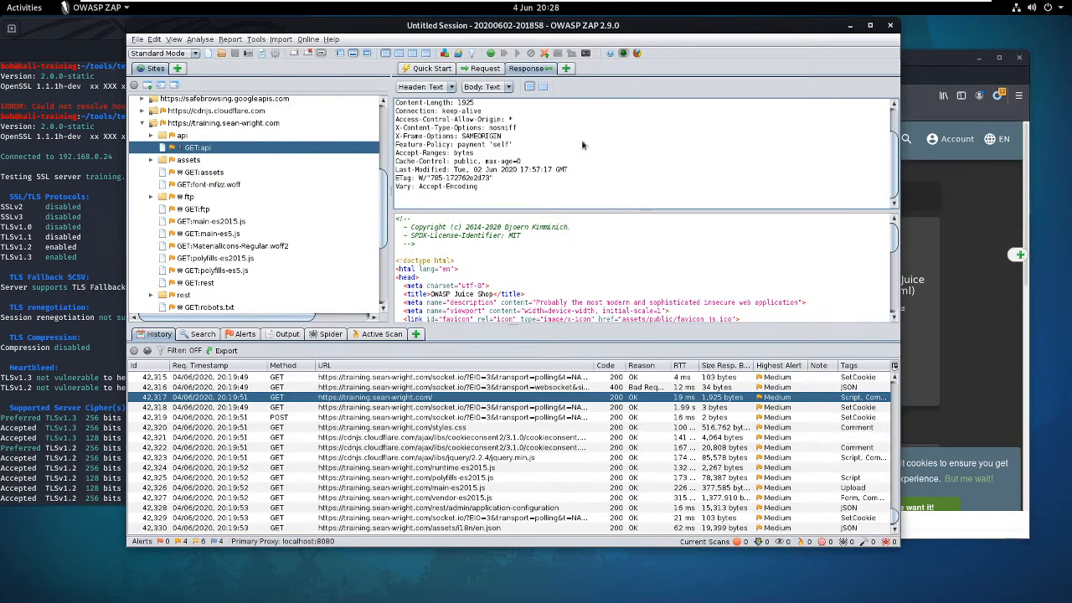
mouse_move(398, 119)
mouse_down()
mouse_move(514, 122)
mouse_move(399, 122)
mouse_up()
click(514, 123)
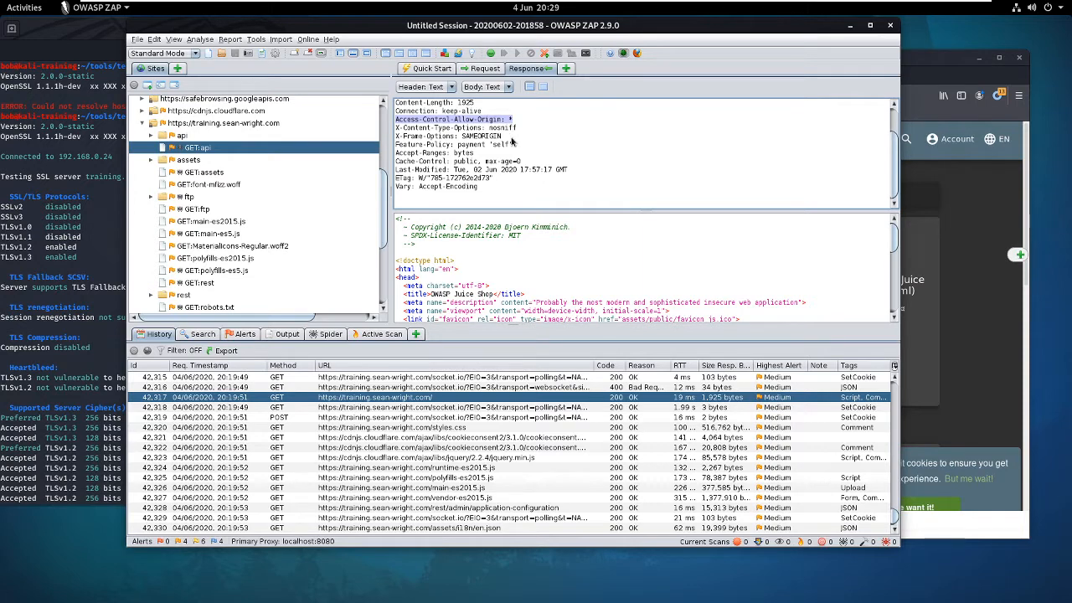
Step: Examine the full set of response headers and the HTML head with the cookie consent script in the response body
scroll(512, 142, up, 2)
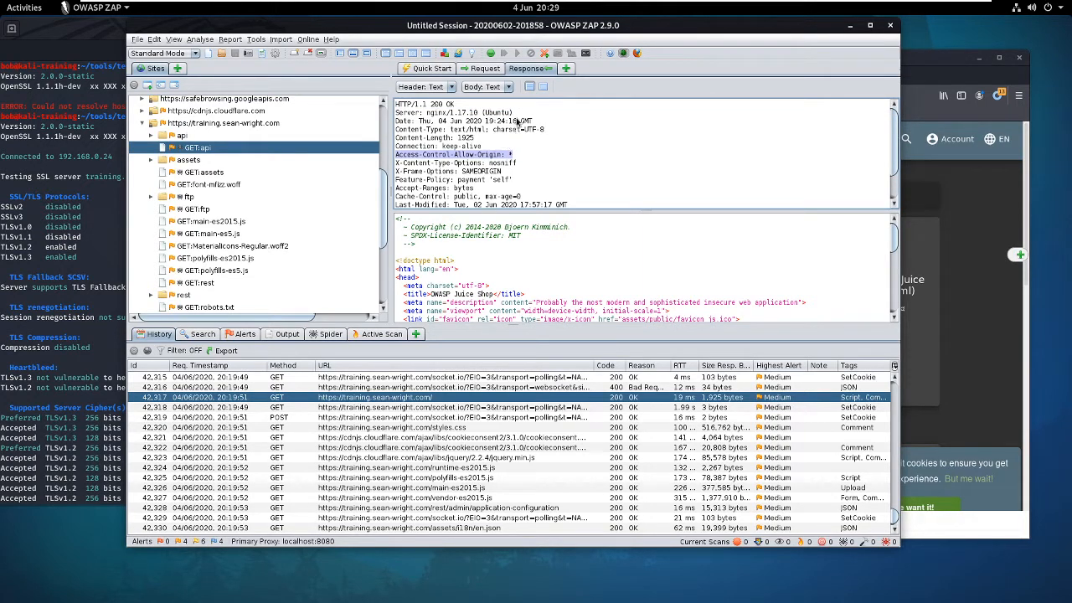
scroll(508, 133, down, 2)
scroll(500, 143, up, 2)
scroll(494, 163, down, 1)
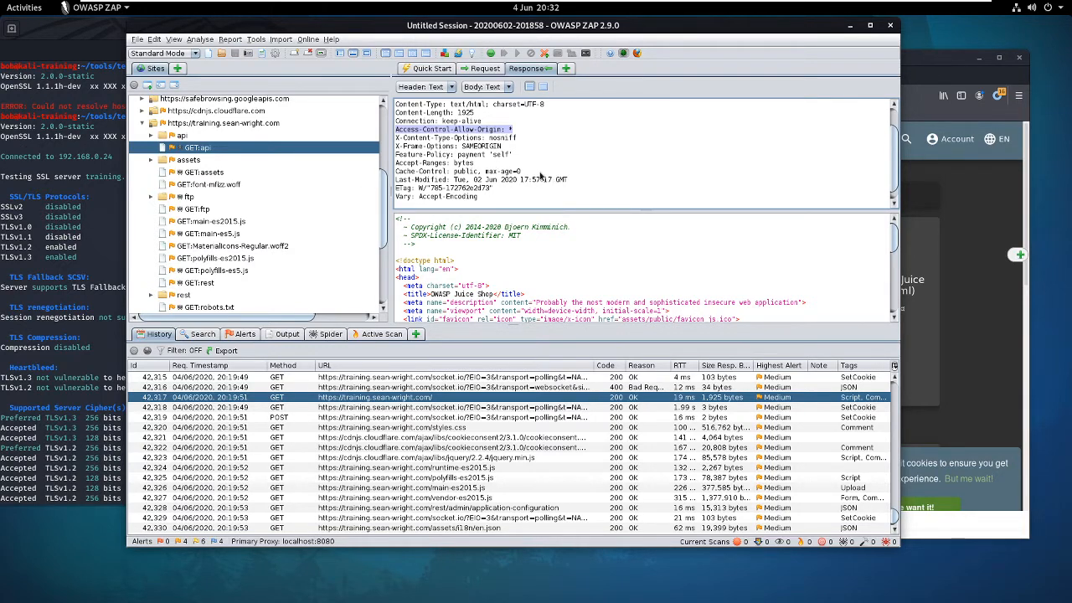
scroll(531, 198, down, 1)
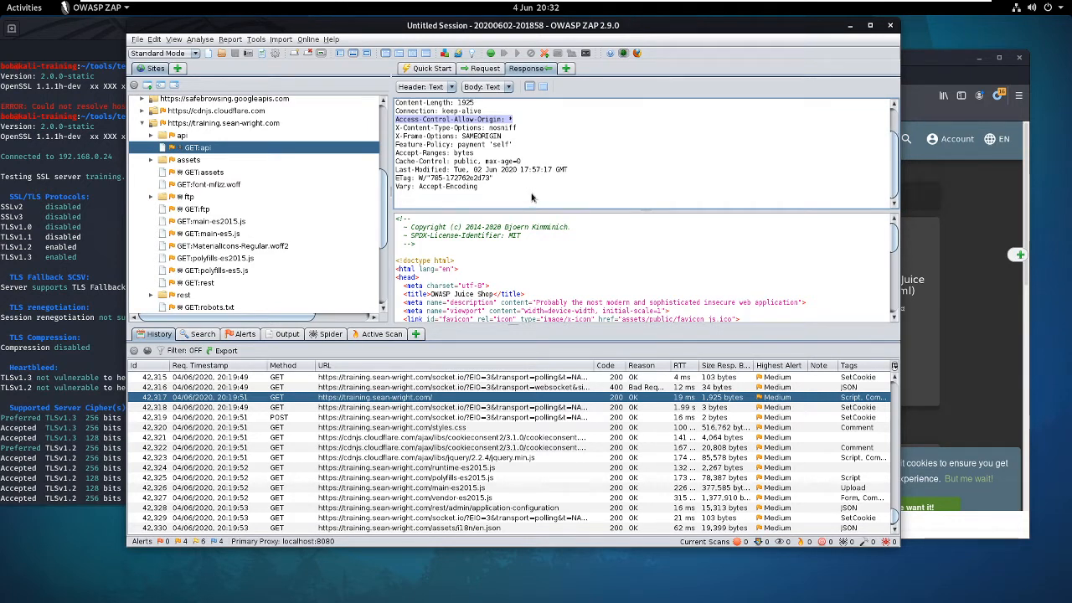
scroll(531, 199, up, 2)
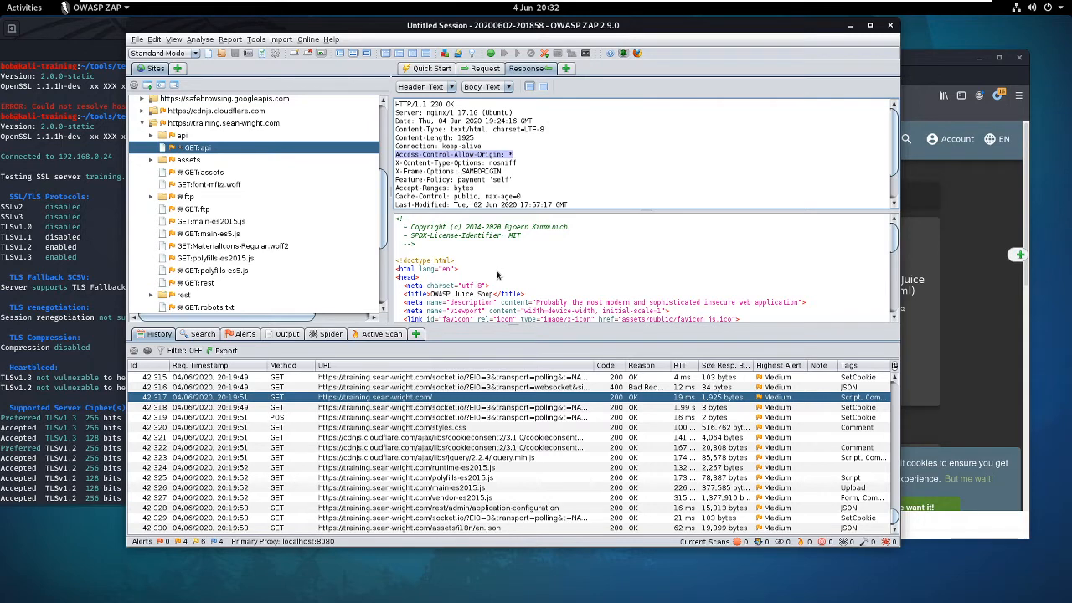
scroll(497, 274, down, 5)
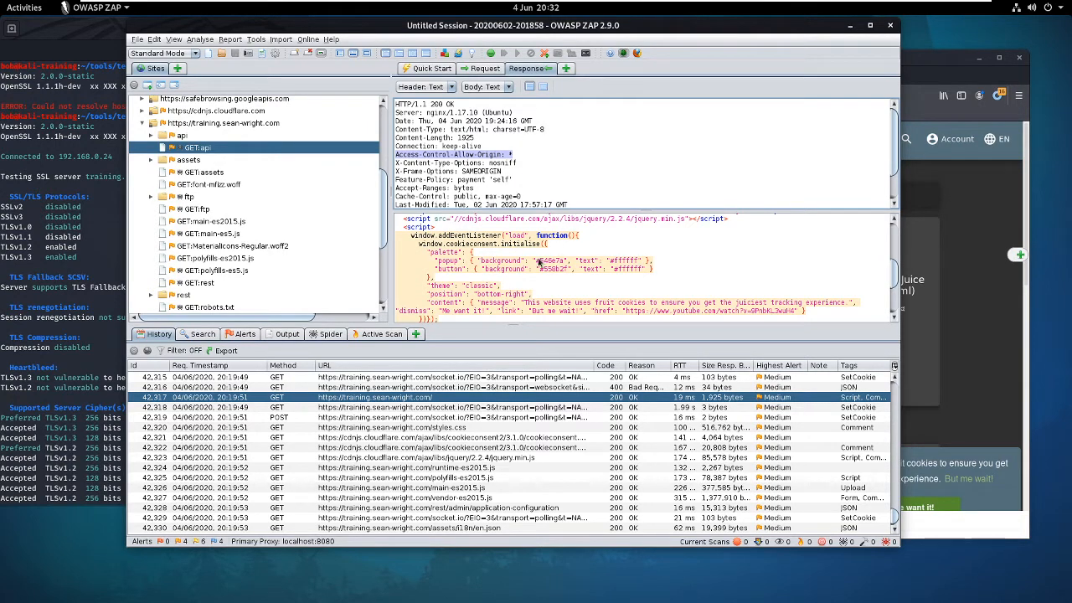
scroll(530, 260, up, 3)
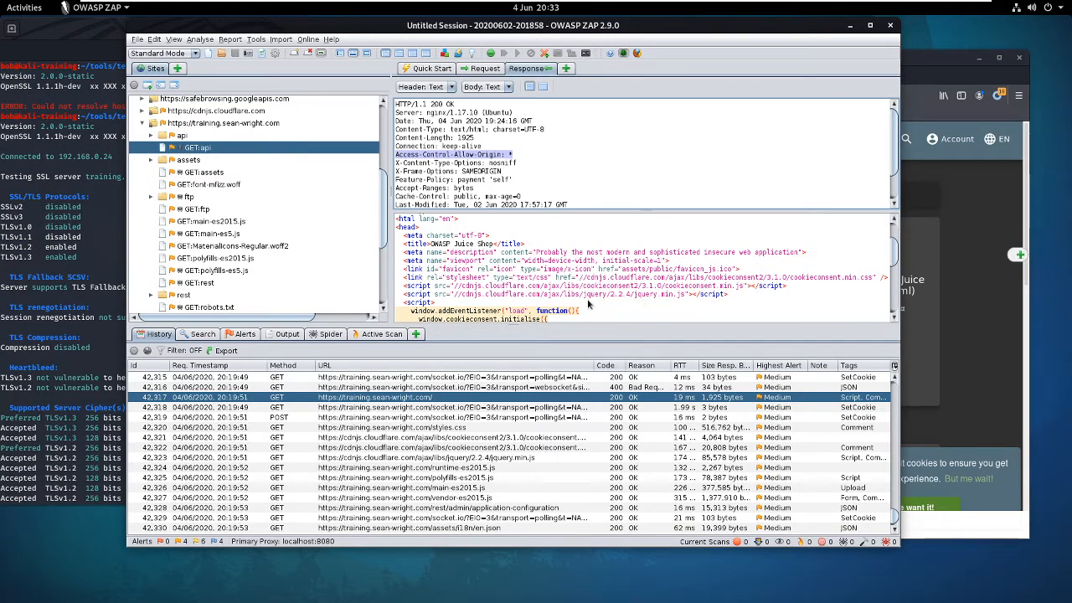
Step: Look at the active scan messages, the alerts and the search view in ZAP before returning to the request history
click(383, 334)
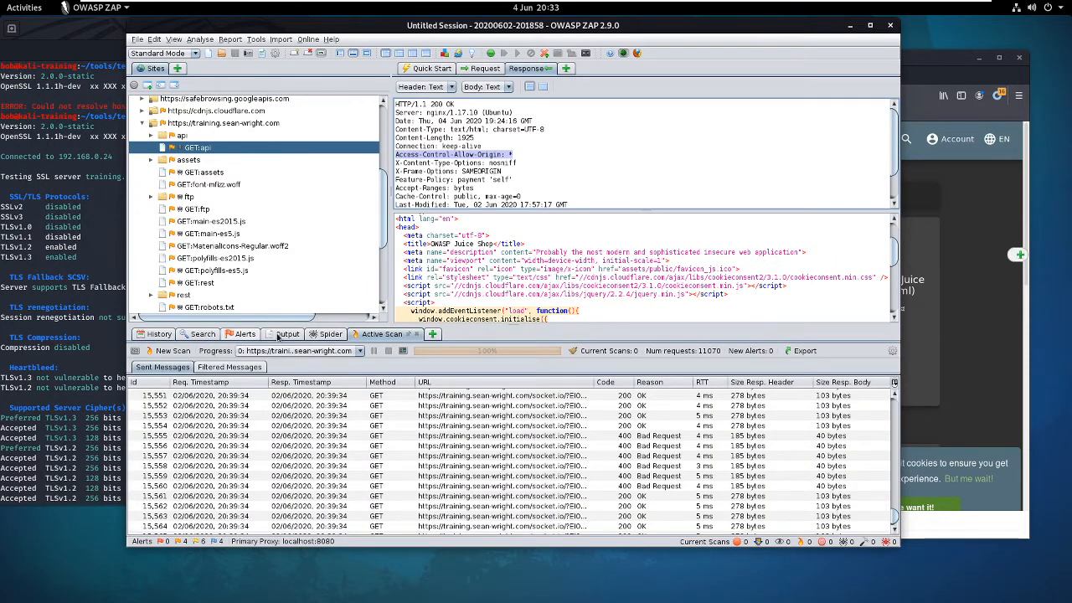
click(243, 334)
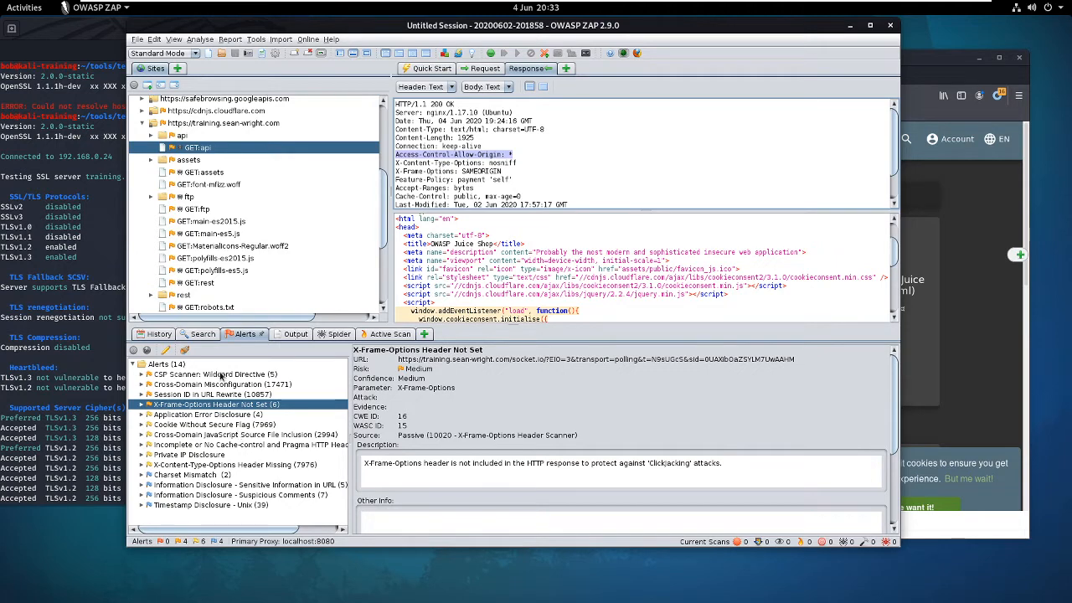
click(197, 334)
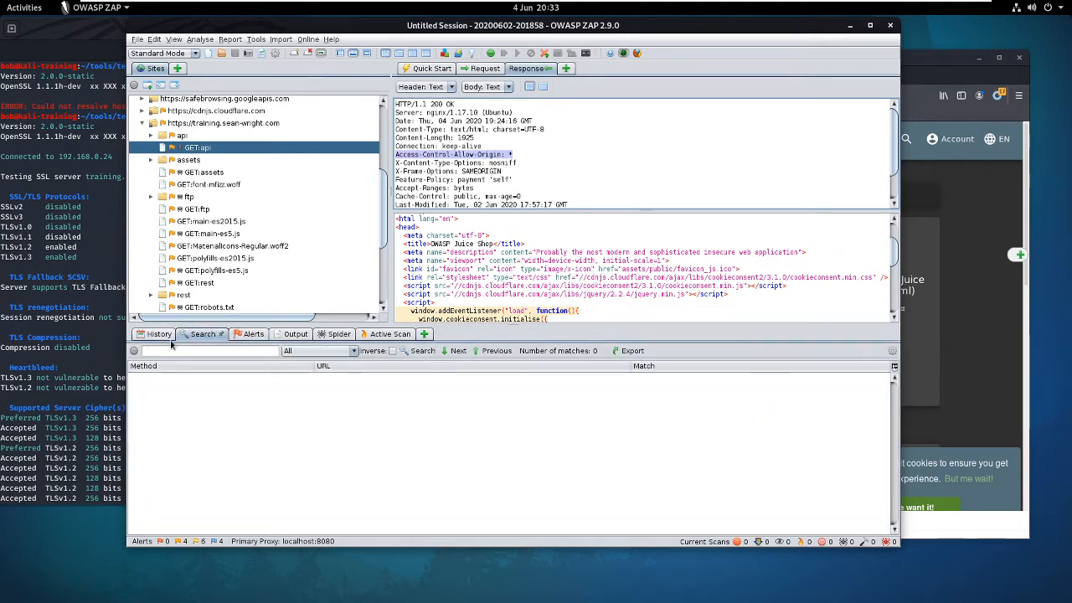
click(156, 334)
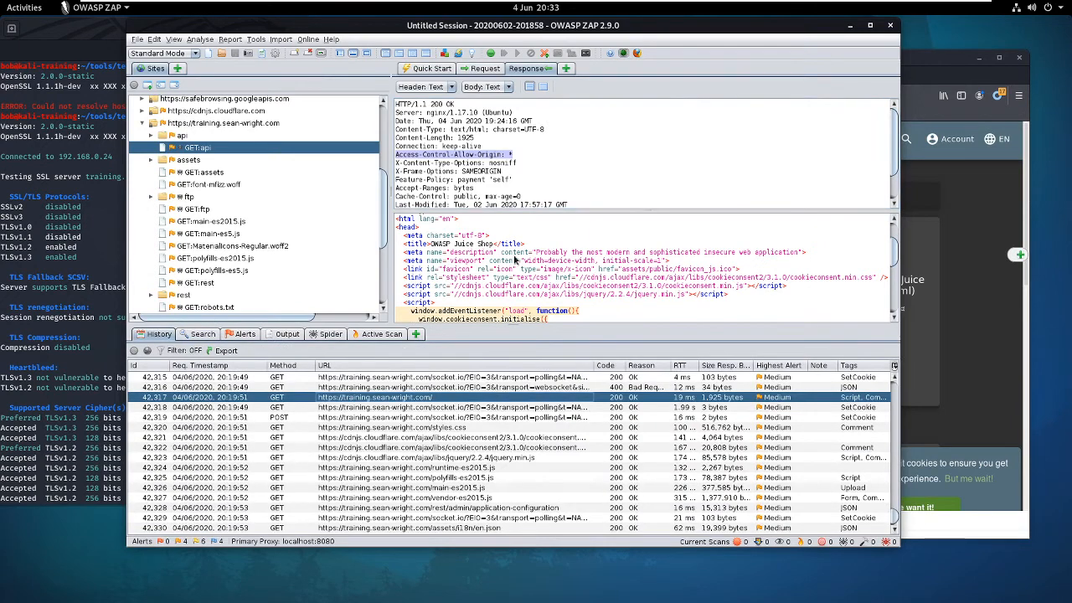
Step: Read the cookie consent script and the script references down to the end of the root page's response body
scroll(517, 262, down, 2)
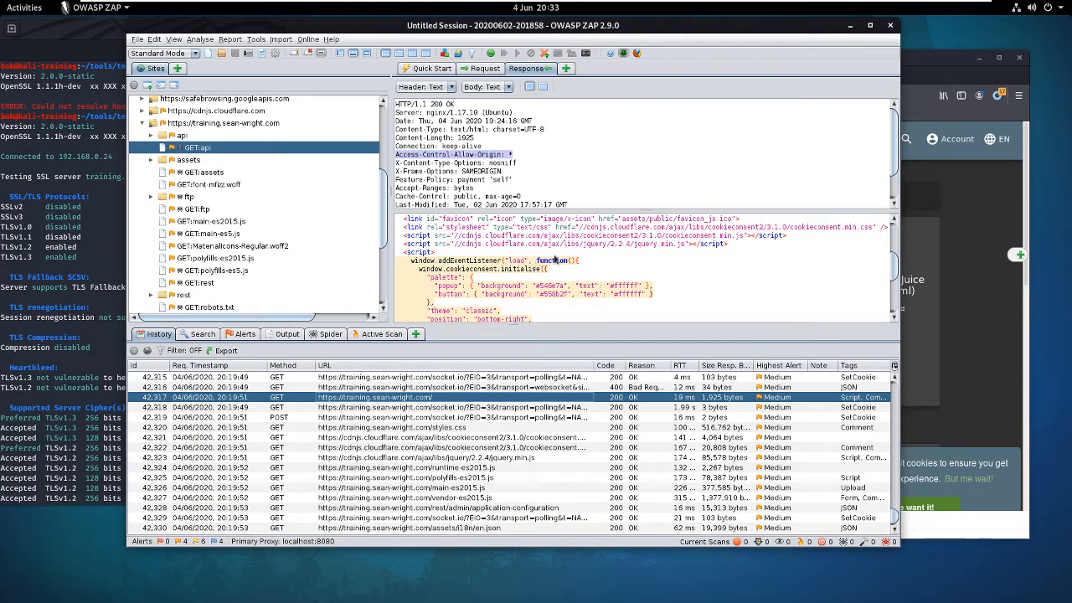
scroll(529, 241, down, 1)
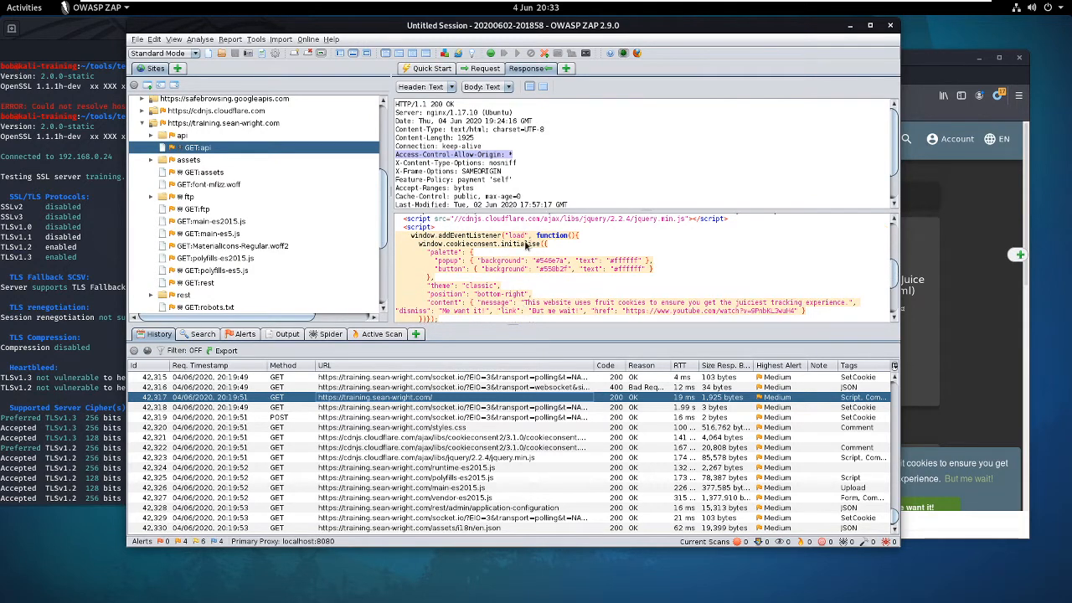
scroll(528, 243, down, 3)
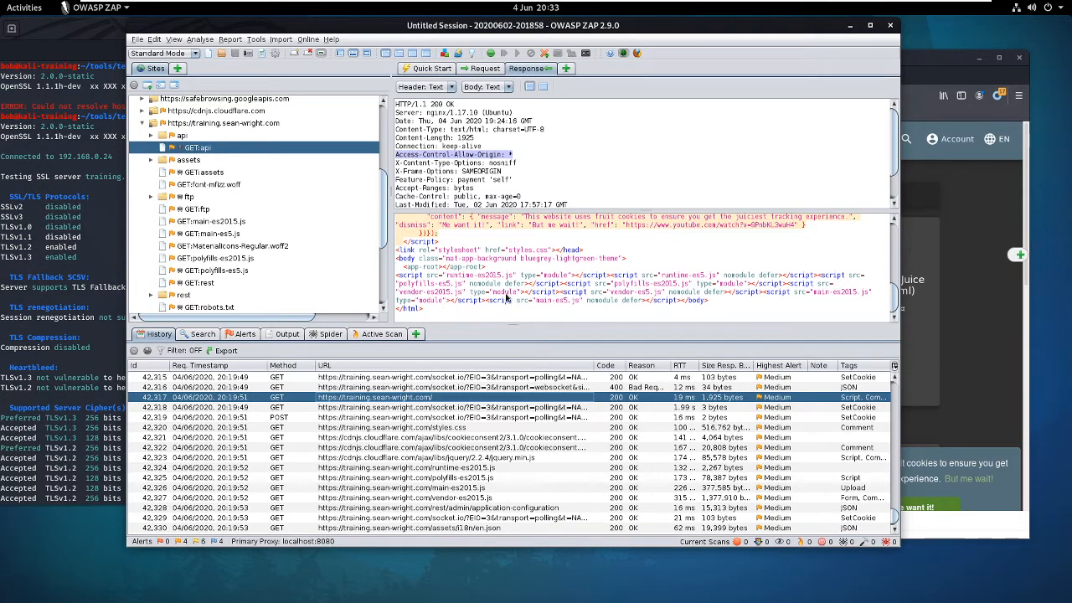
Step: Reread the root page's response body from the copyright comment through the cookie consent script to the closing script references
scroll(516, 282, up, 3)
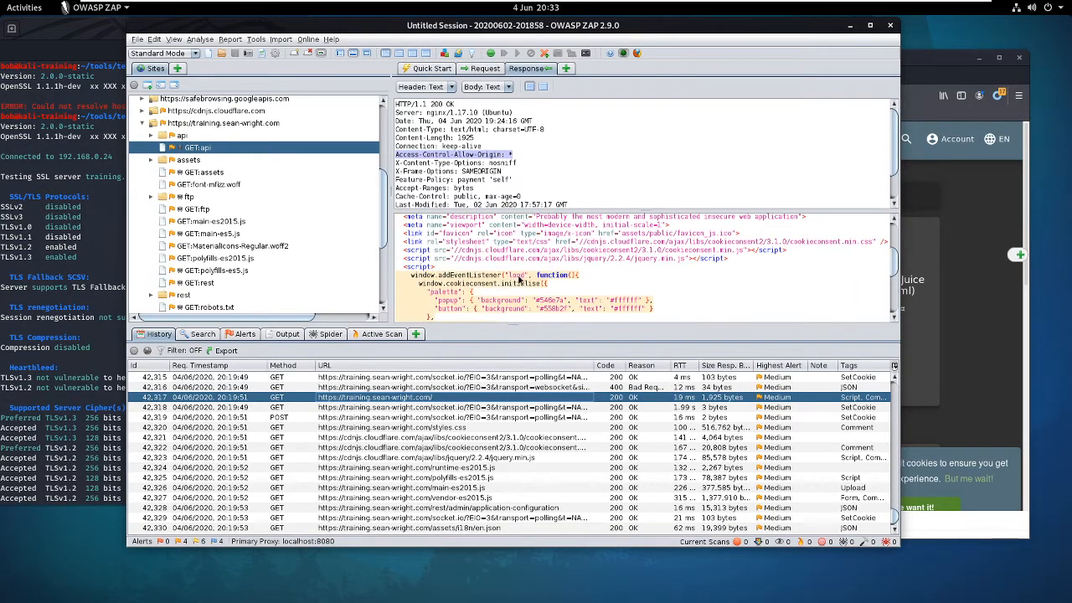
scroll(519, 280, up, 3)
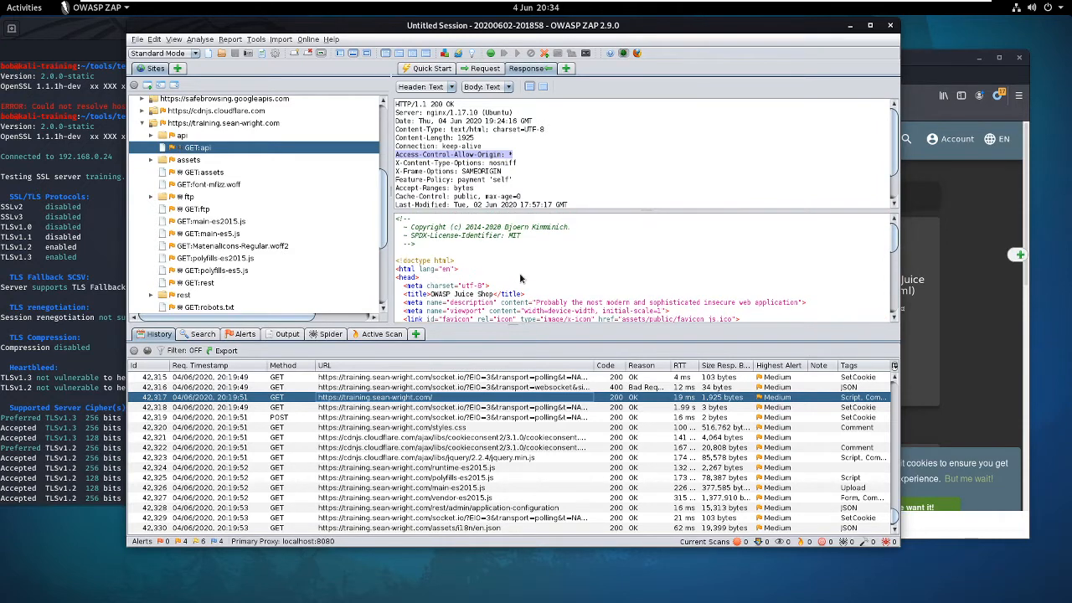
scroll(521, 280, down, 5)
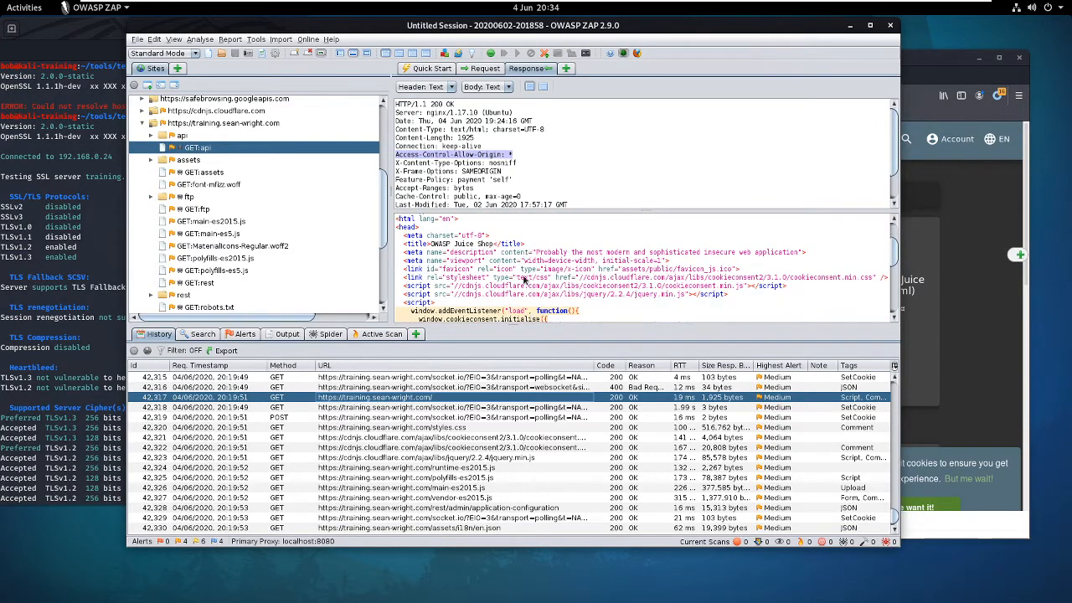
scroll(527, 283, down, 3)
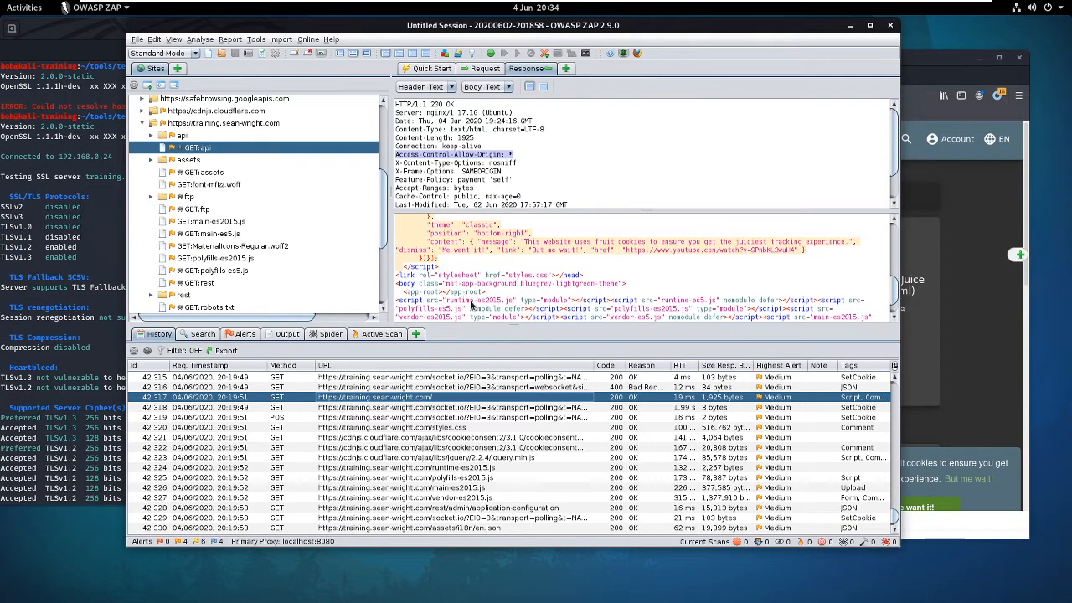
scroll(471, 303, down, 1)
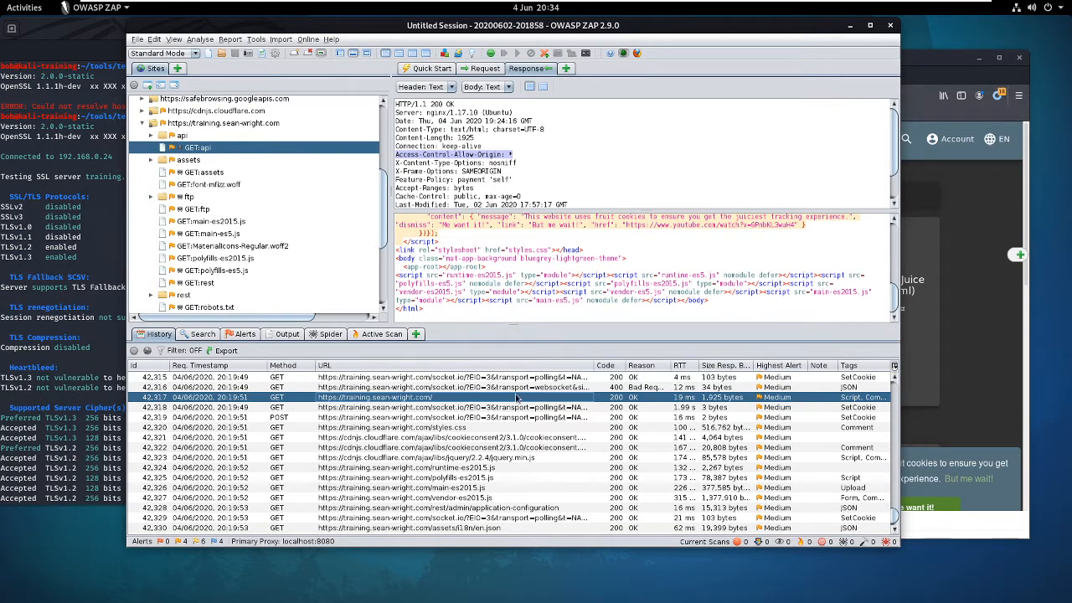
Step: Look through the newer requests in the history, from the page's script files to the repeated socket.io polling calls
scroll(522, 430, down, 3)
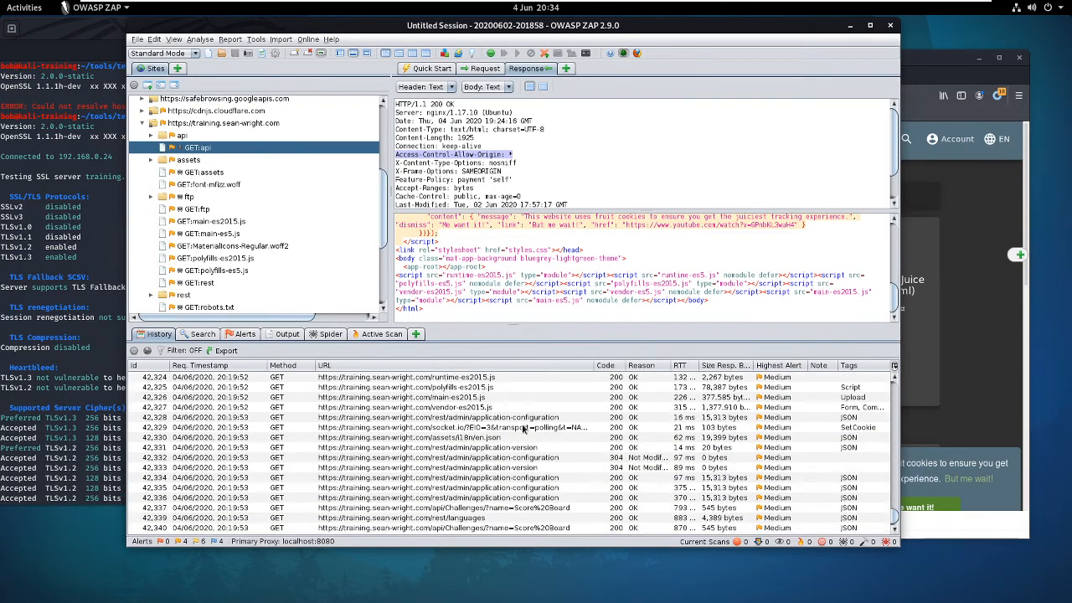
scroll(526, 431, down, 2)
scroll(539, 439, down, 3)
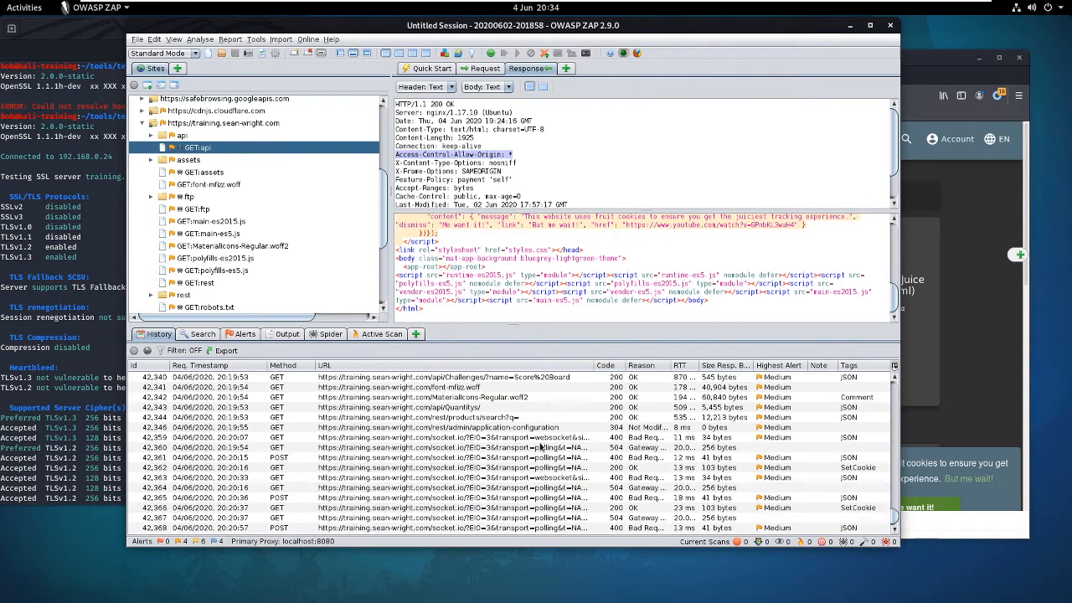
scroll(540, 446, down, 20)
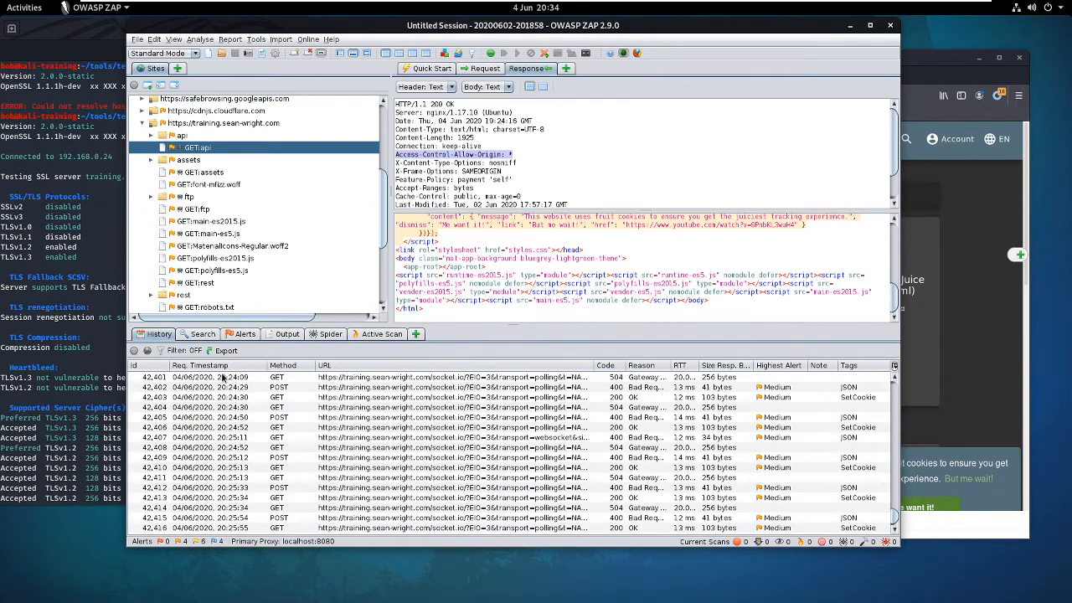
Step: Expand the CSP Scanner: Wildcard Directive alert and read the /assets instance's details, solution and references
click(243, 336)
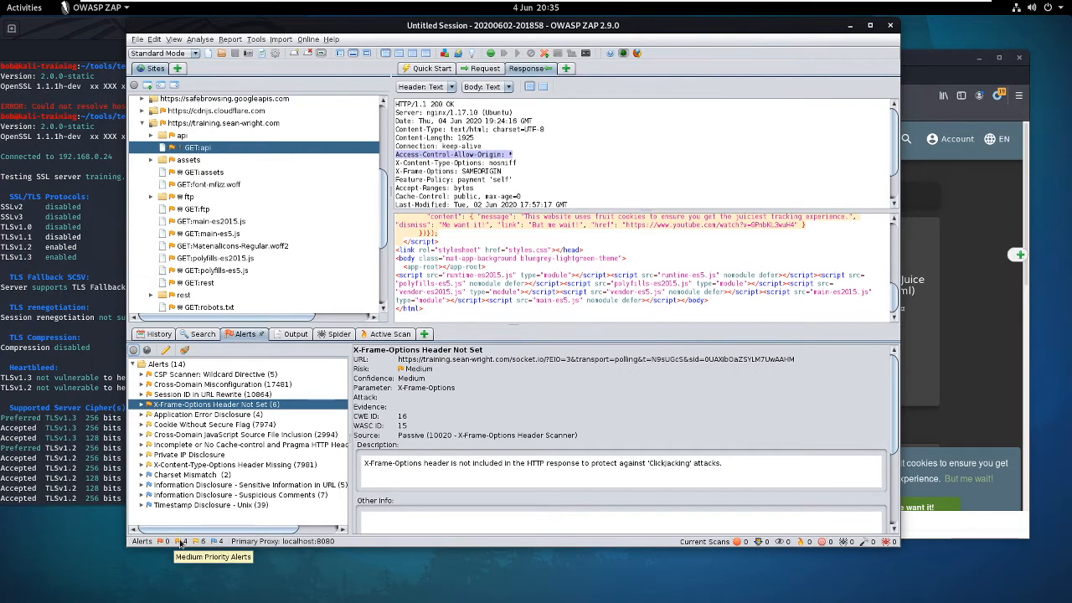
click(143, 374)
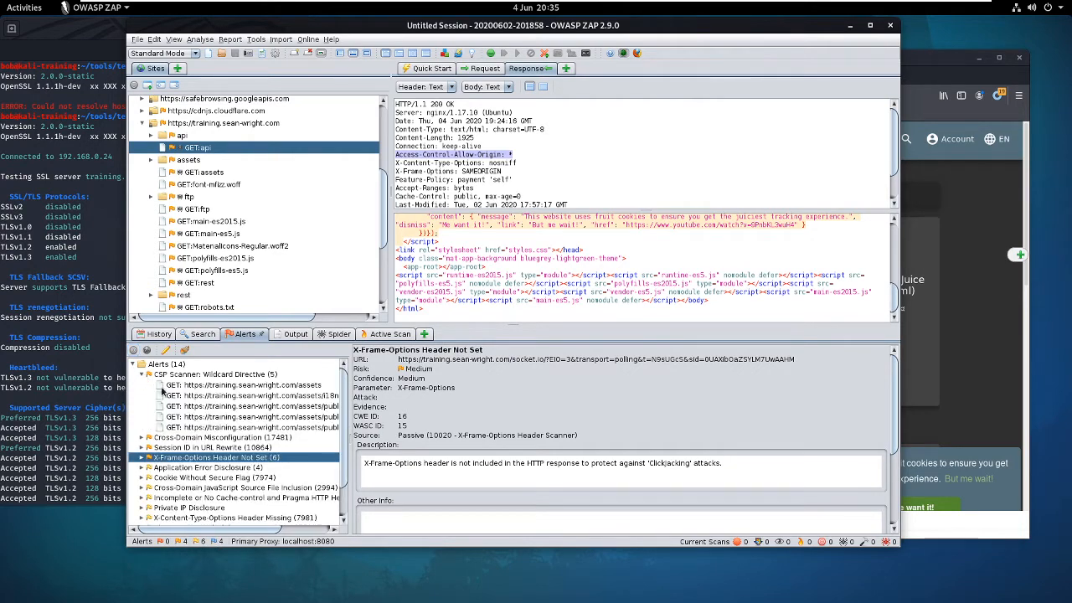
click(230, 386)
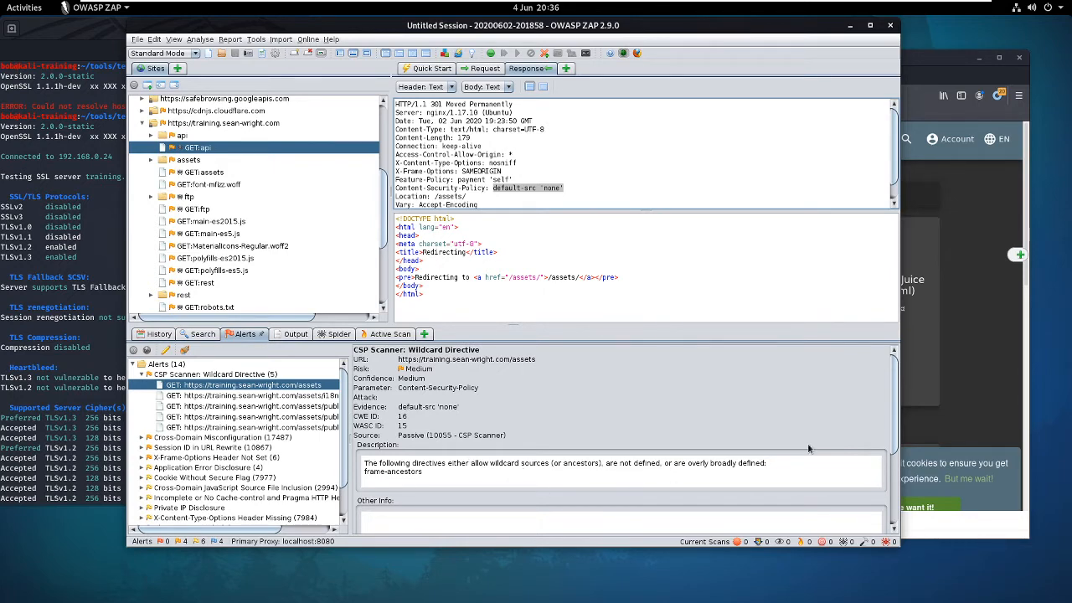
scroll(918, 431, down, 2)
drag(894, 429, 892, 492)
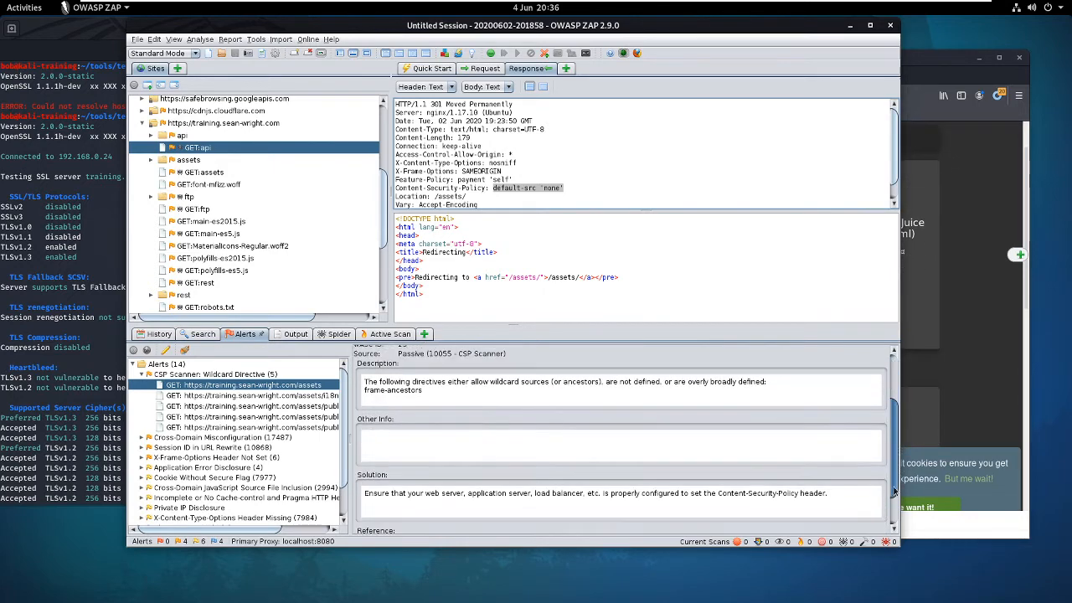
scroll(893, 492, down, 2)
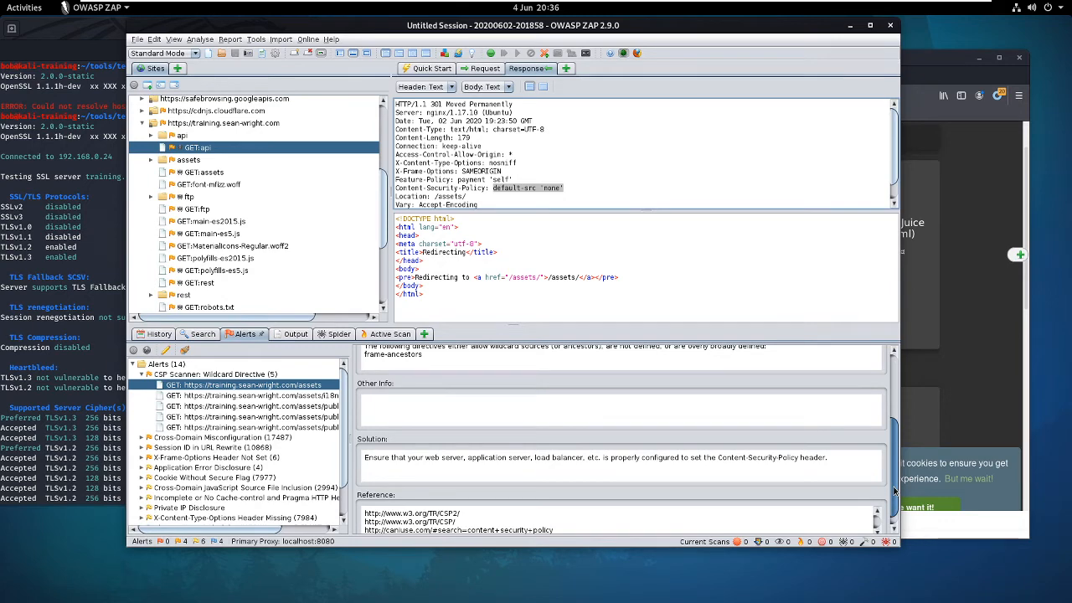
drag(894, 492, 872, 406)
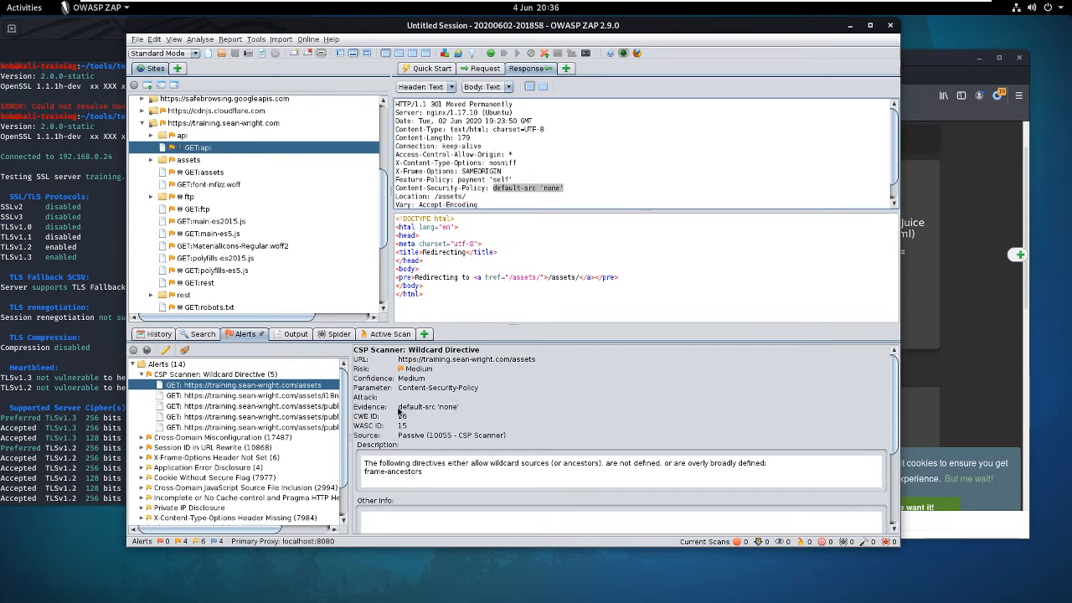
Step: Highlight the alert's default-src evidence, switch to the MDN Content-Security-Policy page in the browser and open its default-src directive article
drag(399, 406, 449, 407)
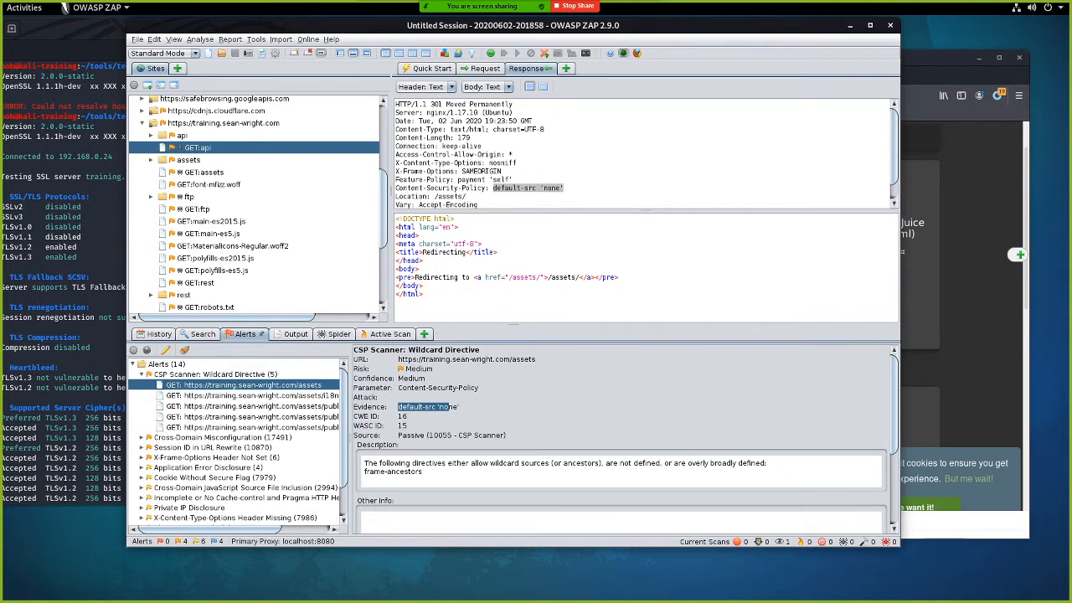
key(alt+Tab)
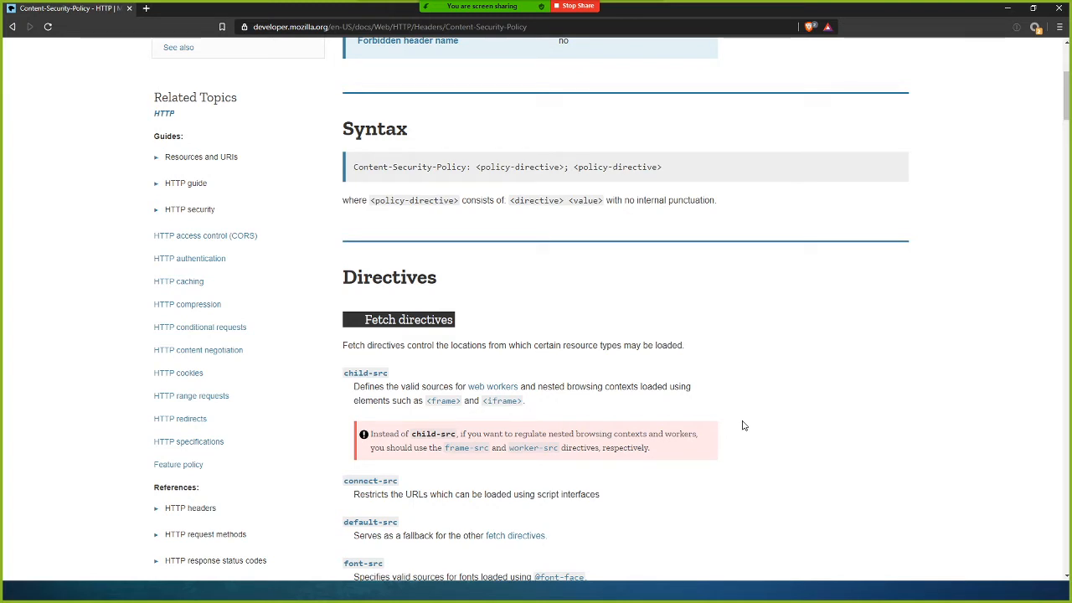
scroll(742, 425, down, 1)
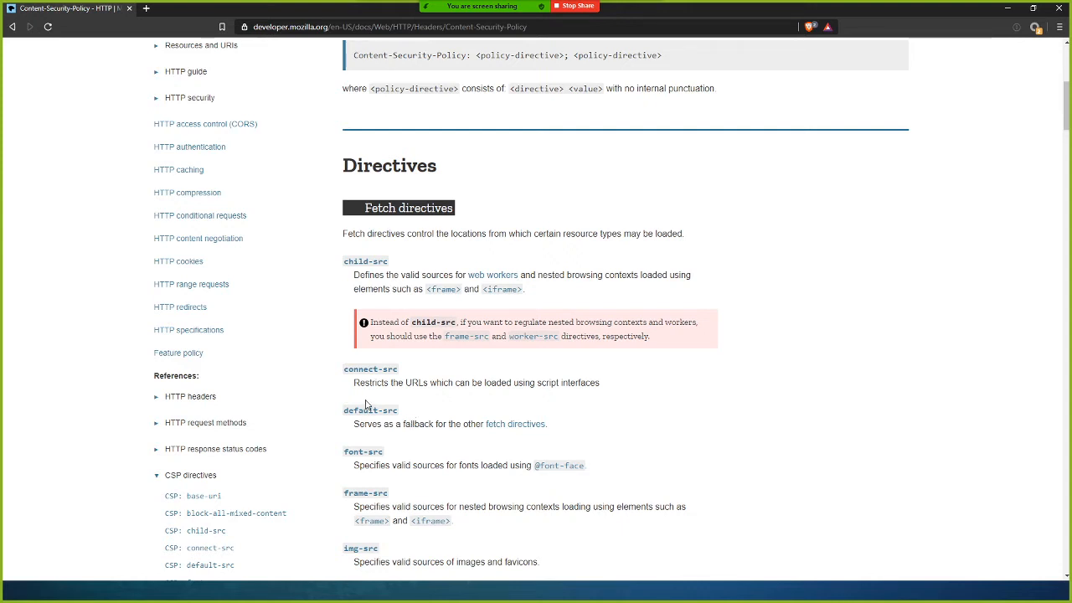
click(390, 410)
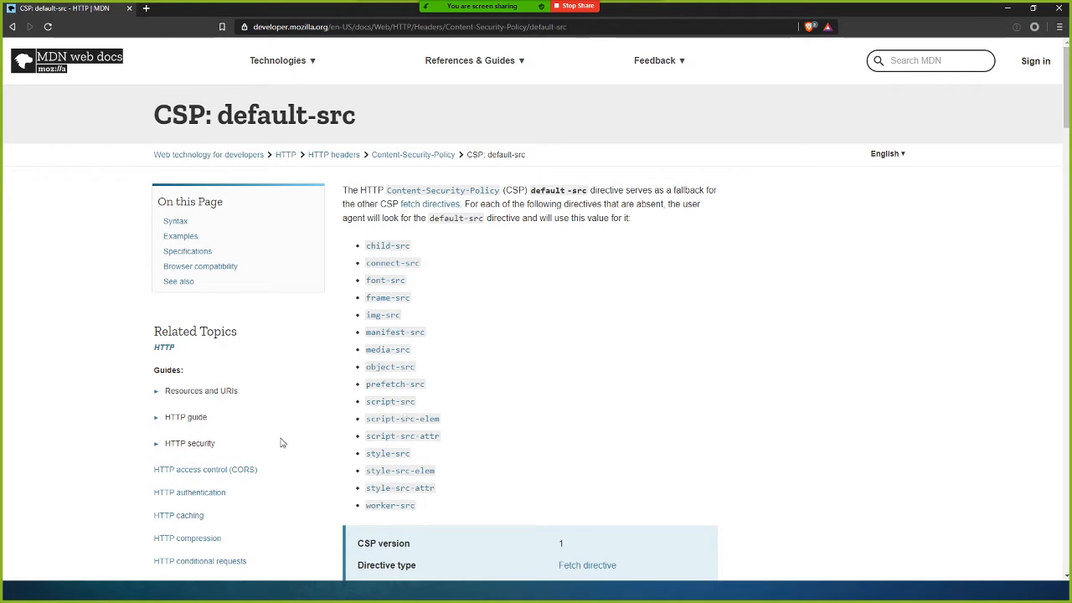
Step: Read the default-src article's fallback description, list of fetch directives and syntax section, including the Content-Security-Policy link's summary
scroll(504, 360, down, 3)
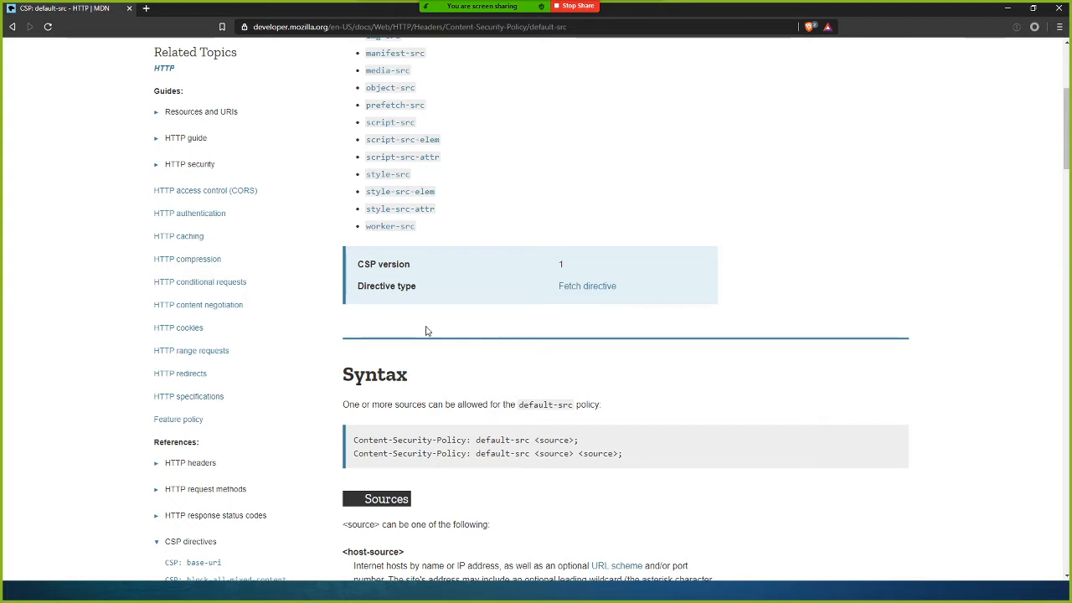
scroll(427, 327, up, 3)
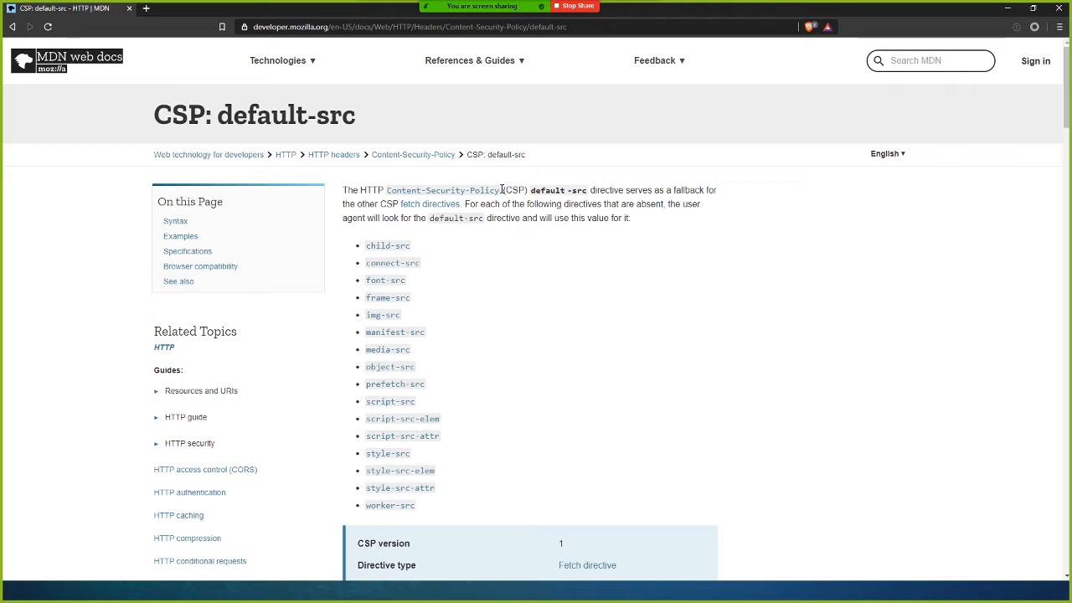
mouse_move(454, 195)
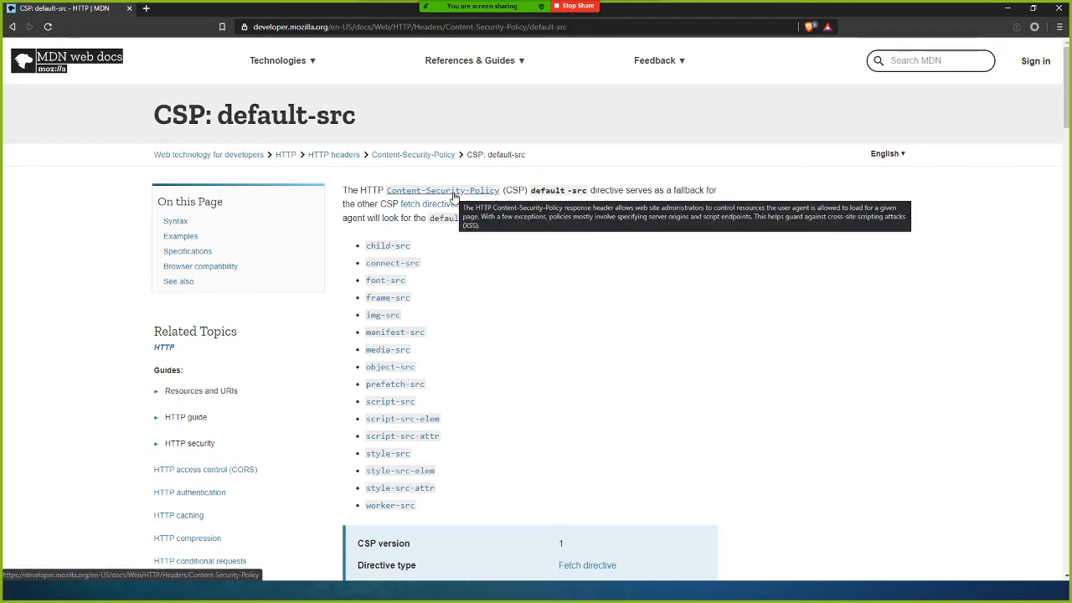
scroll(716, 379, down, 2)
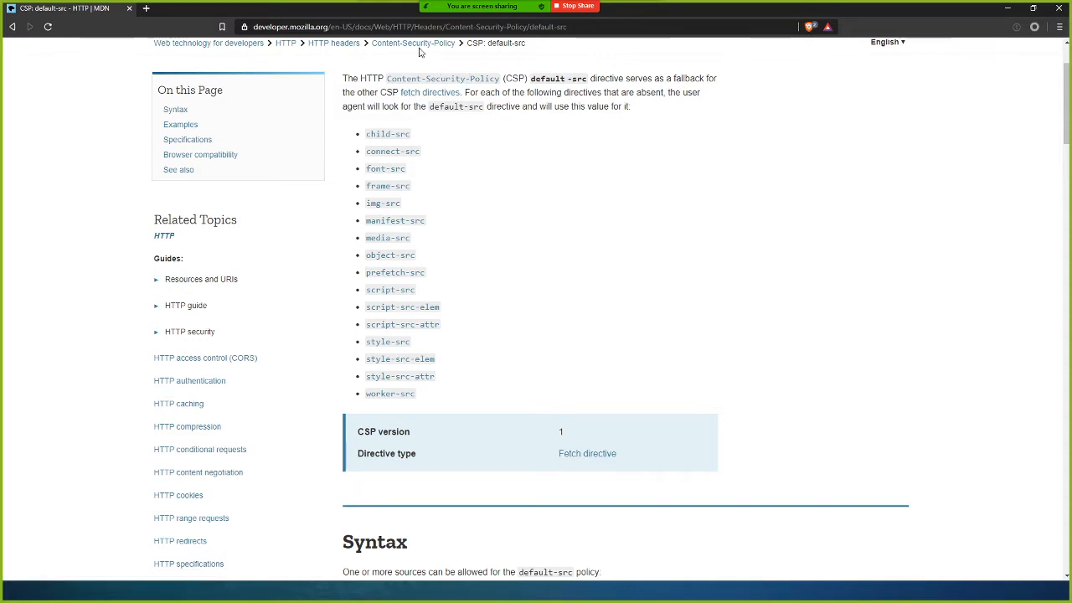
scroll(604, 155, up, 2)
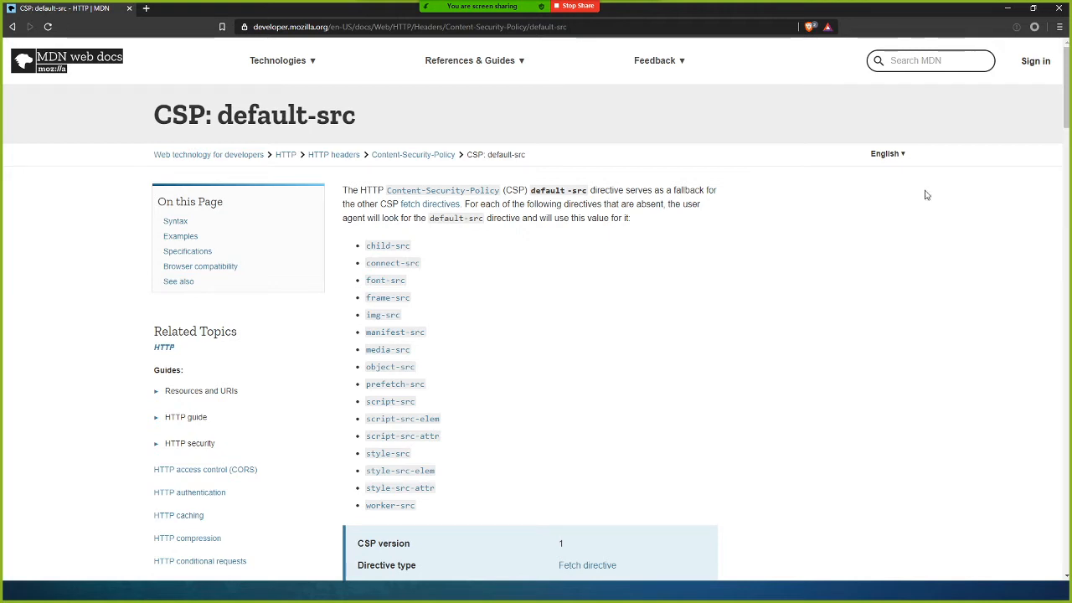
Step: Return to OWASP ZAP and examine the Content-Security-Policy line in the /assets response headers
click(1005, 12)
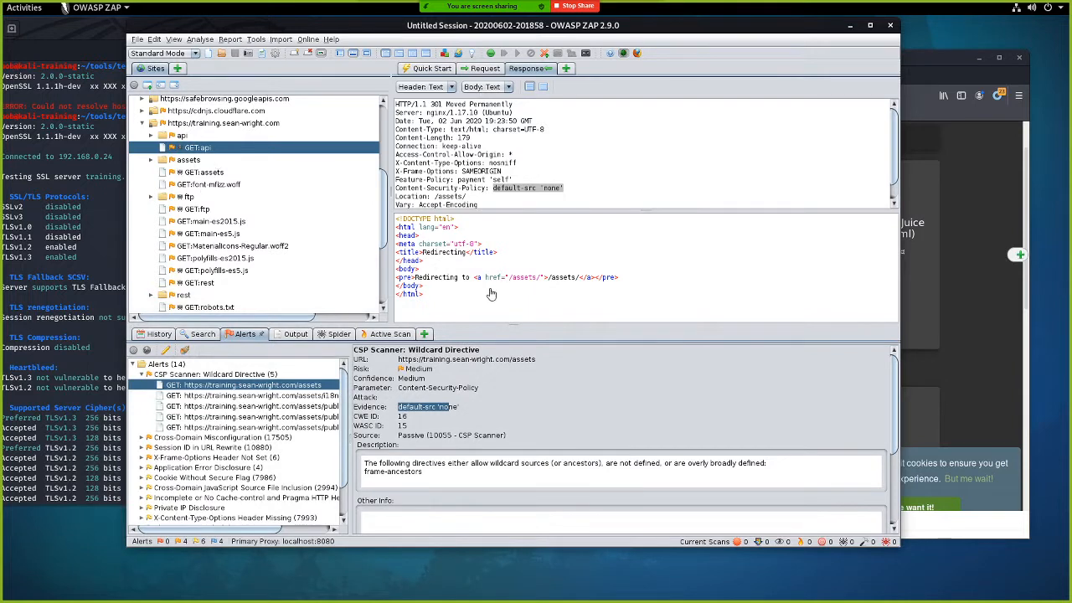
click(599, 189)
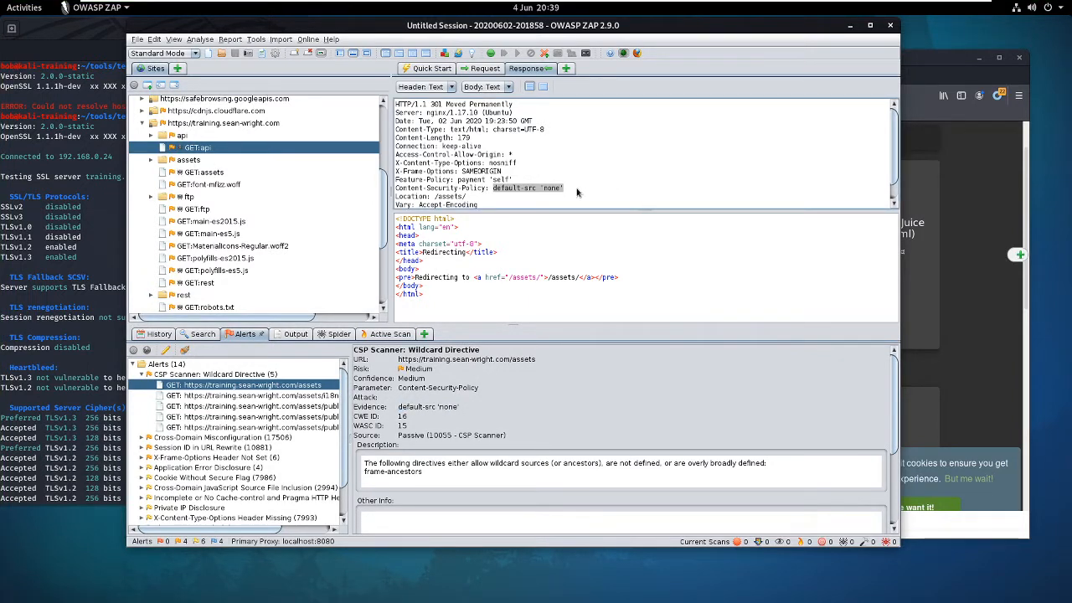
scroll(576, 192, down, 1)
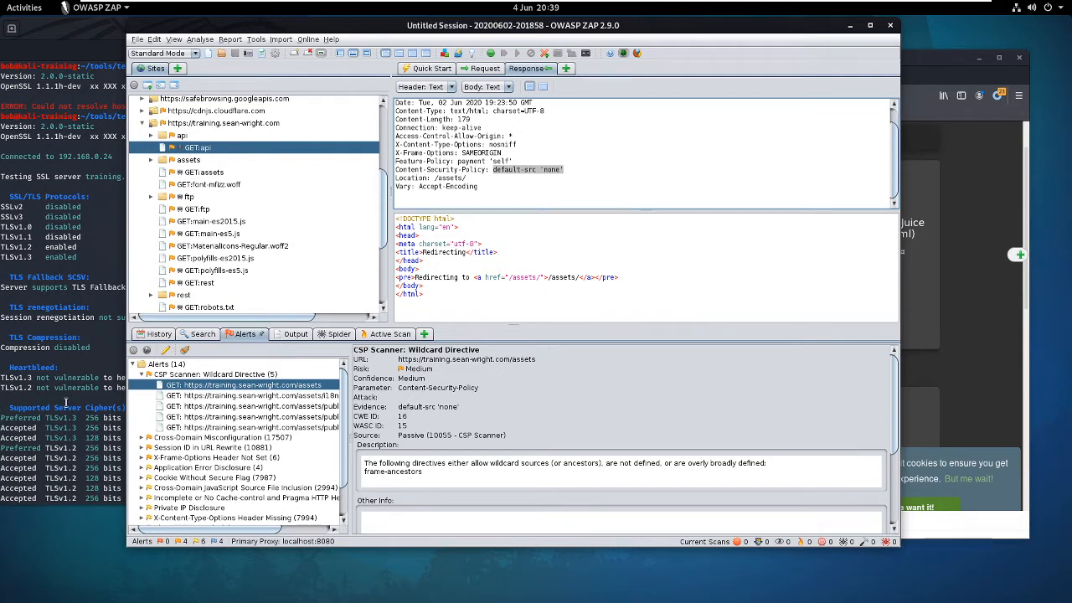
Step: Inspect the response headers of the wildcard directive alert's other instances, including /assets/i18n and /assets/public/images
click(252, 399)
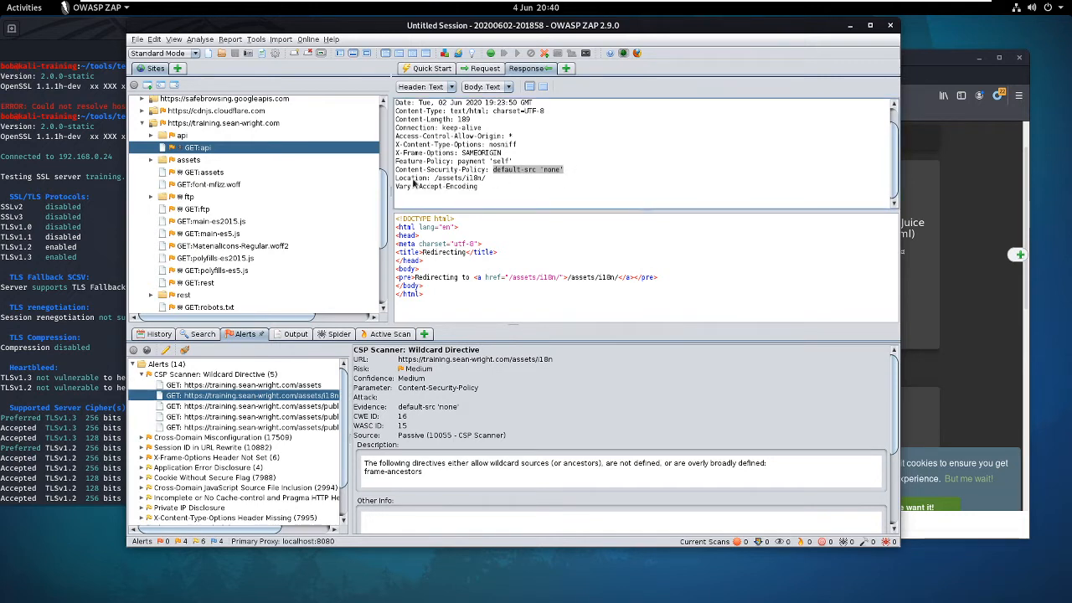
click(250, 376)
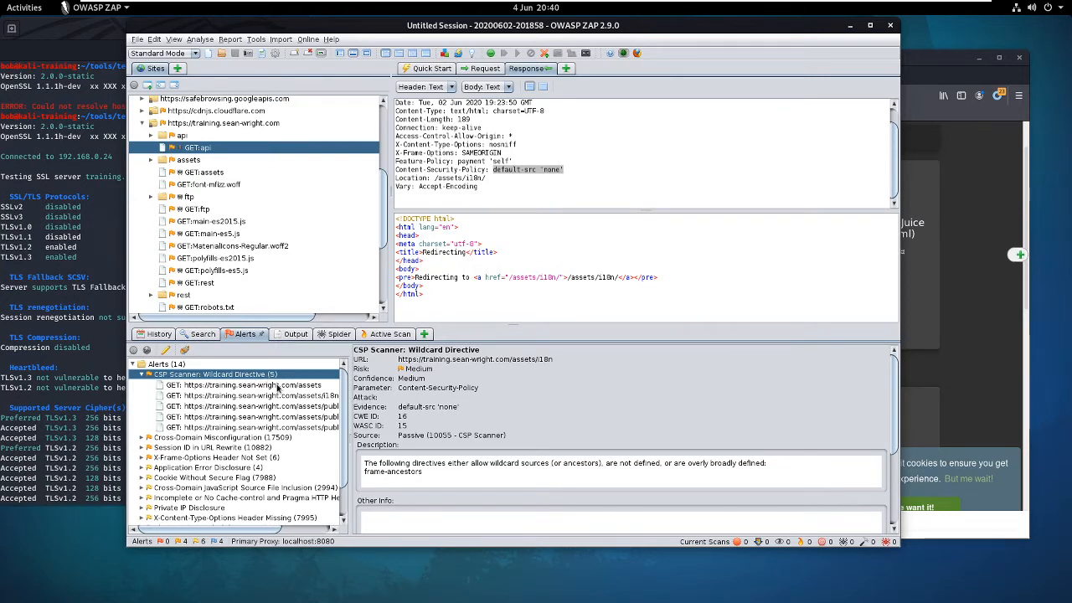
drag(510, 136, 397, 139)
click(397, 139)
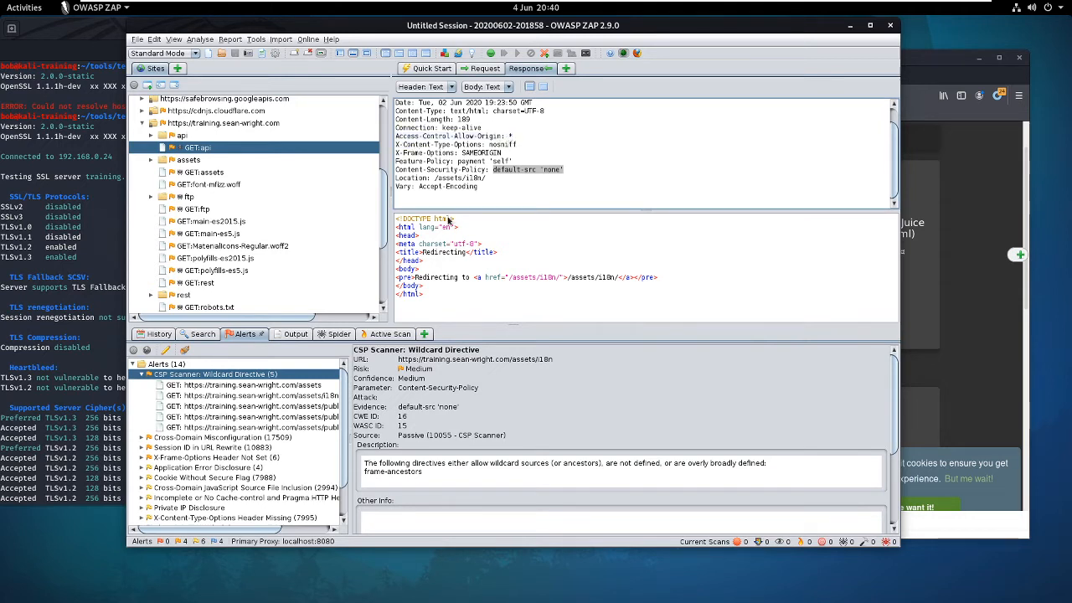
click(324, 406)
click(312, 417)
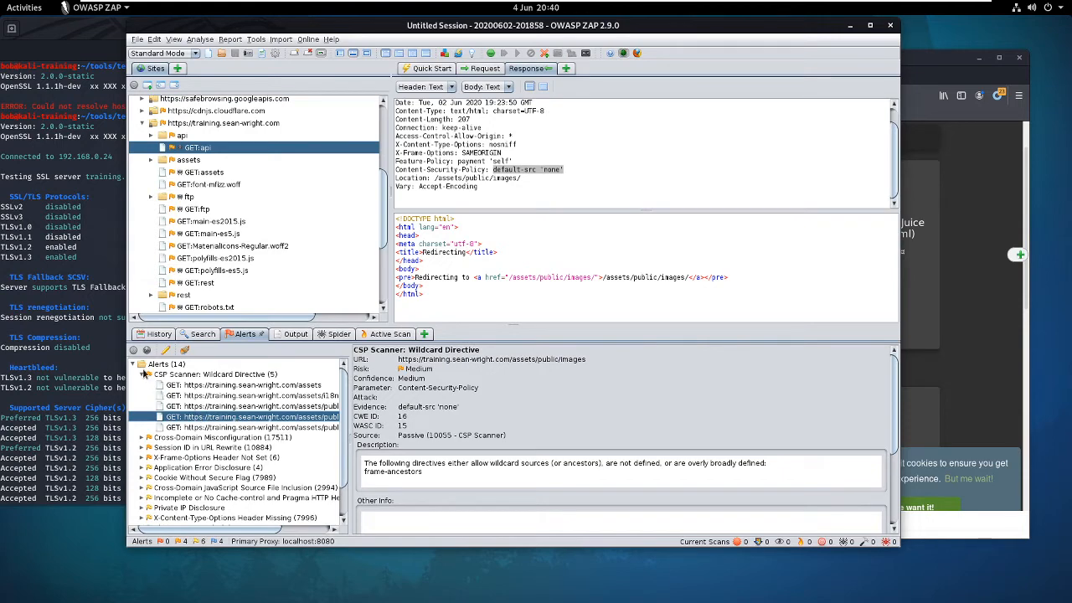
Step: Collapse the wildcard directive alert, expand Cross-Domain Misconfiguration and check its cookieconsent.min.css, site root and /api/Quantitys/ instances
click(143, 375)
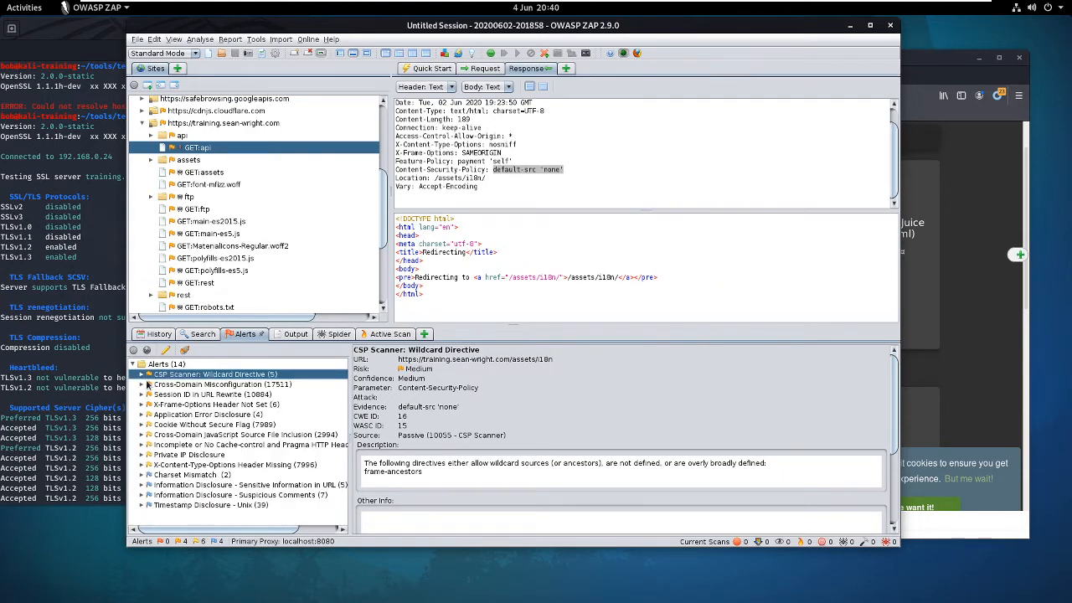
click(143, 385)
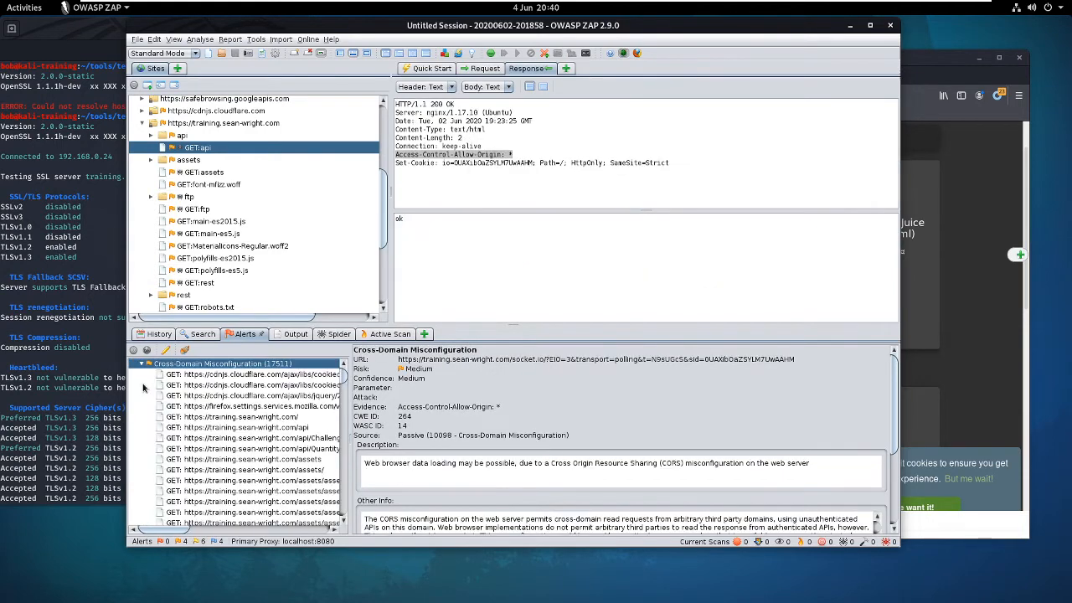
click(256, 376)
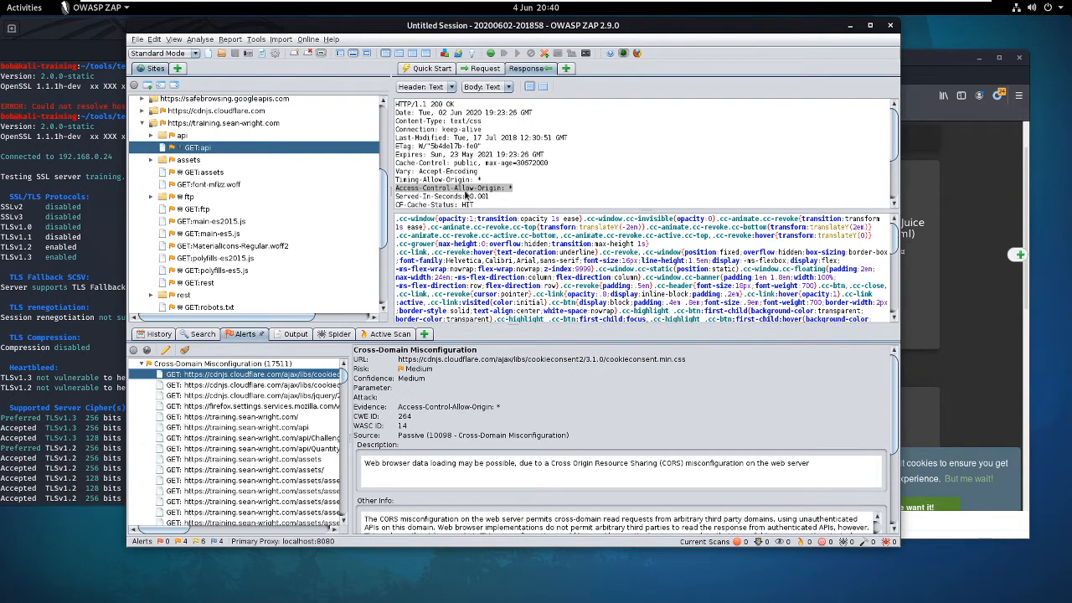
click(282, 417)
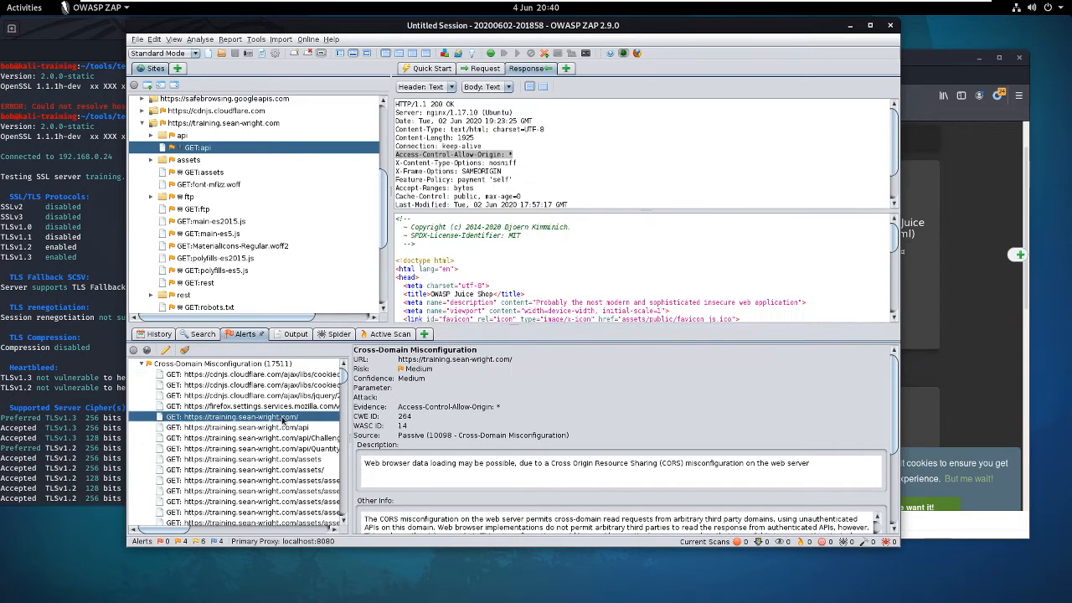
click(294, 449)
scroll(299, 437, down, 2)
scroll(299, 437, down, 1)
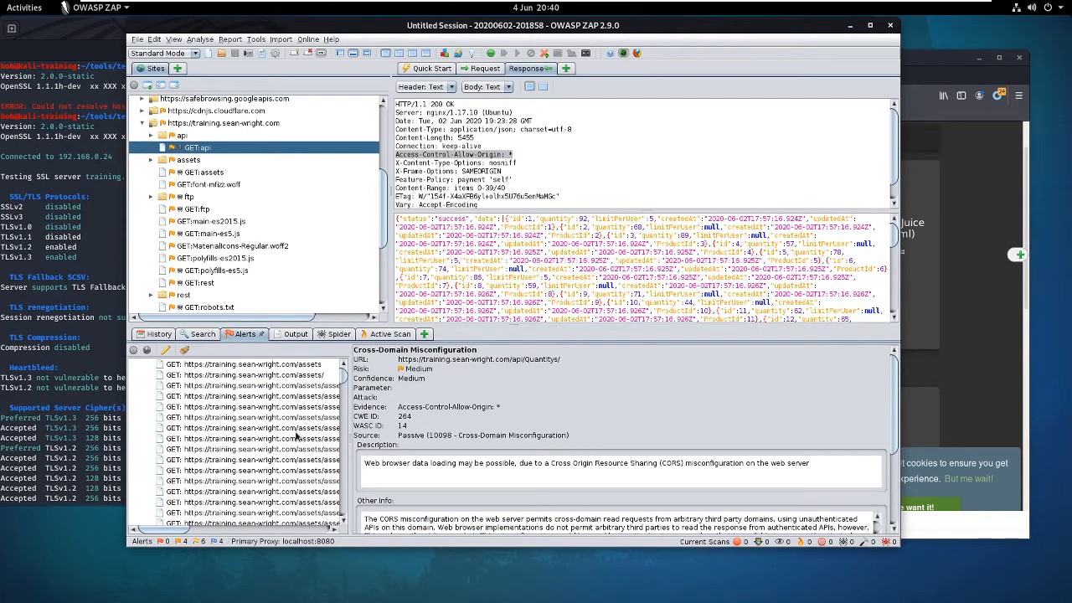
Step: Check a nested main-es5.js instance of Cross-Domain Misconfiguration, collapse that alert and expand Session ID in URL Rewrite
click(297, 428)
scroll(295, 449, up, 4)
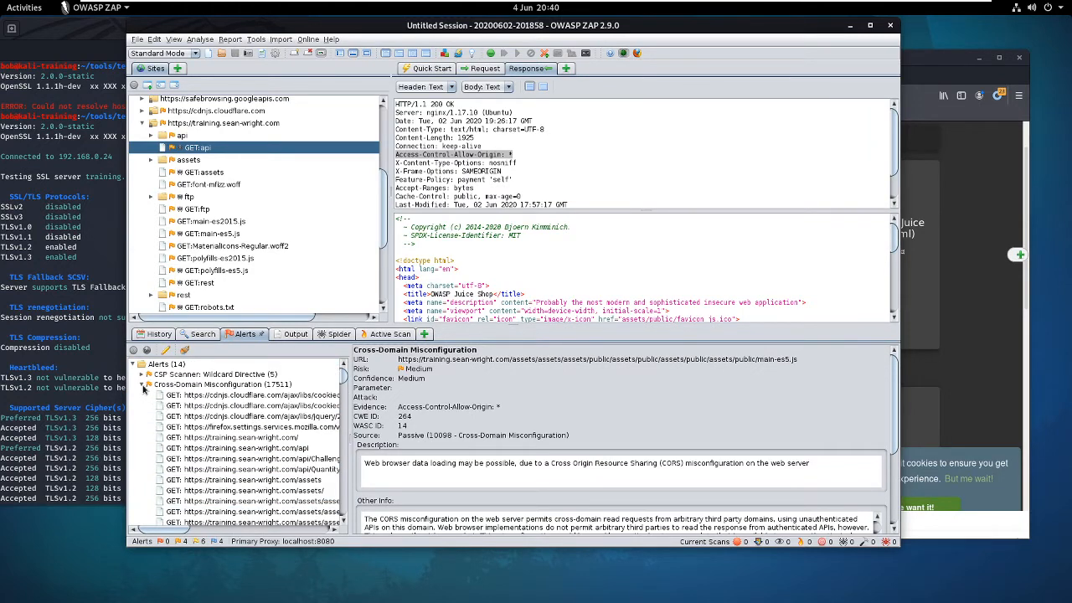
click(144, 386)
click(146, 396)
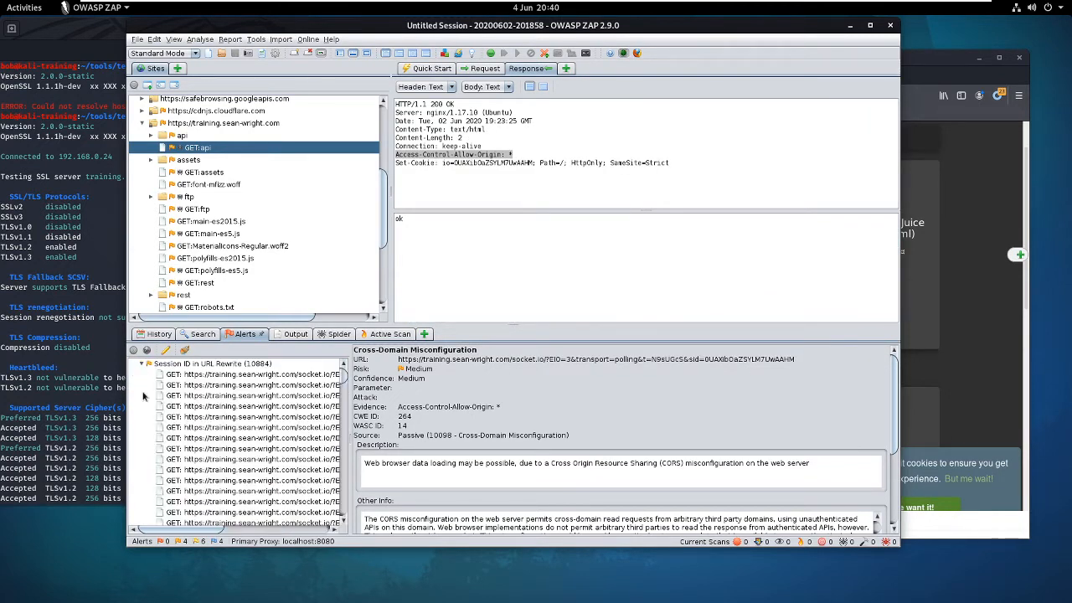
Step: Inspect the first Session ID in URL Rewrite instance's request, response headers, description and solution
click(207, 376)
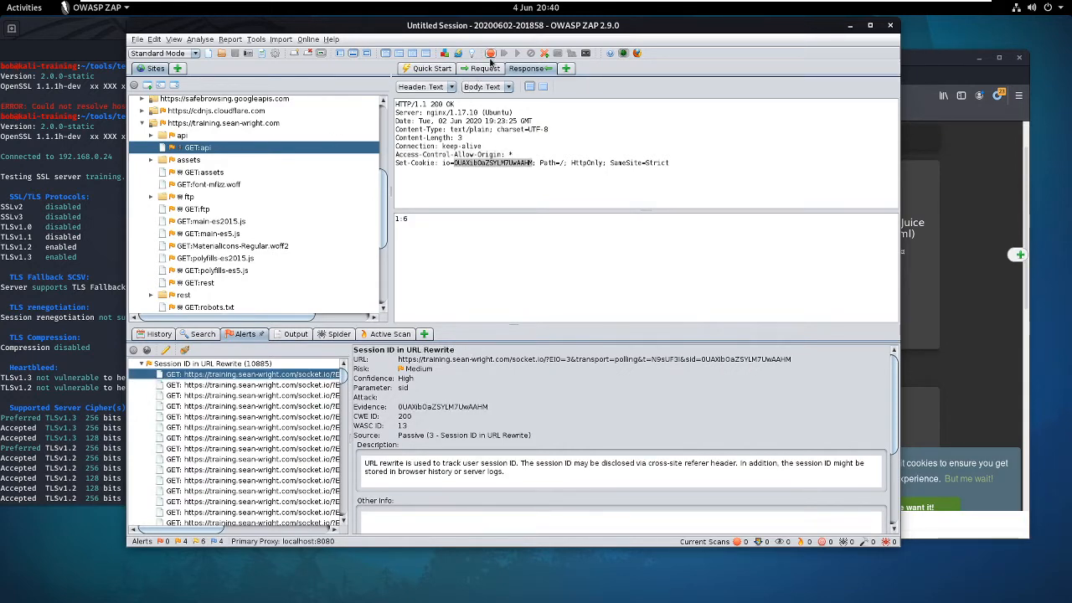
click(490, 68)
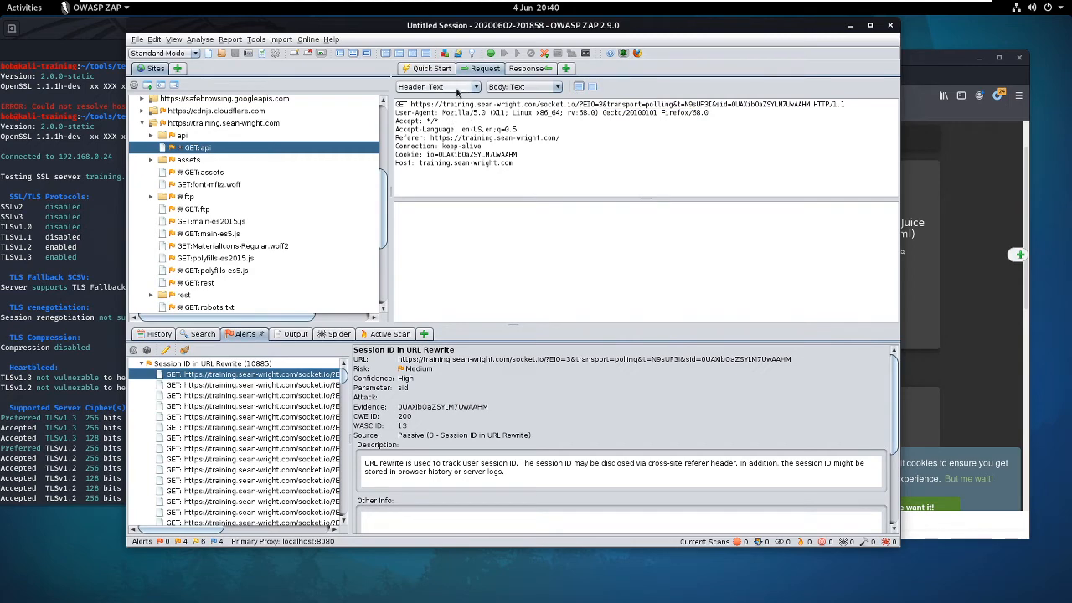
click(526, 68)
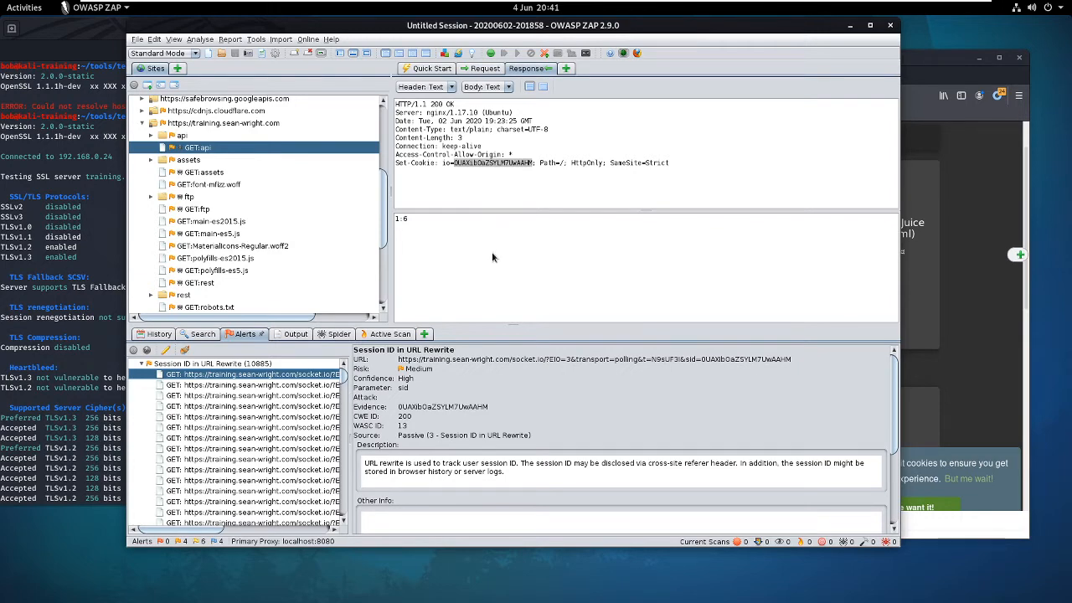
scroll(572, 402, down, 2)
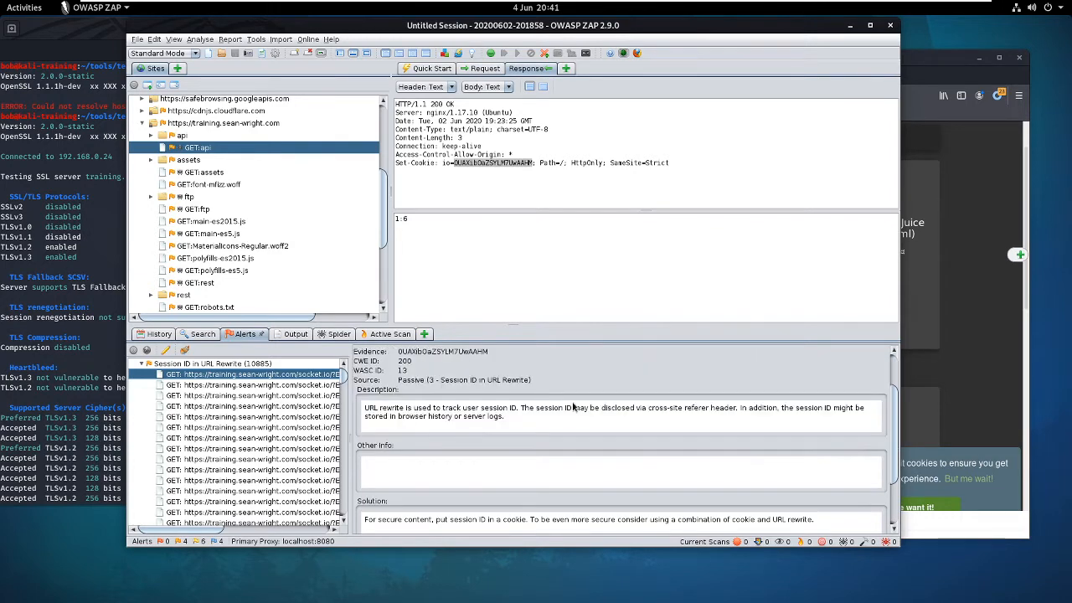
Step: View the request of the third Session ID in URL Rewrite instance and highlight the sid value in its URL
click(310, 396)
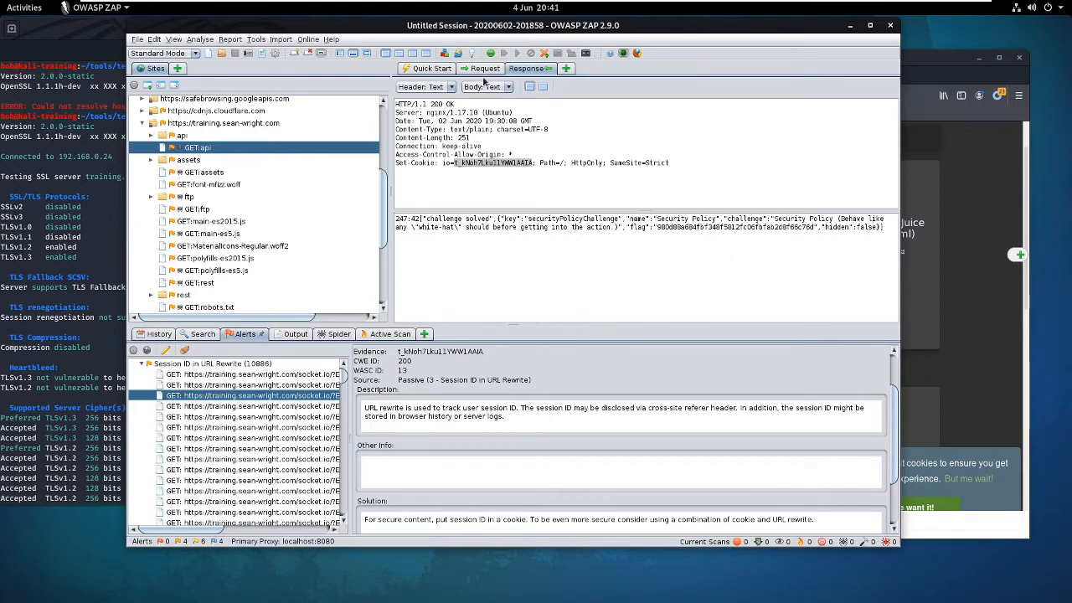
click(483, 68)
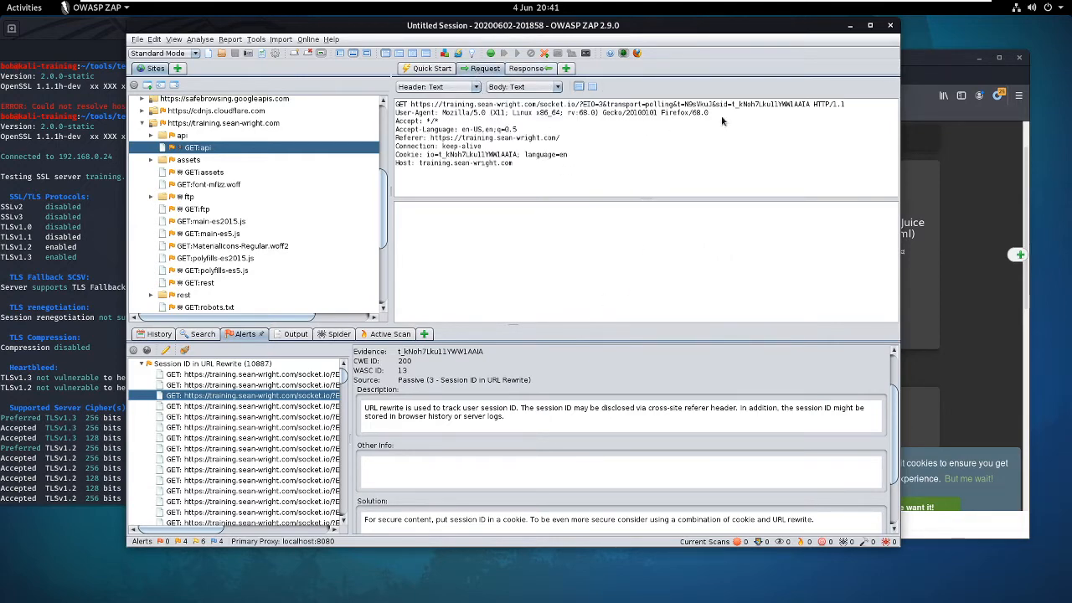
drag(734, 105, 811, 103)
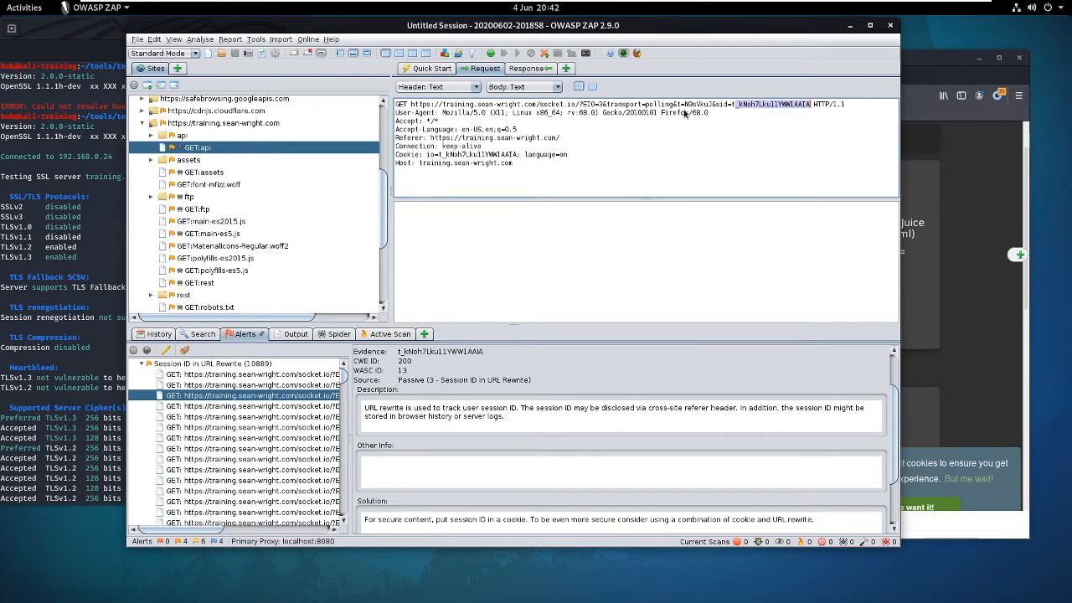
click(735, 105)
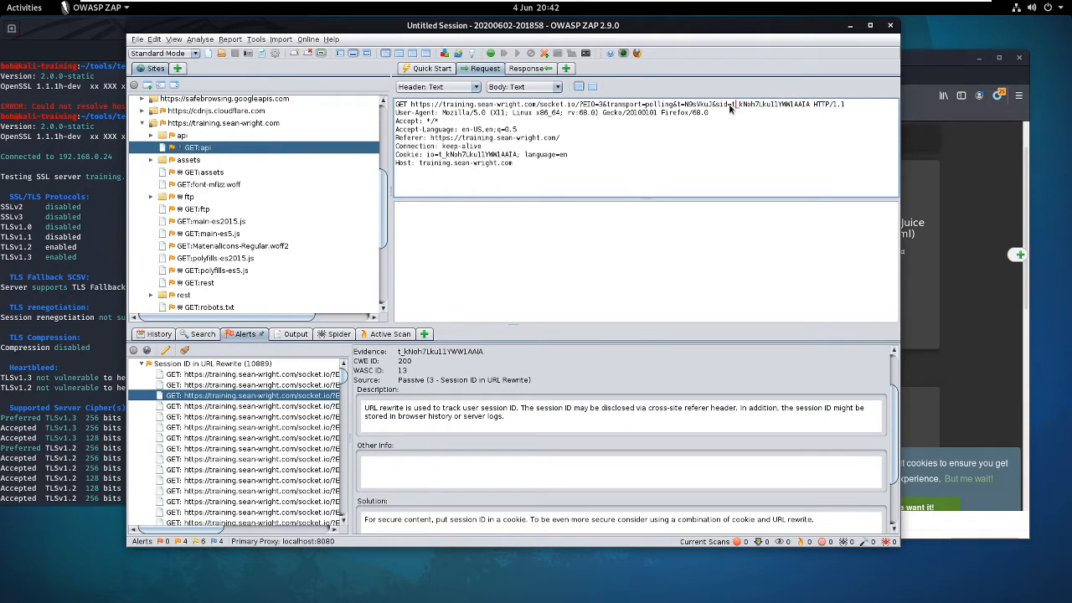
drag(735, 106, 809, 112)
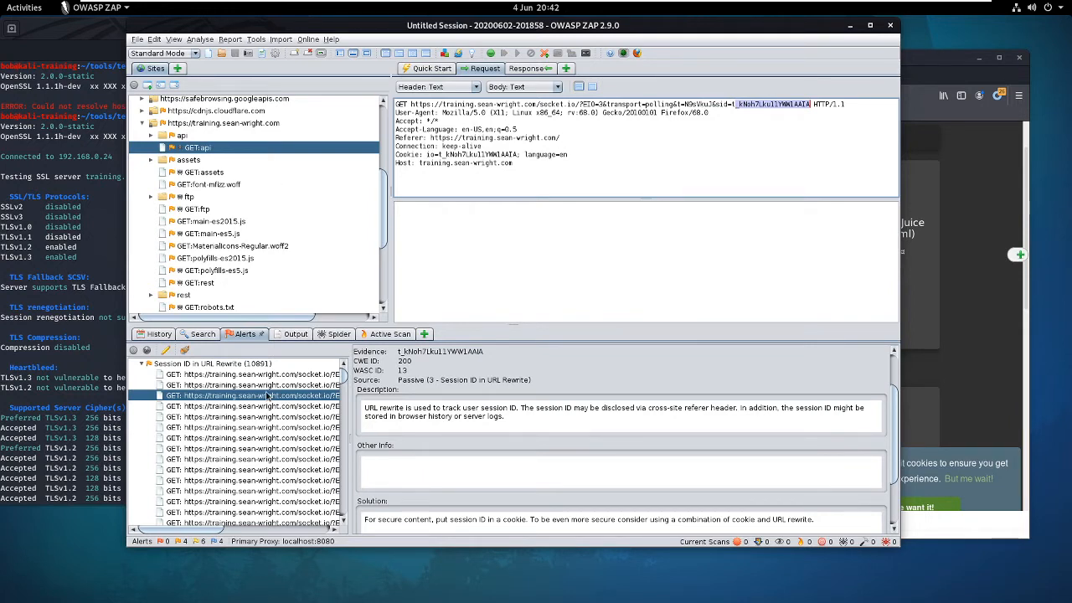
Step: Collapse Session ID in URL Rewrite, expand X-Frame-Options Header Not Set and examine its first socket.io POST instance
scroll(268, 393, down, 1)
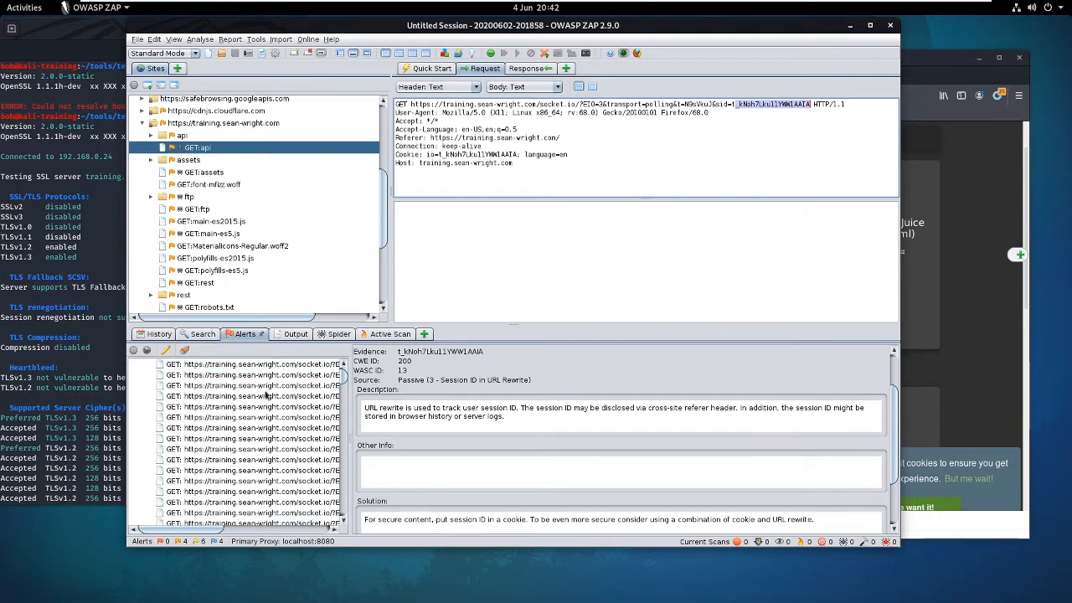
scroll(254, 387, up, 2)
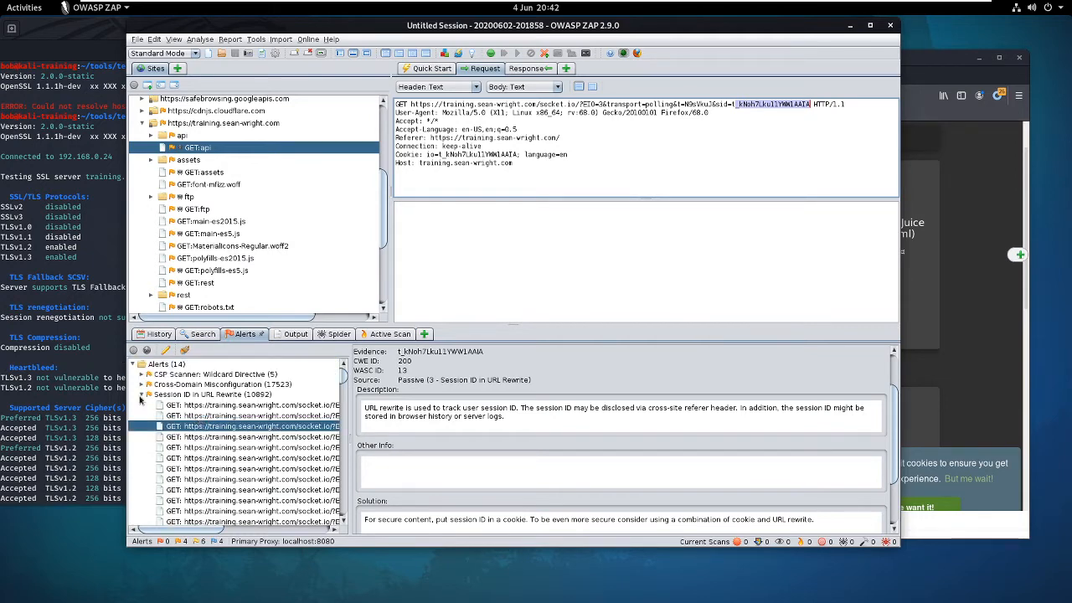
click(143, 395)
click(143, 394)
click(143, 405)
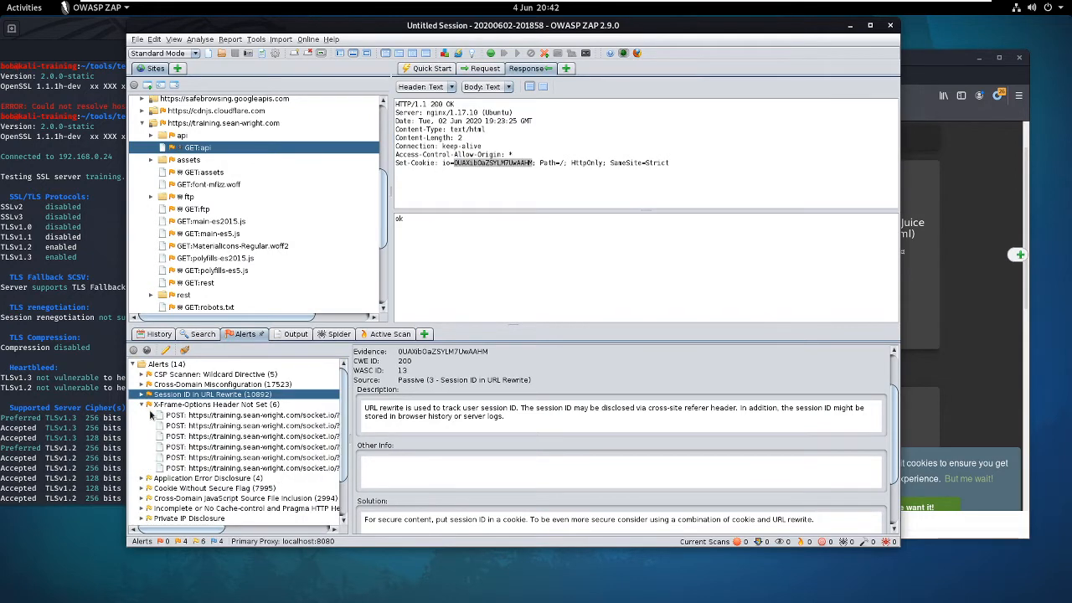
click(192, 416)
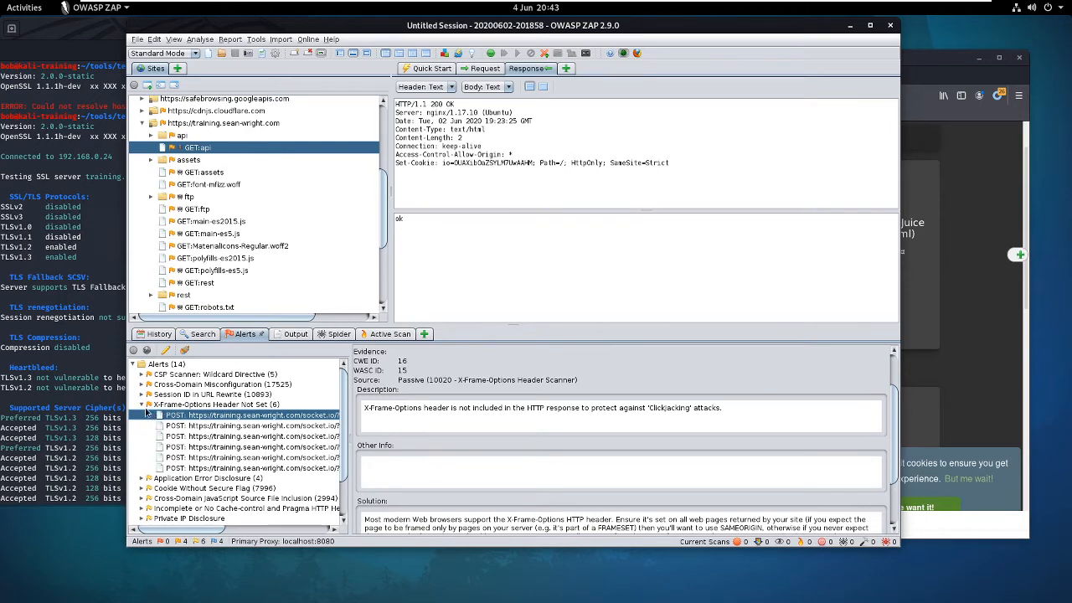
Step: Collapse X-Frame-Options Header Not Set, expand Application Error Disclosure and examine the /api response's status line and body
click(142, 405)
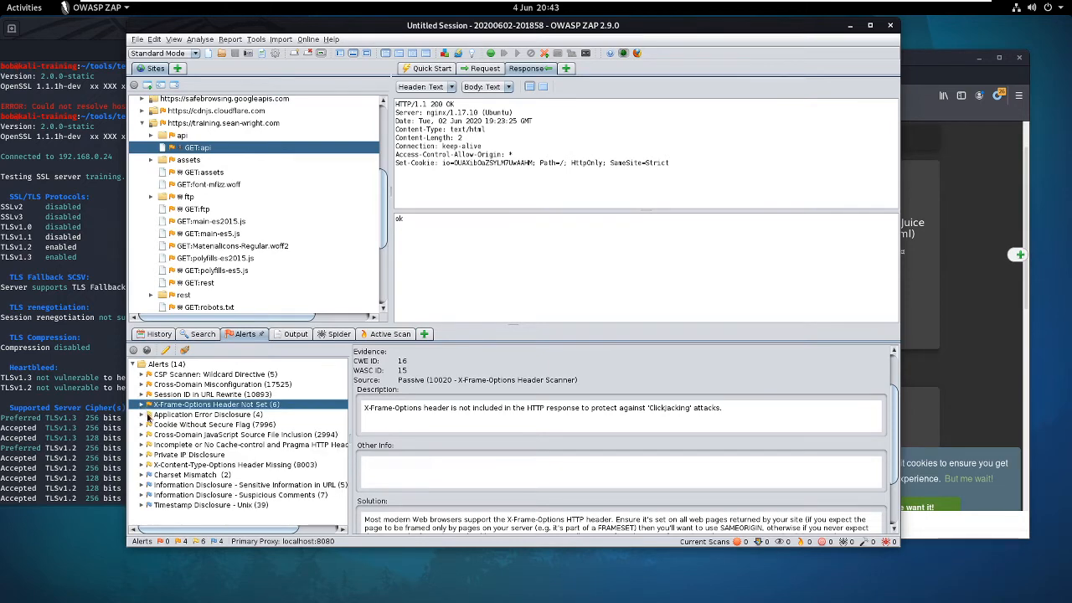
click(143, 414)
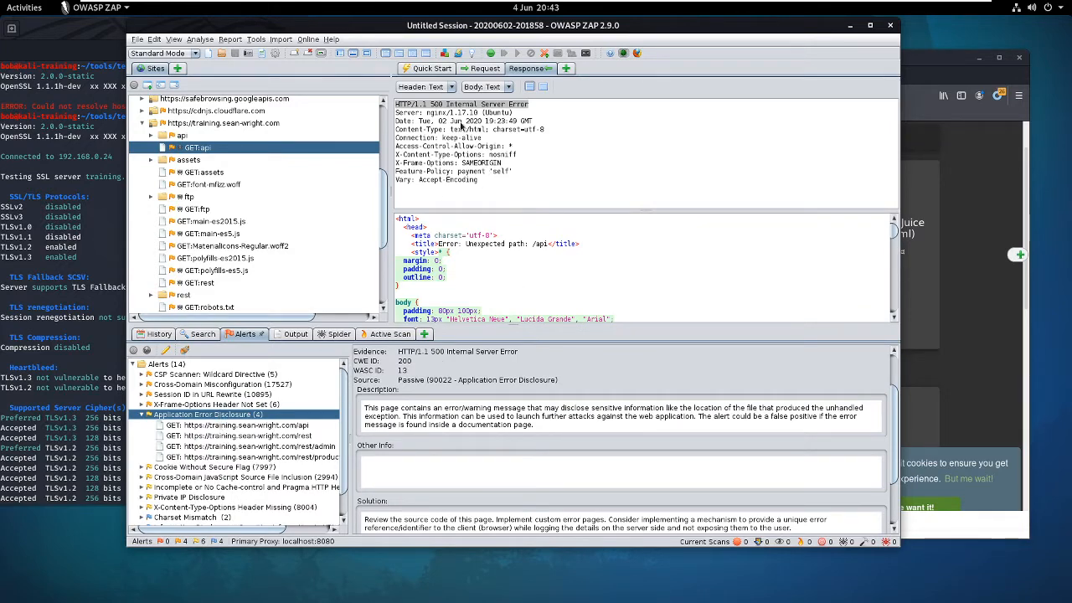
click(432, 106)
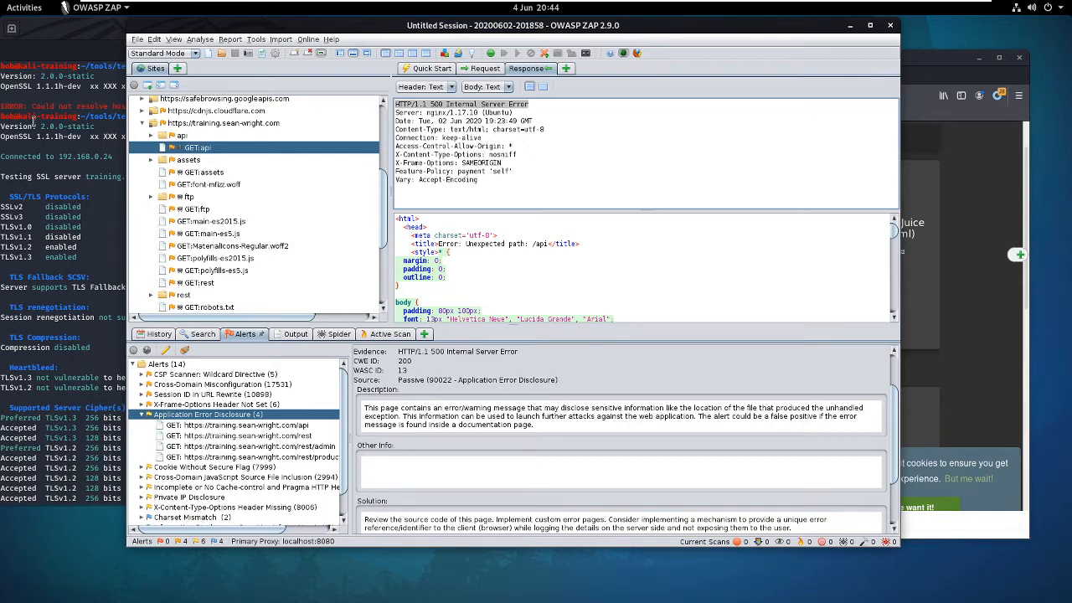
scroll(606, 268, down, 10)
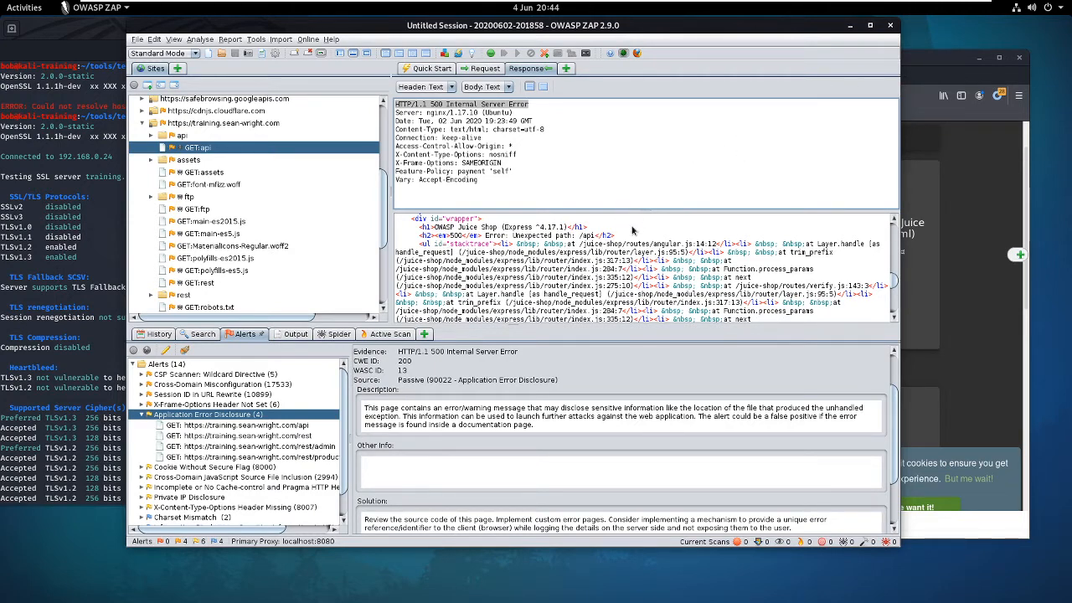
Step: Maximize the window and look through the /api error page's HTML from its styles to the stack trace heading
click(871, 28)
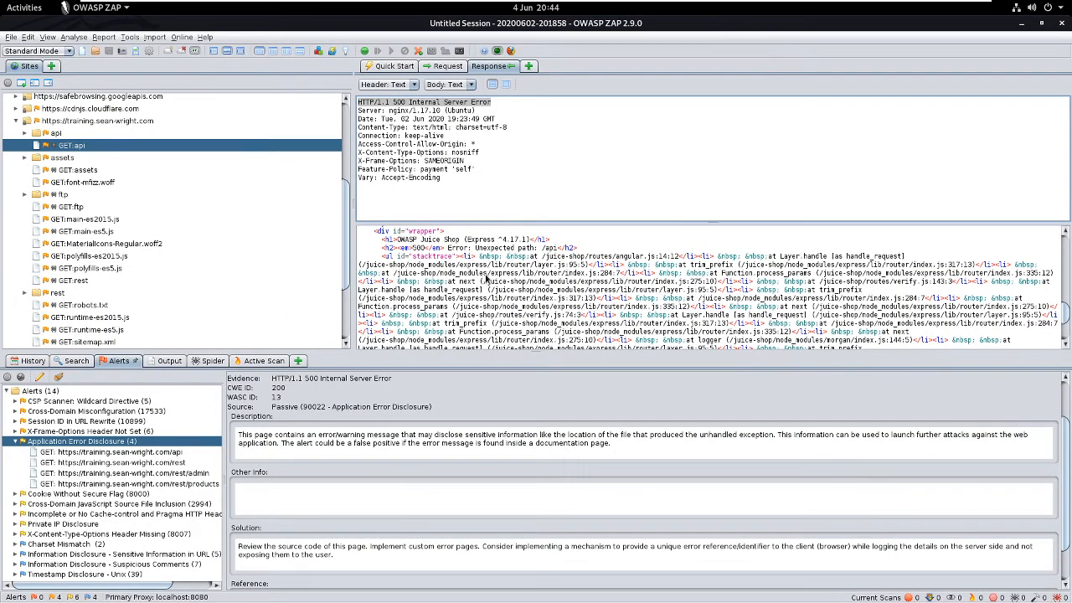
scroll(489, 275, up, 5)
scroll(492, 282, up, 3)
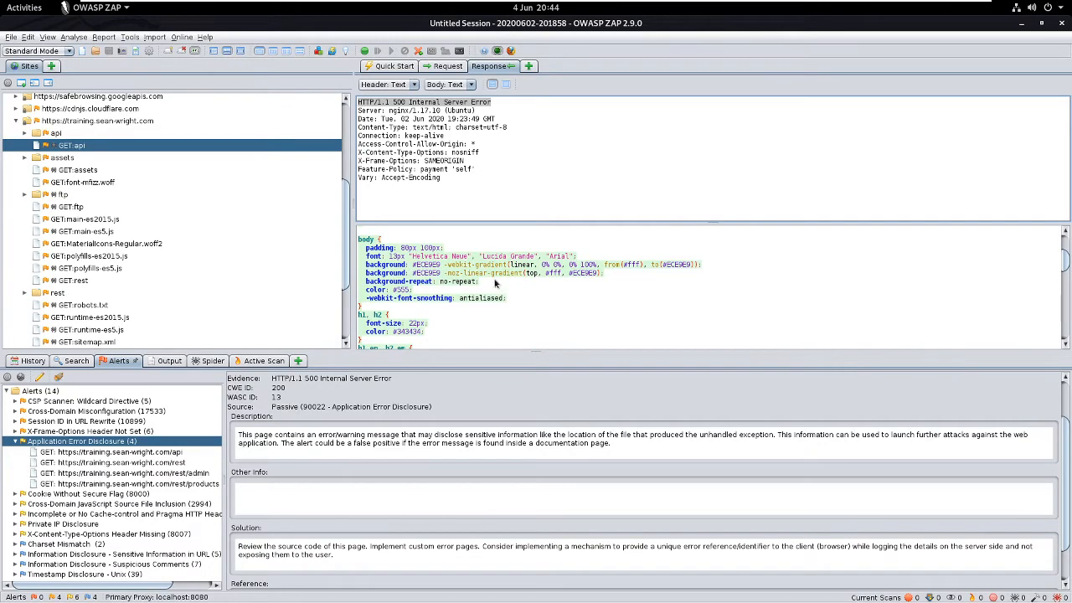
scroll(493, 282, down, 2)
scroll(494, 283, down, 5)
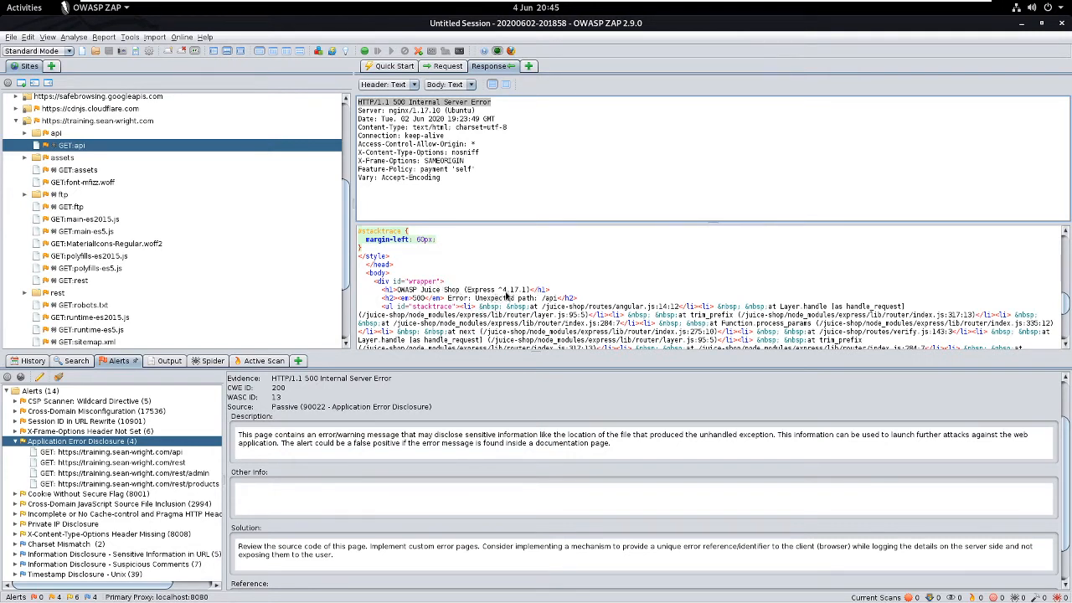
Step: Highlight the OWASP Juice Shop heading and its Express version number in the /api error page body
drag(506, 293, 519, 293)
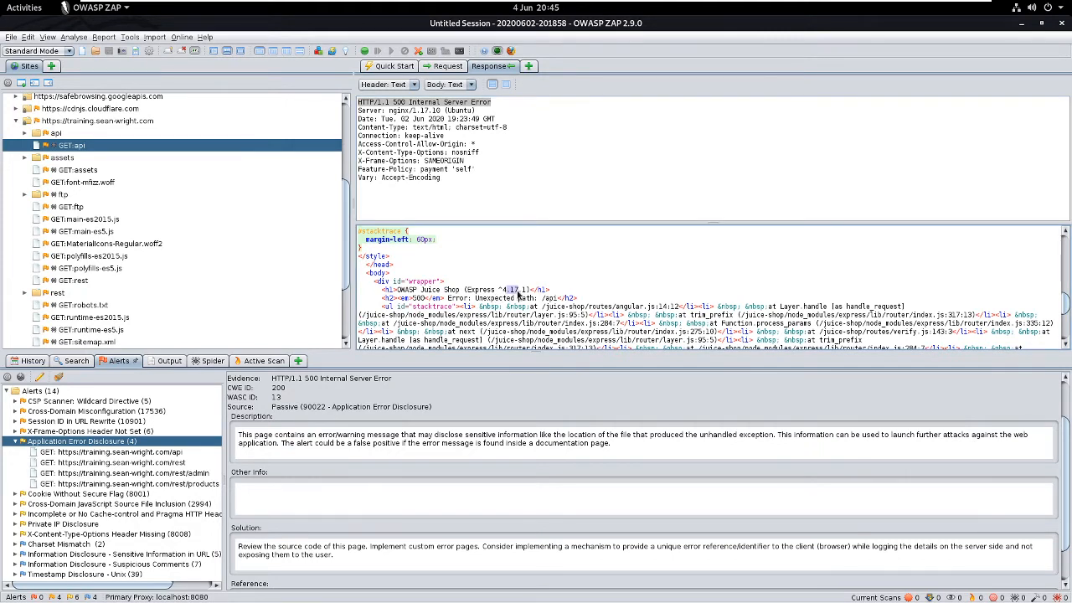
click(477, 295)
drag(398, 291, 530, 292)
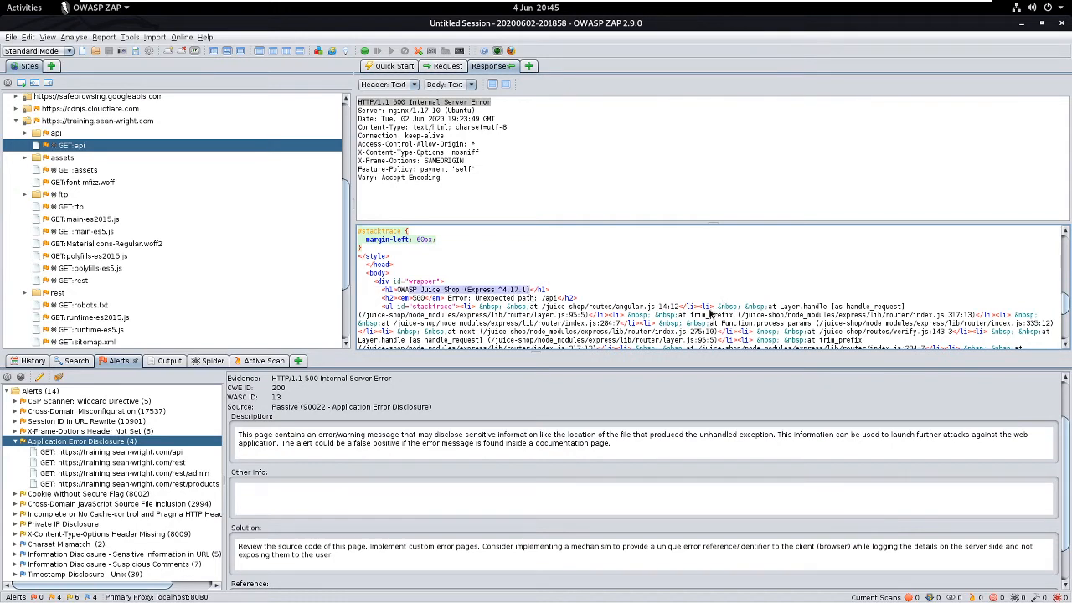
click(500, 300)
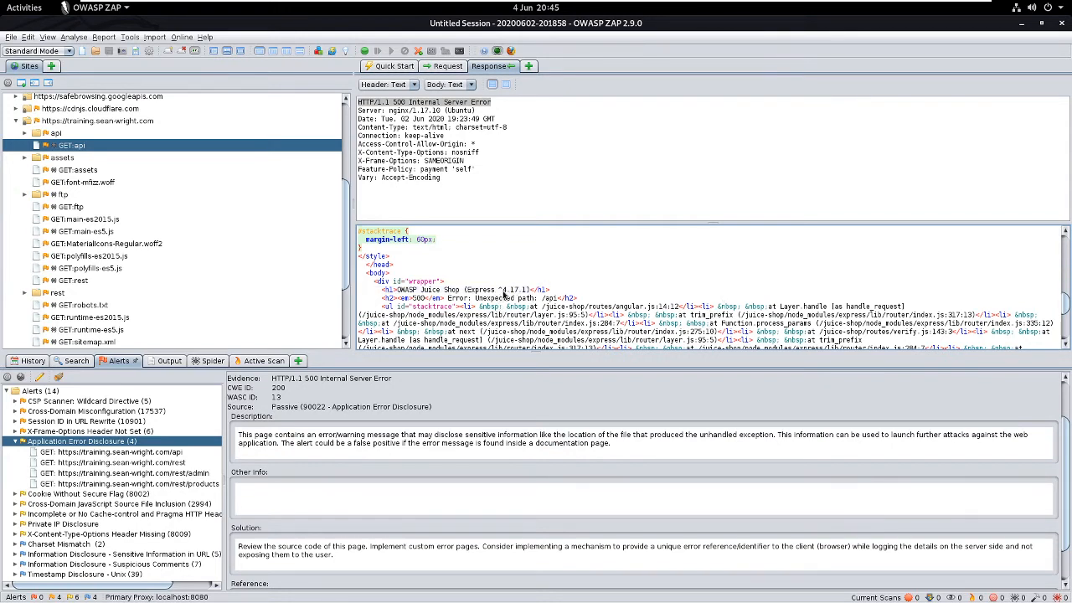
drag(502, 291, 518, 291)
scroll(650, 280, down, 1)
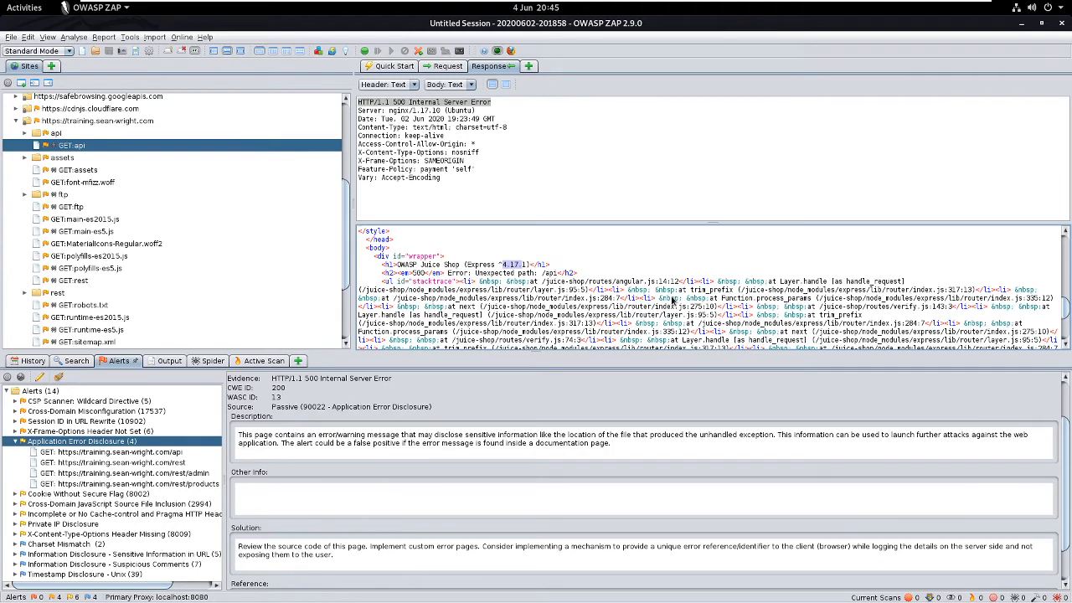
Step: Read the /api error page's stack trace through to the end of the HTML, checking the disclosed file paths
scroll(674, 301, down, 1)
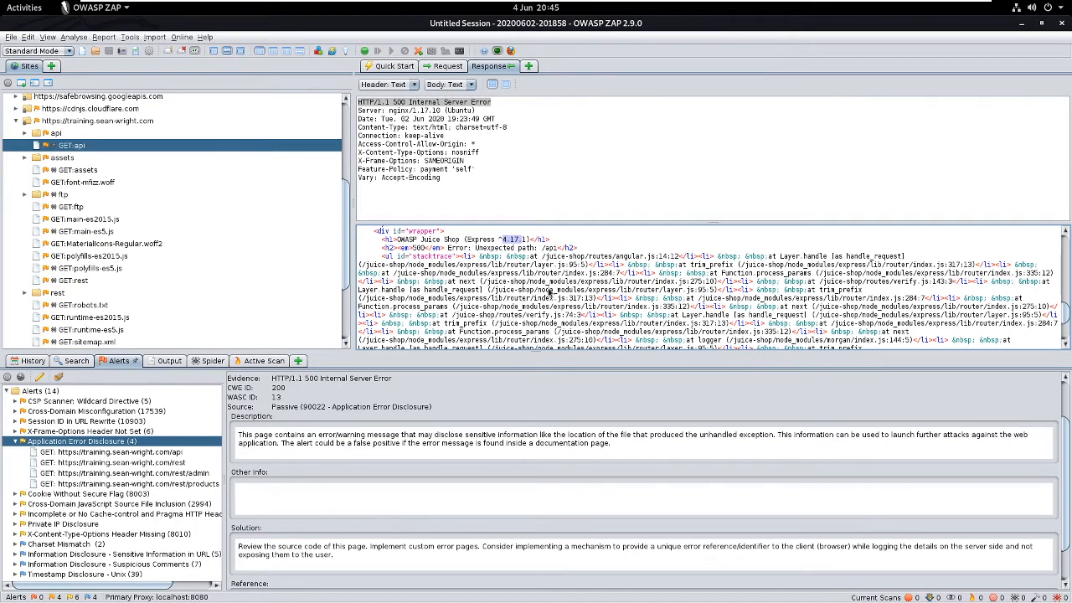
scroll(789, 324, down, 1)
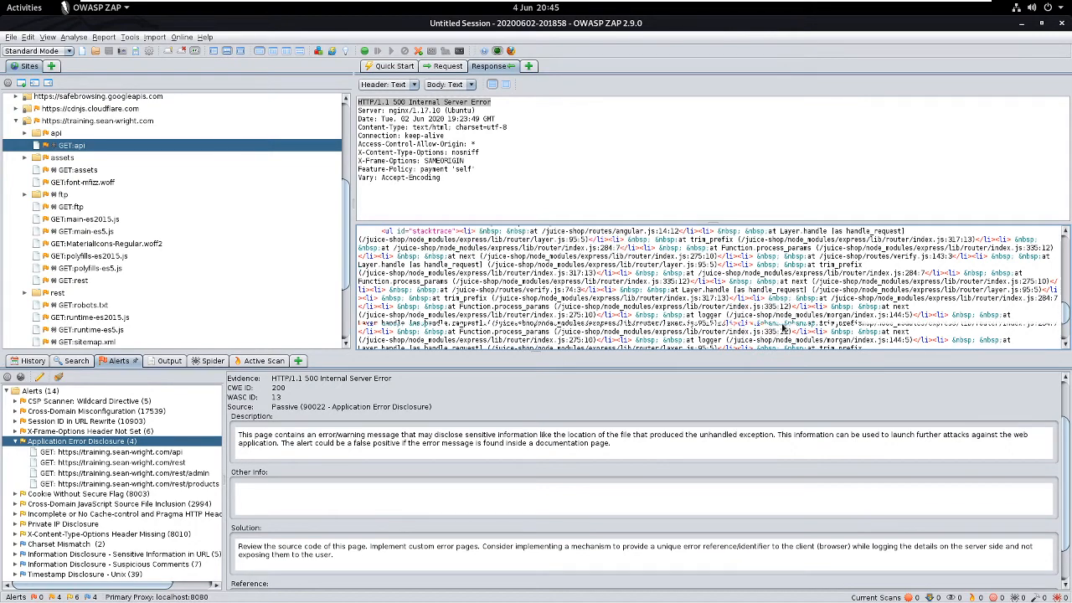
scroll(732, 324, down, 2)
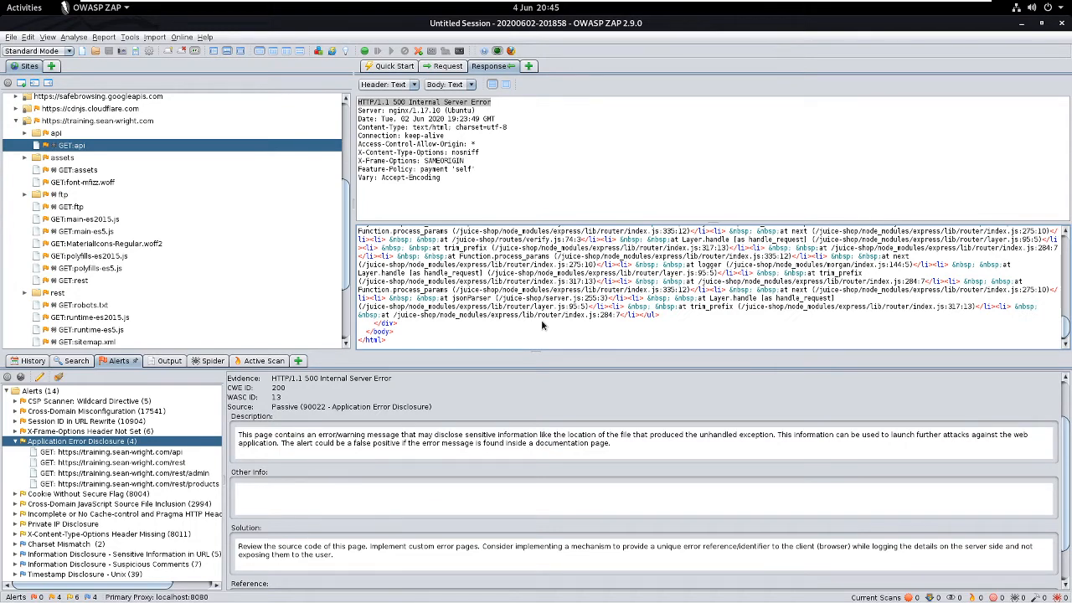
scroll(645, 309, up, 3)
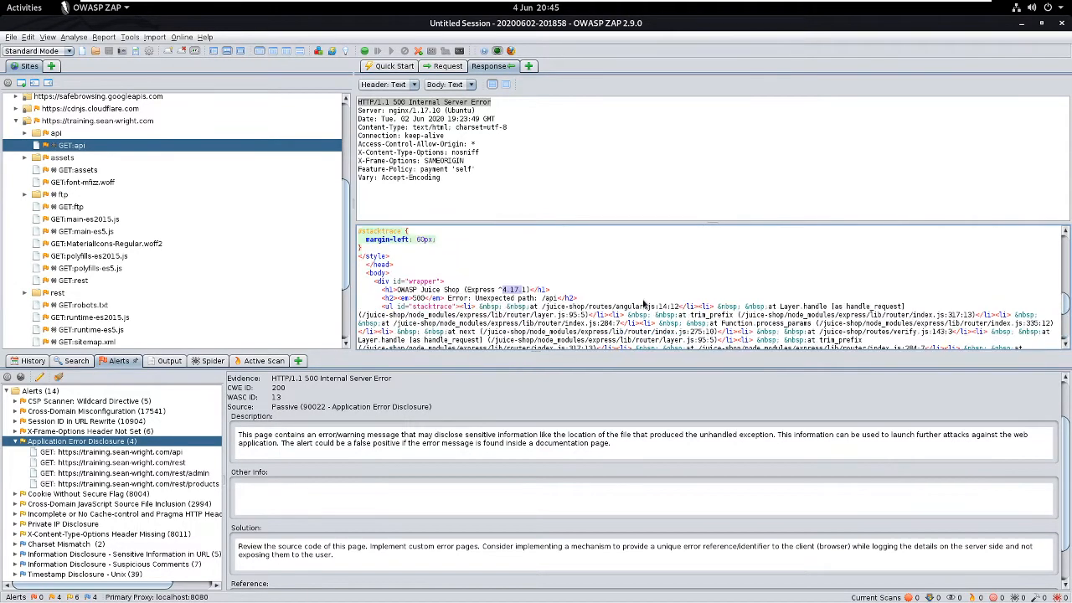
scroll(643, 303, up, 3)
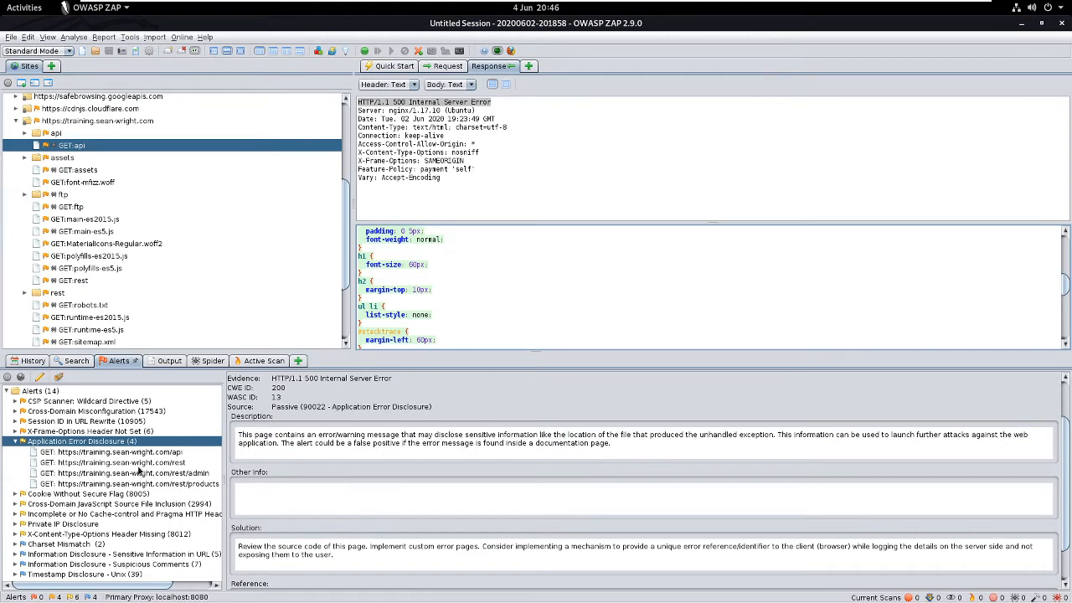
Step: Open the /rest instance of Application Error Disclosure and examine the stack trace in its response body
click(131, 463)
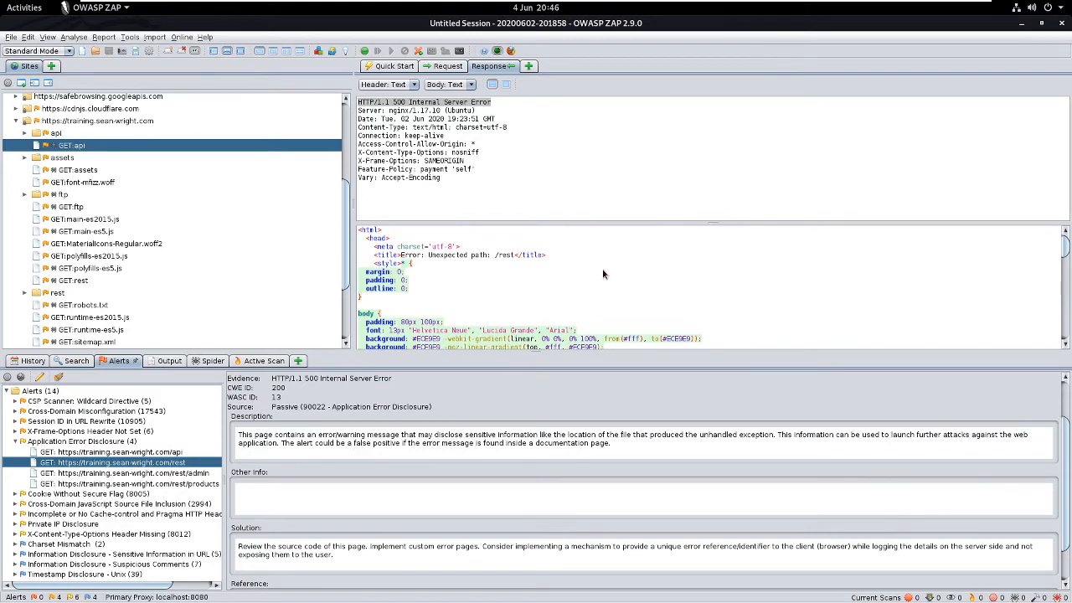
scroll(602, 273, down, 10)
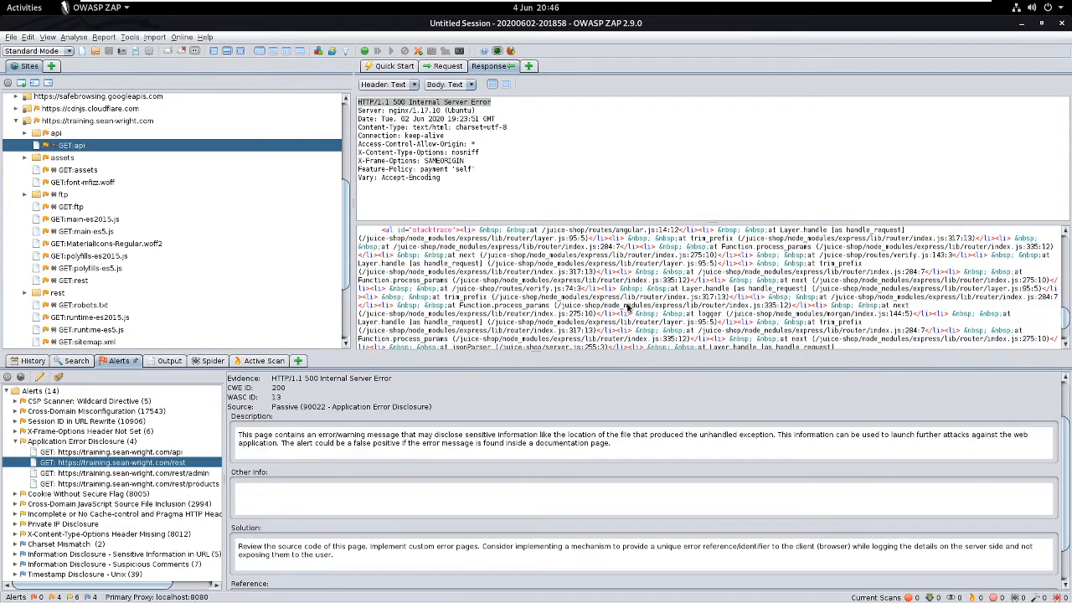
scroll(626, 307, up, 1)
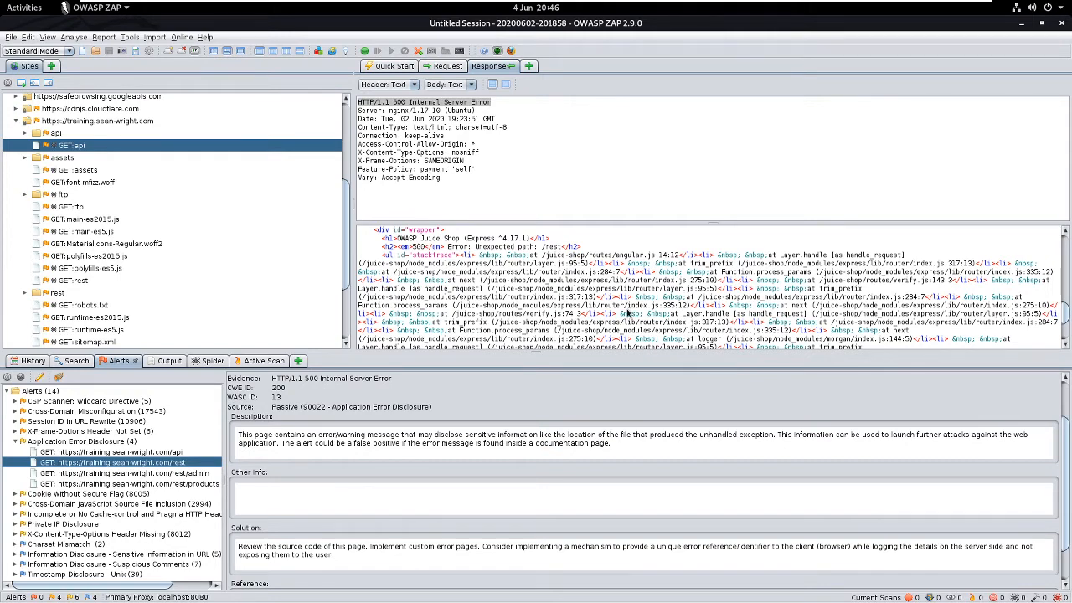
scroll(629, 315, down, 1)
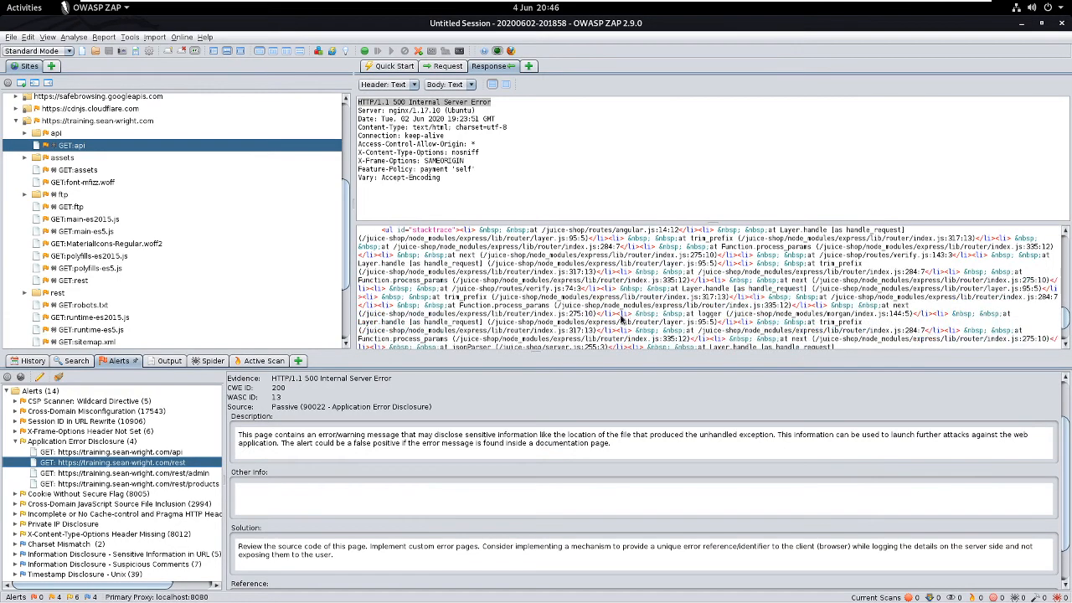
Step: Examine the stack traces in the response bodies of the /rest/admin and /rest/products instances of Application Error Disclosure
scroll(610, 332, down, 1)
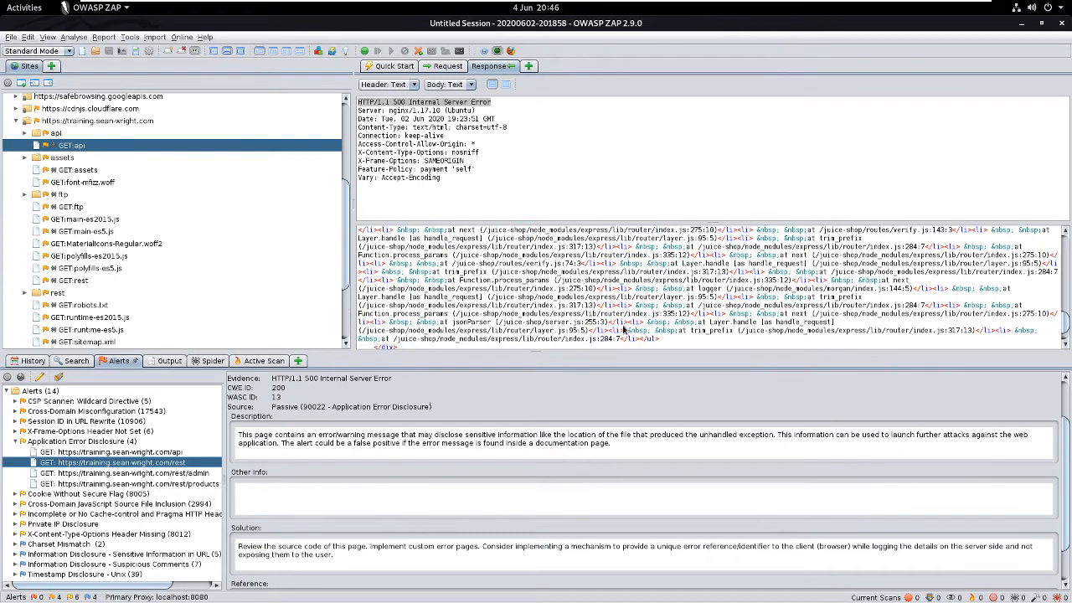
click(142, 475)
scroll(426, 318, down, 8)
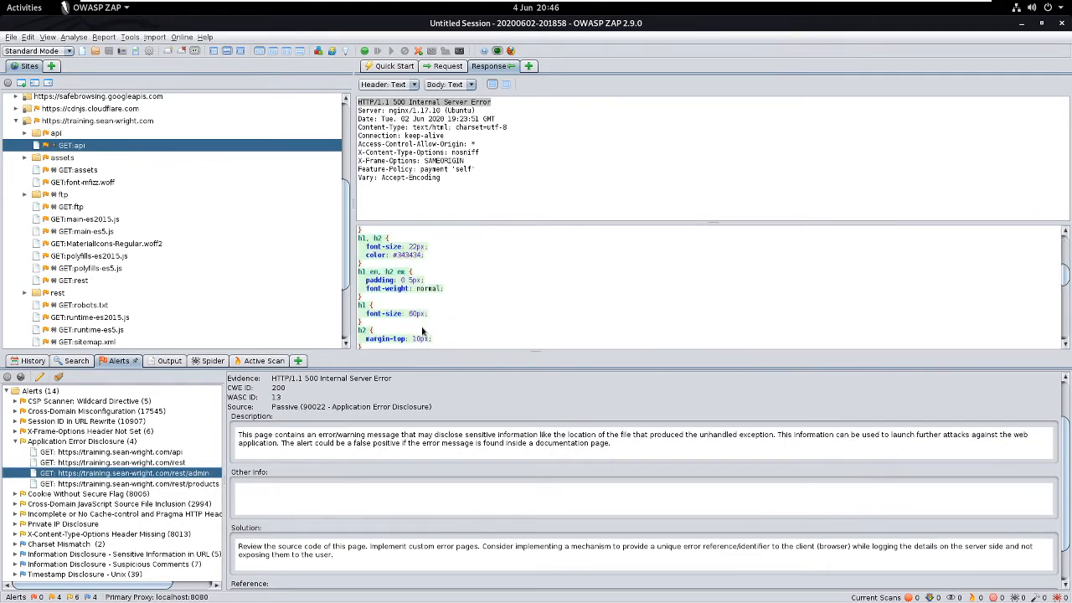
scroll(427, 334, down, 8)
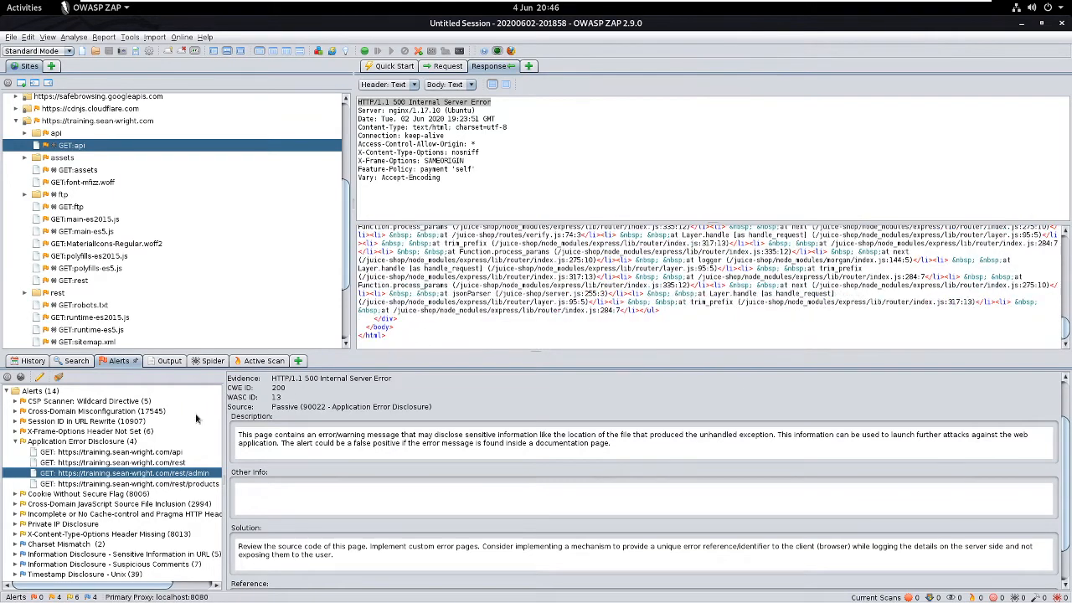
click(75, 484)
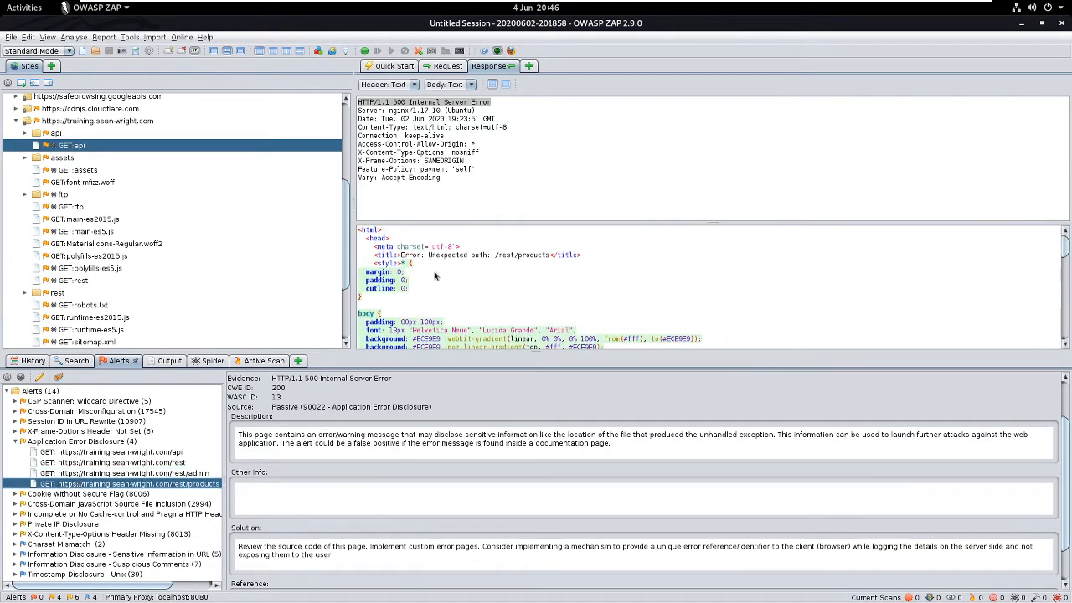
scroll(434, 276, down, 6)
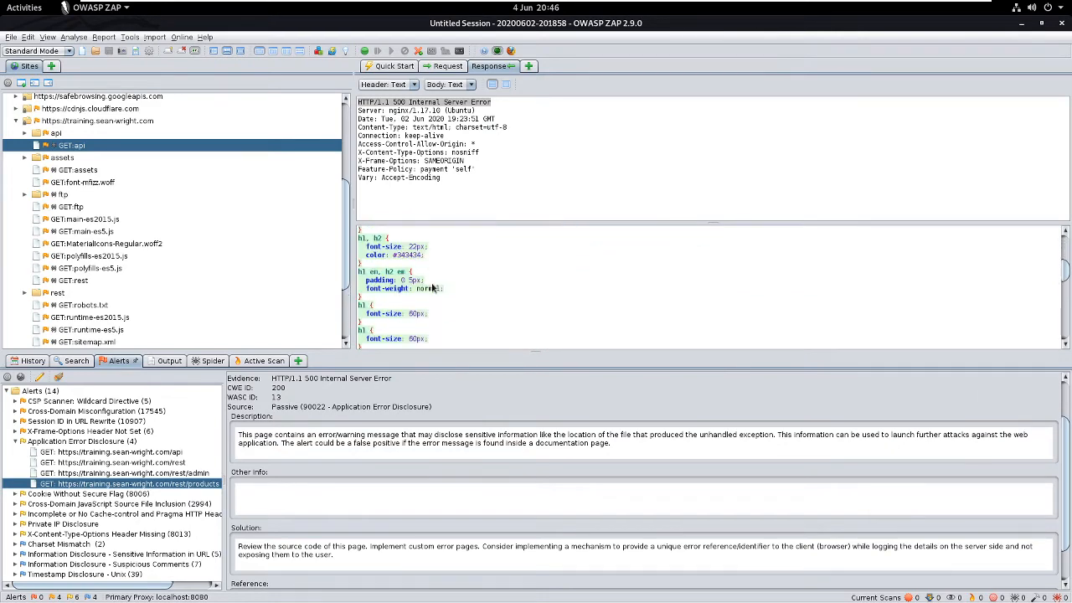
scroll(433, 287, down, 10)
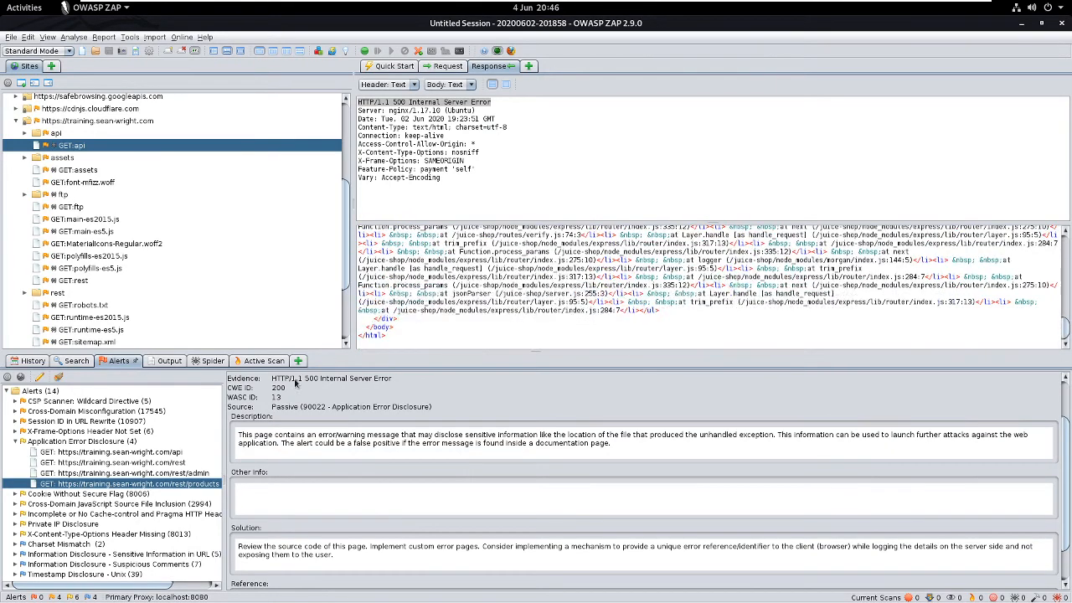
Step: Collapse Application Error Disclosure and open the first socket.io instance under the Cookie Without Secure Flag alert
click(15, 441)
key(Down)
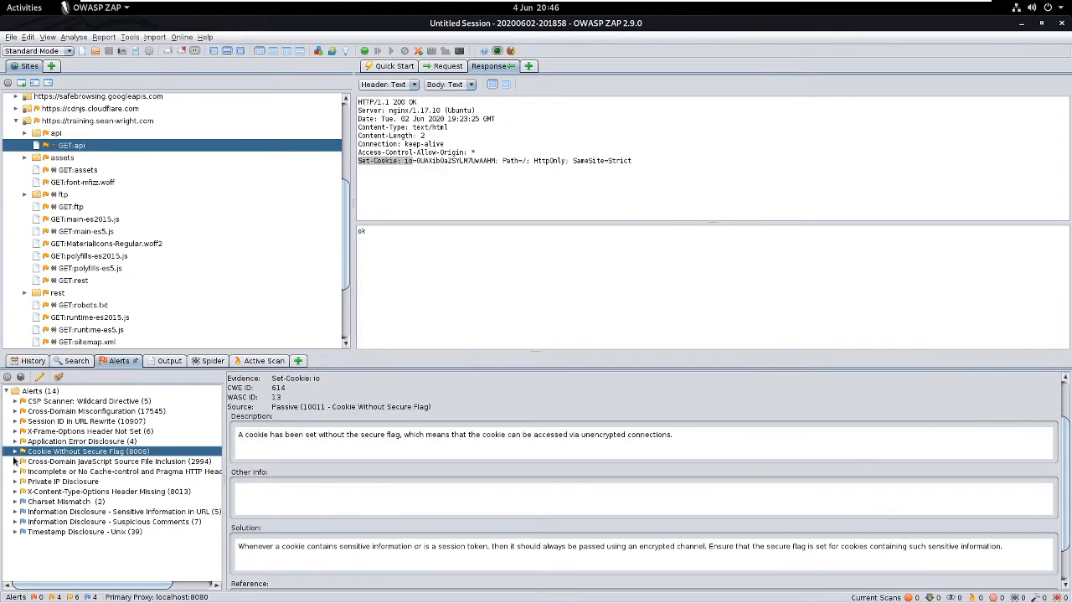
click(15, 451)
click(136, 403)
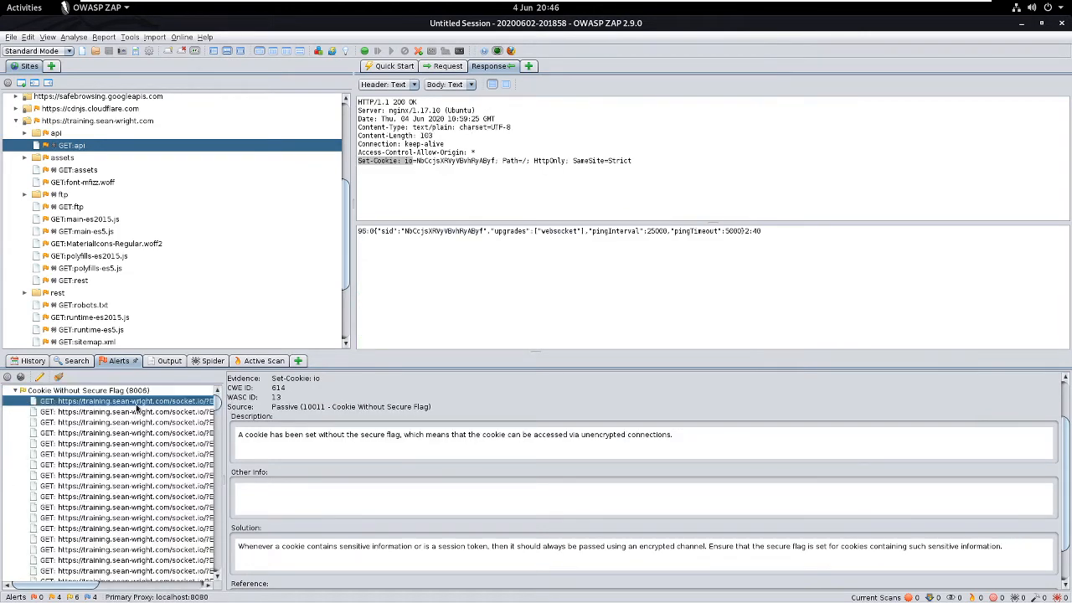
Step: Highlight the io cookie's value, HttpOnly and SameSite=Strict attributes in the Set-Cookie header, and collapse Cookie Without Secure Flag
drag(414, 161, 497, 161)
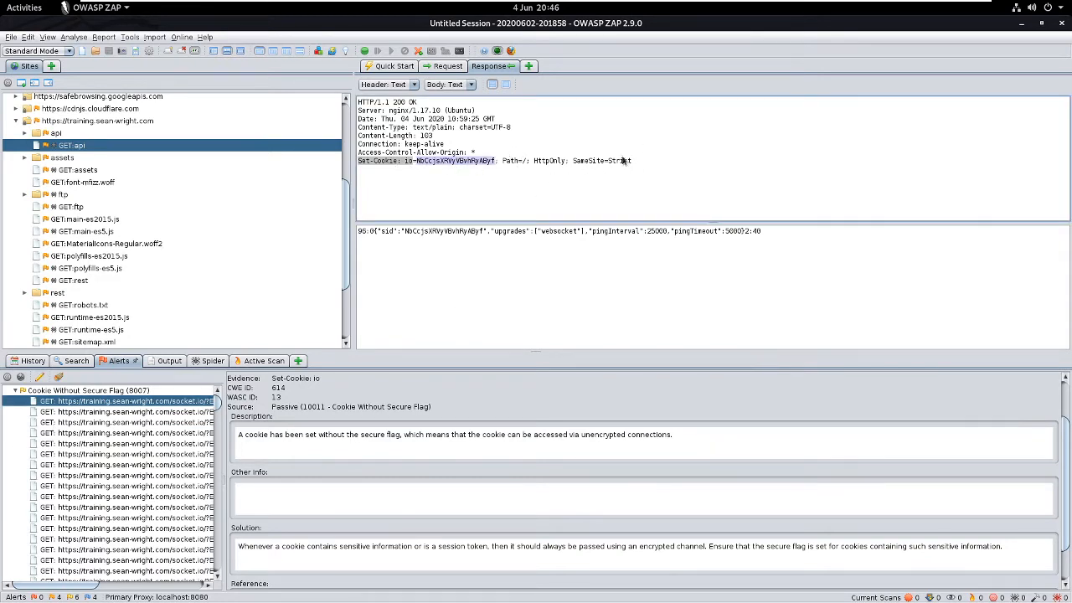
click(548, 163)
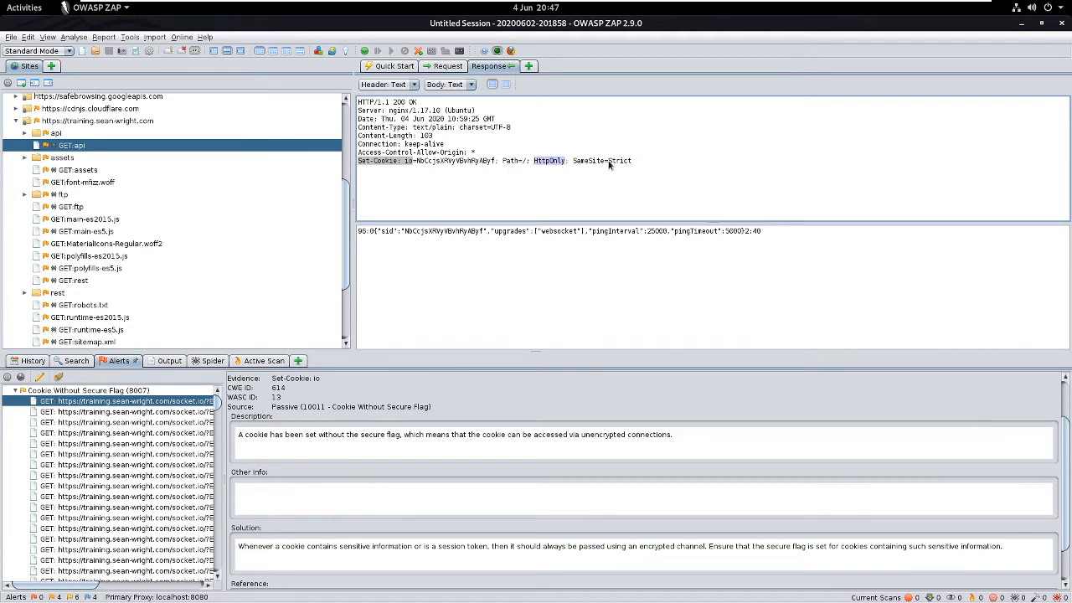
drag(578, 165, 619, 164)
drag(577, 162, 641, 165)
click(670, 162)
scroll(77, 417, up, 2)
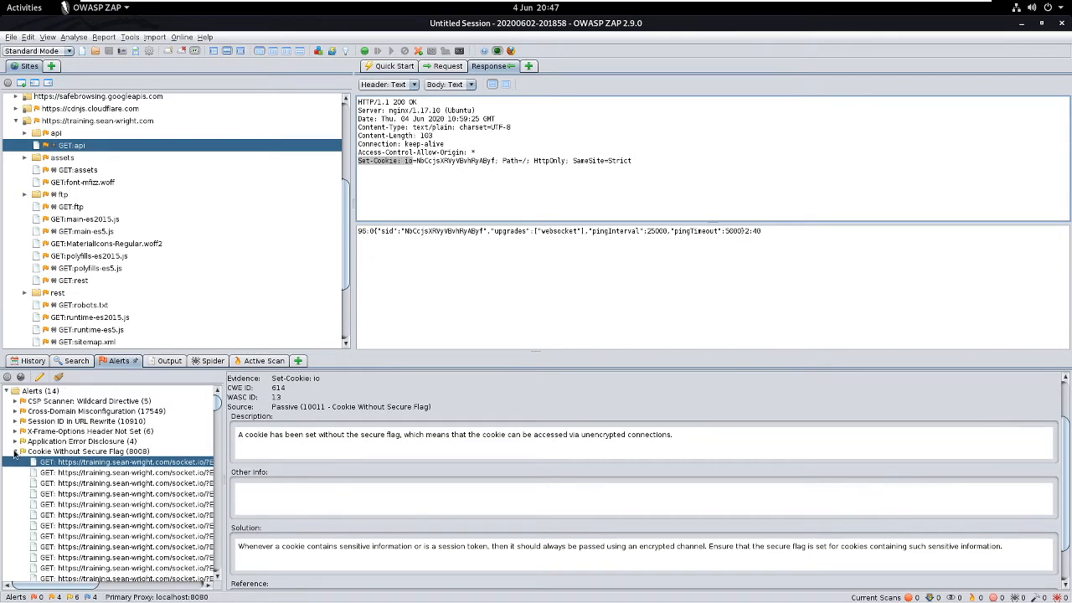
click(14, 452)
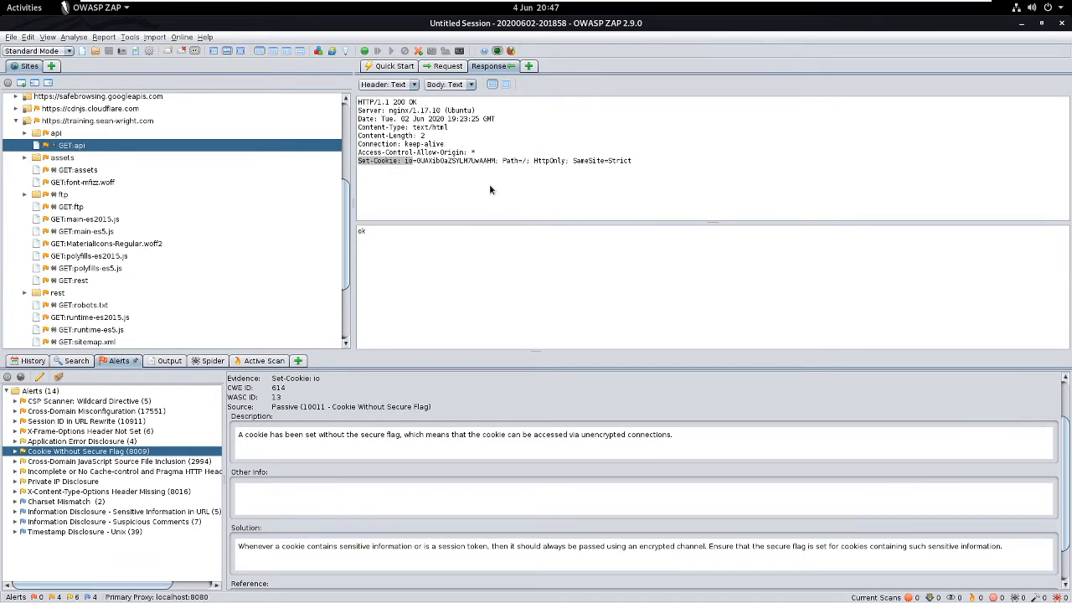
click(644, 170)
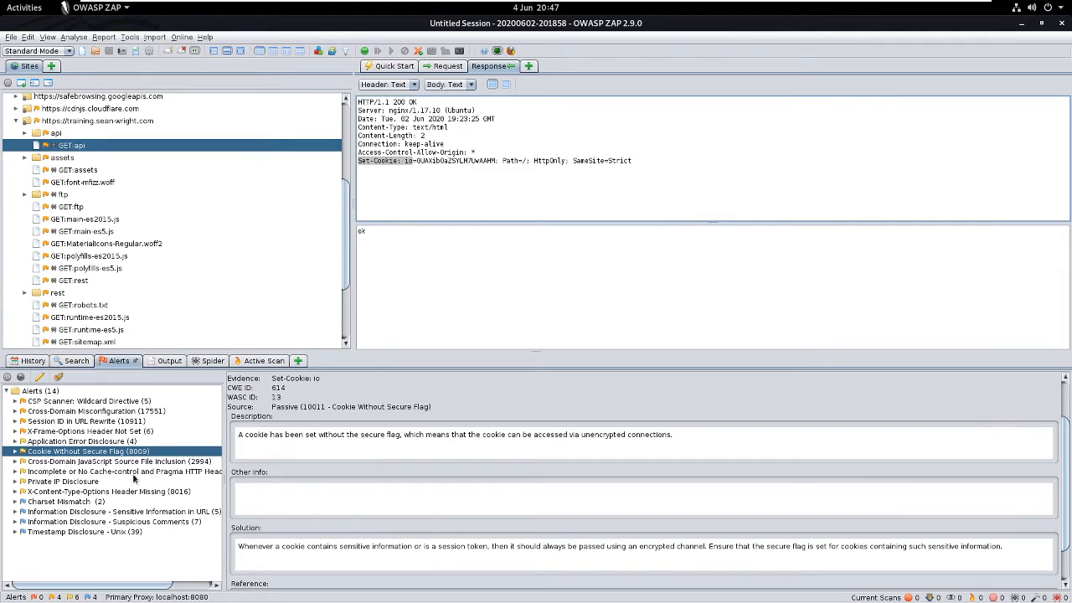
Step: Expand Cross-Domain JavaScript Source File Inclusion, examine the third-party scripts in the response HTML through to its end, and collapse the alert
click(23, 466)
click(15, 462)
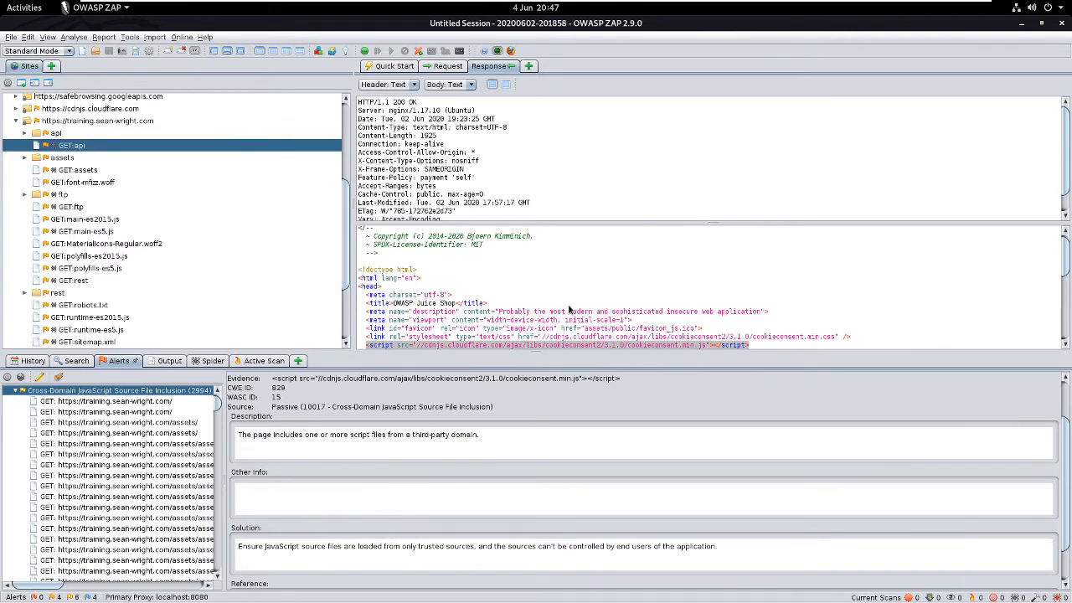
scroll(576, 291, down, 2)
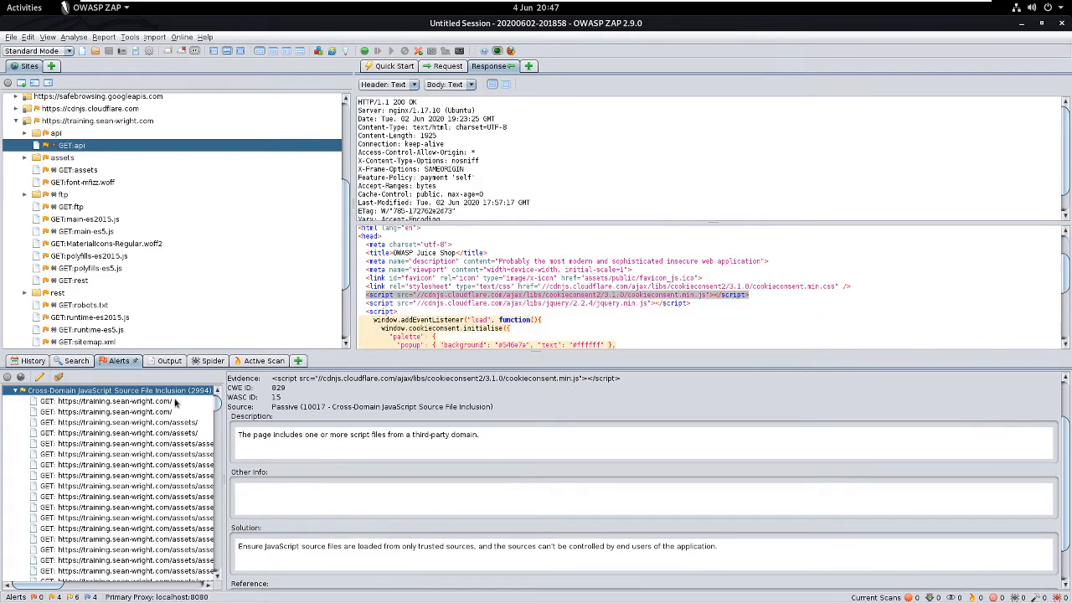
scroll(173, 419, up, 1)
scroll(158, 450, up, 1)
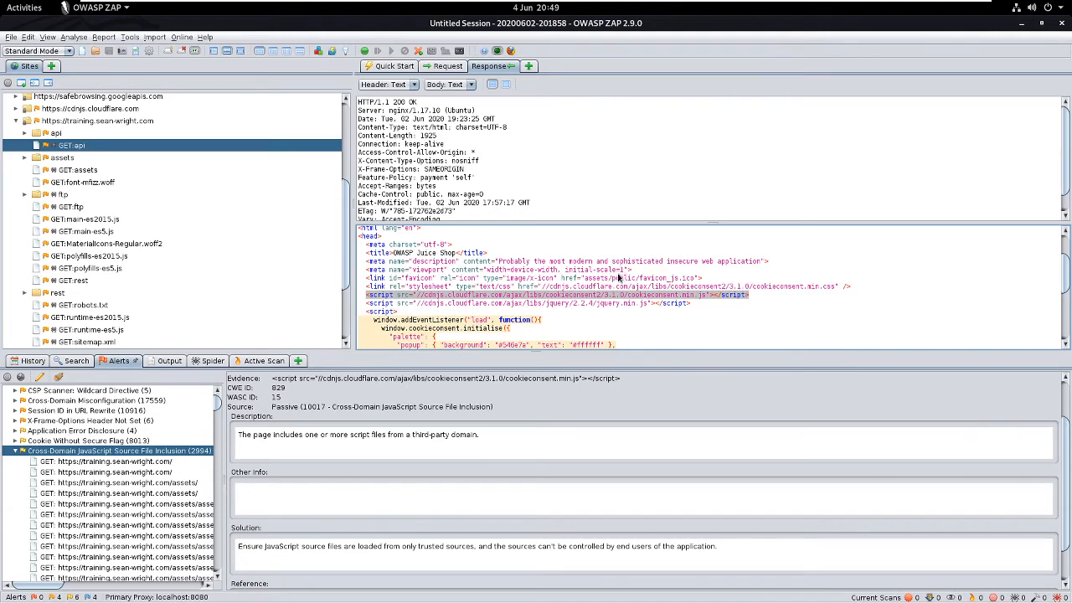
scroll(582, 293, down, 6)
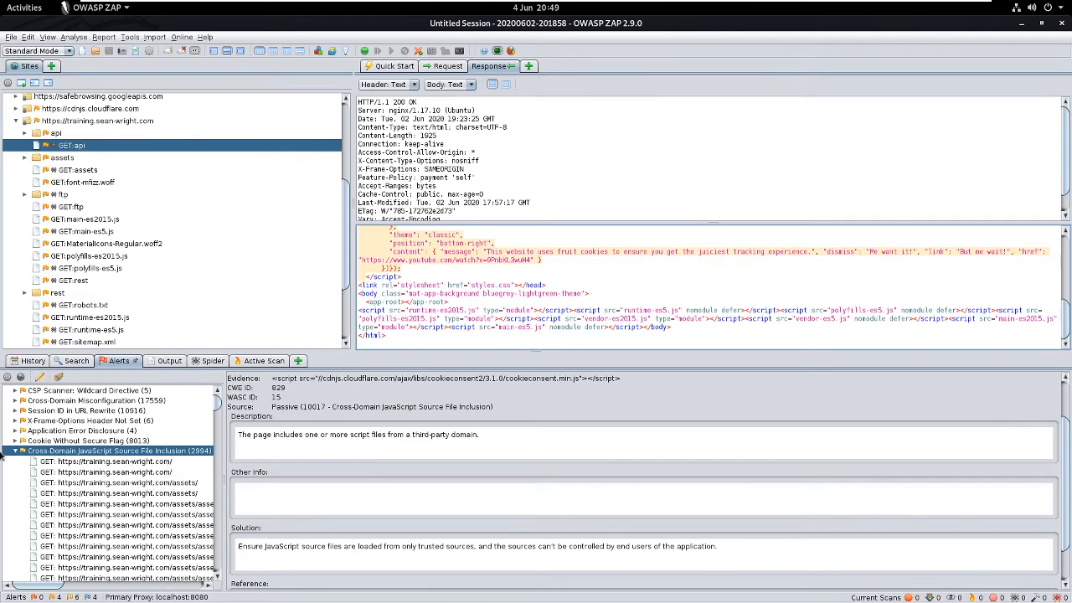
click(15, 453)
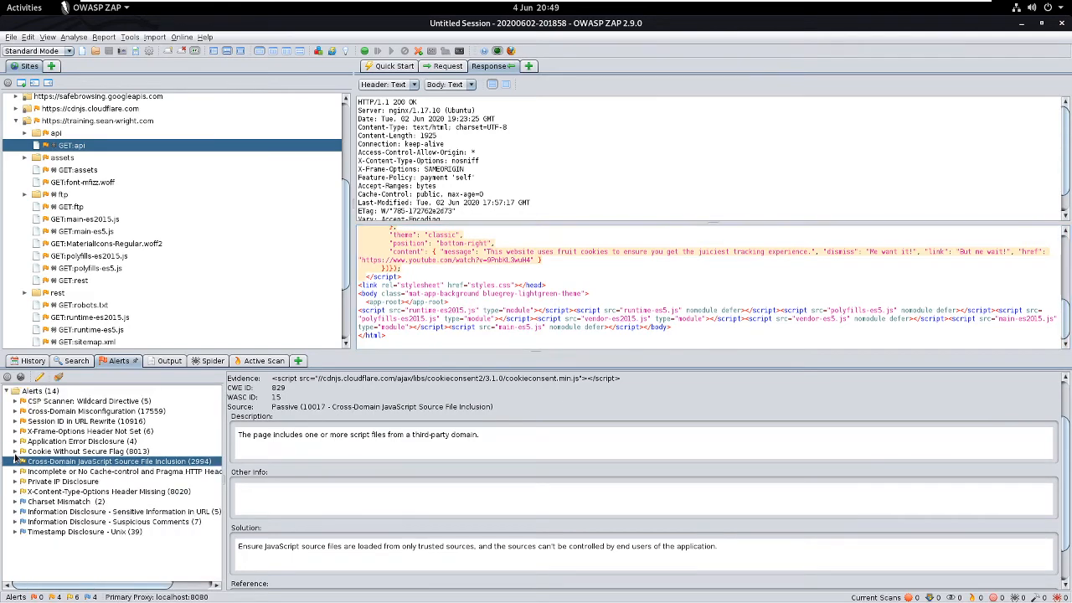
Step: Open the training site's root-page instance of Incomplete or No Cache-control and Pragma HTTP Header Set and read its solution and reference
click(48, 472)
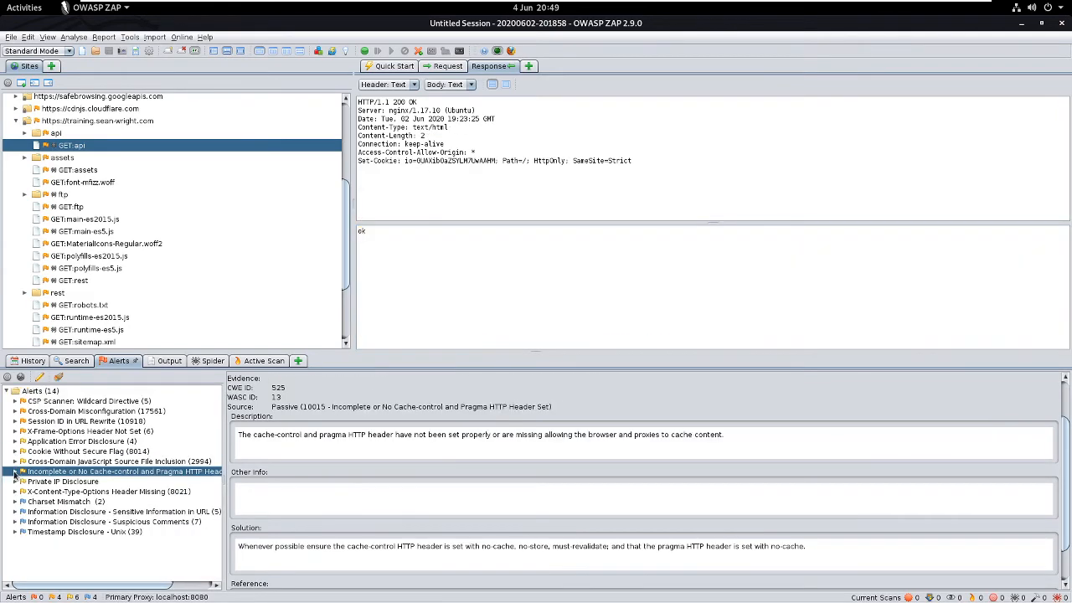
click(15, 471)
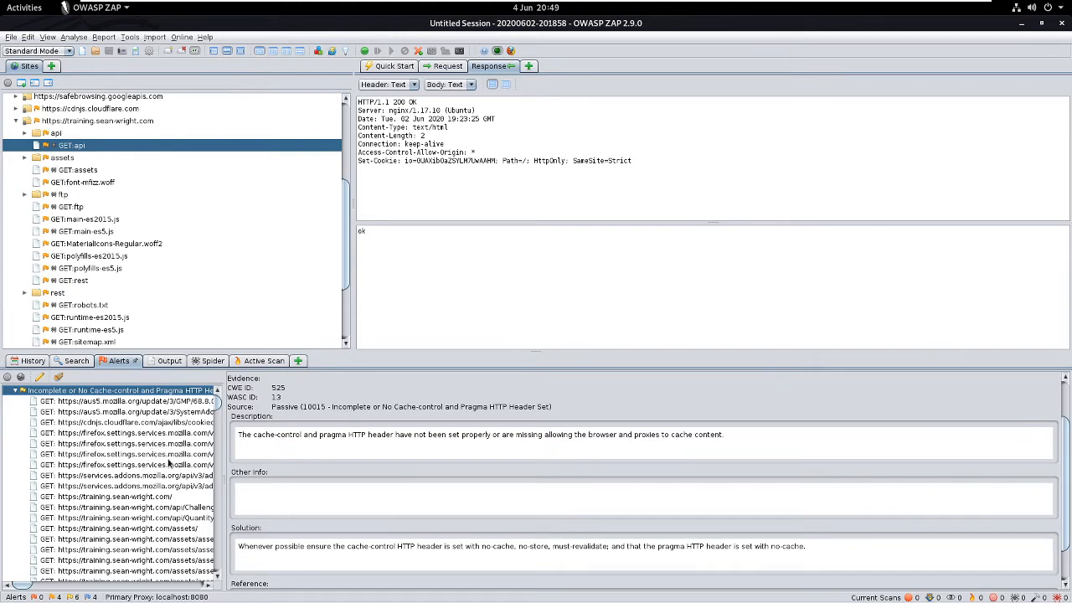
click(156, 497)
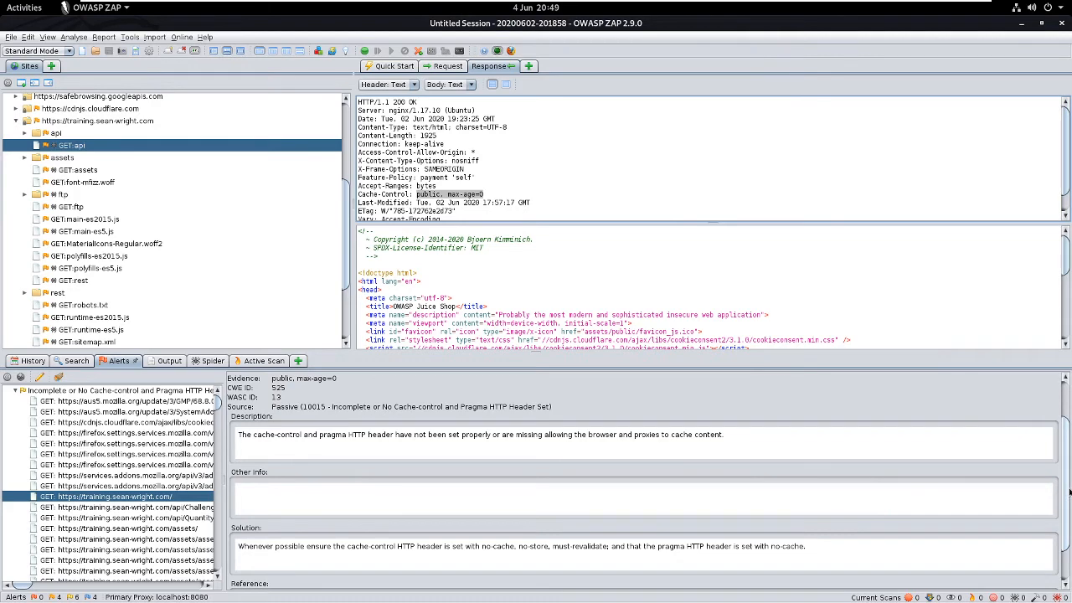
scroll(1063, 494, down, 3)
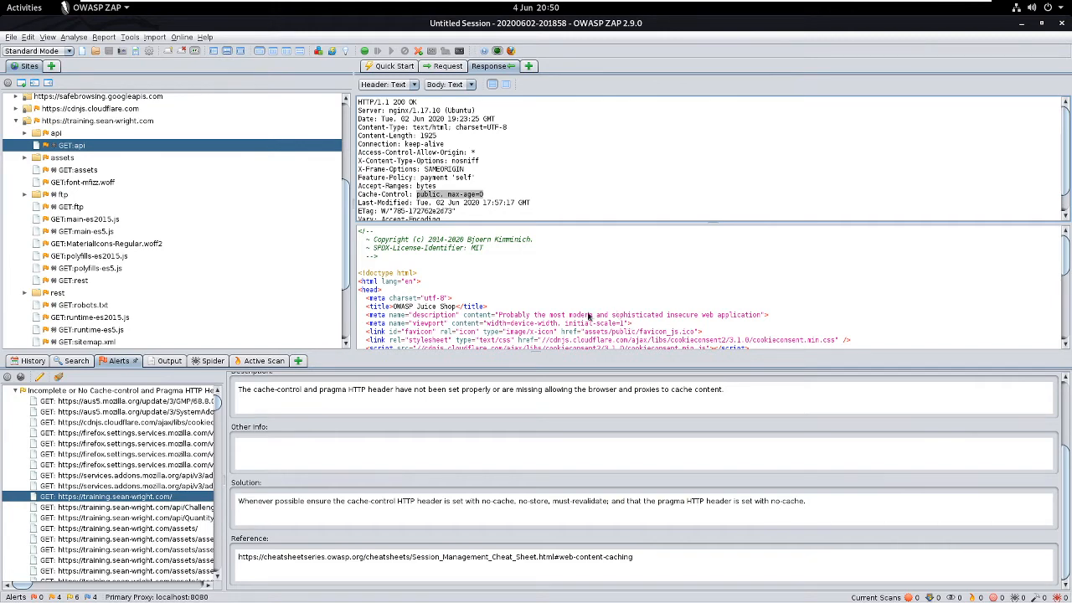
Step: Look through the list of affected URLs under the Cache-control and Pragma alert and collapse it
scroll(115, 452, down, 1)
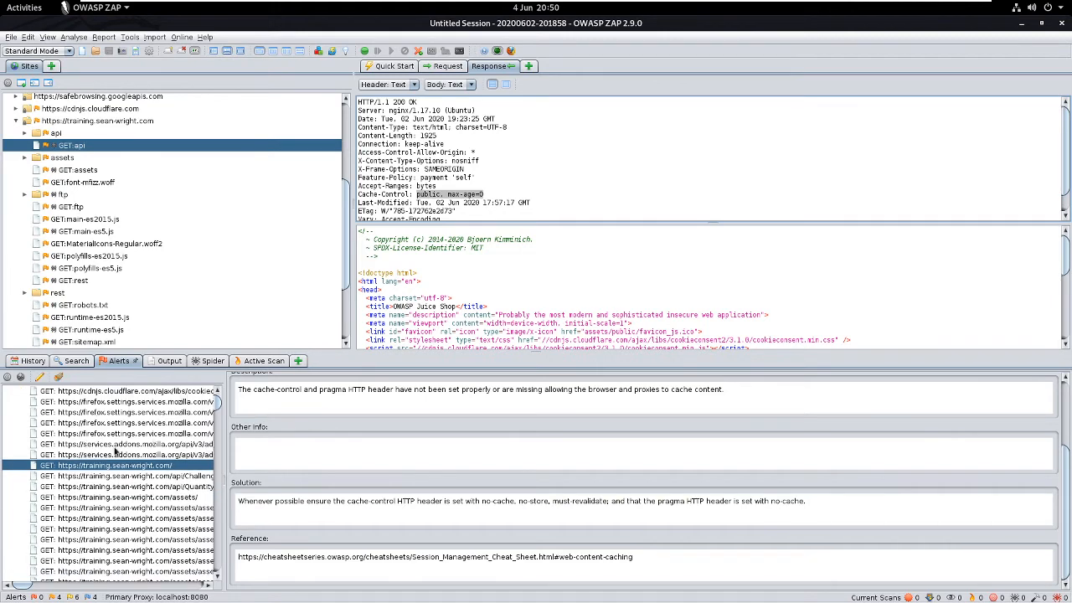
scroll(115, 452, down, 1)
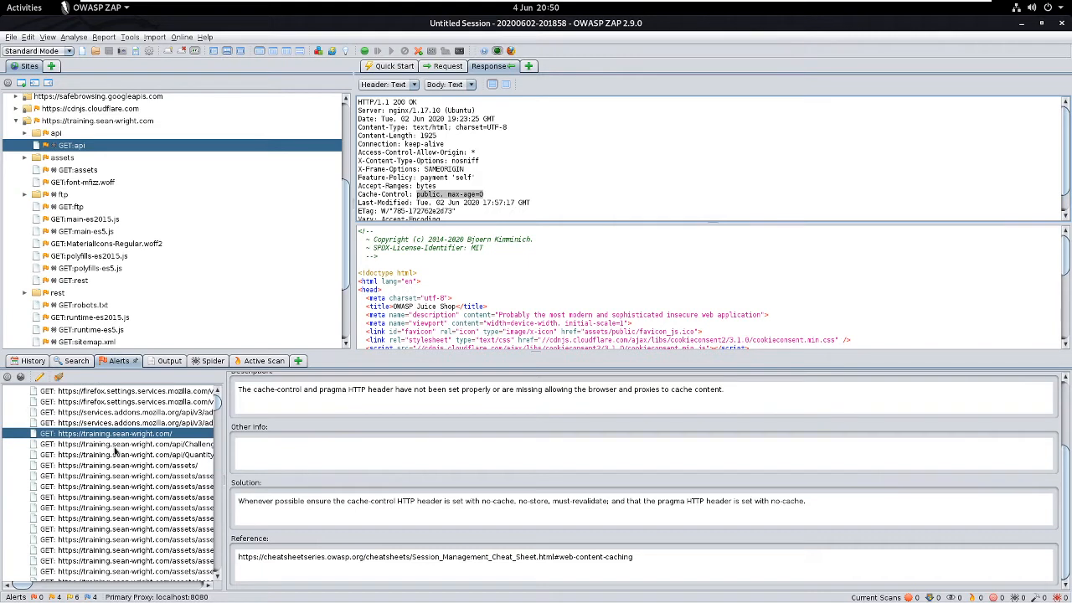
scroll(115, 452, down, 3)
scroll(115, 452, up, 4)
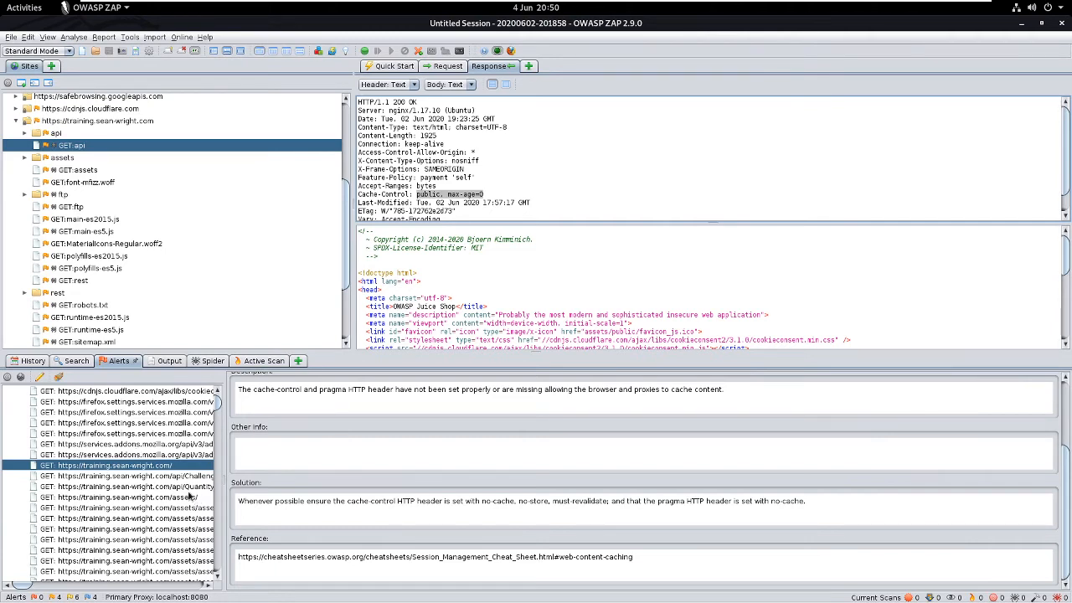
scroll(189, 496, up, 4)
click(16, 472)
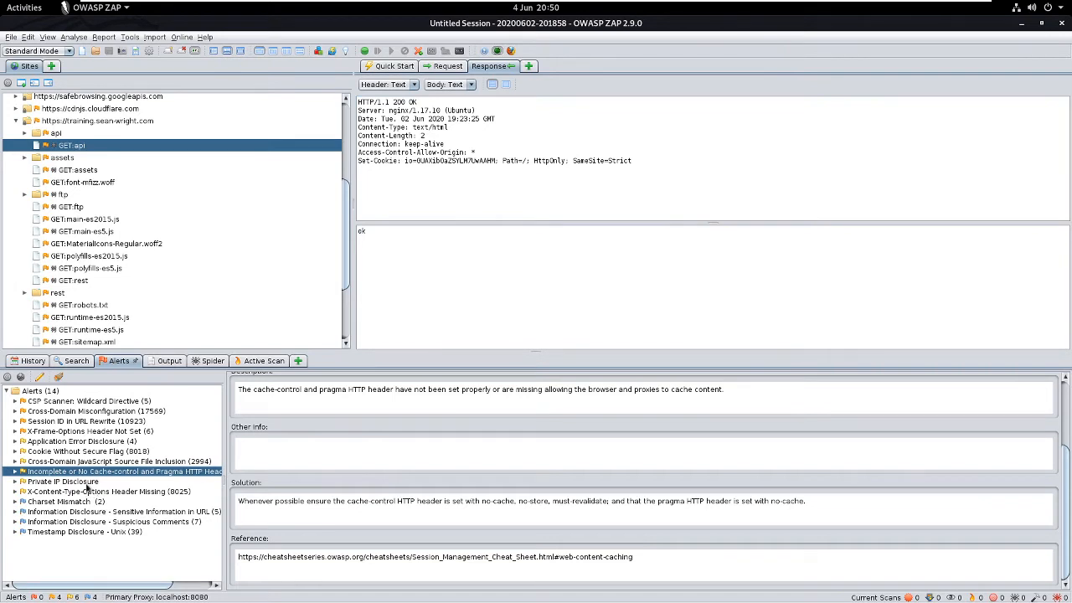
Step: Open the Private IP Disclosure instance and examine the JSON response body around and beyond the flagged private address
click(16, 482)
click(85, 496)
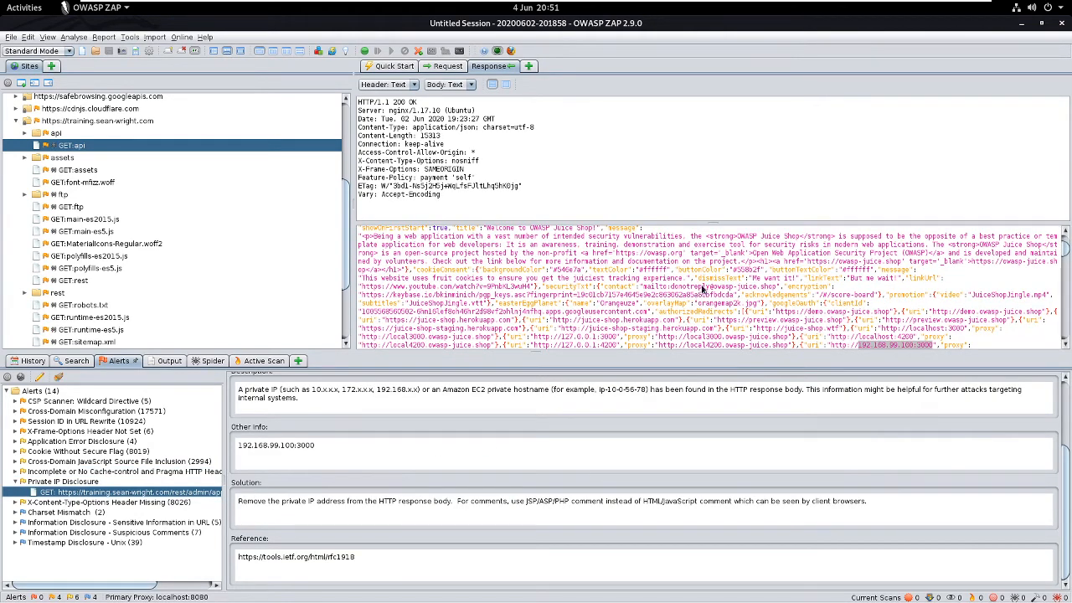
scroll(704, 291, down, 1)
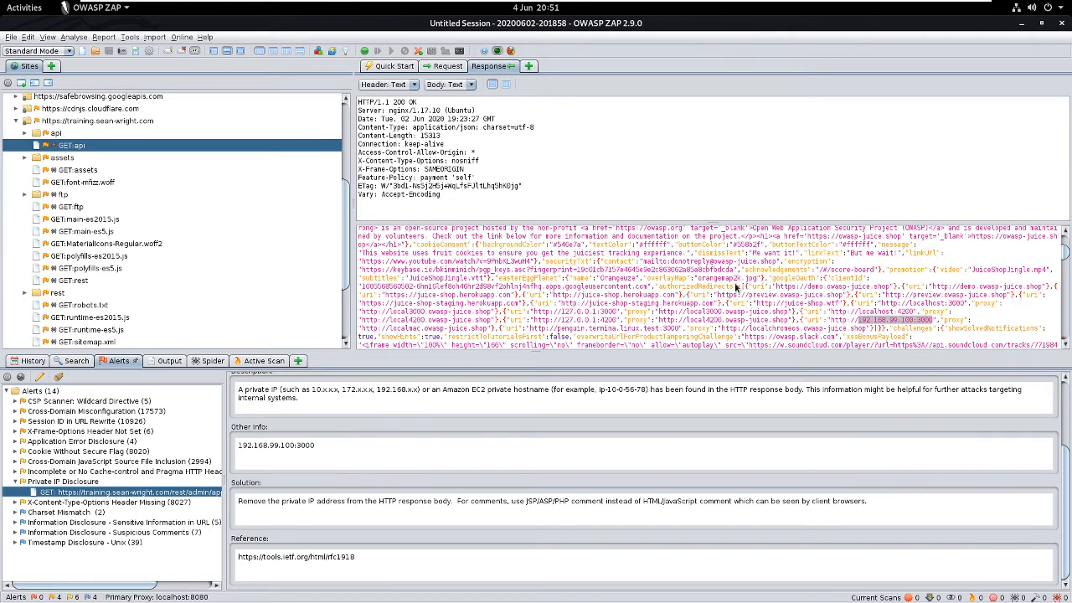
scroll(730, 285, down, 4)
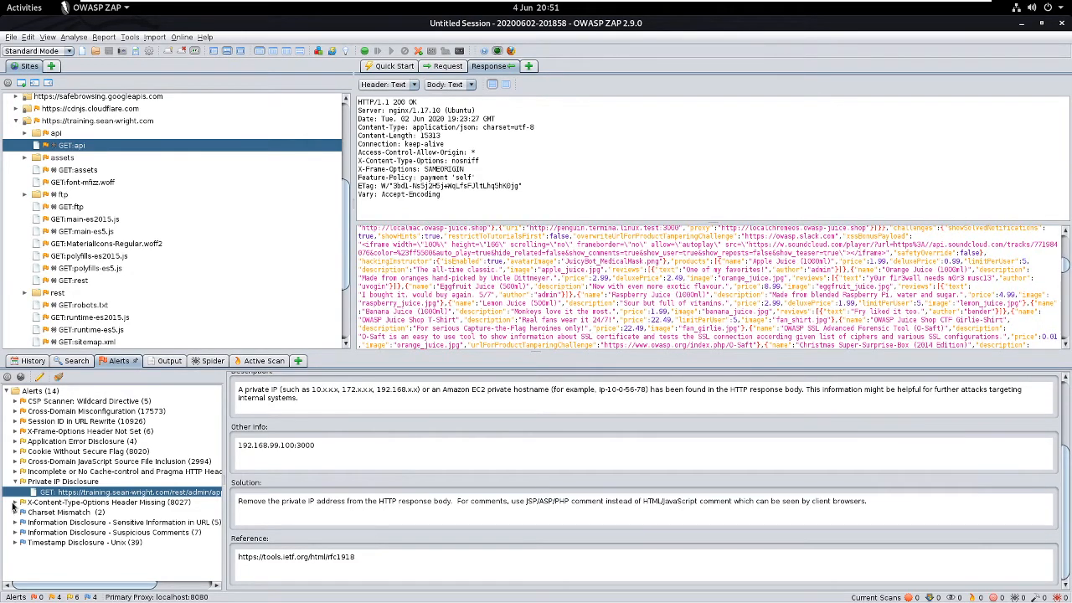
Step: Check a cdnjs and a socket.io instance of X-Content-Type-Options Header Missing, and collapse it along with Private IP Disclosure
click(15, 502)
click(121, 412)
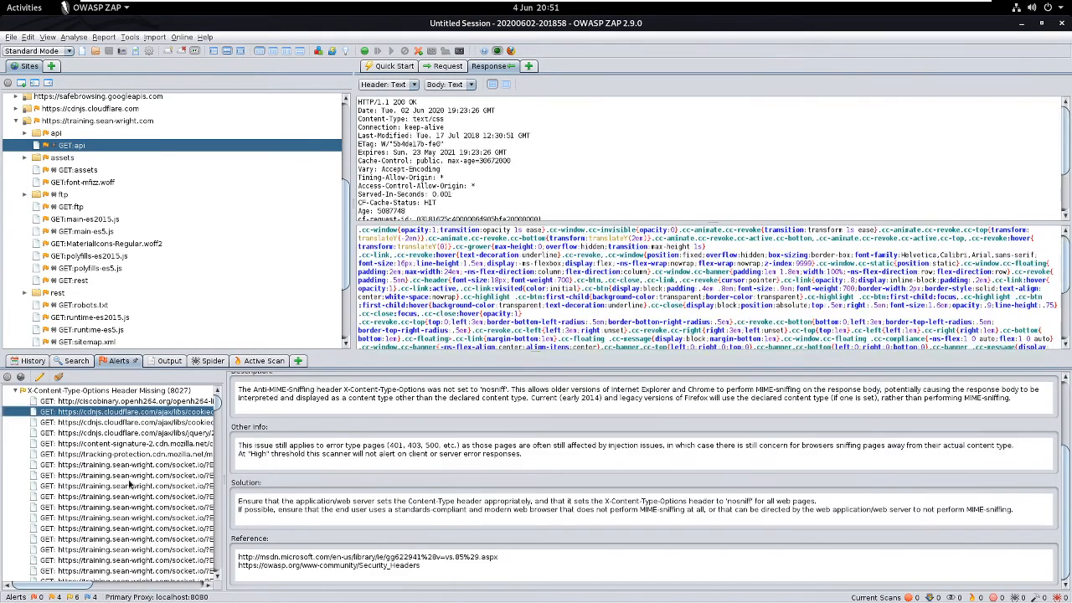
click(151, 508)
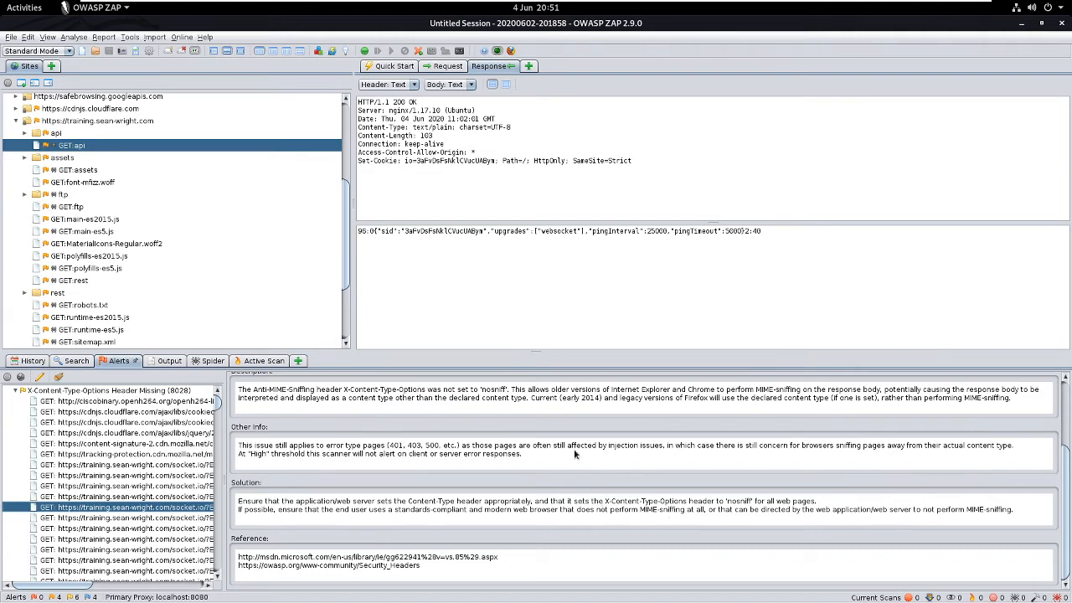
scroll(184, 506, up, 3)
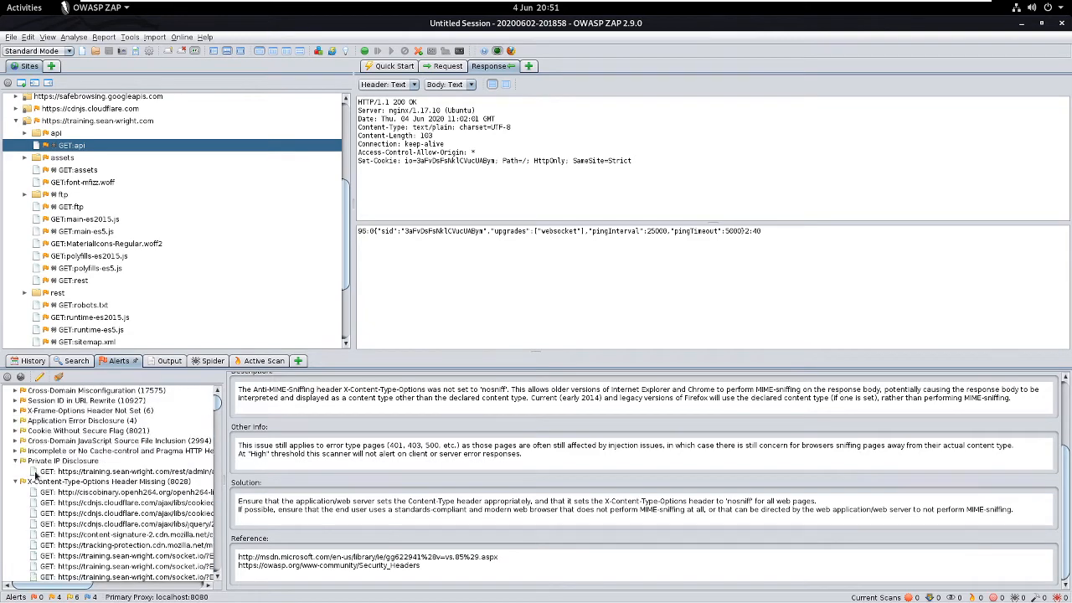
click(17, 483)
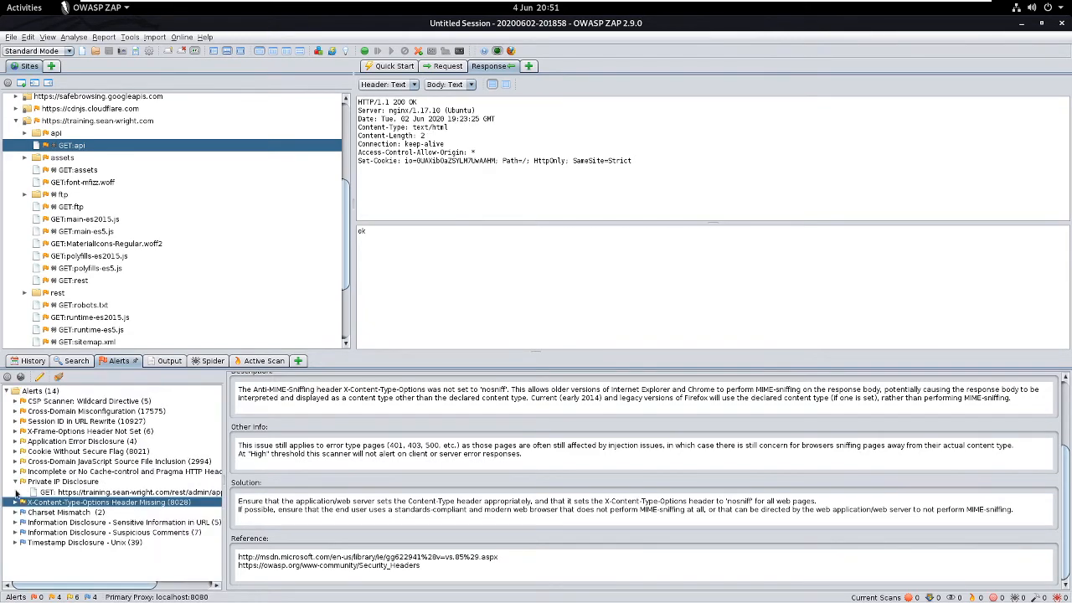
click(17, 482)
Step: Select the Charset Mismatch alert and look over the instances listed under it and both Information Disclosure alerts
click(42, 503)
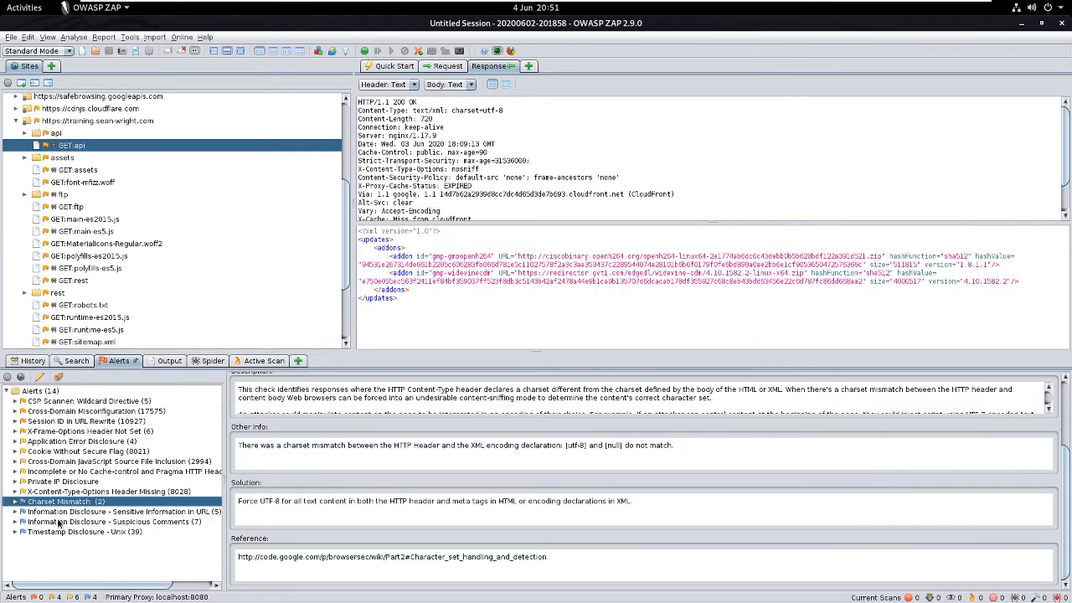
click(20, 511)
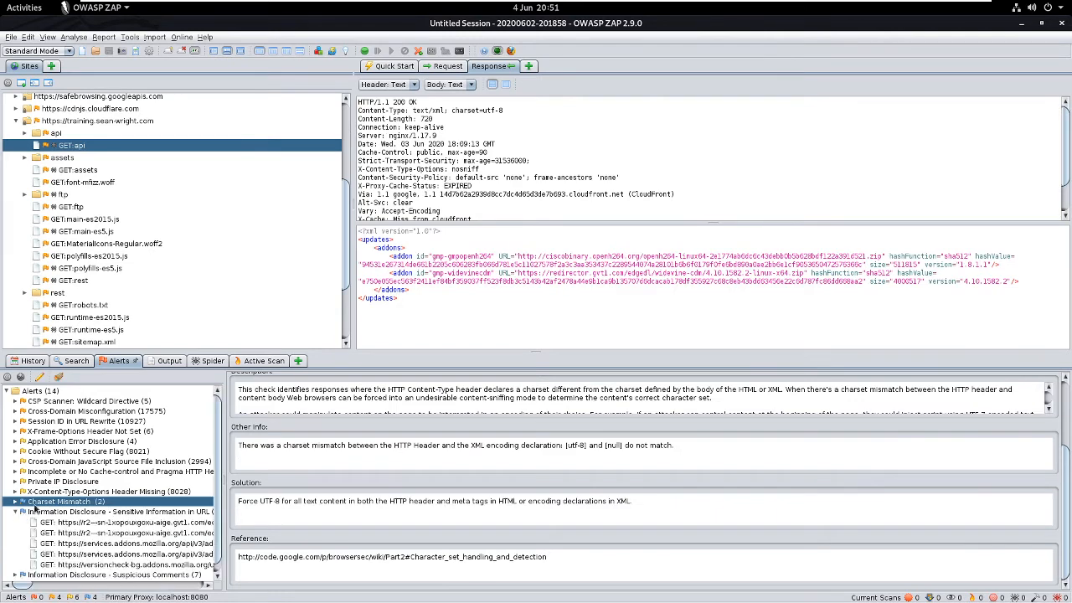
click(17, 502)
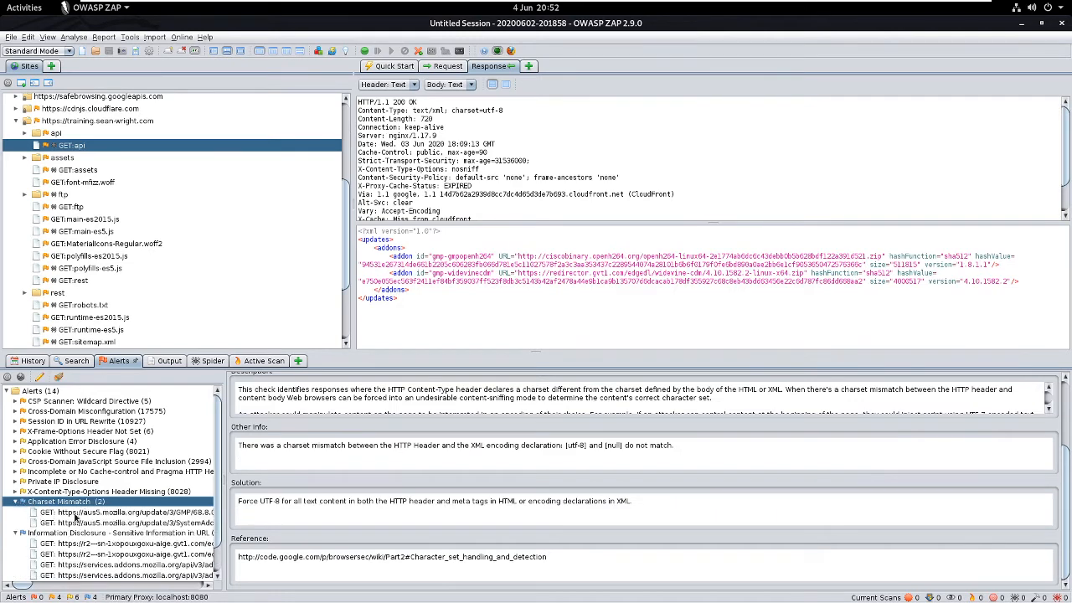
click(25, 511)
click(23, 501)
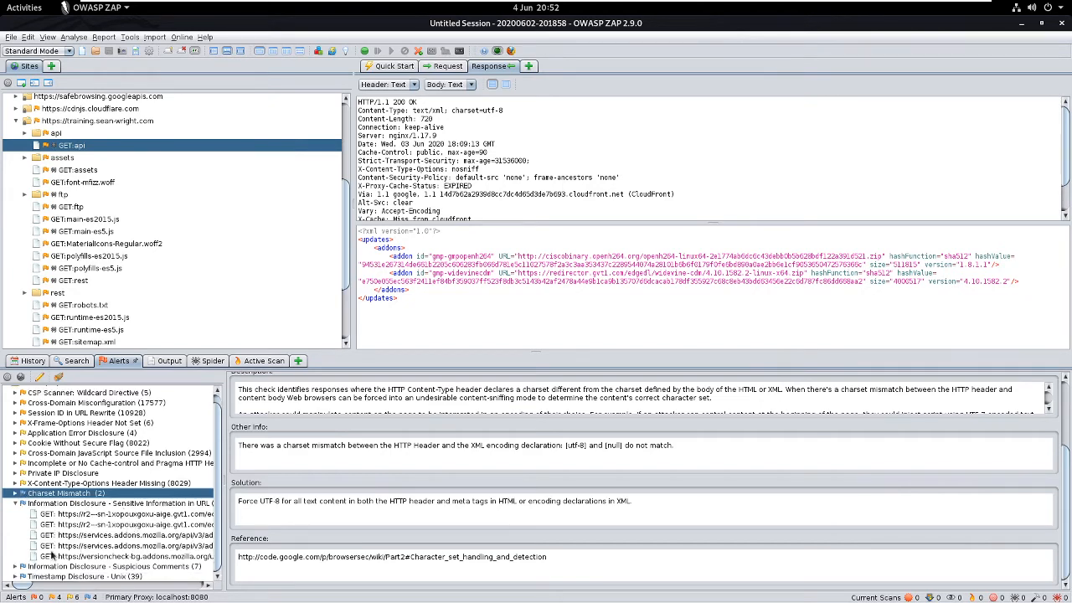
click(15, 567)
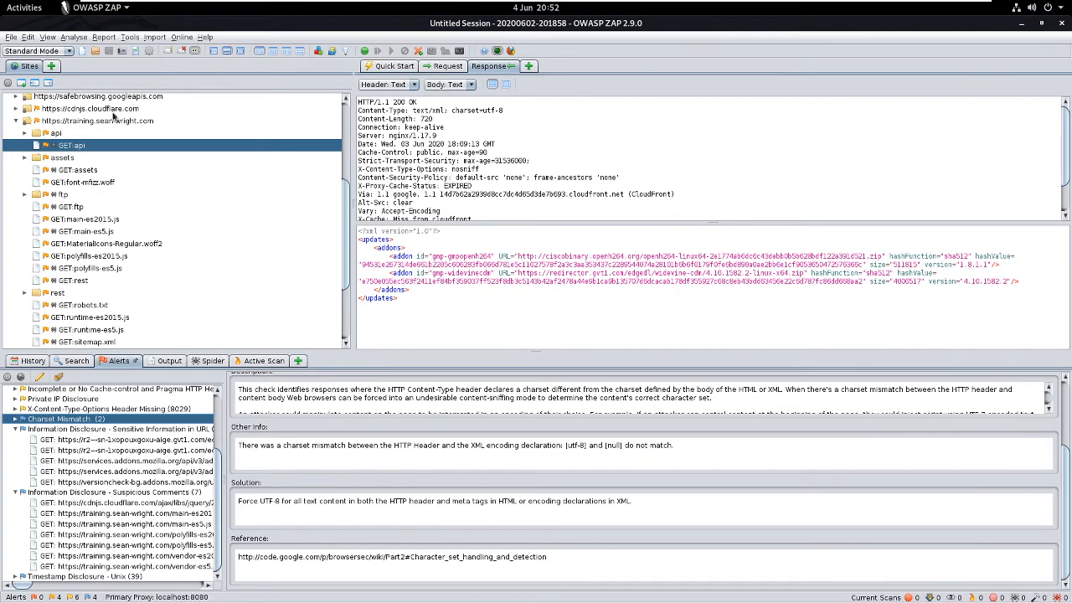
Step: Check which alerts are recorded for the training site's node in the sites tree
right_click(141, 123)
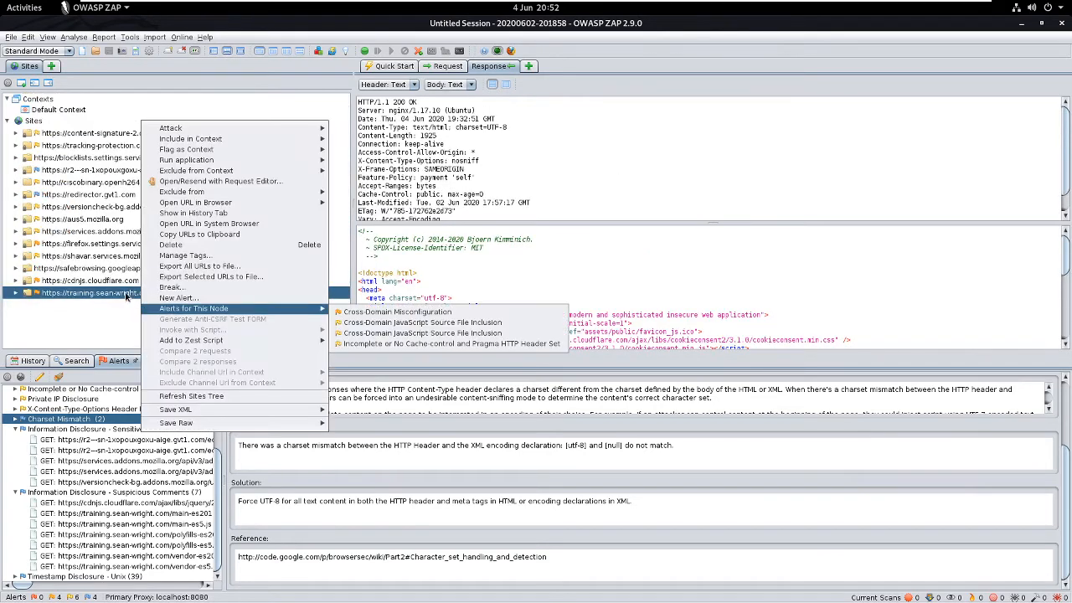
click(75, 435)
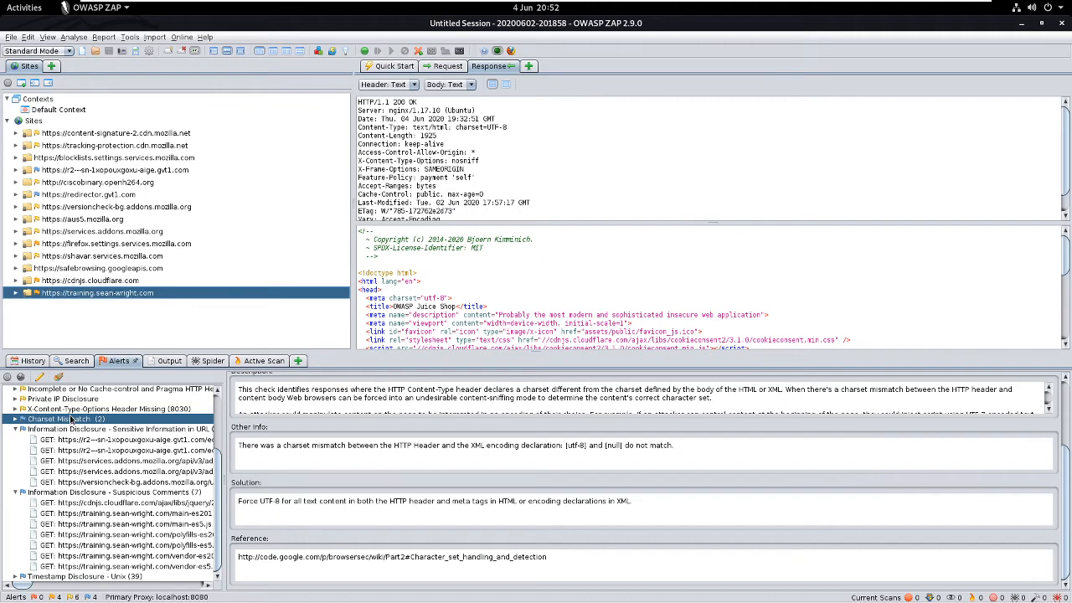
Step: Inspect the responses of the two aus5.mozilla.org instances under Charset Mismatch and collapse the alert
click(15, 421)
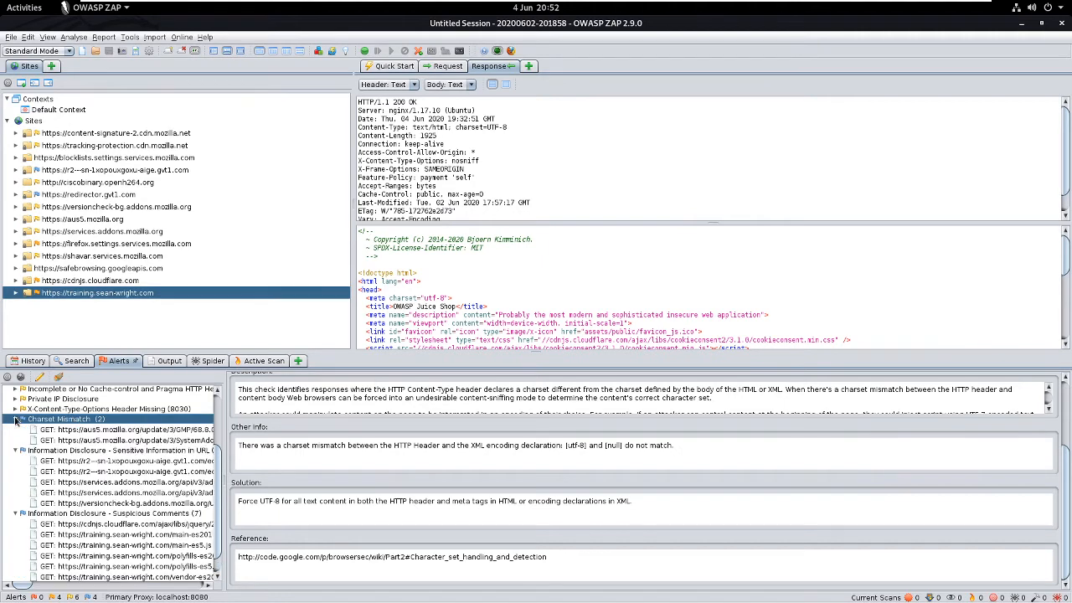
click(88, 429)
click(95, 441)
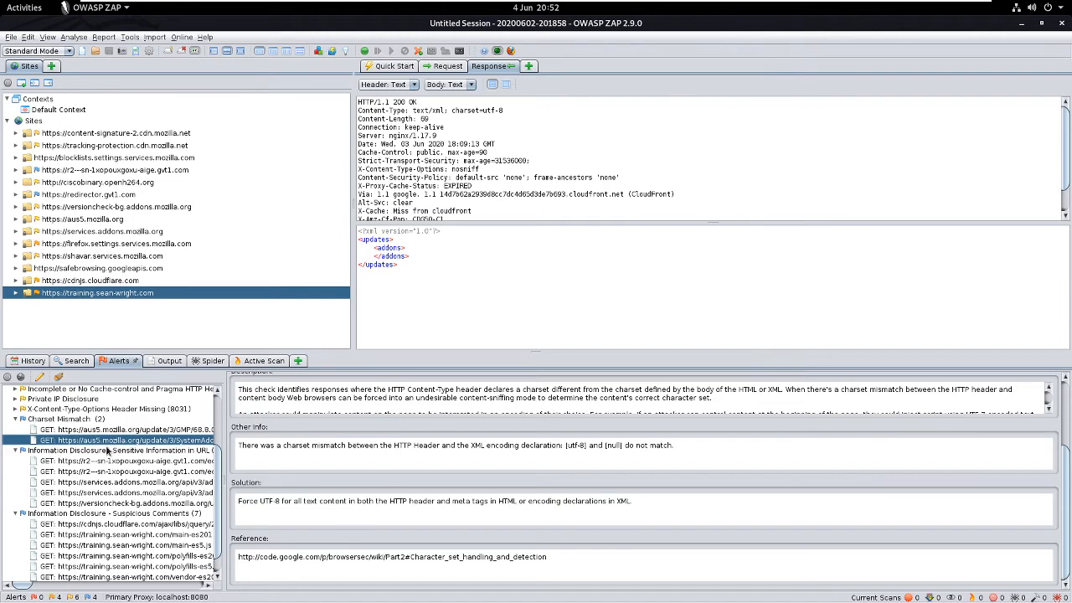
click(18, 421)
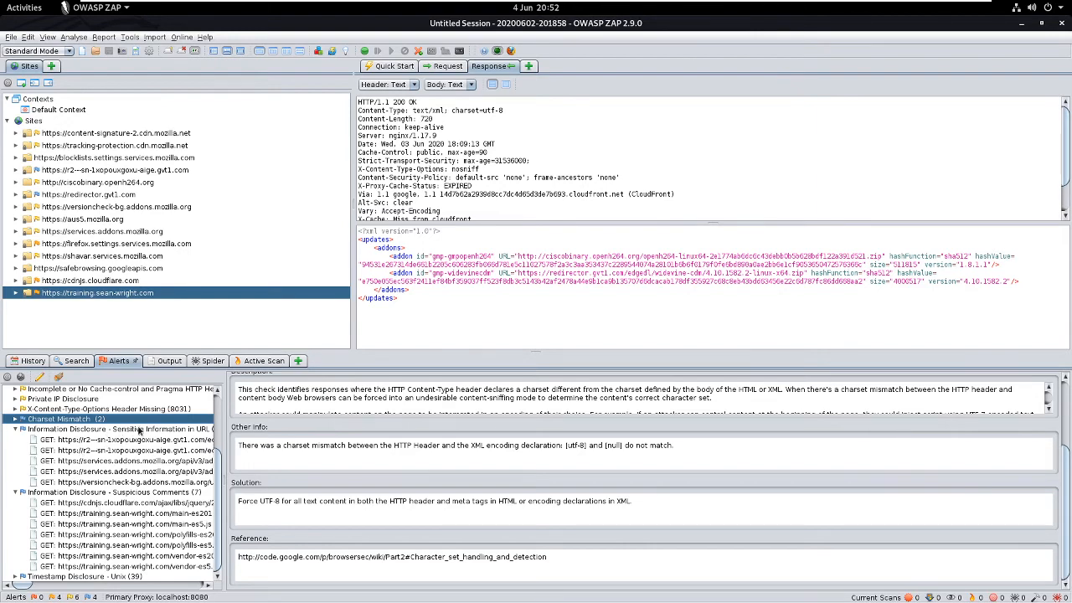
Step: Read the description and solution of Information Disclosure - Sensitive Information in URL and collapse the alert
click(140, 430)
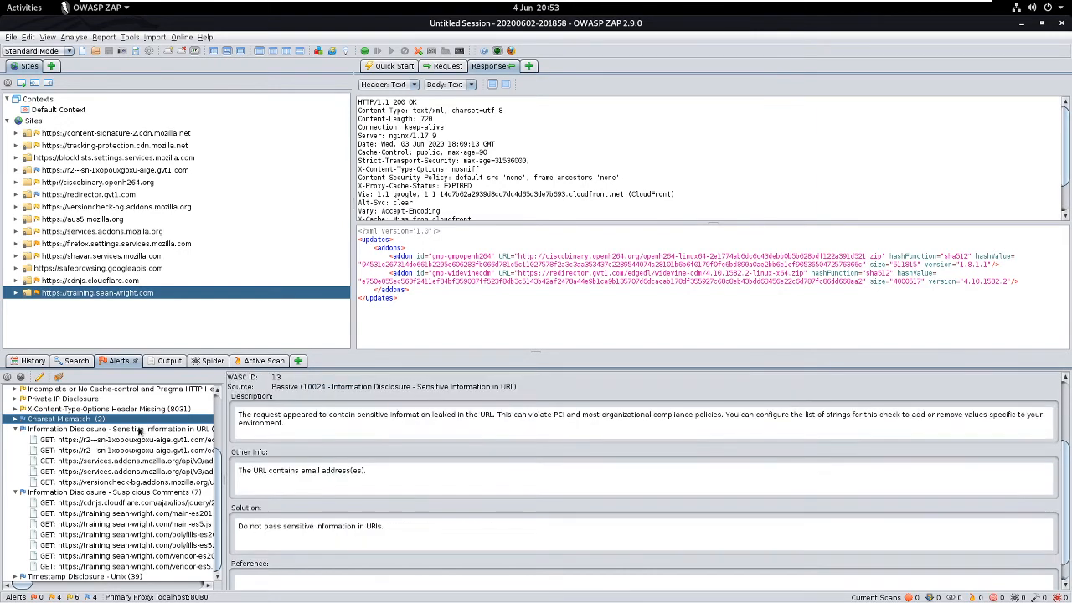
click(18, 429)
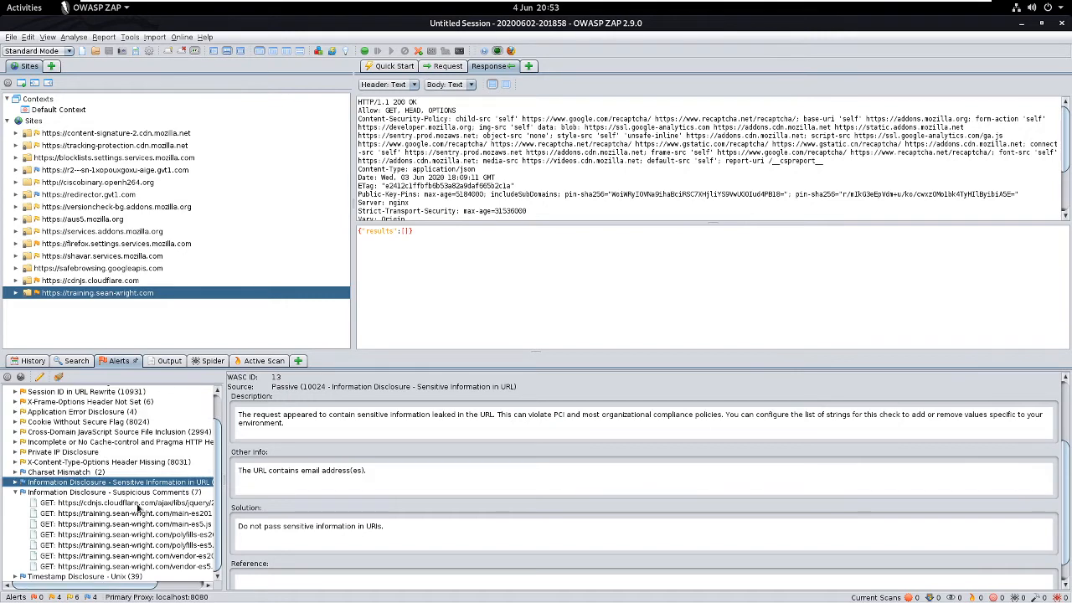
Step: Open the cdnjs jQuery instance of Information Disclosure - Suspicious Comments and look through its JavaScript response body
click(138, 504)
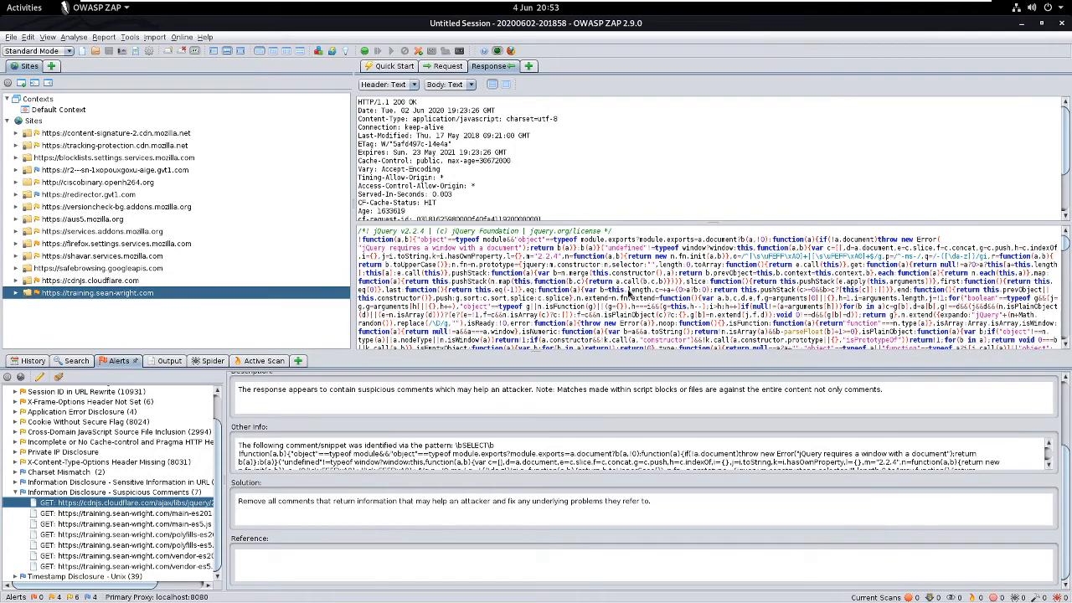
scroll(628, 292, down, 7)
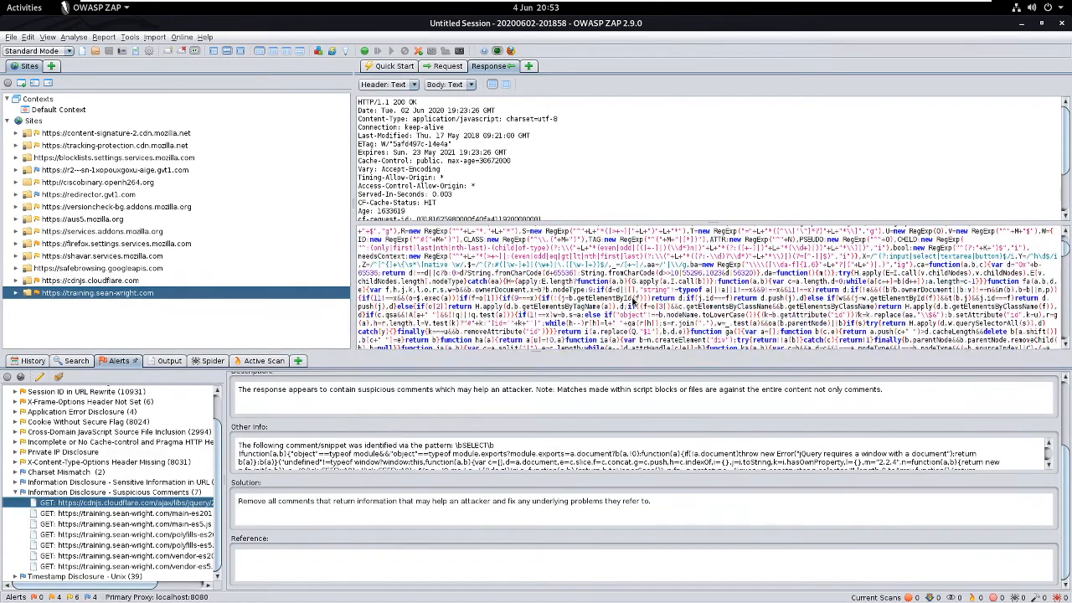
scroll(662, 314, down, 4)
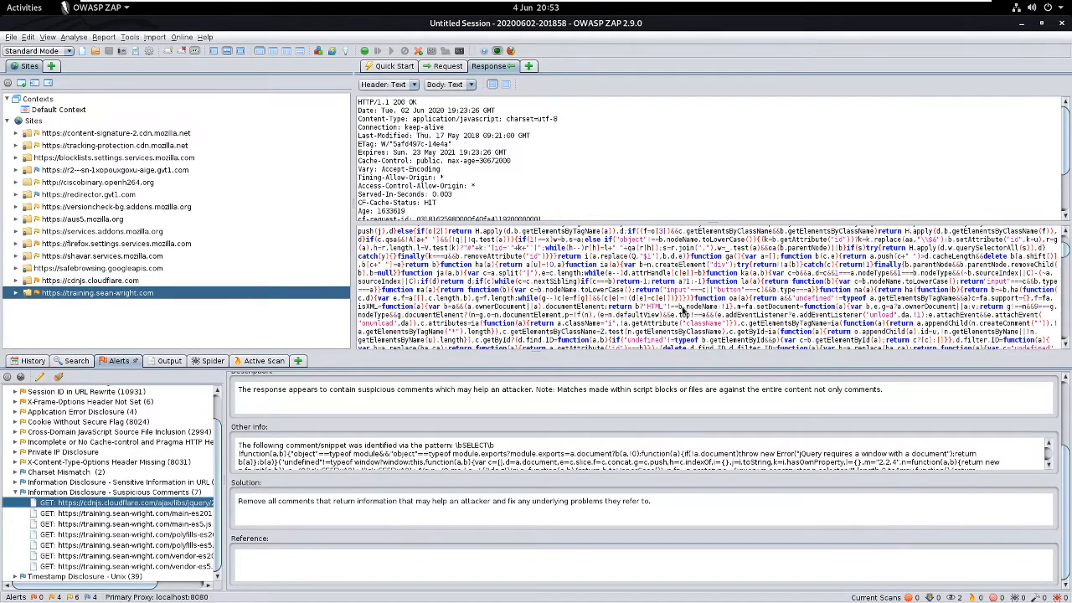
scroll(977, 299, down, 8)
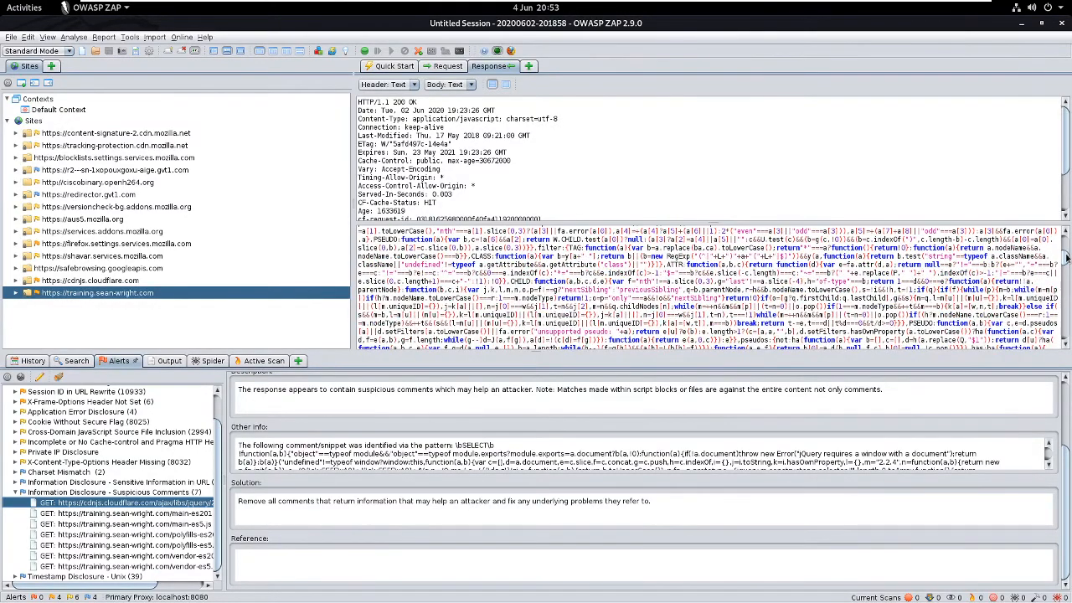
drag(1065, 257, 1064, 293)
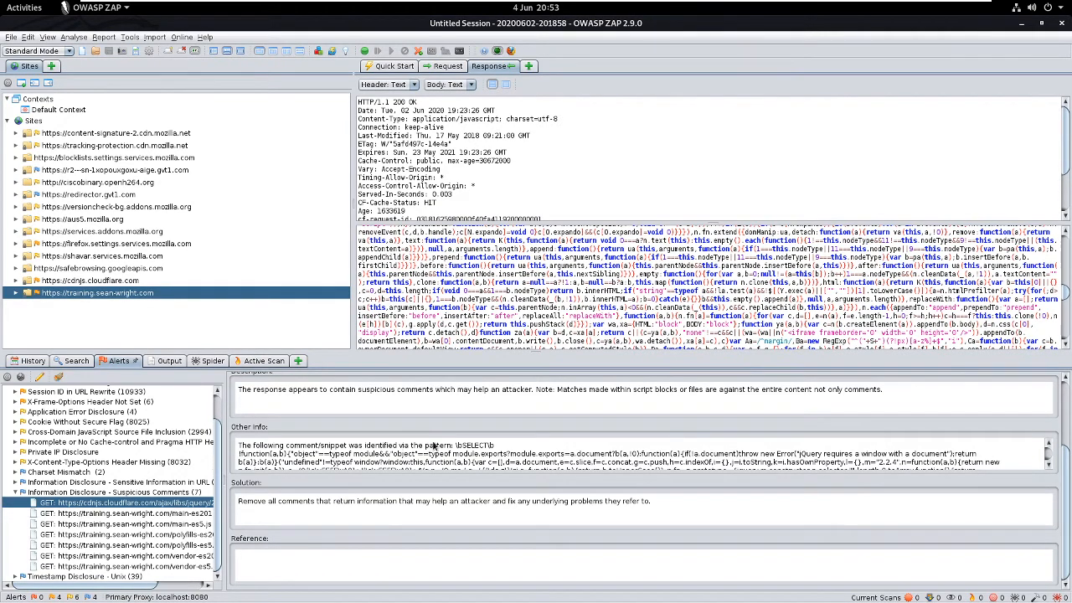
Step: Examine the Other Info snippet of the jQuery Suspicious Comments instance for the flagged SELECT pattern
scroll(433, 446, down, 1)
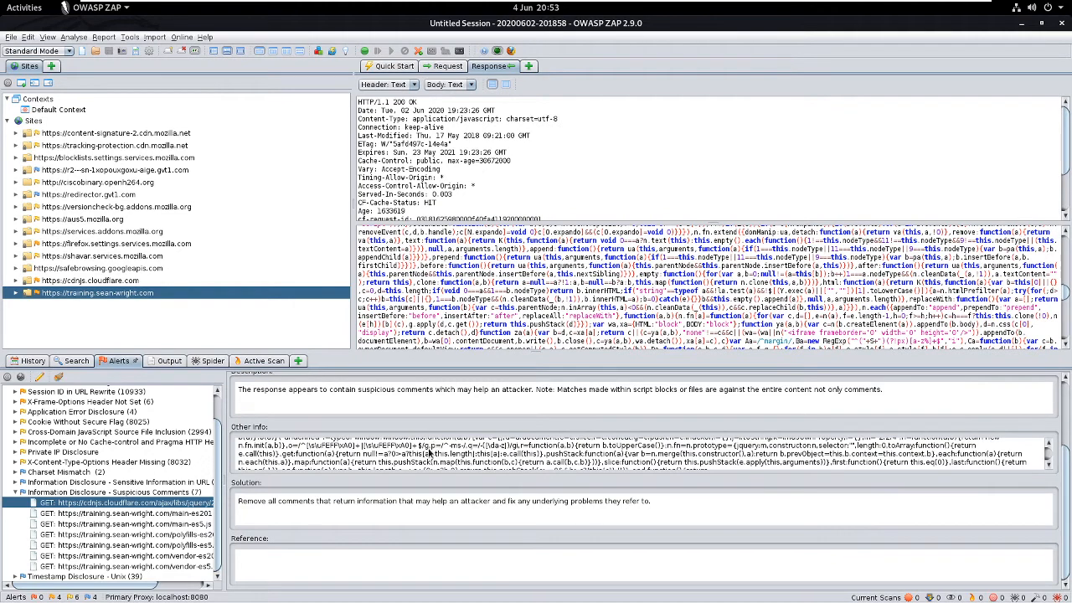
scroll(430, 452, down, 5)
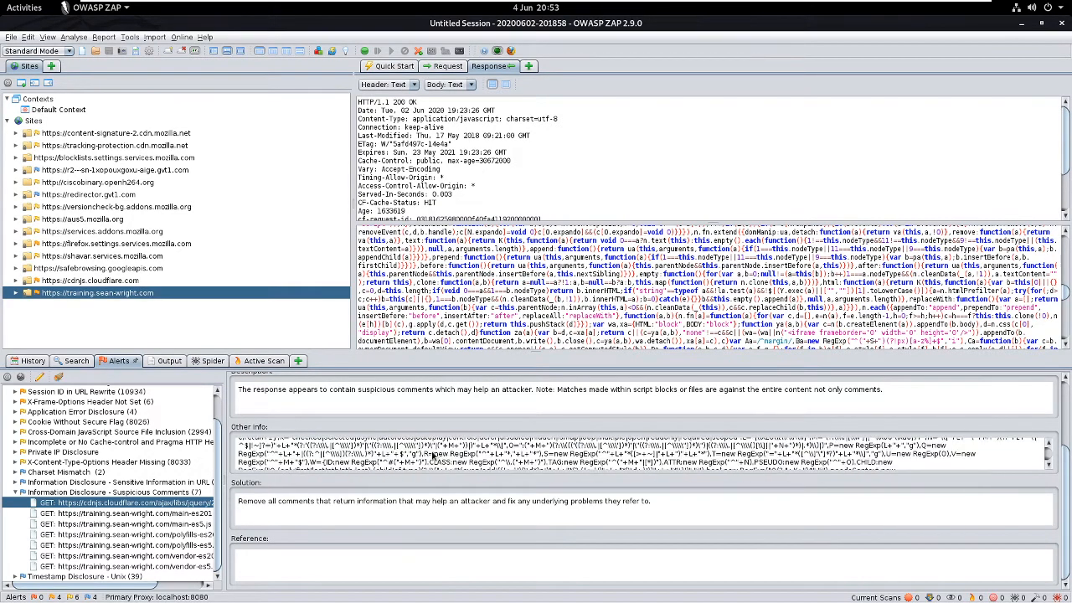
scroll(434, 456, down, 5)
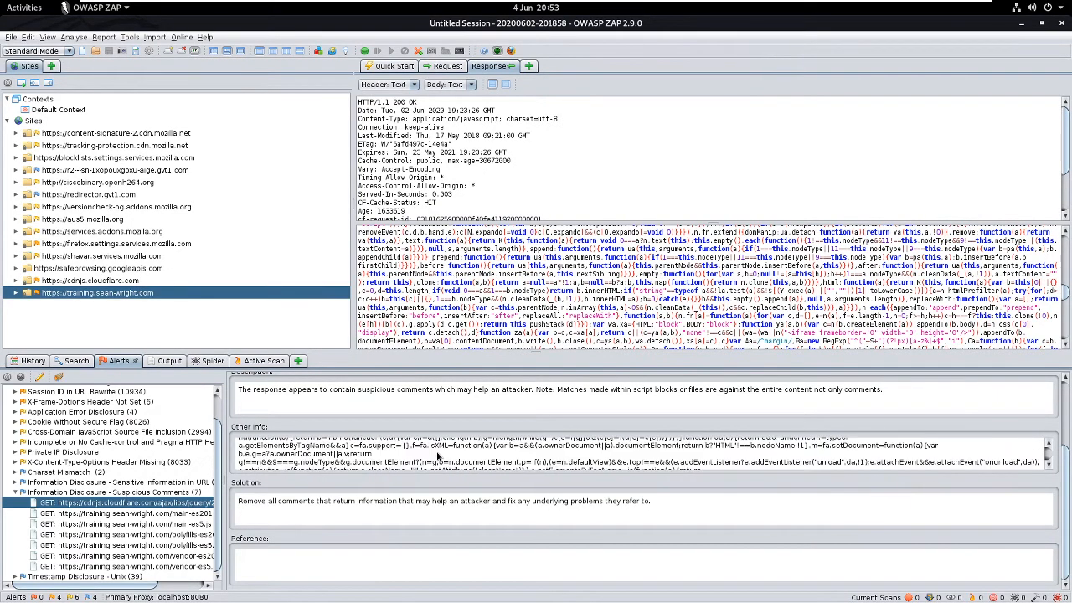
scroll(439, 457, down, 2)
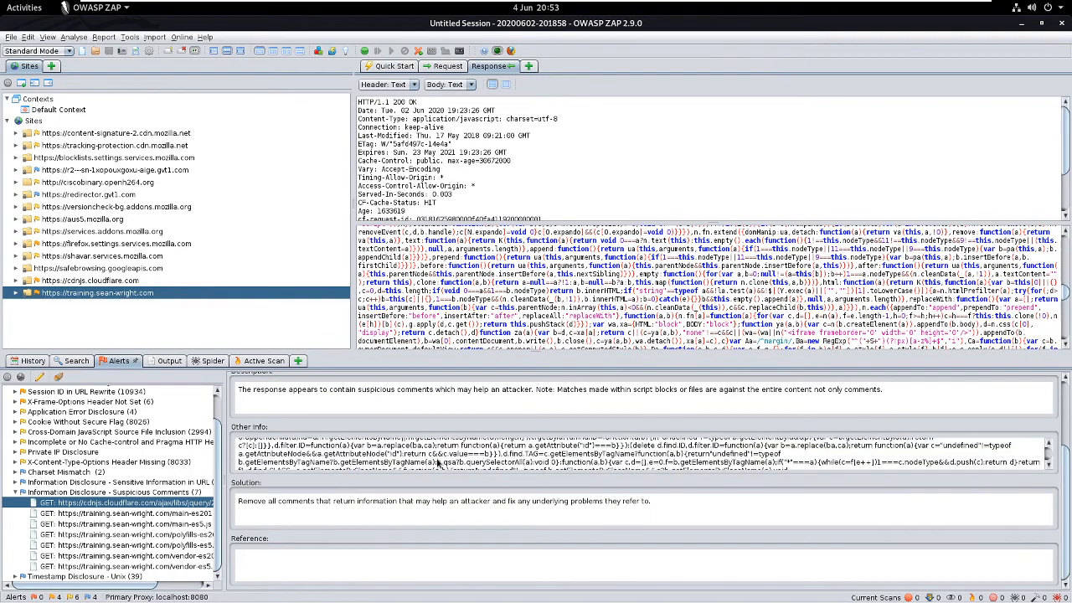
Step: Check the flagged snippets of the training site's main-es2015, polyfills-es2015 and main-es5.js instances under Suspicious Comments
click(191, 517)
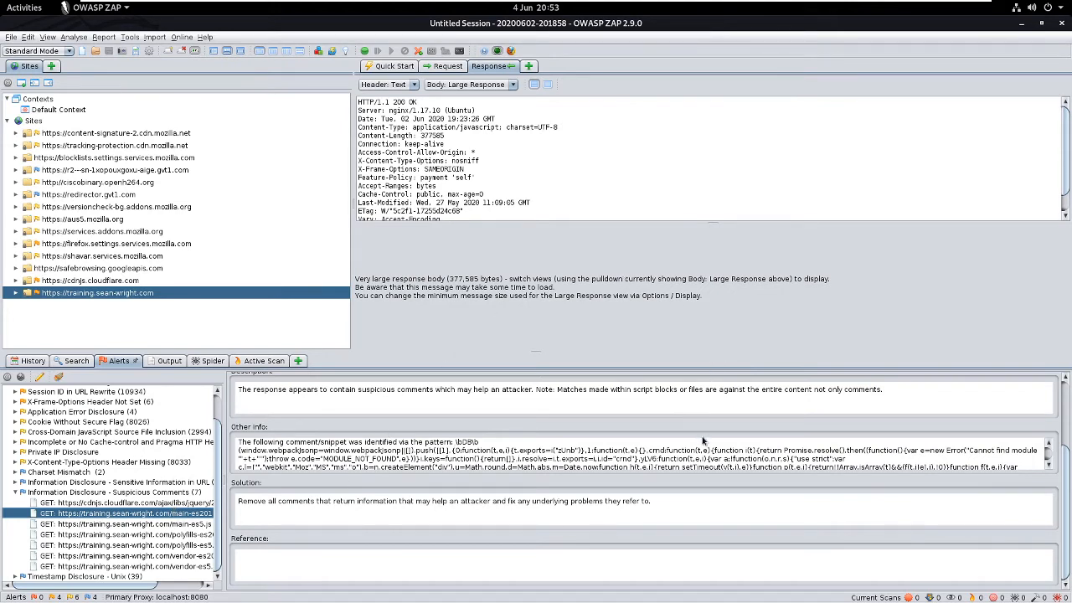
scroll(714, 452, down, 6)
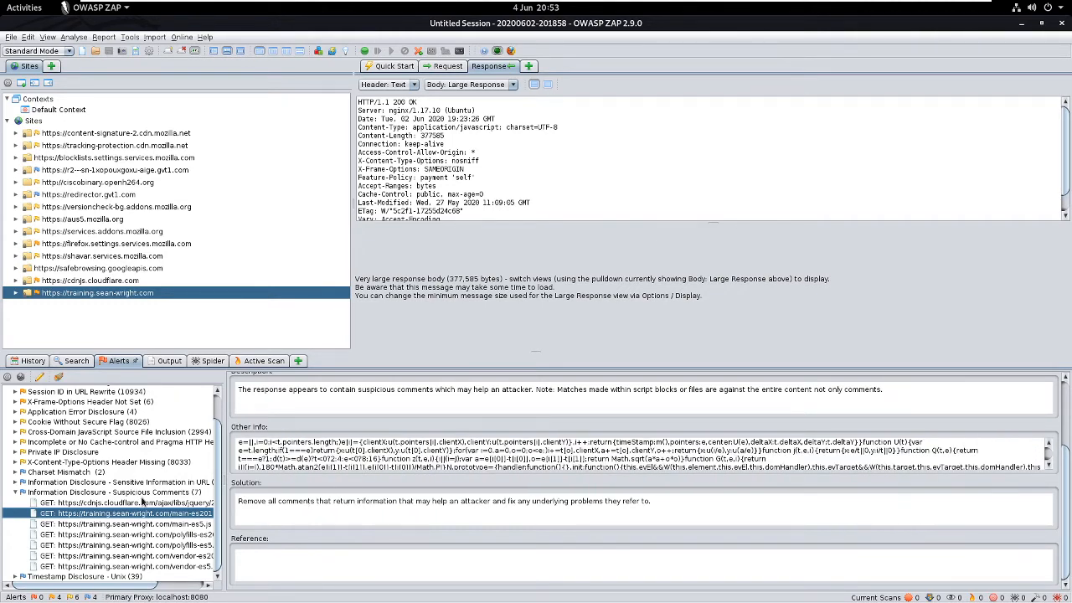
click(165, 533)
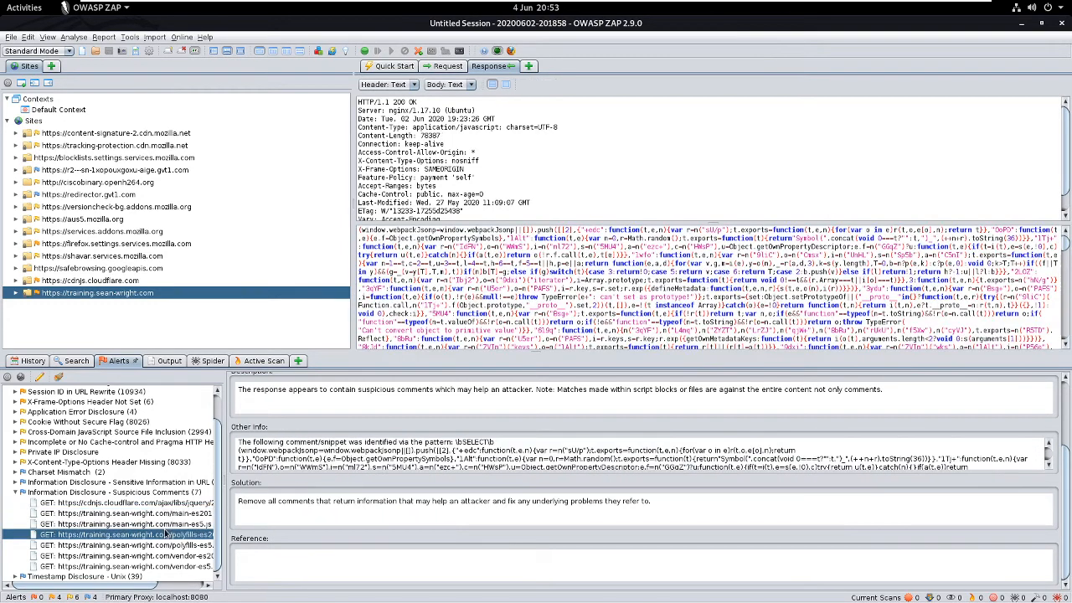
click(163, 523)
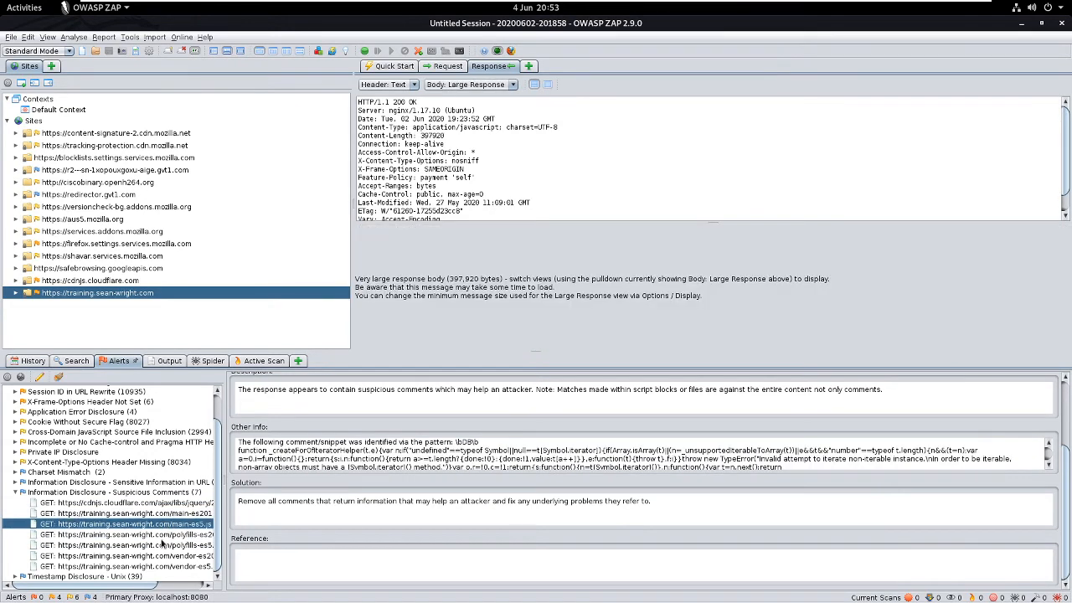
Step: Examine the Other Info snippets of the training site's two vendor script instances under Suspicious Comments
click(159, 556)
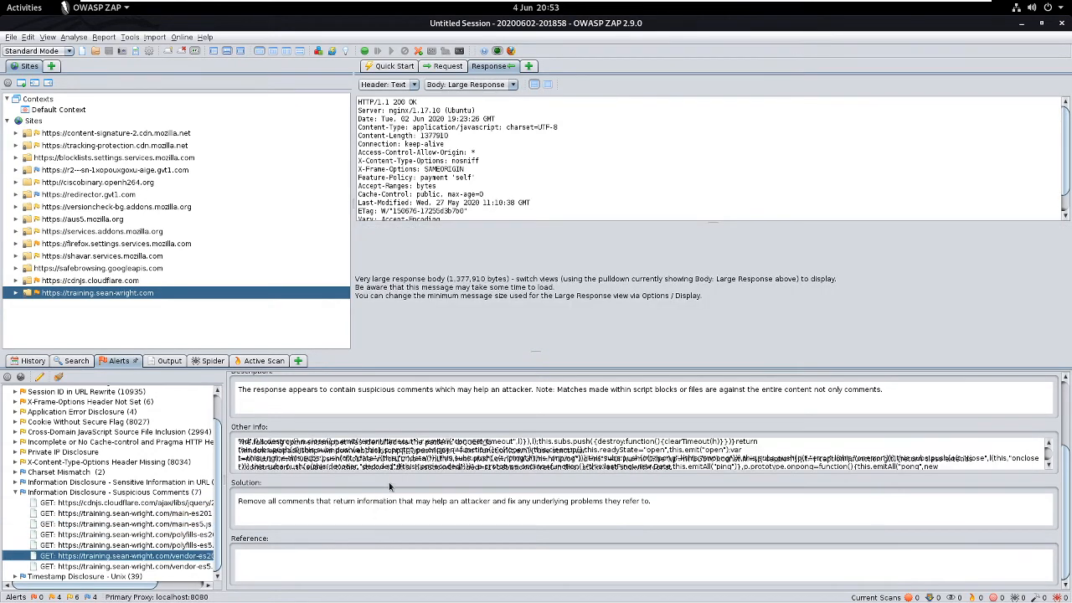
scroll(445, 462, down, 2)
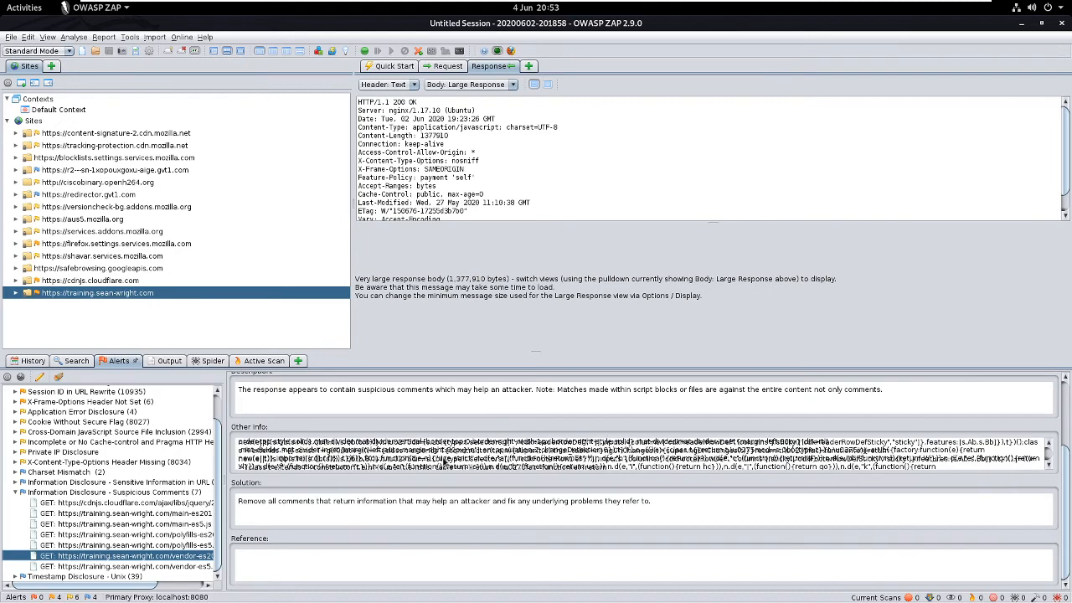
scroll(445, 461, down, 6)
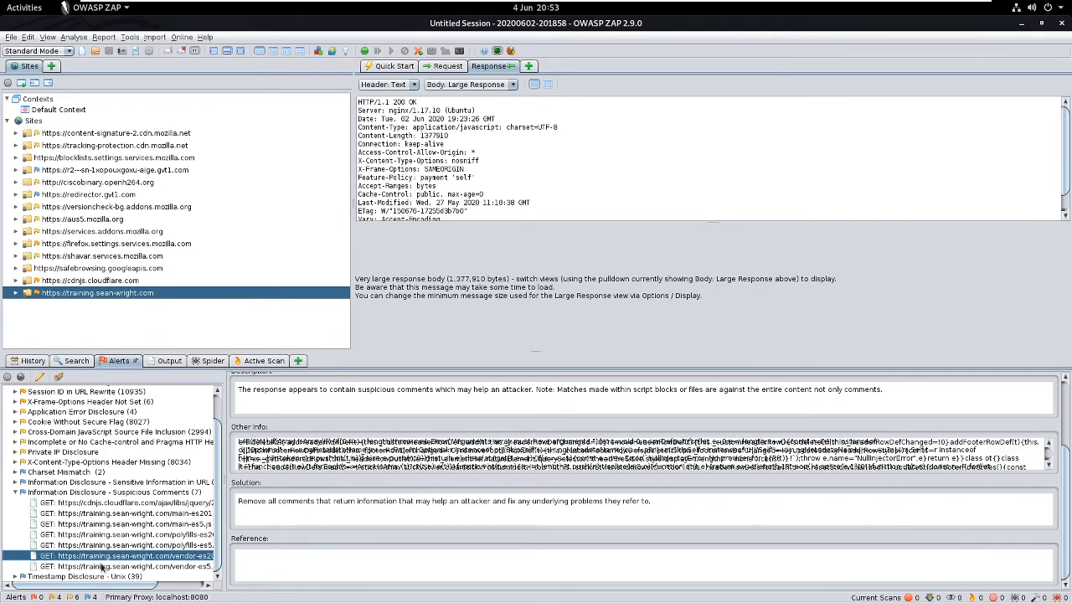
click(101, 566)
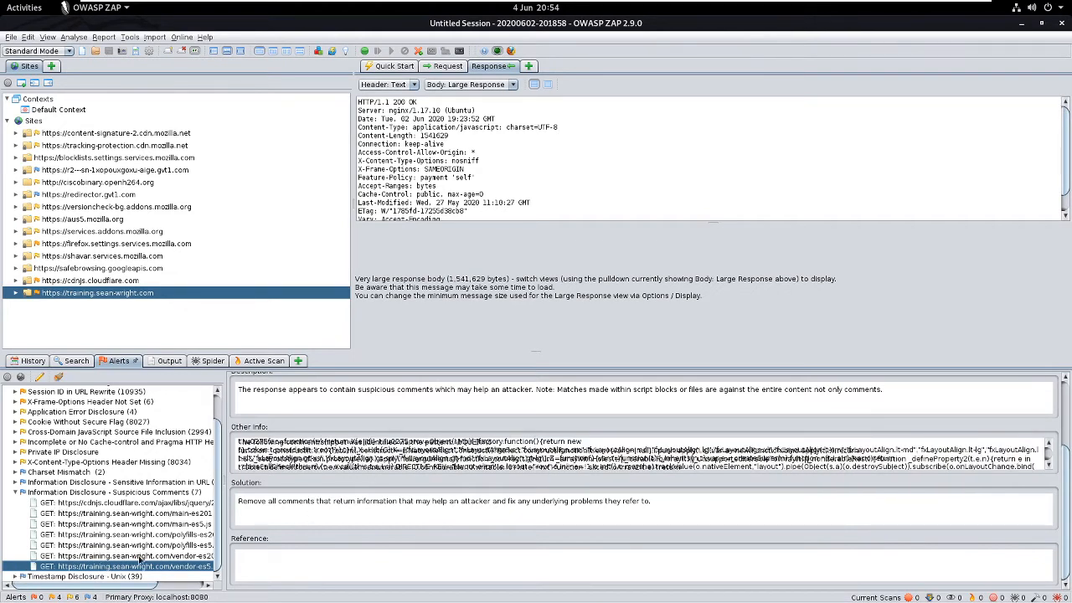
Step: Minimize ZAP and bring up the Nikto Report in a maximized Firefox window
click(1019, 24)
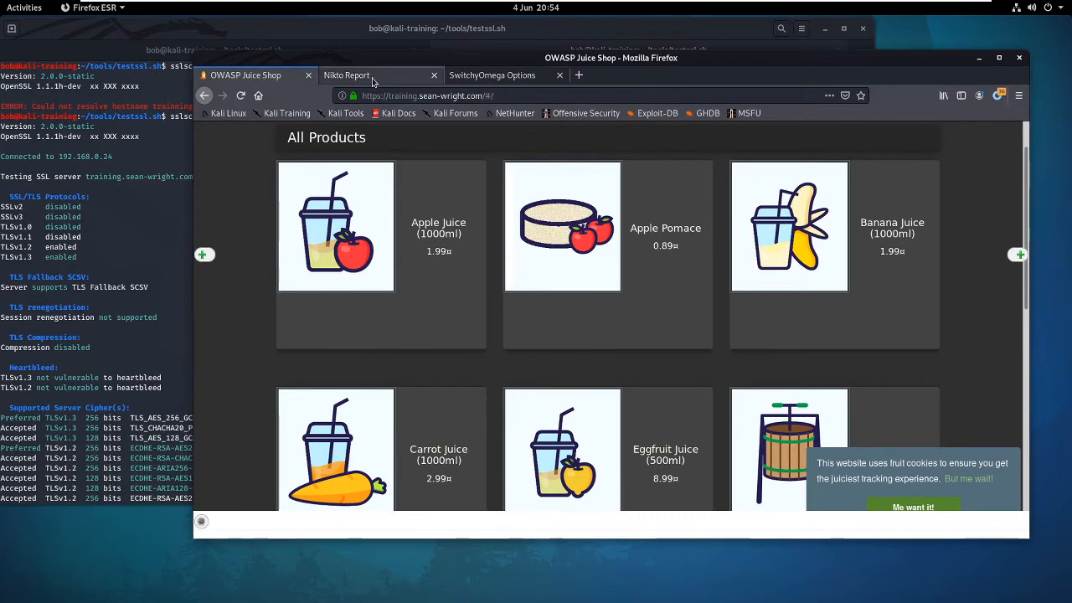
click(401, 77)
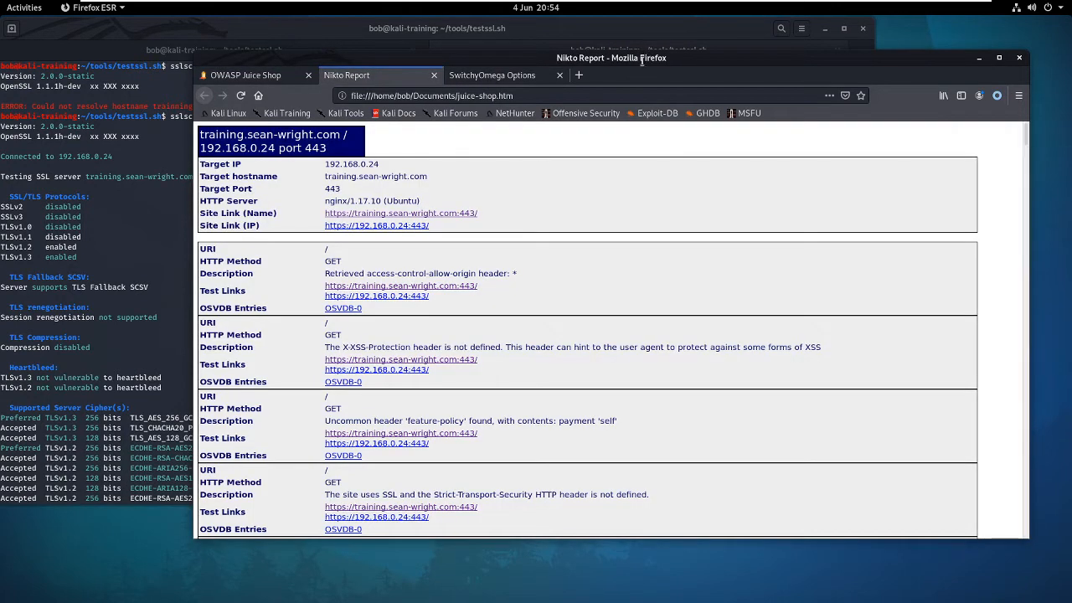
double_click(647, 59)
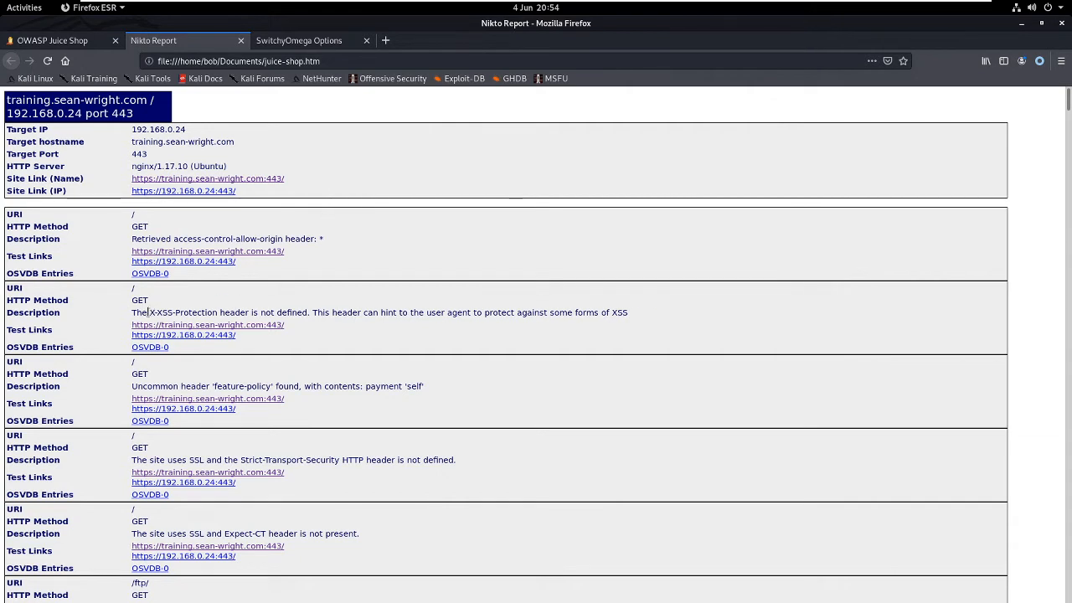
Step: Highlight X-XSS-Protection in the Nikto report and read the header findings through to the /ftp/ and robots.txt entries
drag(148, 312, 216, 311)
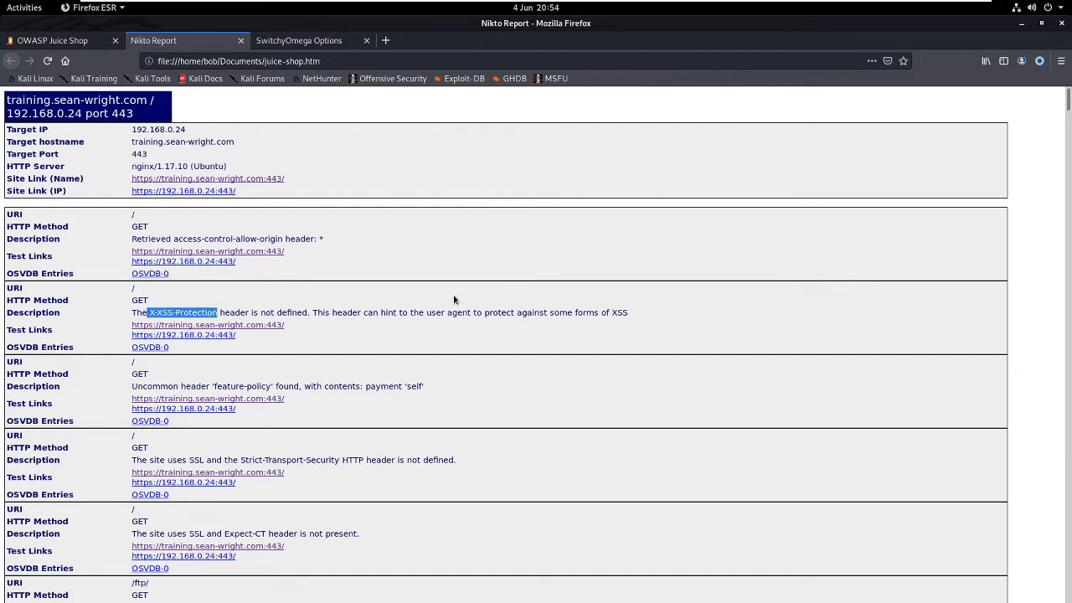
scroll(453, 300, down, 2)
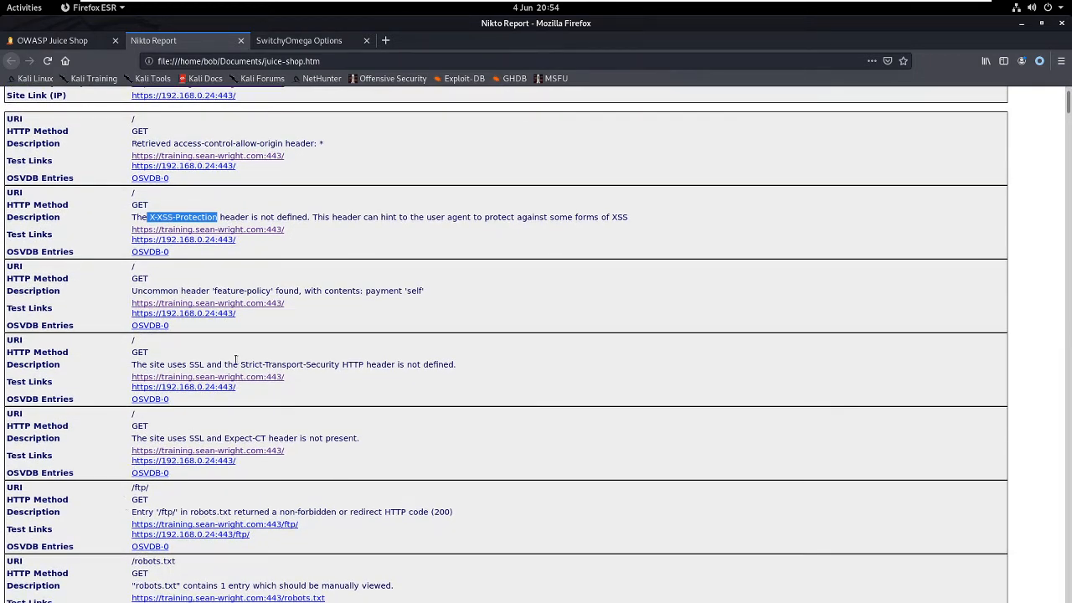
scroll(329, 309, down, 1)
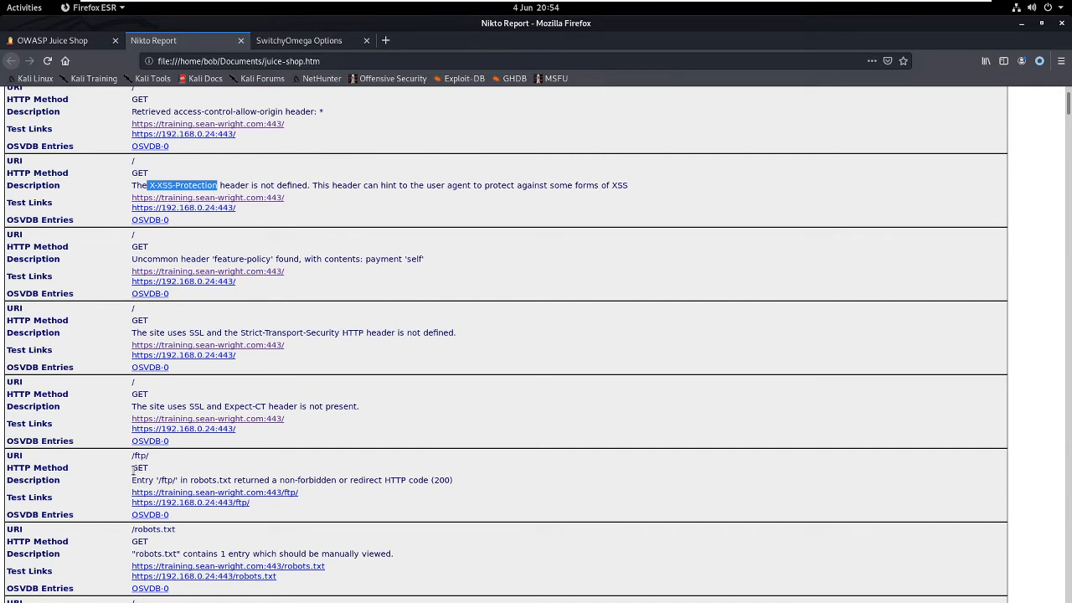
Step: Switch from the Nikto report to the Juice Shop page and load the training site's robots.txt
click(197, 478)
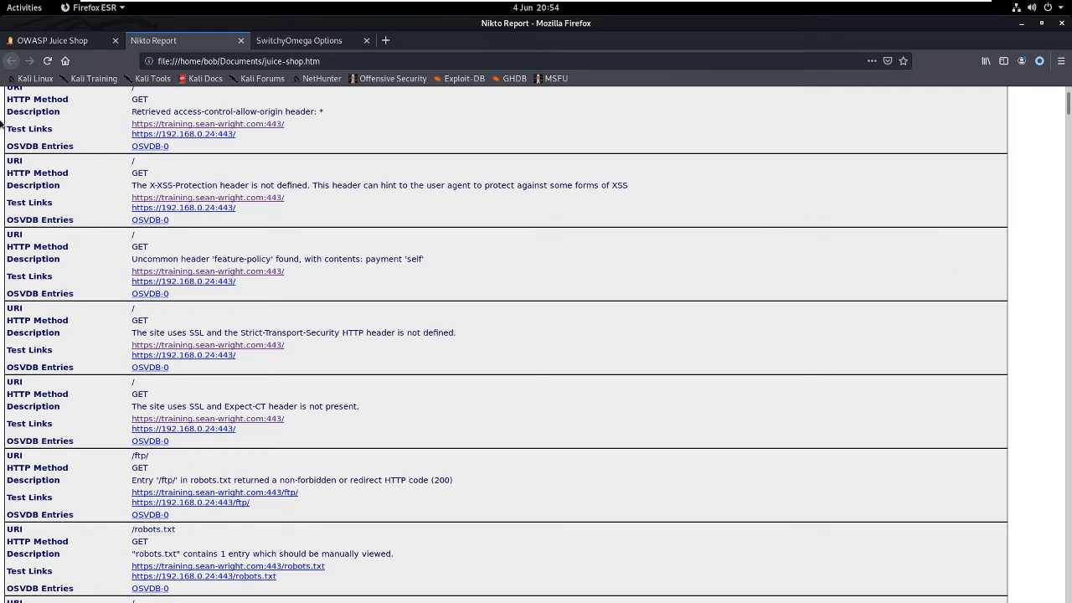
click(79, 42)
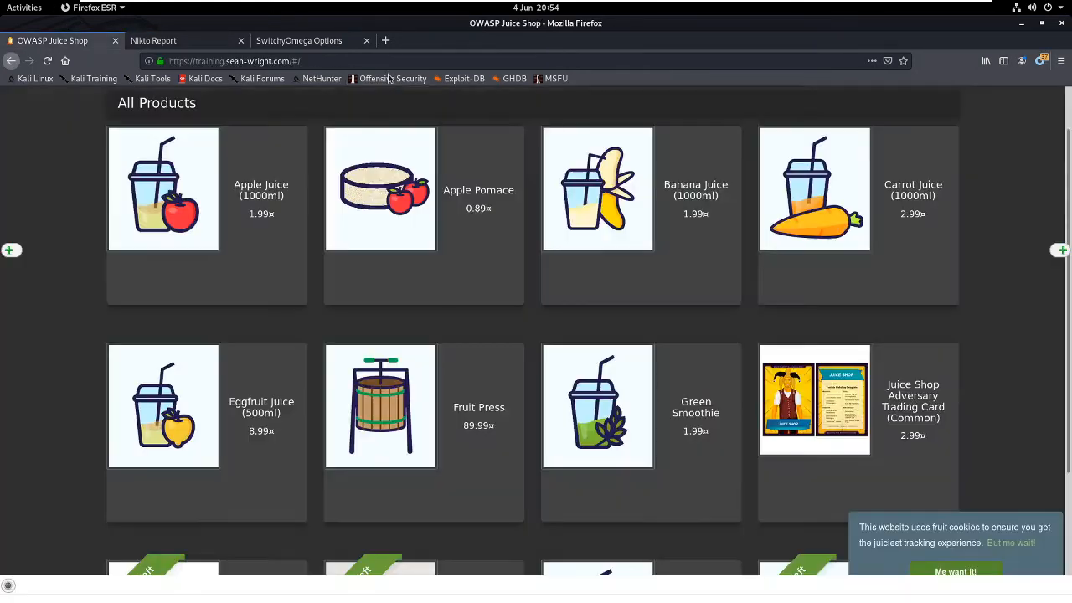
drag(289, 61, 339, 58)
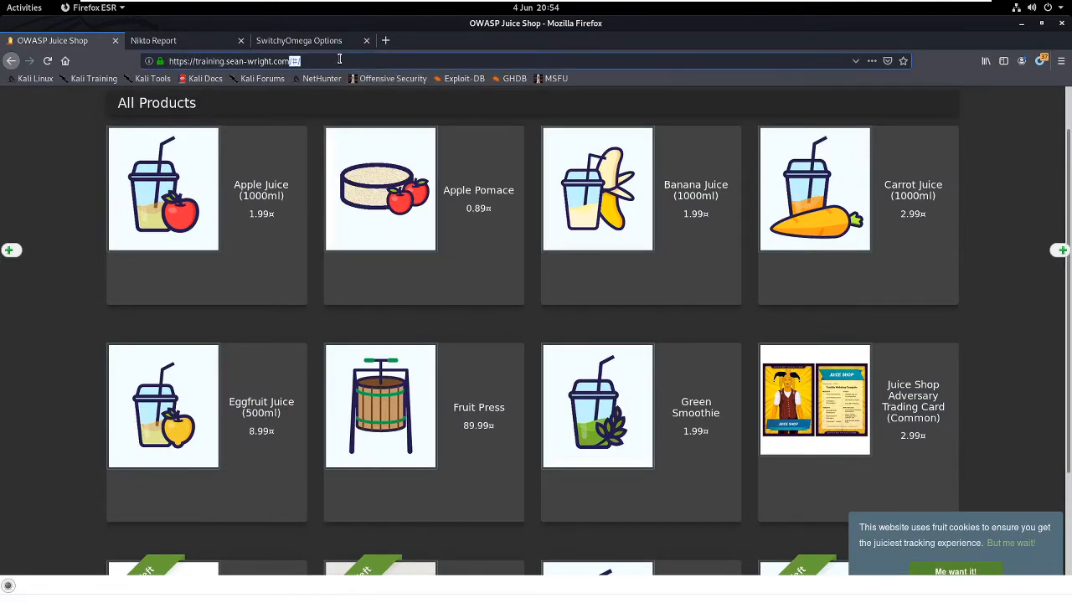
key(BackSpace)
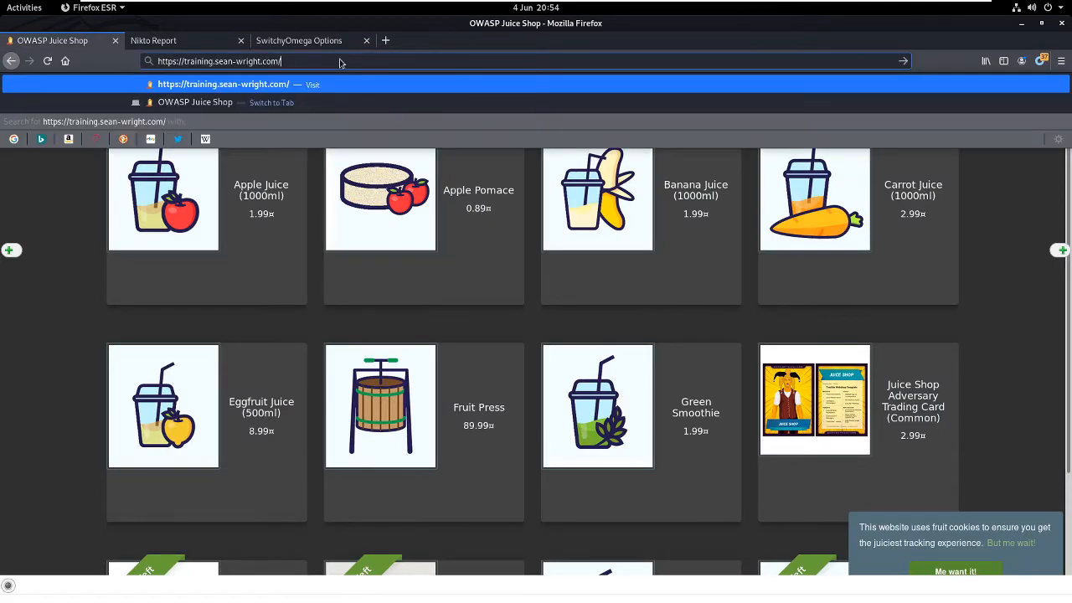
text(robo)
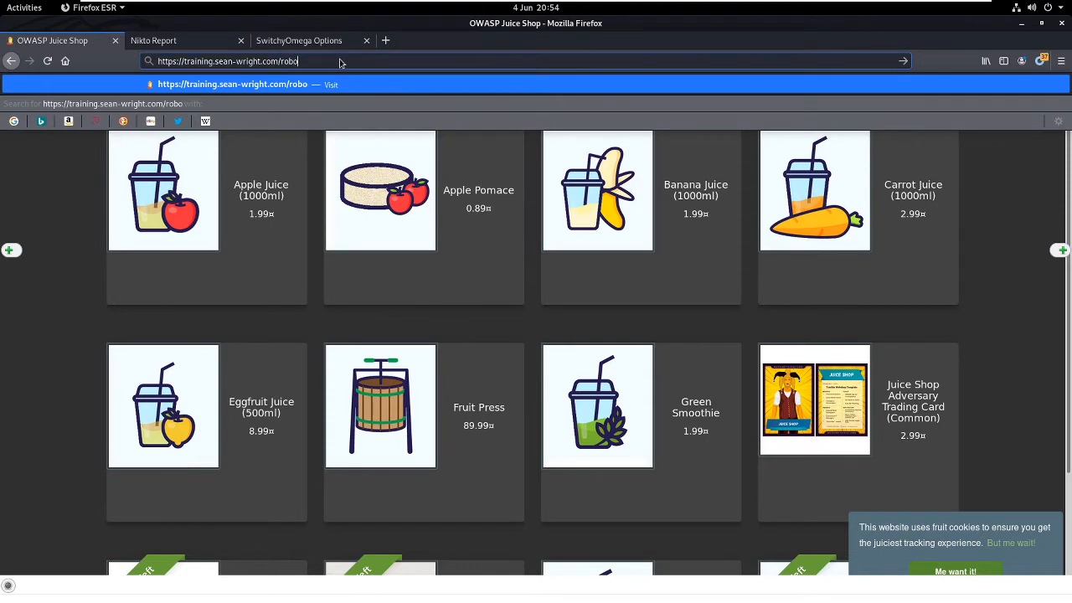
text(ts.txt)
key(Return)
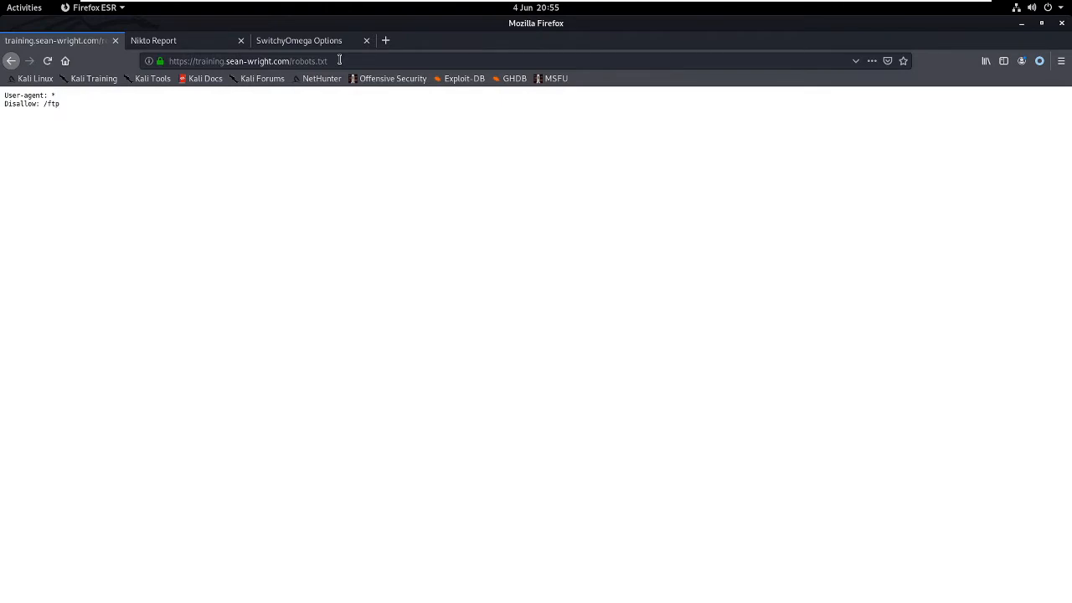
Step: Highlight the disallowed /ftp path in robots.txt and load the training site's /ftp directory over HTTPS in a new tab
click(47, 102)
drag(47, 102, 70, 106)
click(385, 40)
text(http:/)
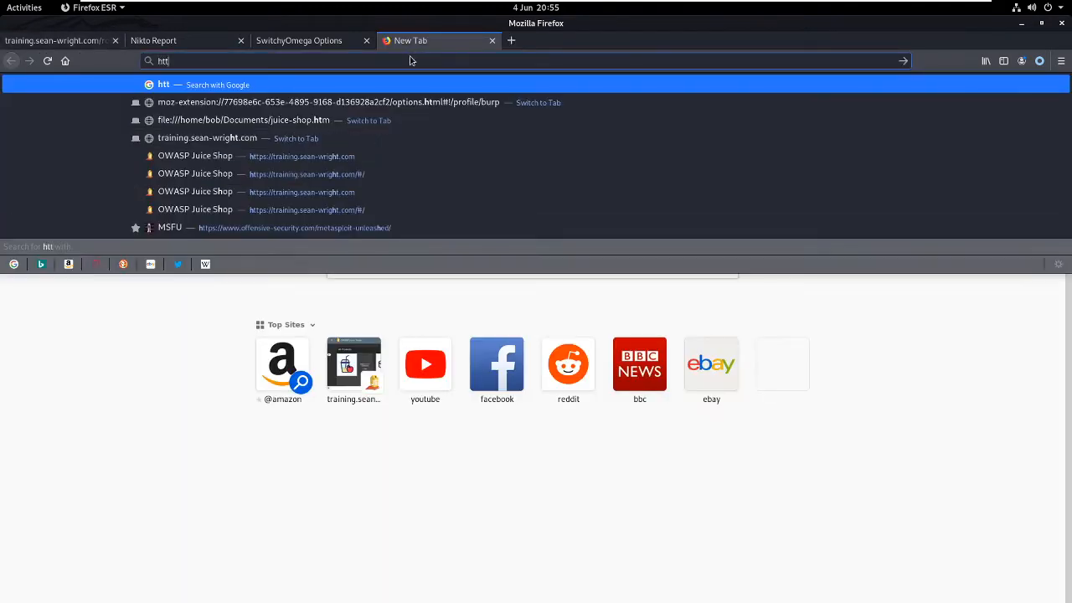
key(BackSpace)
key(BackSpace)
text(s:/)
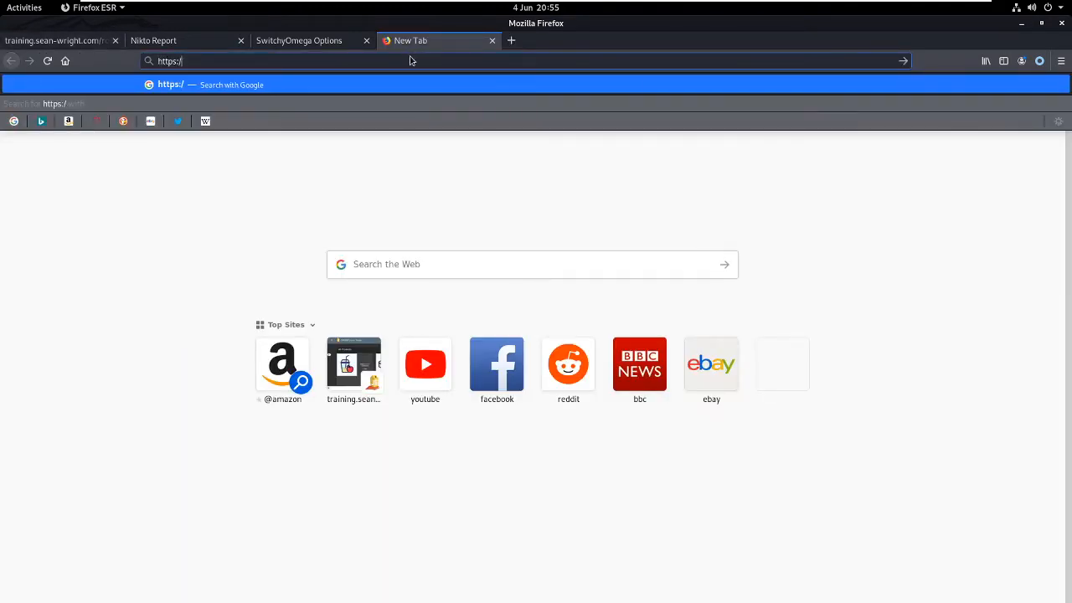
text(/training.sean-wright.com/ftp)
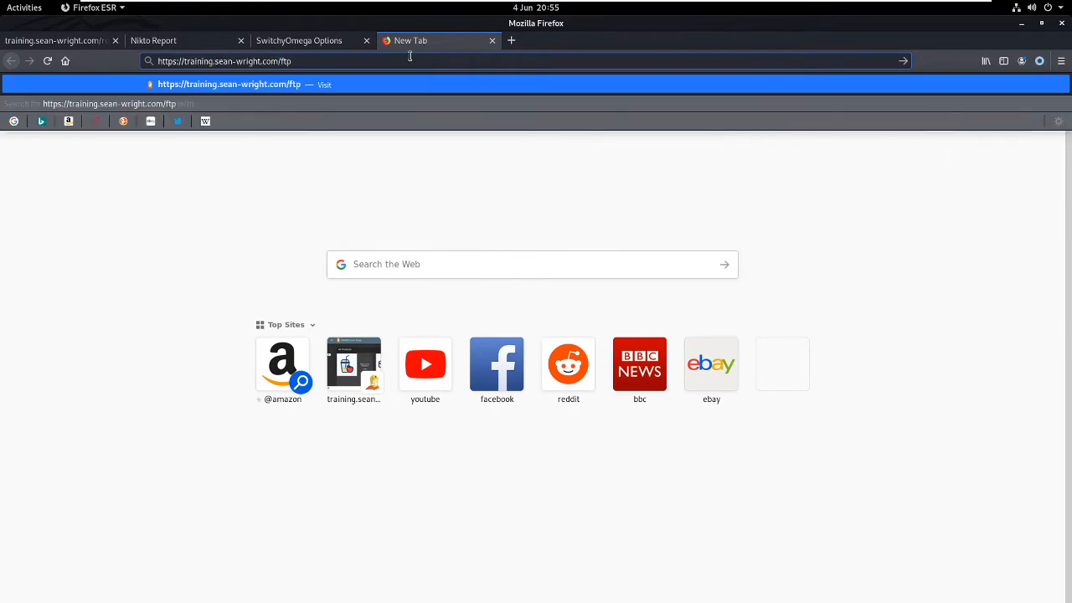
key(Return)
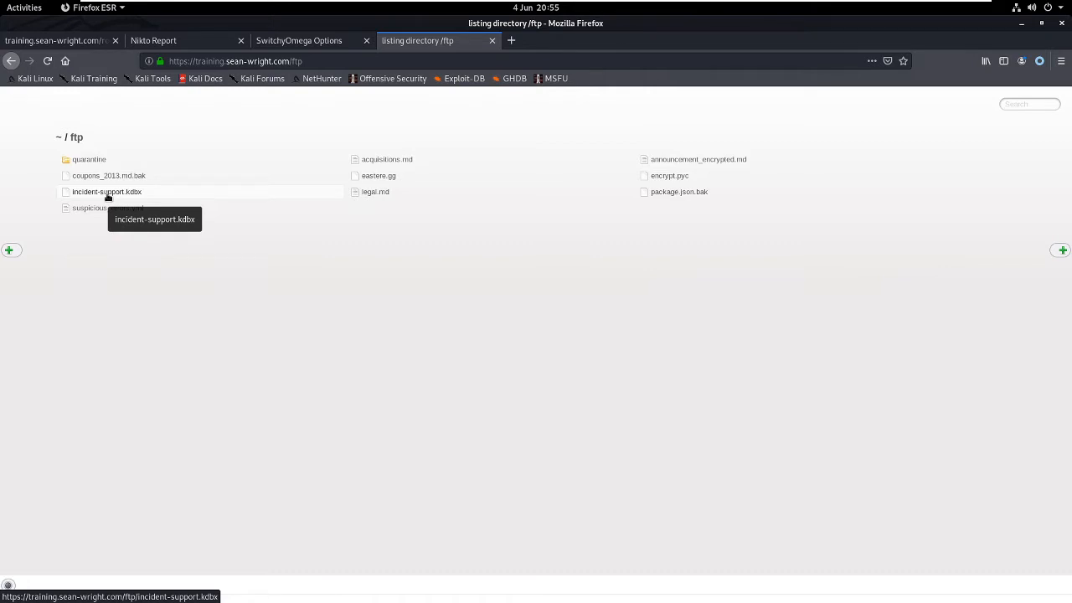
Step: Save incident-support.kdbx from the ftp listing, and open acquisitions.md from a new tab with the default Text Editor, returning to the listing
click(109, 192)
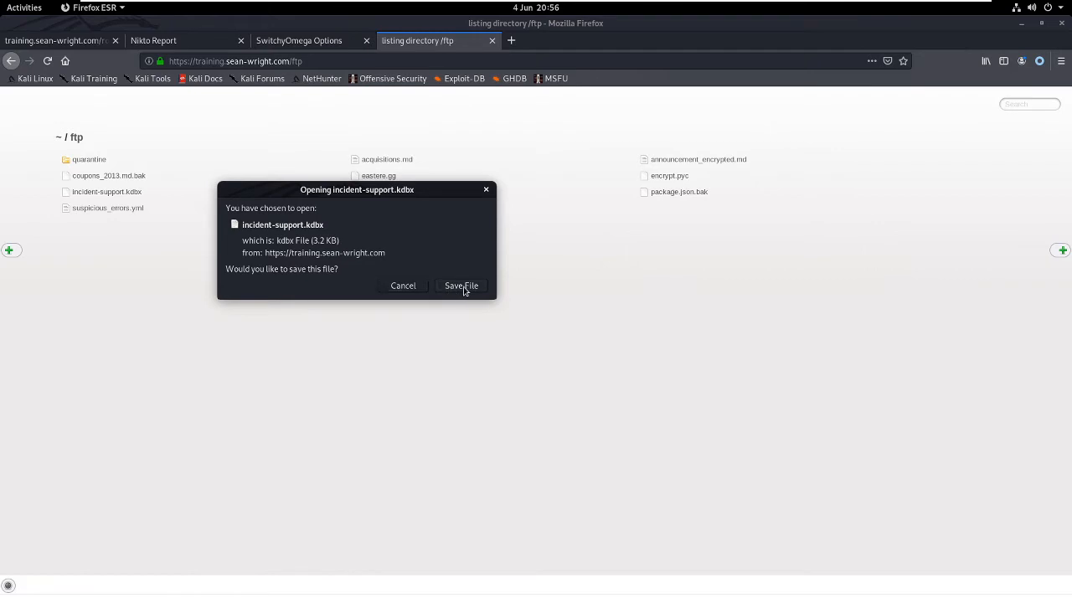
click(461, 285)
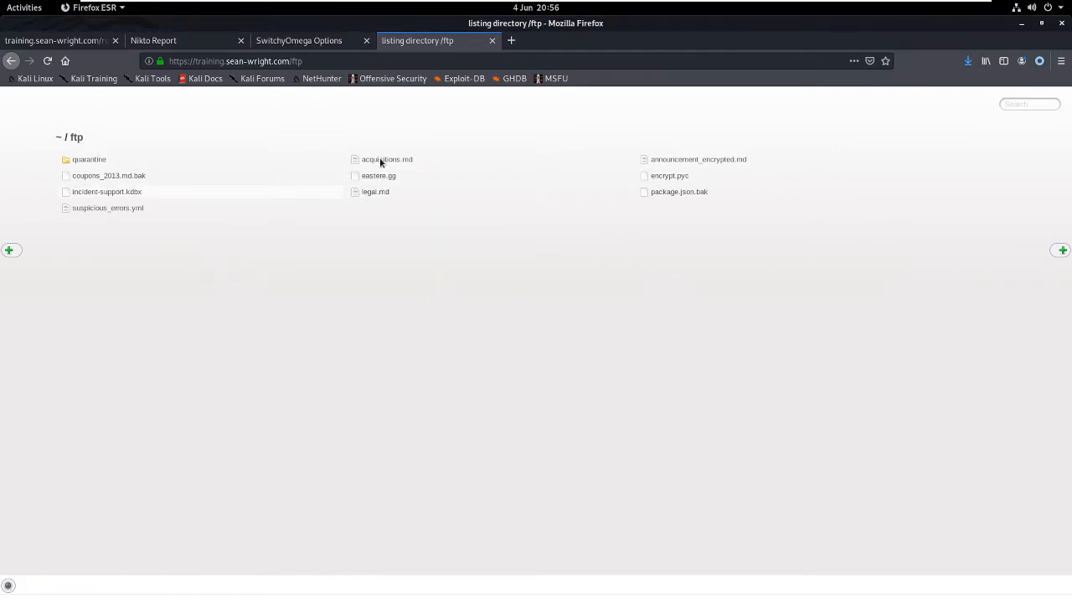
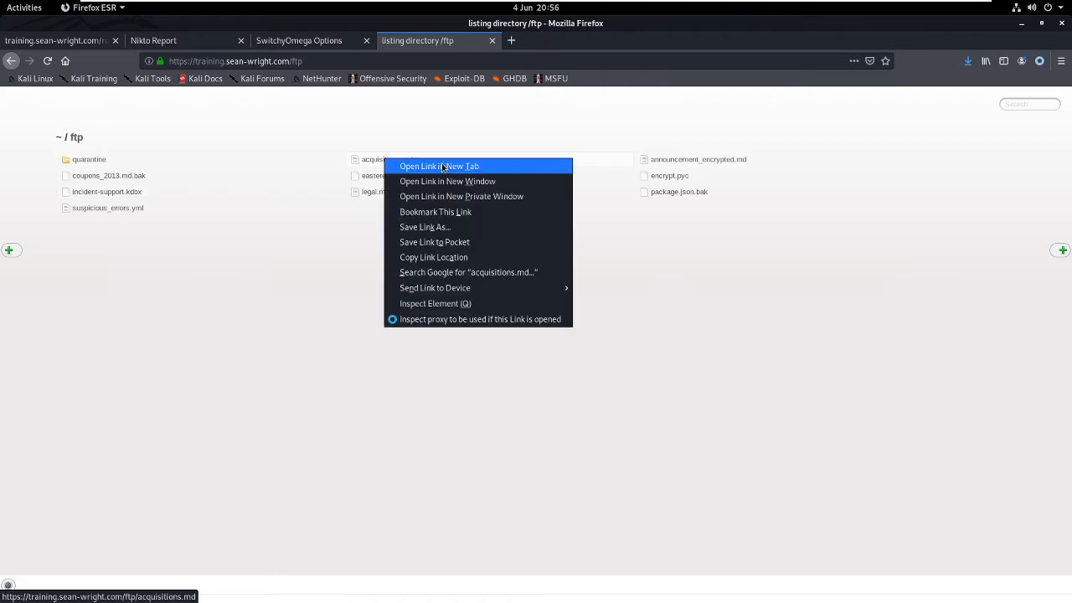
click(443, 167)
click(541, 40)
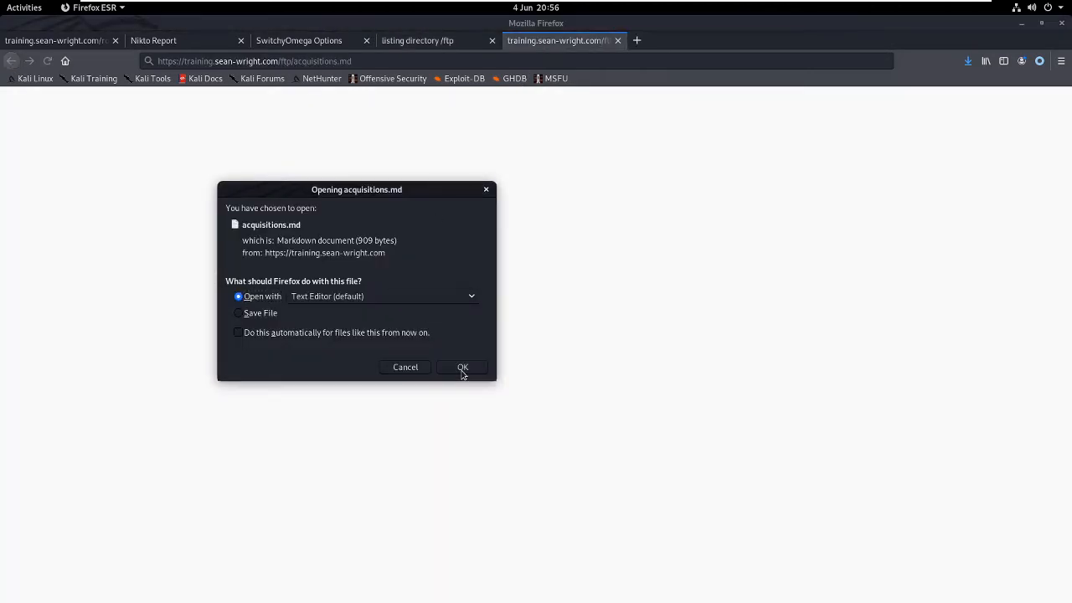
click(463, 369)
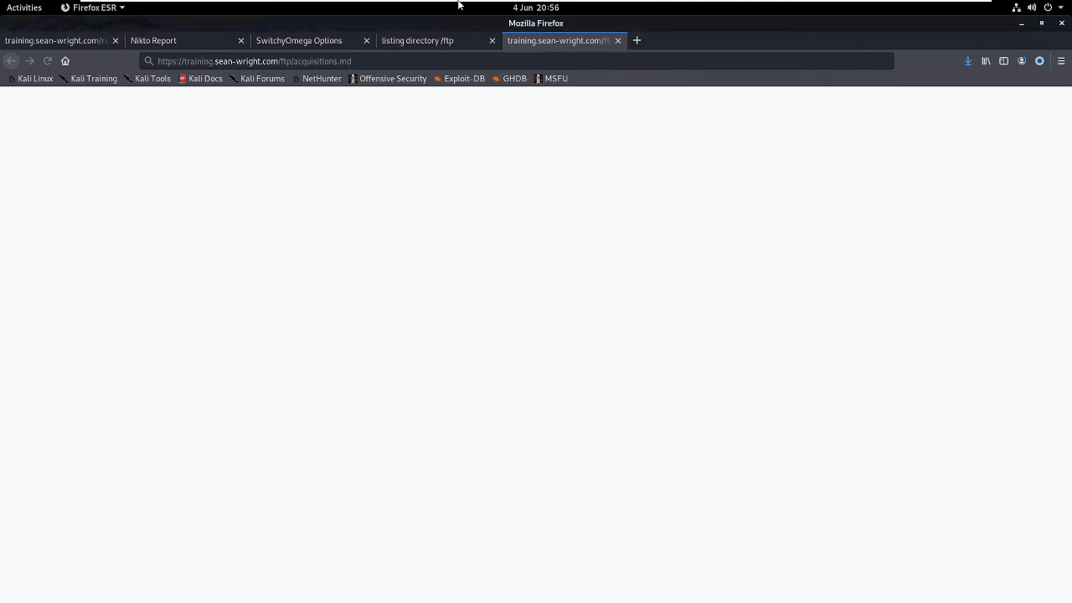
click(434, 41)
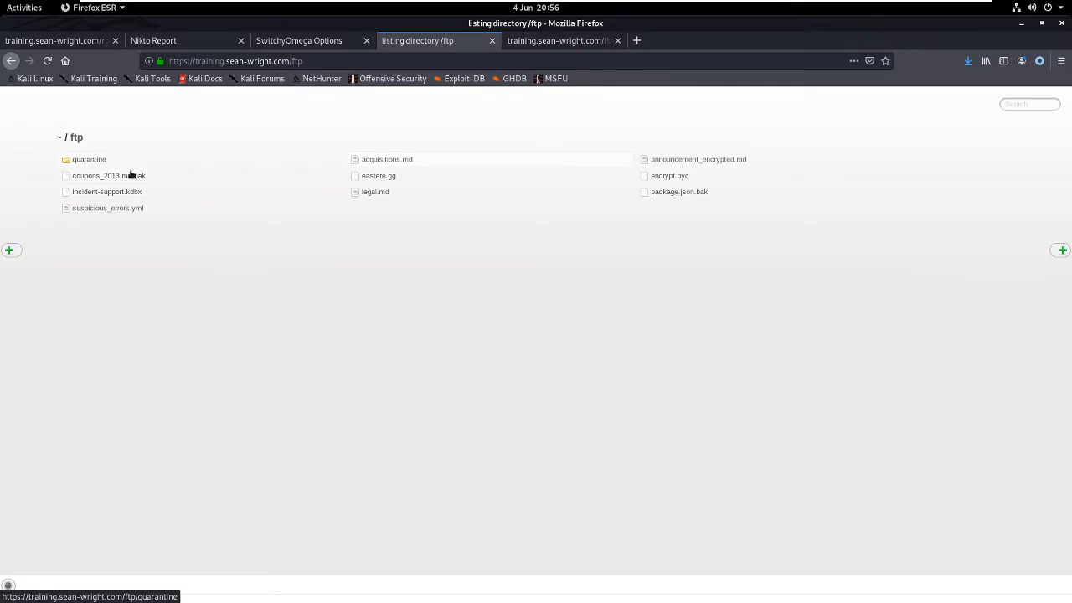
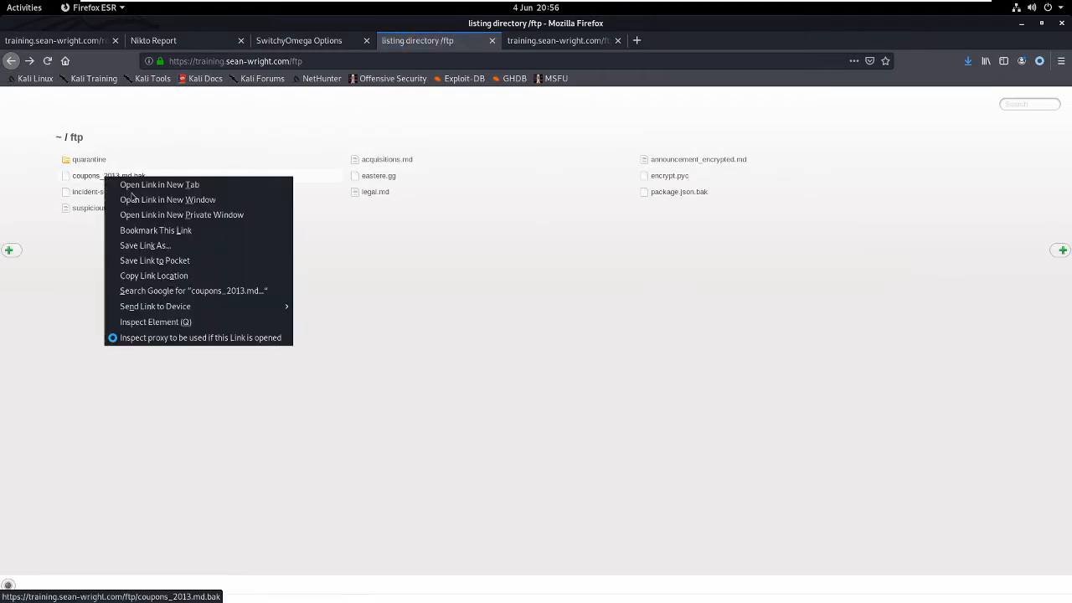
Step: Save coupons_2013.md.bak and suspicious_errors.yml from the ftp listing into the Downloads folder
click(167, 245)
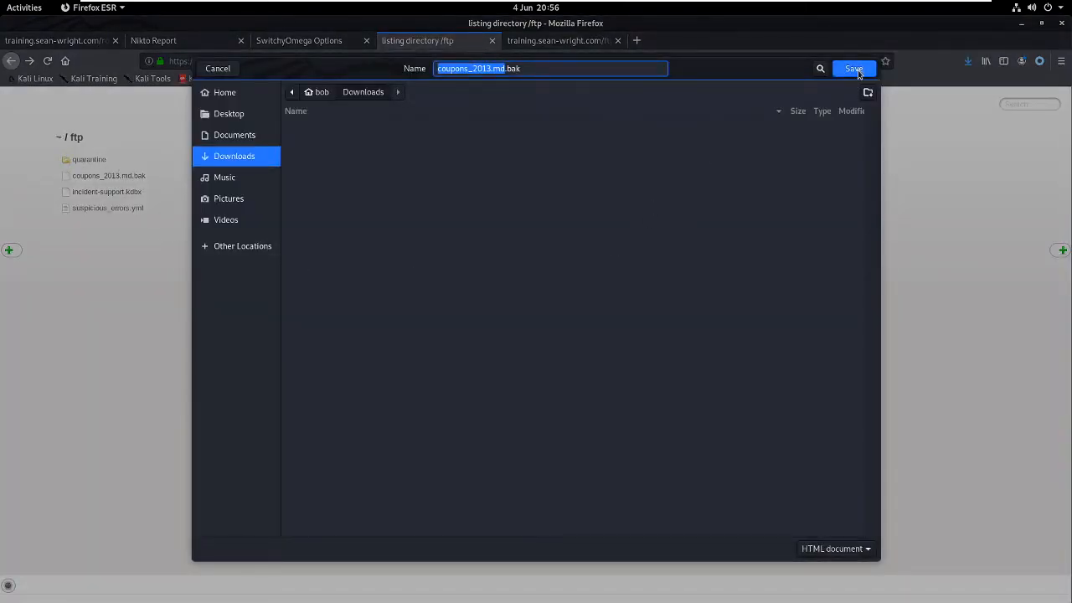
click(851, 71)
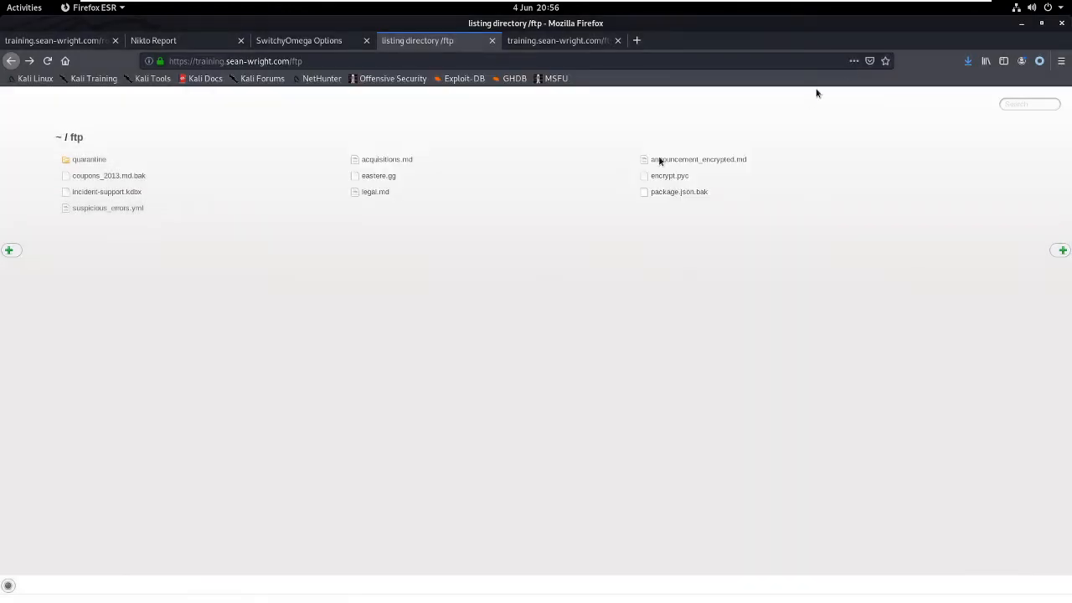
right_click(102, 210)
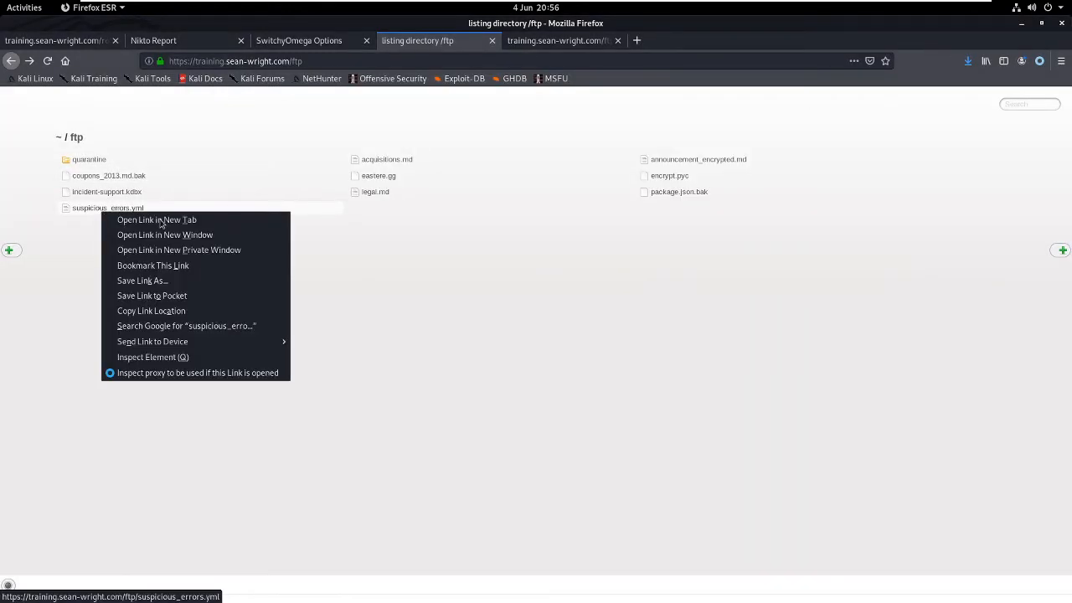
click(152, 281)
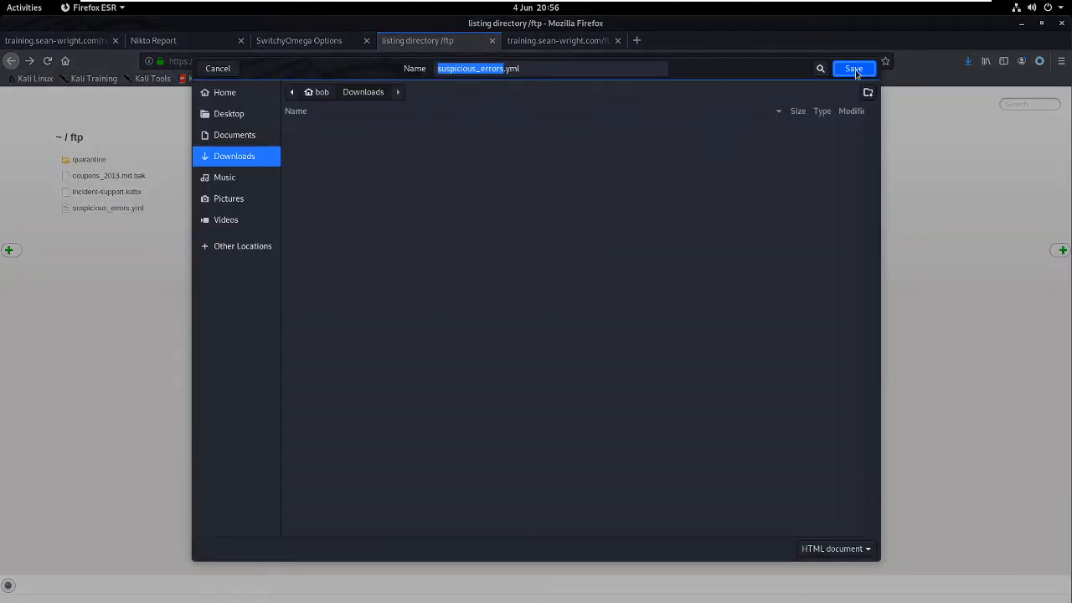
click(853, 69)
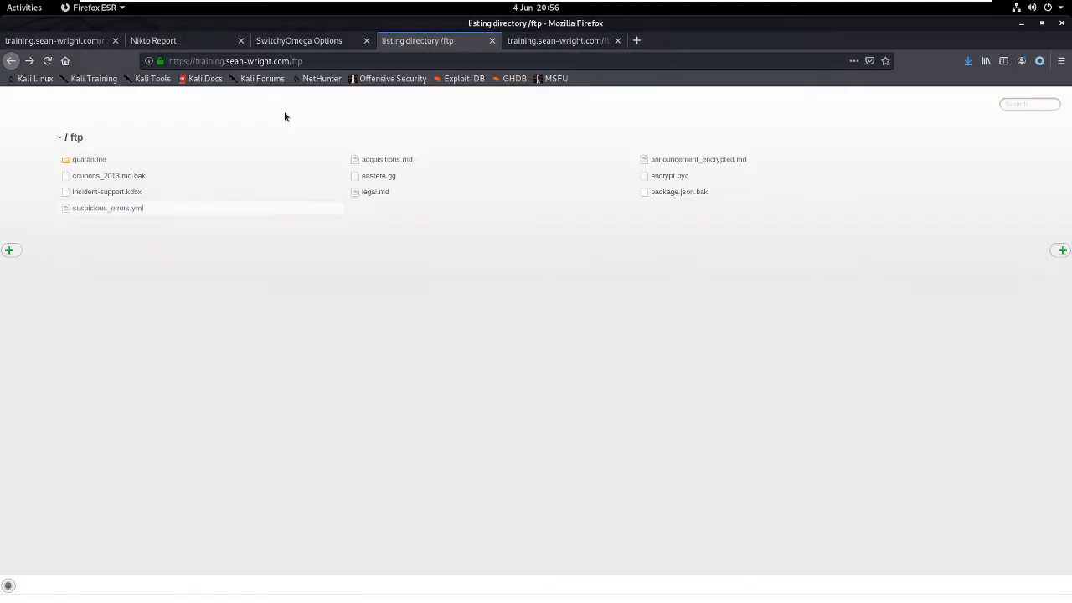
right_click(389, 177)
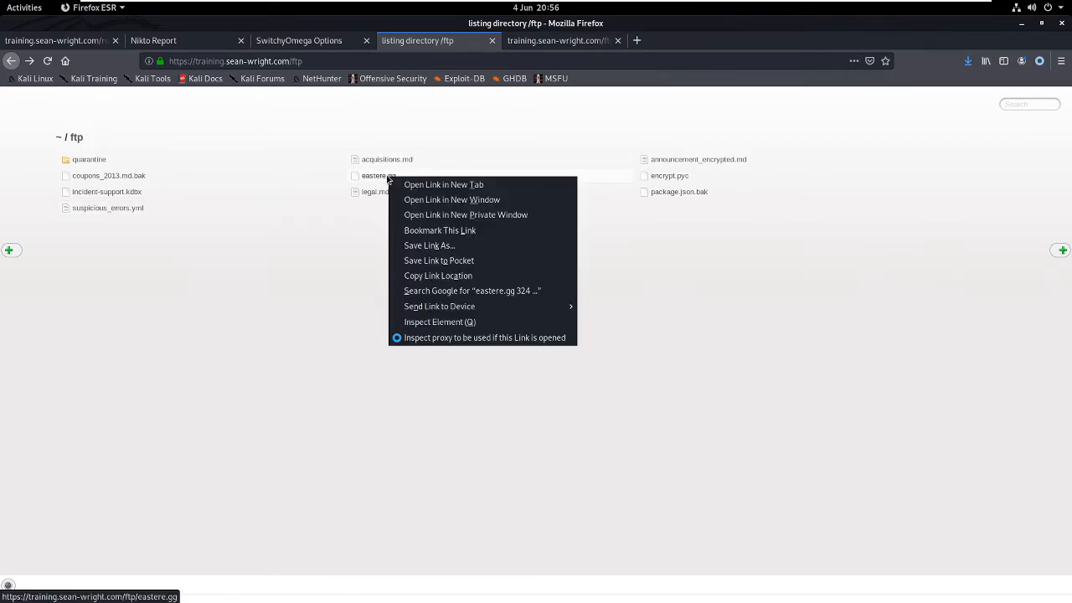
click(446, 245)
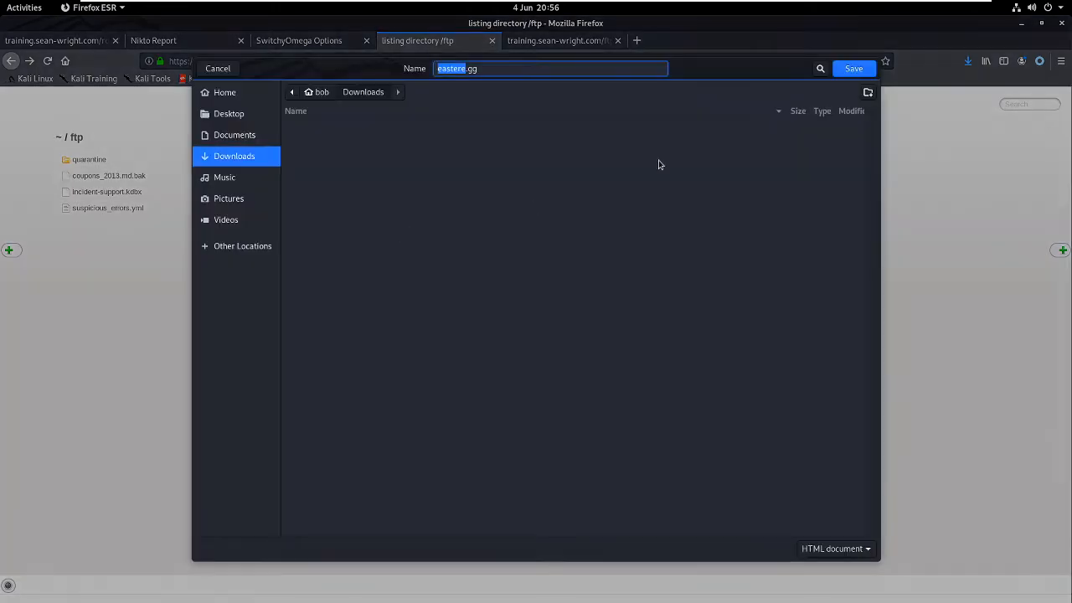
key(Escape)
Step: Save legal.md and acquisitions.md from the ftp listing into the Downloads folder
right_click(385, 197)
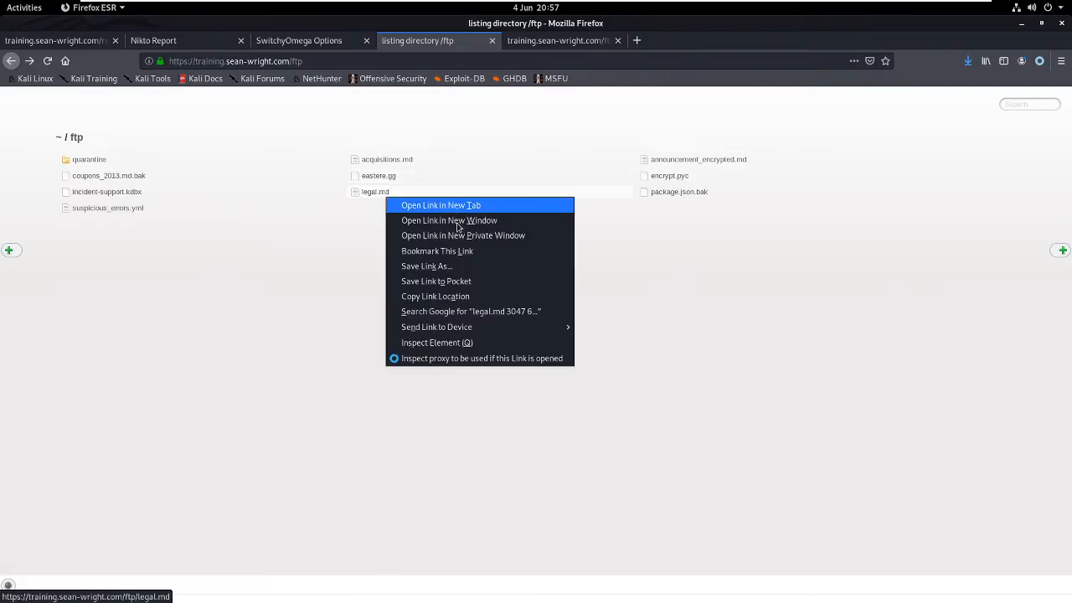
click(447, 265)
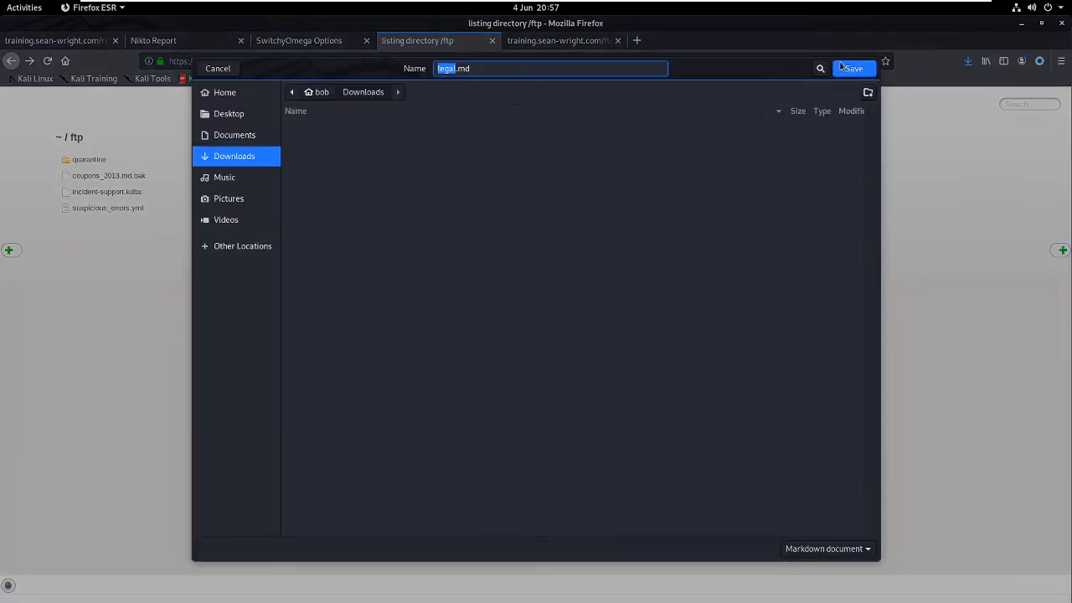
click(844, 67)
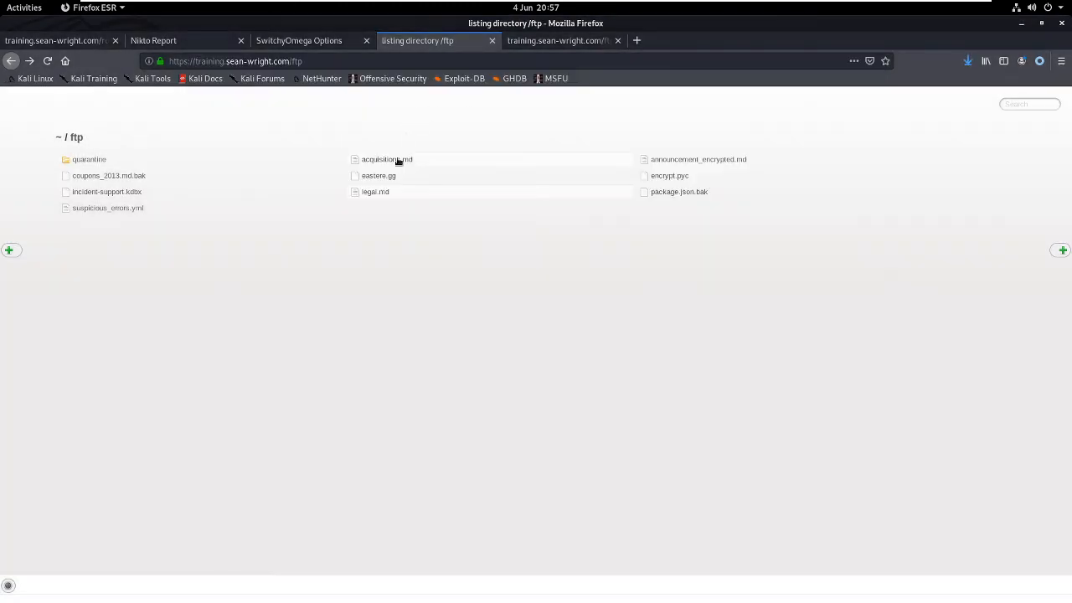
right_click(398, 160)
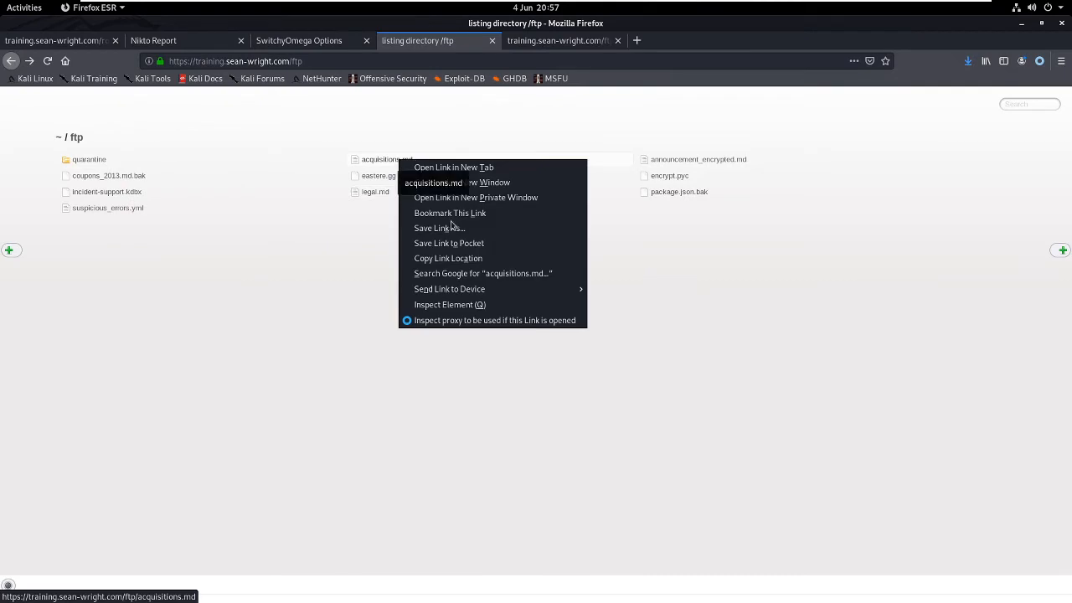
click(517, 224)
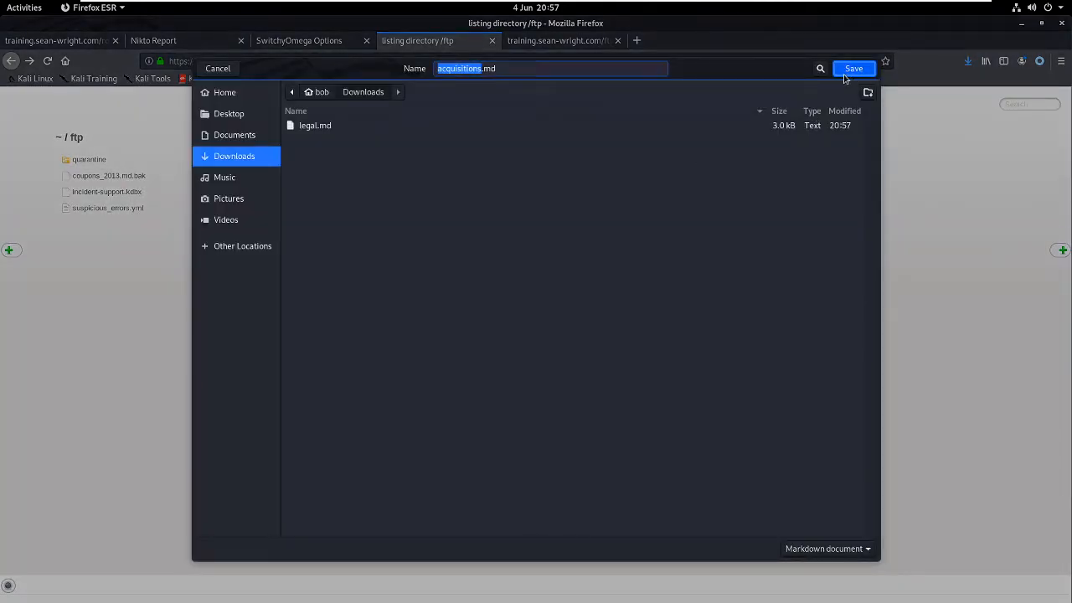
click(843, 72)
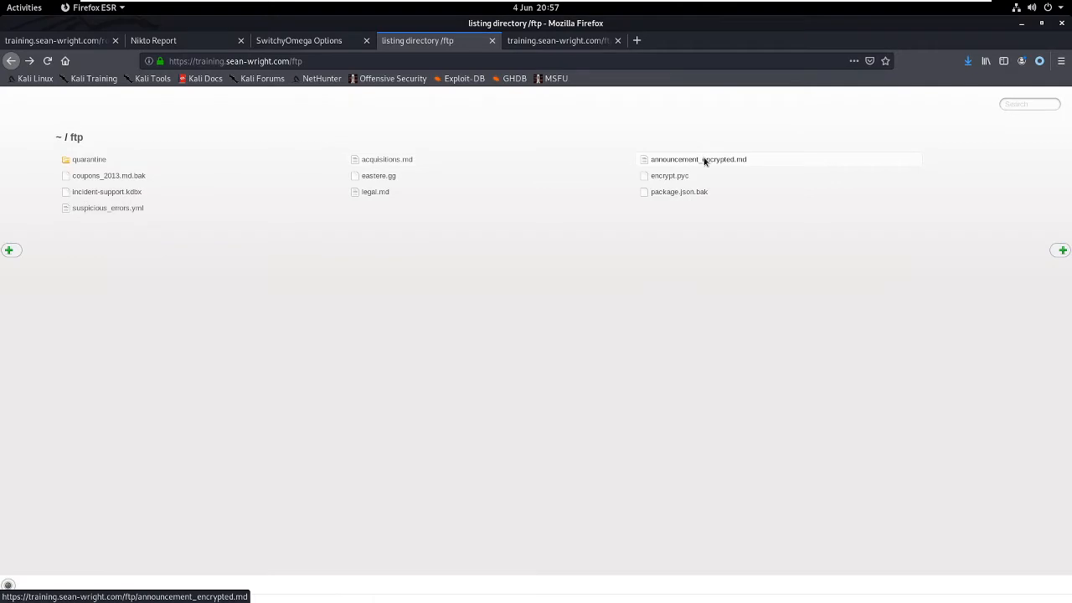
Step: Save announcement_encrypted.md and encrypt.pyc from the ftp listing into the Downloads folder
right_click(704, 161)
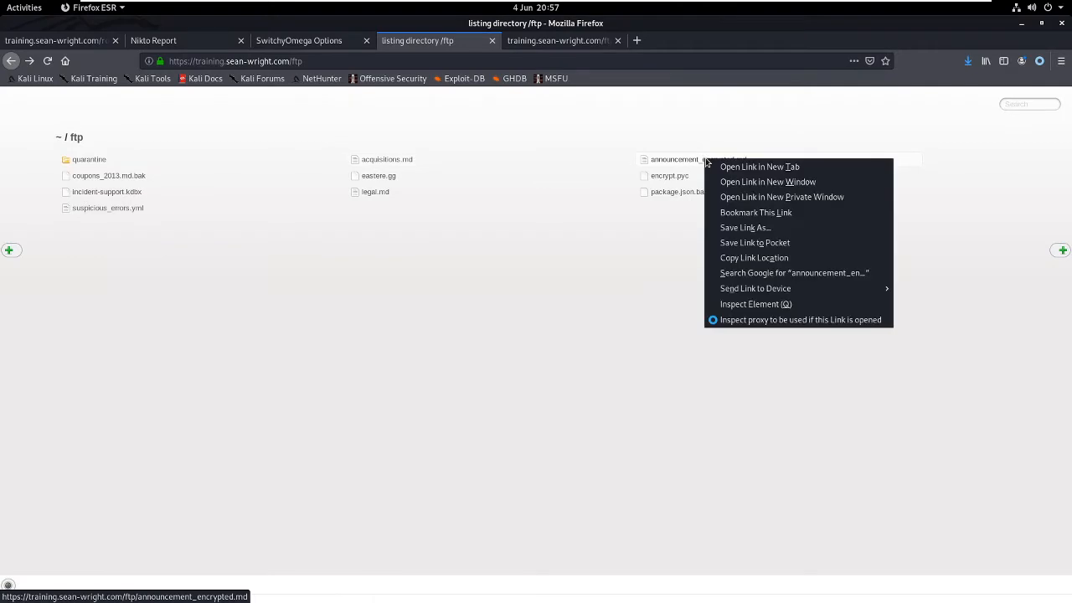
click(775, 229)
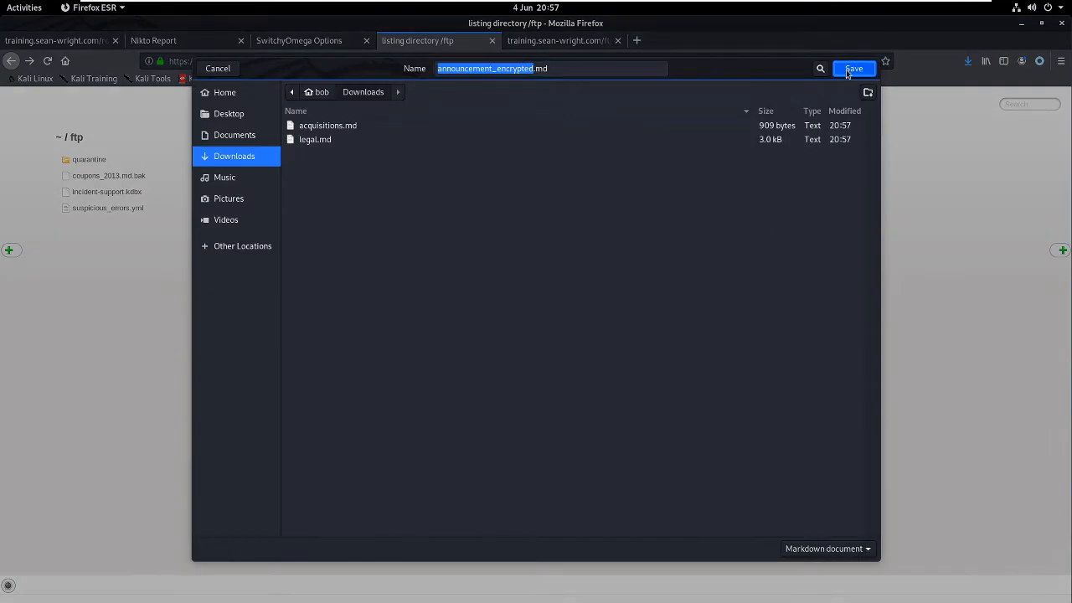
click(847, 71)
right_click(674, 178)
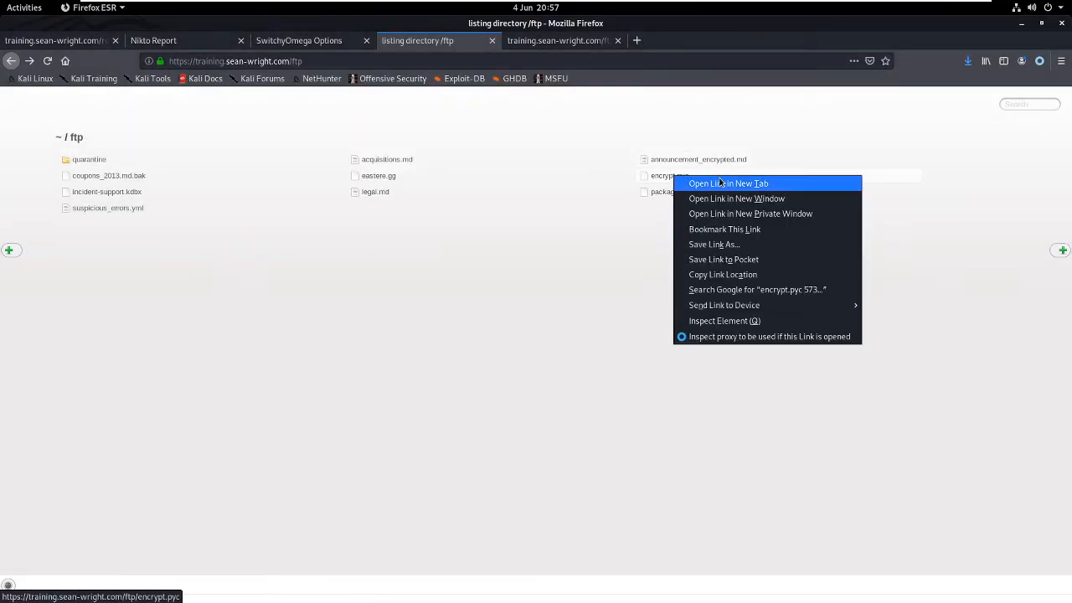
click(733, 243)
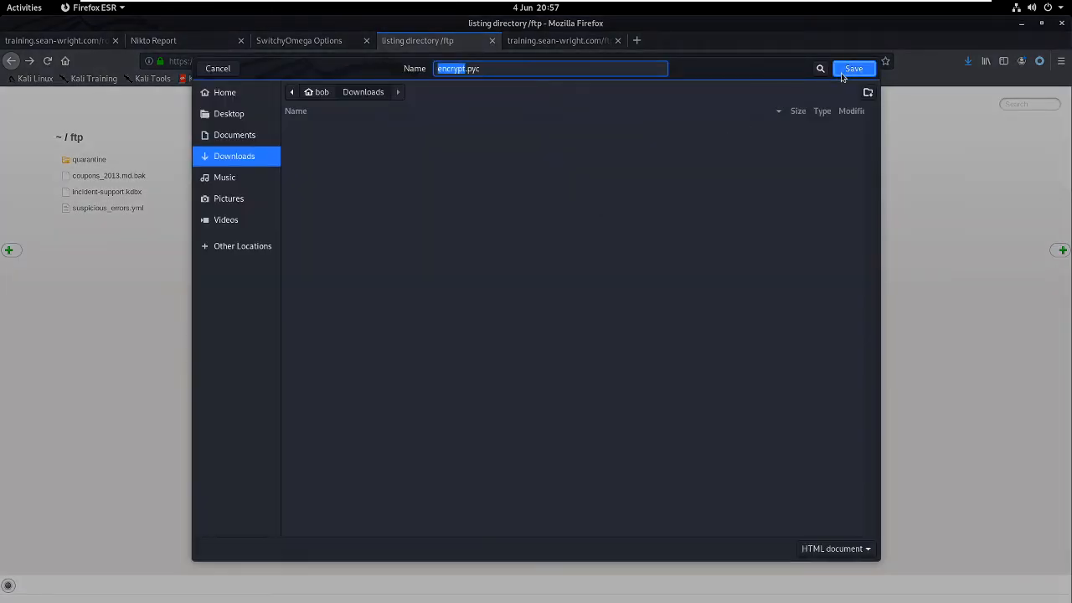
click(843, 74)
Step: Save package.json.bak from the ftp listing and juicy_malware_macos_64.url from its quarantine folder into the Downloads folder
right_click(680, 193)
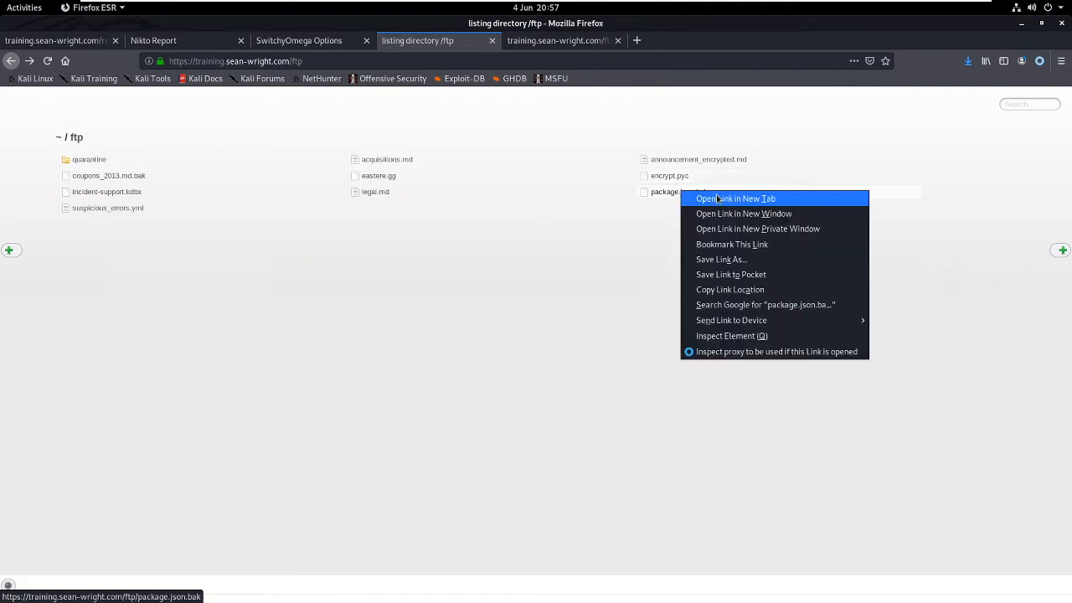
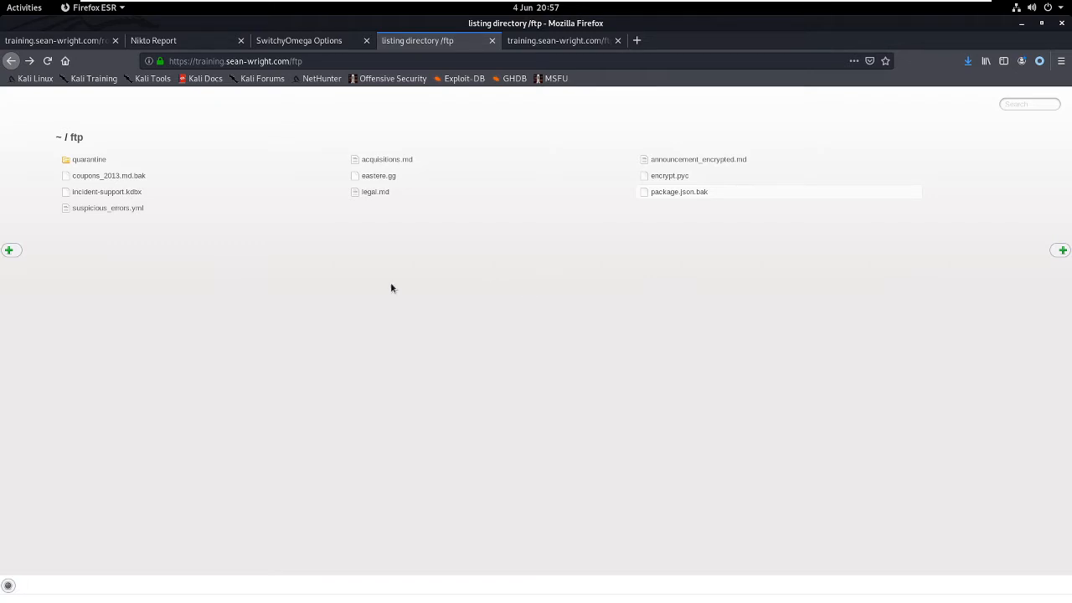
click(87, 162)
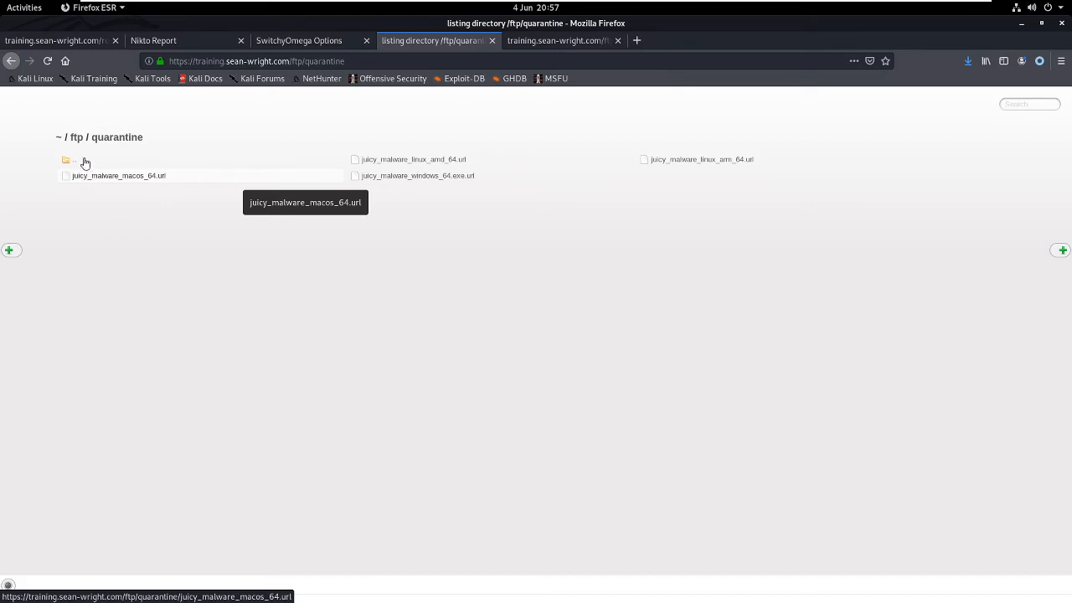
click(107, 179)
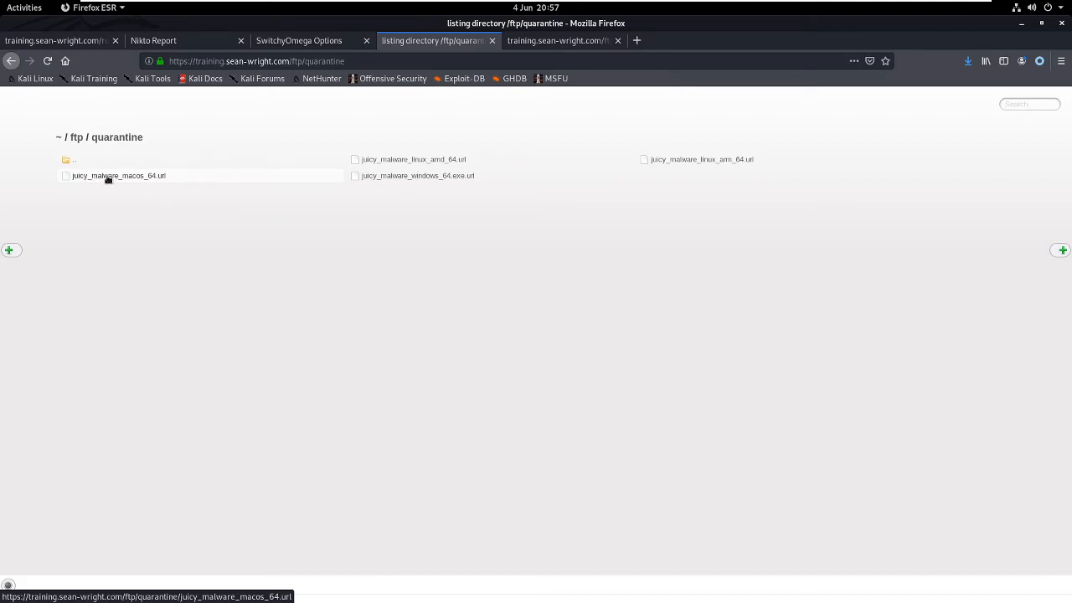
right_click(136, 178)
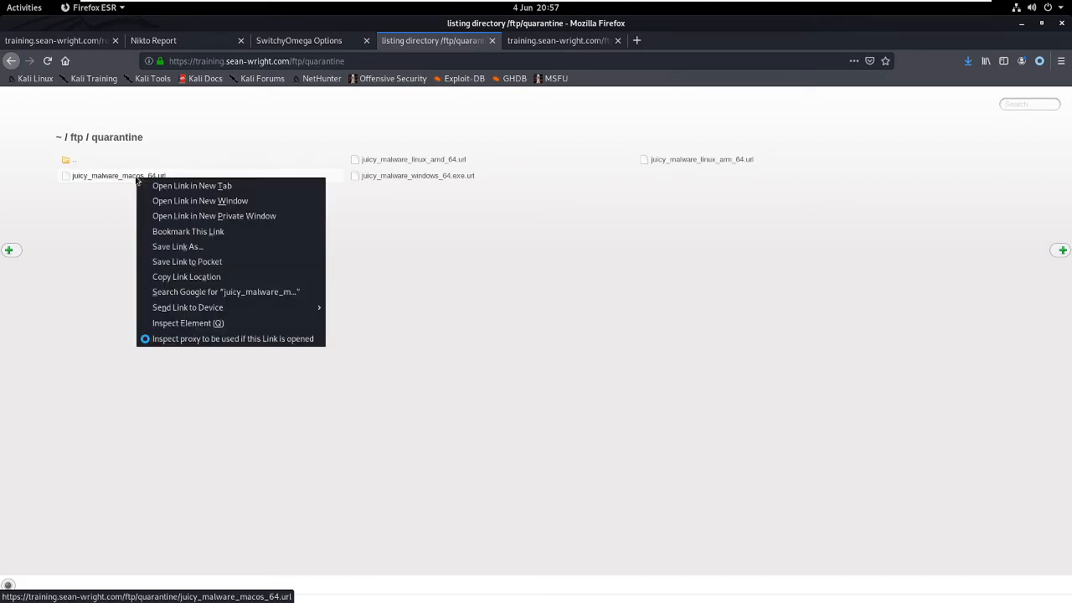
click(186, 249)
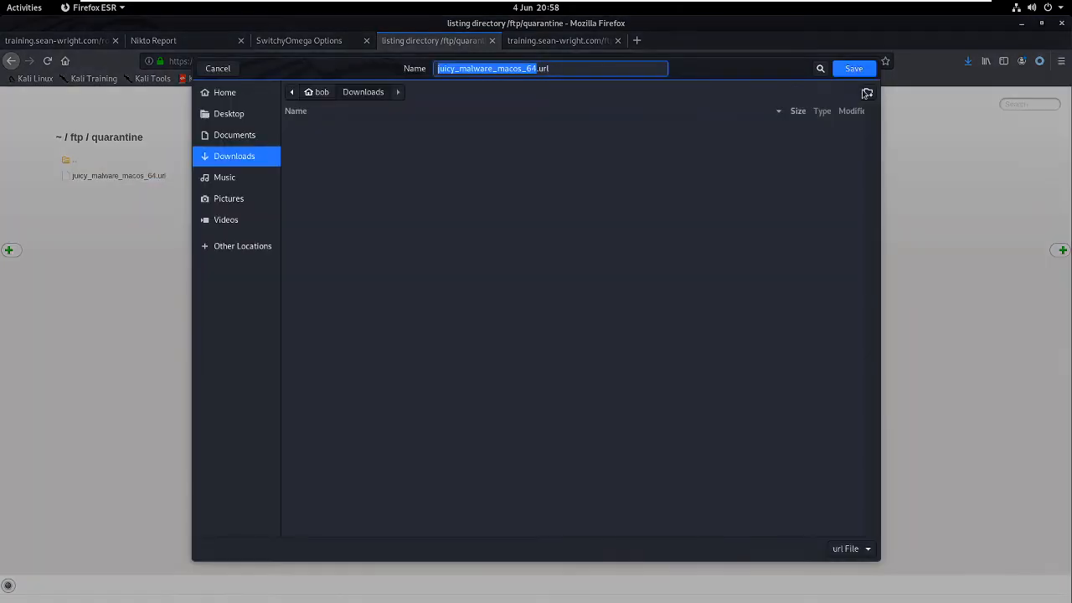
click(857, 72)
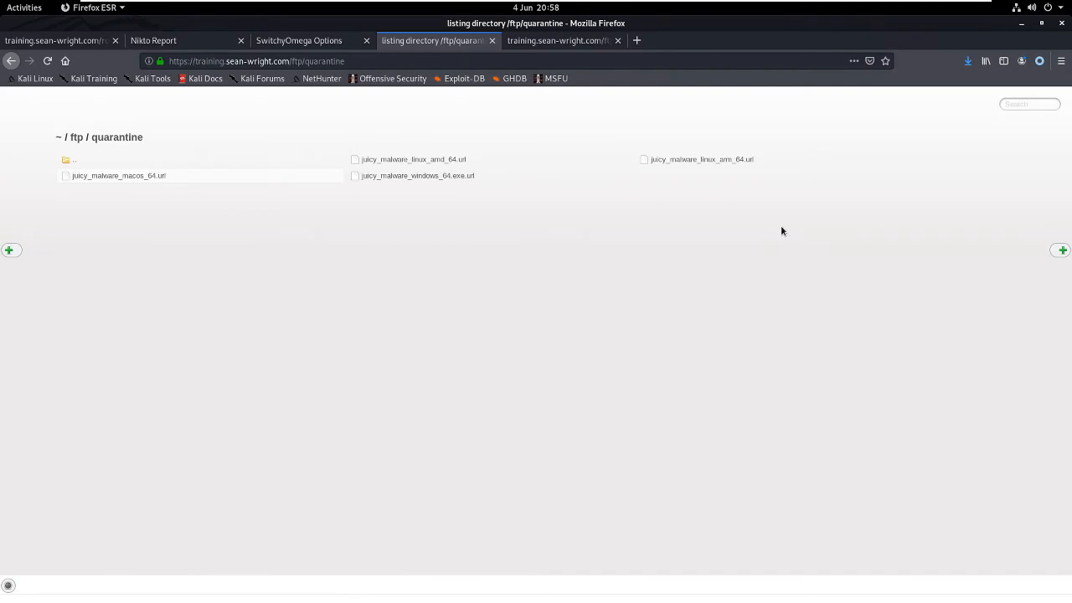
Step: Switch to the Terminal, change to the ~/Downloads directory and list its files in long format
key(alt+Tab)
key(alt+Tab)
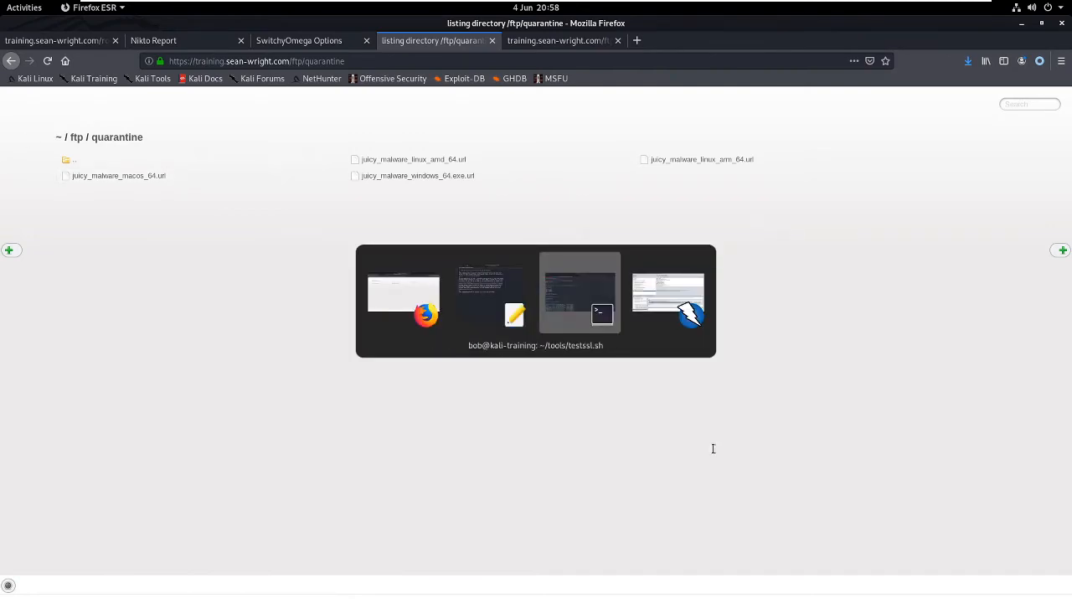
text(cd ~/)
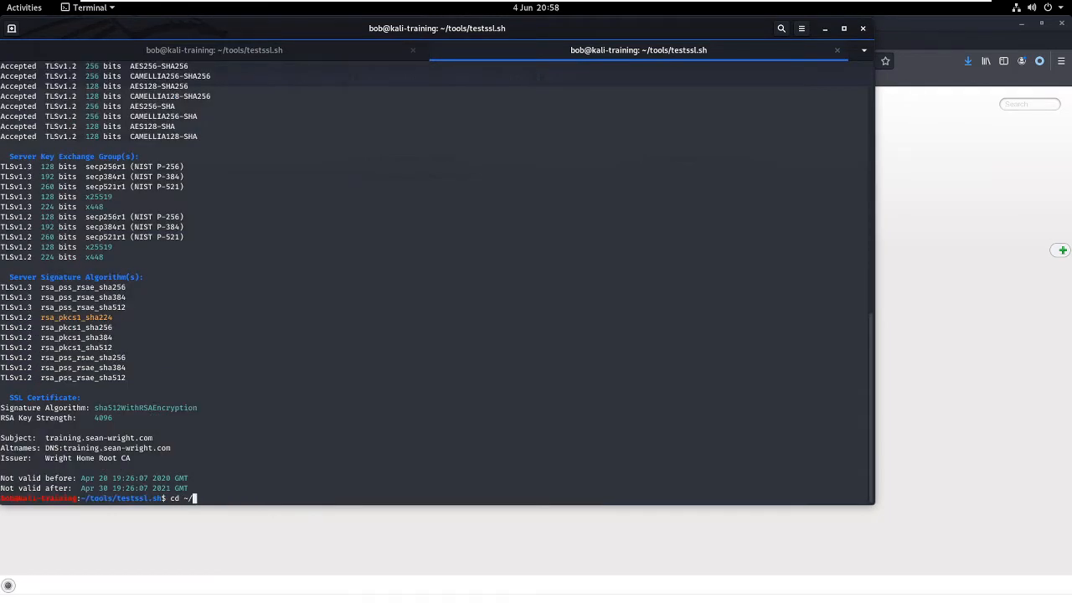
text(Do)
key(Tab)
key(Return)
text(ls -l)
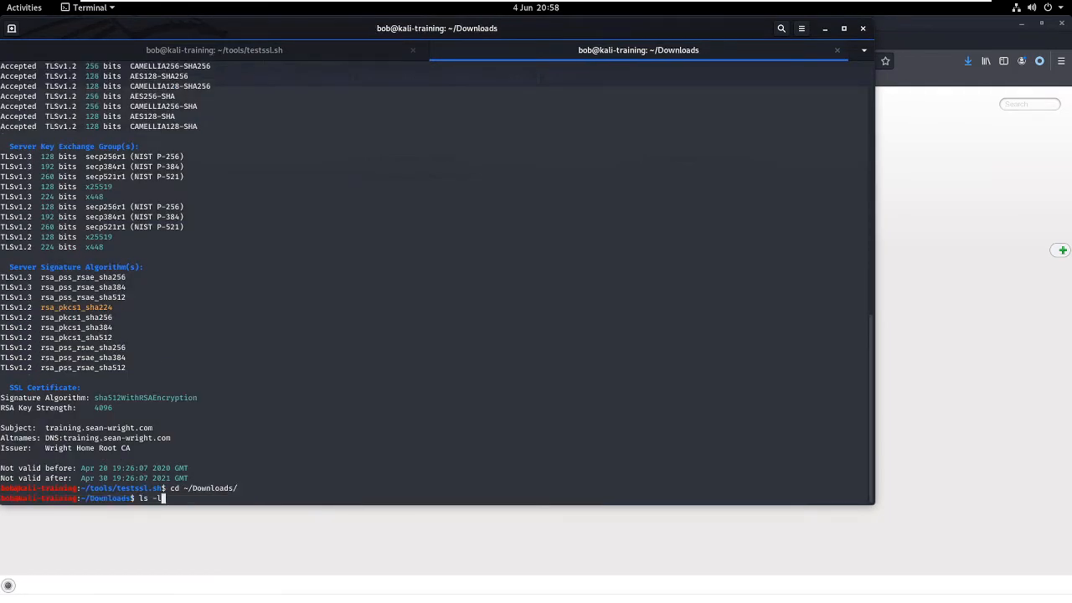
key(Return)
Step: View acquisitions.md read-only, highlight its confidentiality line, and quit the viewer
text(view )
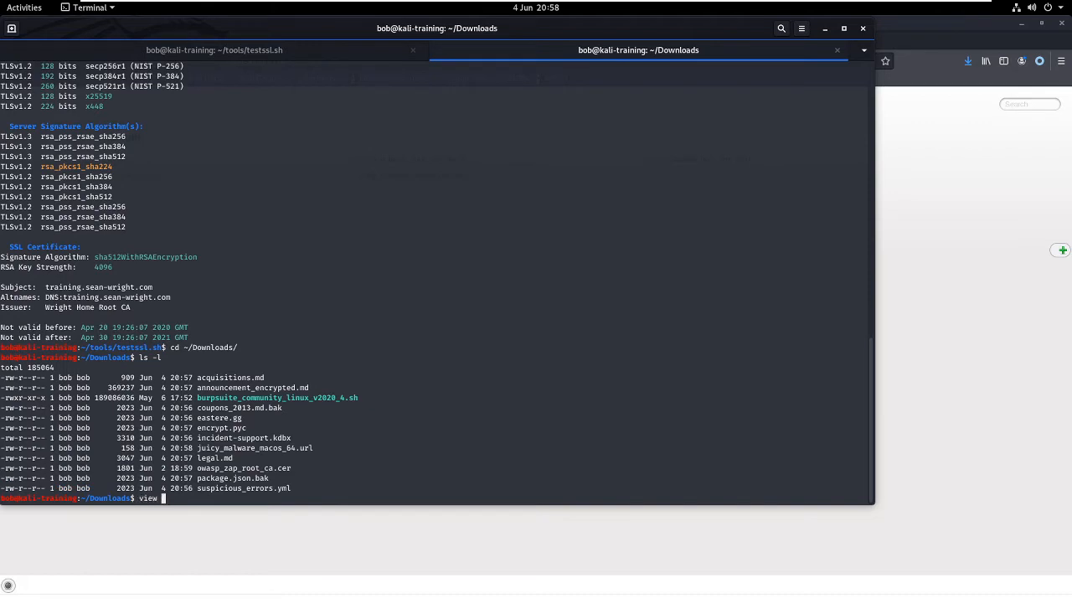
text(acc)
key(Tab)
key(Return)
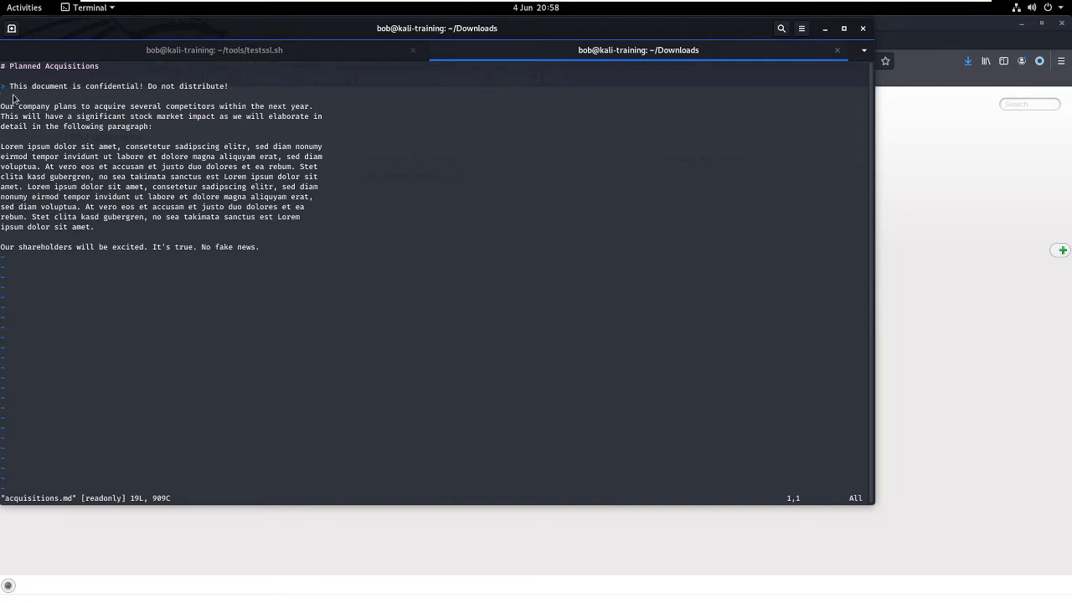
drag(5, 88, 252, 89)
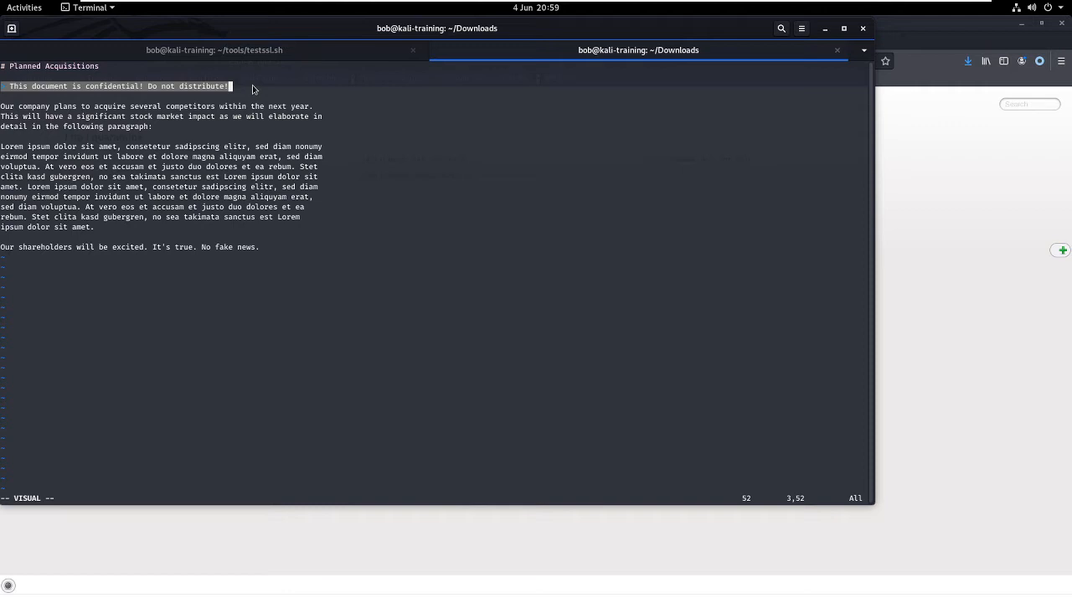
text(:)
key(BackSpace)
key(BackSpace)
key(BackSpace)
key(BackSpace)
key(BackSpace)
text(q)
key(Return)
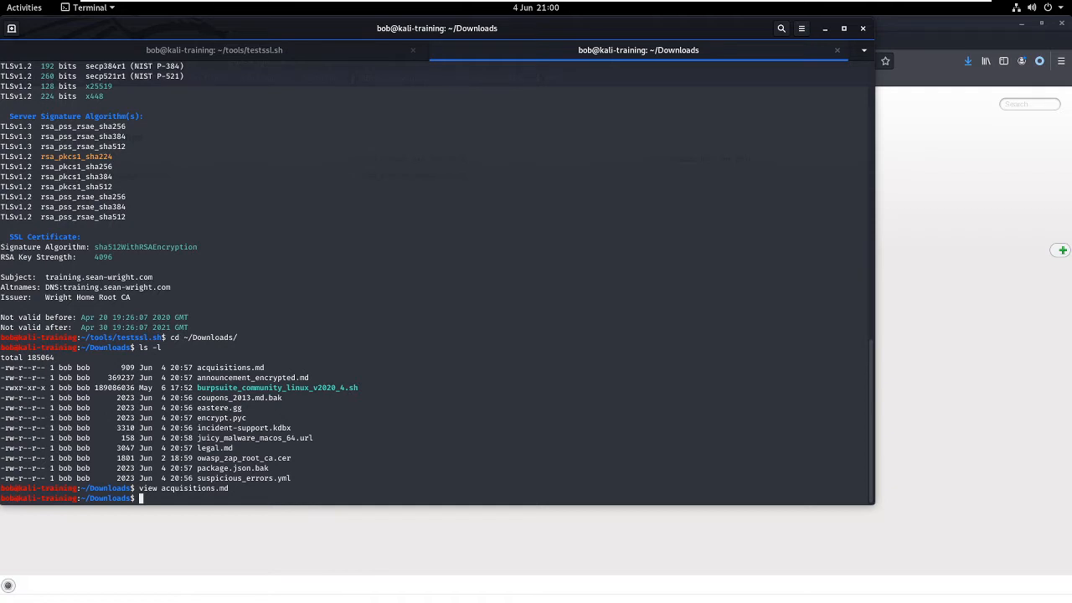
Step: View announcement_encrypted.md read-only and quit without saving
text(view a)
key(Tab)
key(BackSpace)
key(BackSpace)
key(BackSpace)
key(BackSpace)
key(BackSpace)
key(BackSpace)
key(BackSpace)
key(BackSpace)
key(BackSpace)
key(BackSpace)
key(BackSpace)
key(BackSpace)
key(BackSpace)
key(BackSpace)
key(BackSpace)
text(n)
key(Tab)
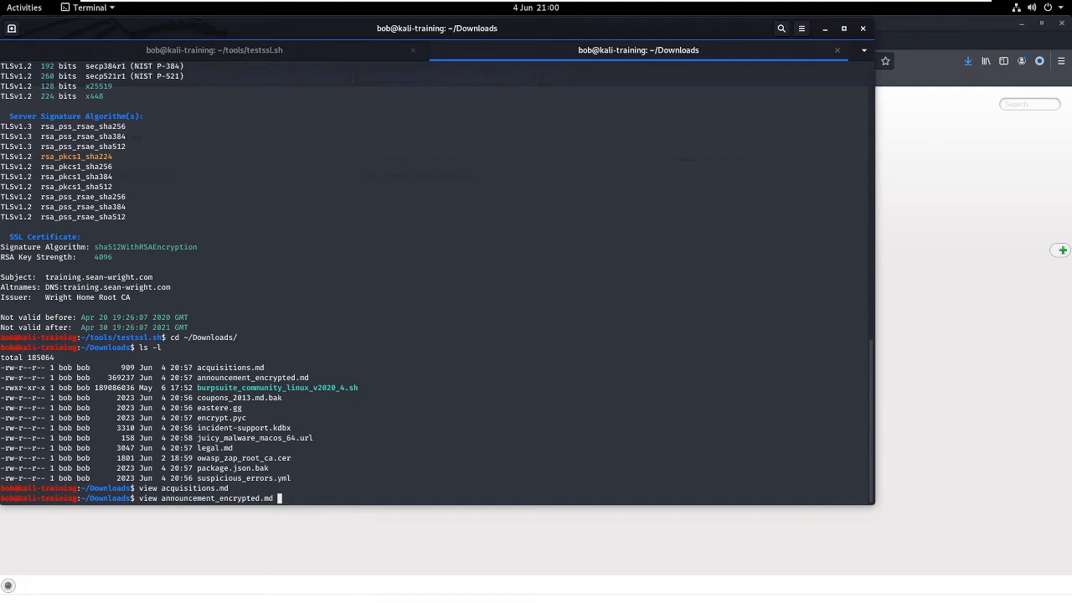
key(Return)
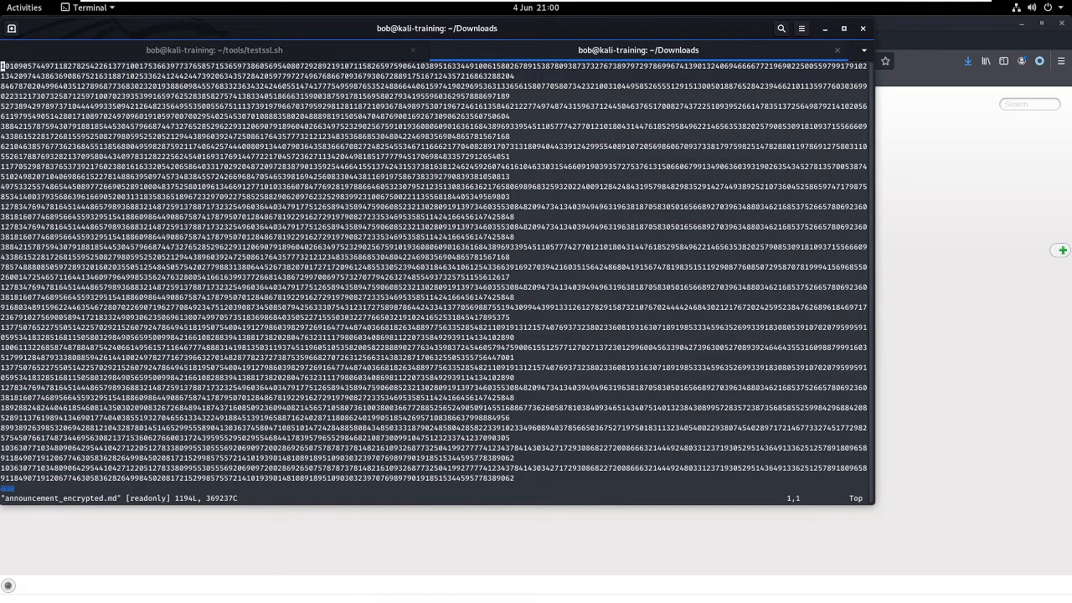
text(:q!)
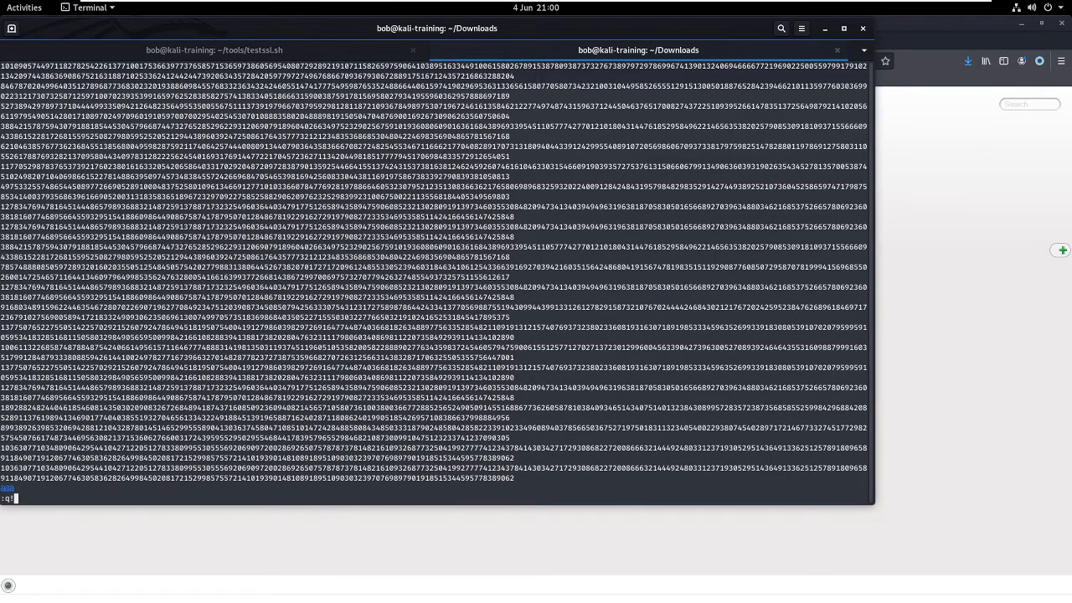
key(Return)
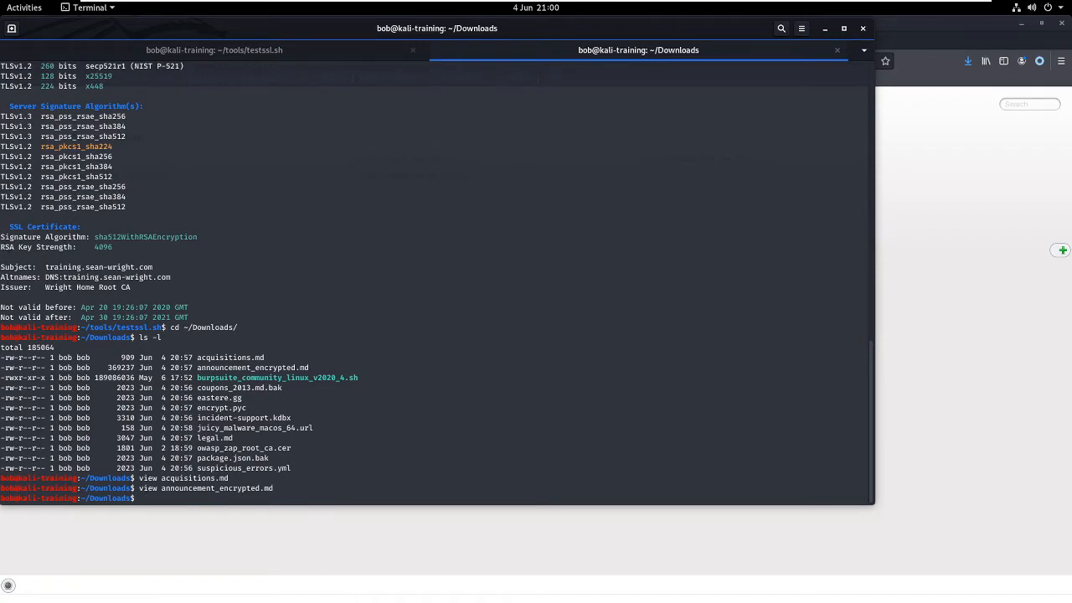
Step: Delete burpsuite_community_linux_v2020_4.sh from the Downloads directory
text(rm ./bui)
key(Tab)
key(Return)
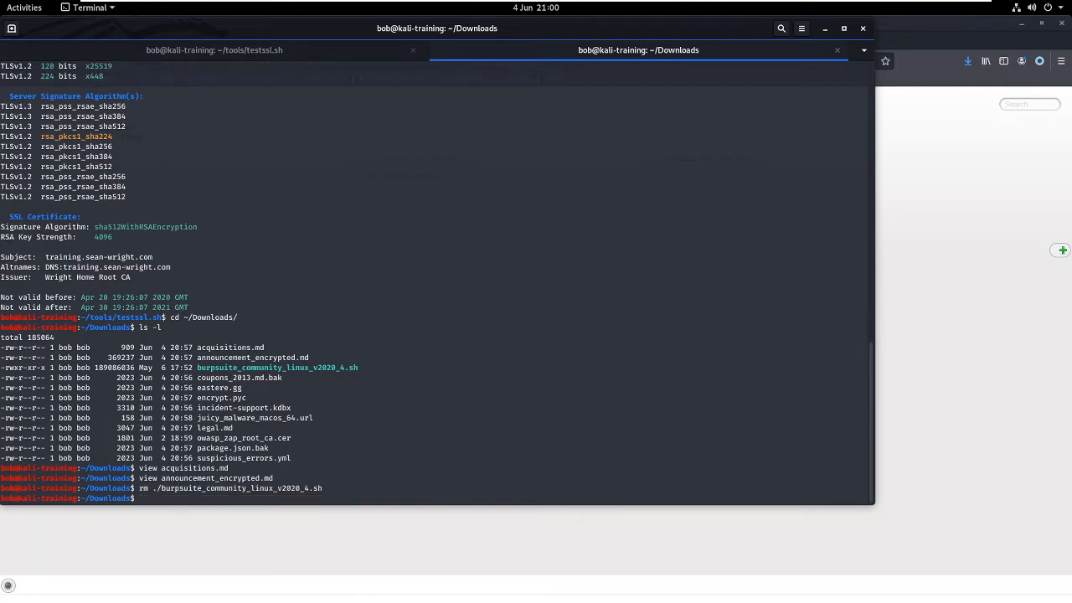
Step: View coupons_2013.md.bak read-only, jump to the stack trace on line 47, and quit
text(view c)
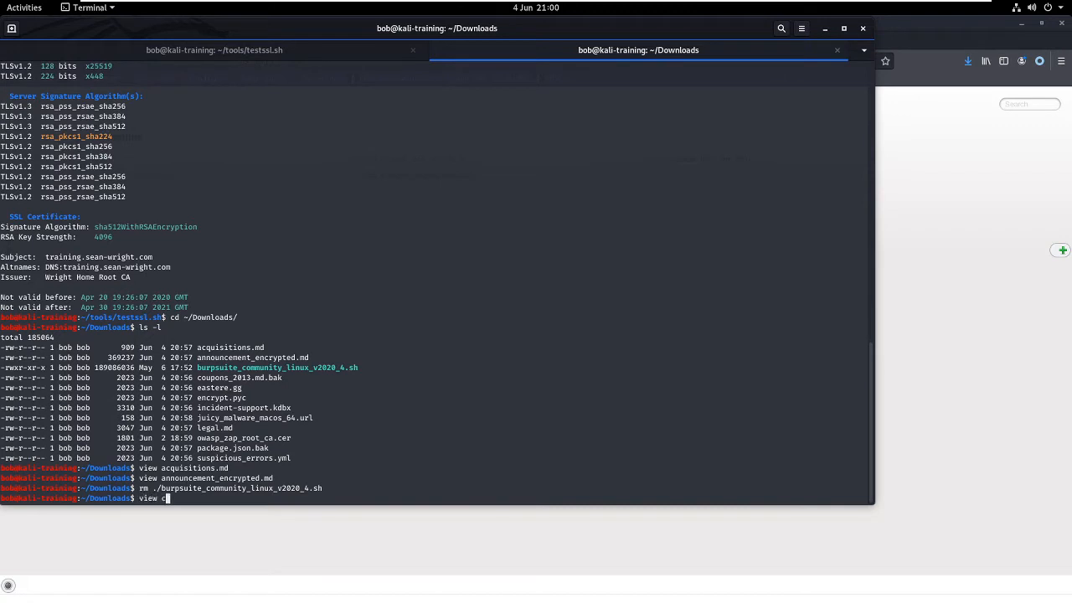
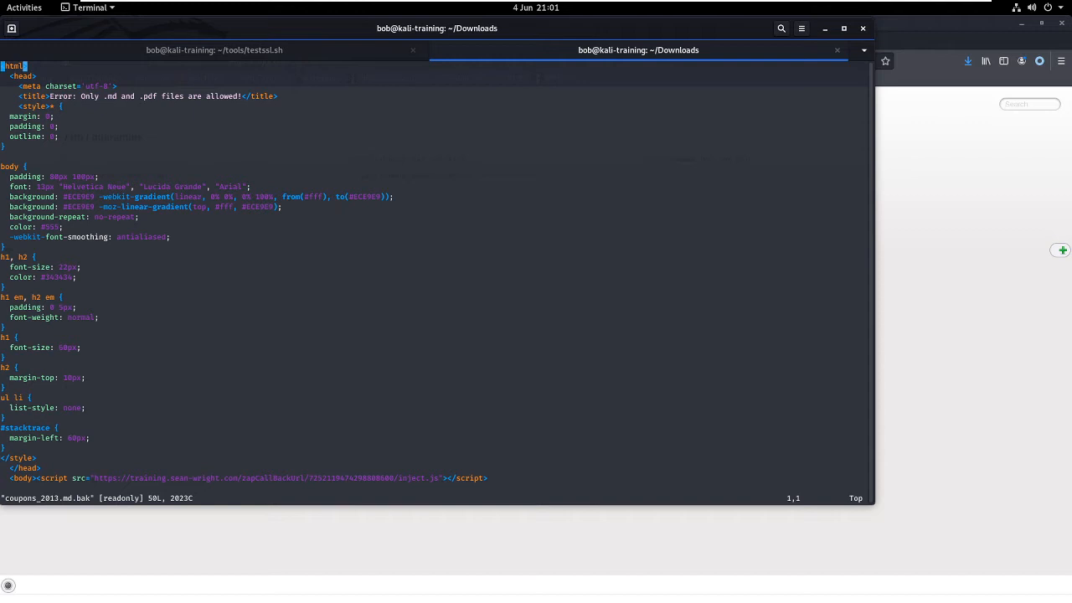
key(4)
key(7)
key(G)
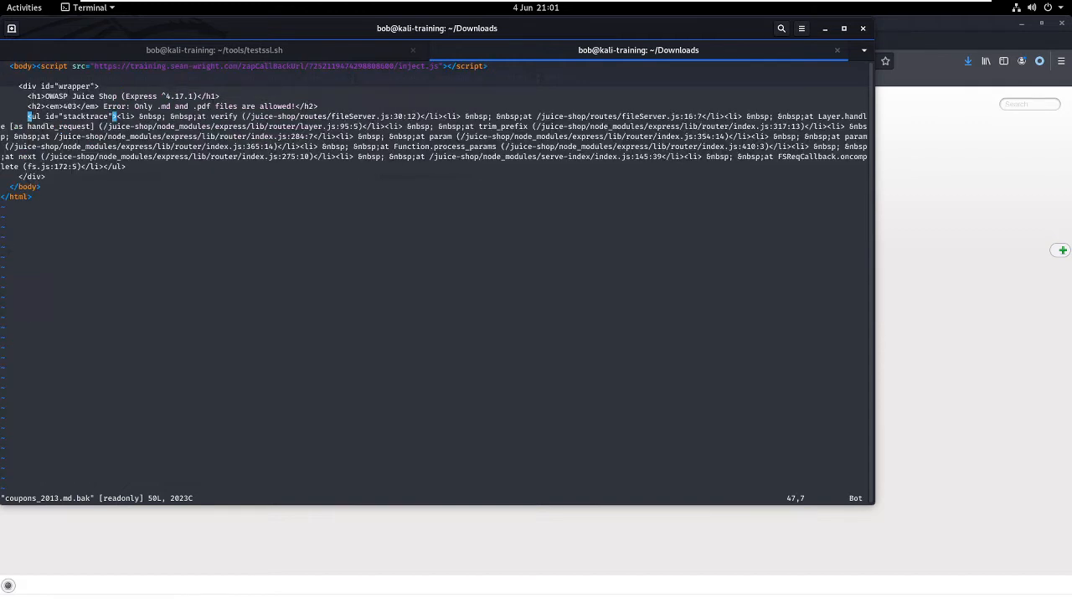
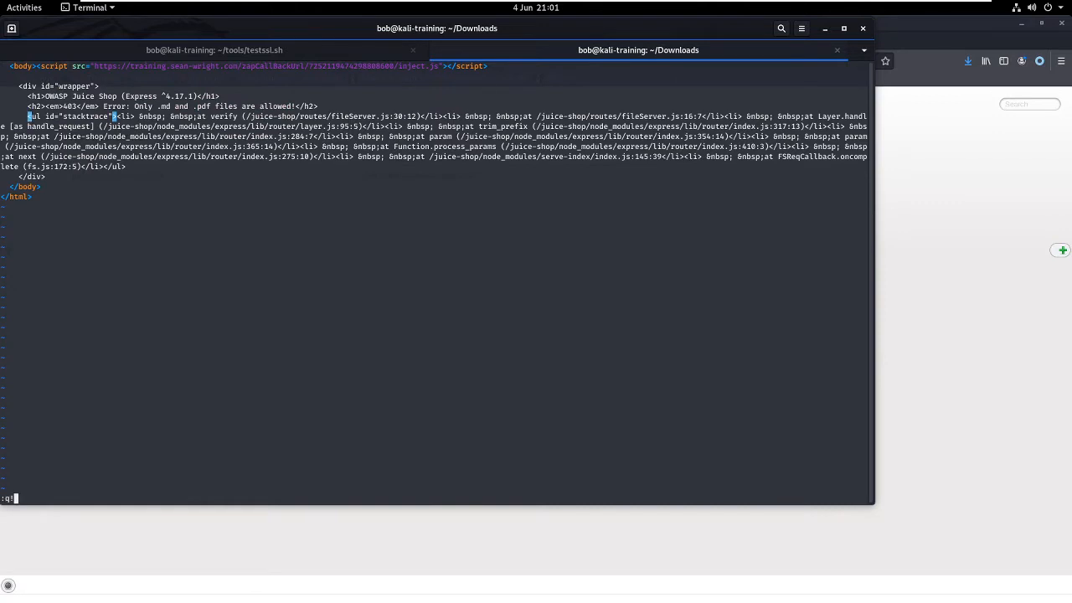
key(Return)
Step: Open eastere.gg with the view command, correcting the misspelled command name
text(viiew)
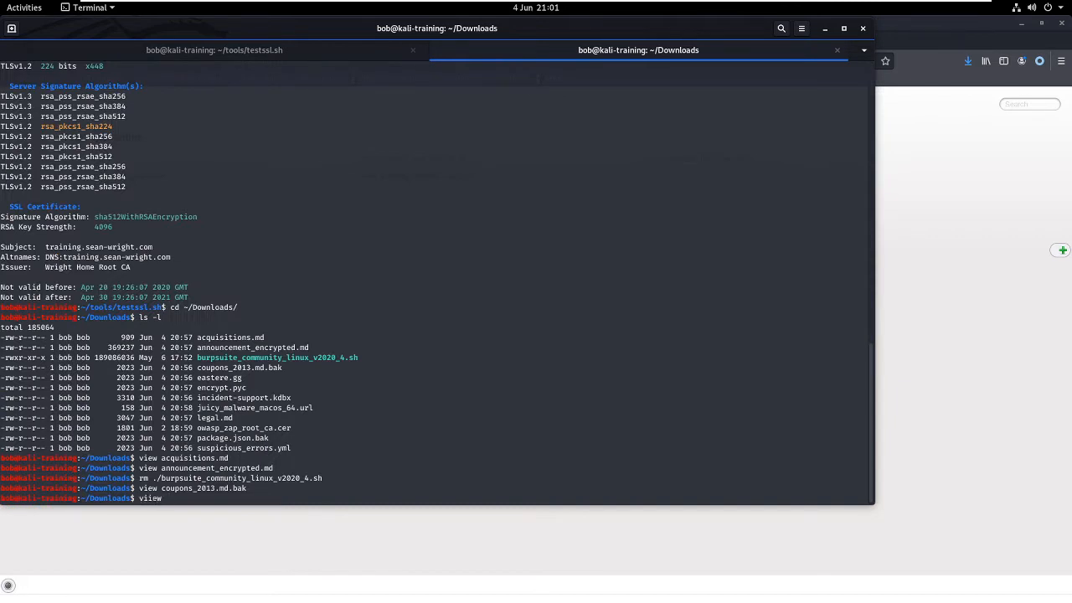
text( ea)
key(Tab)
key(Return)
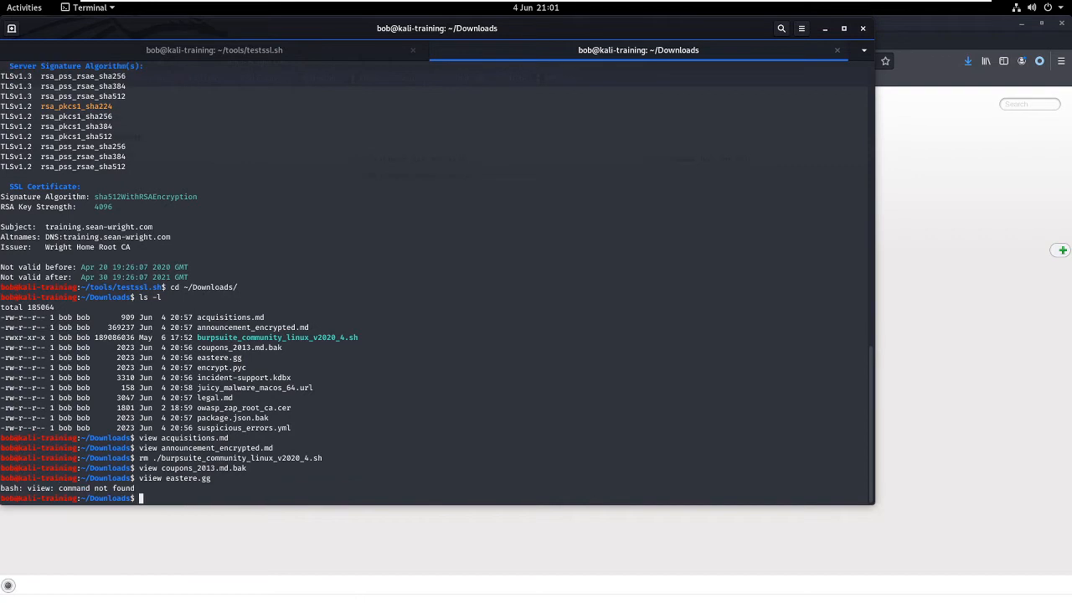
key(Up)
key(Home)
key(Right)
key(Delete)
key(Return)
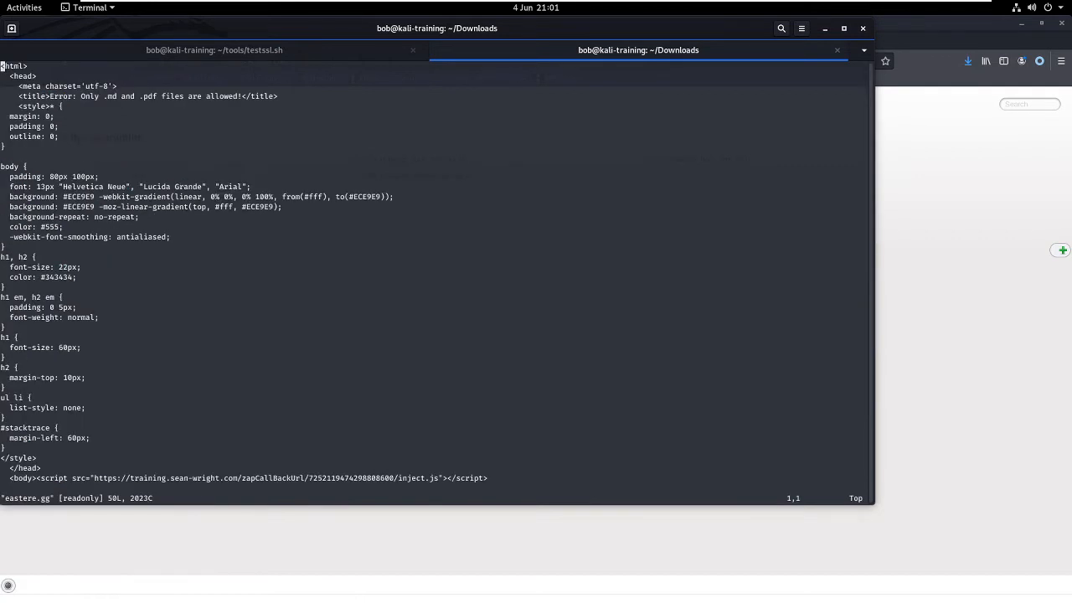
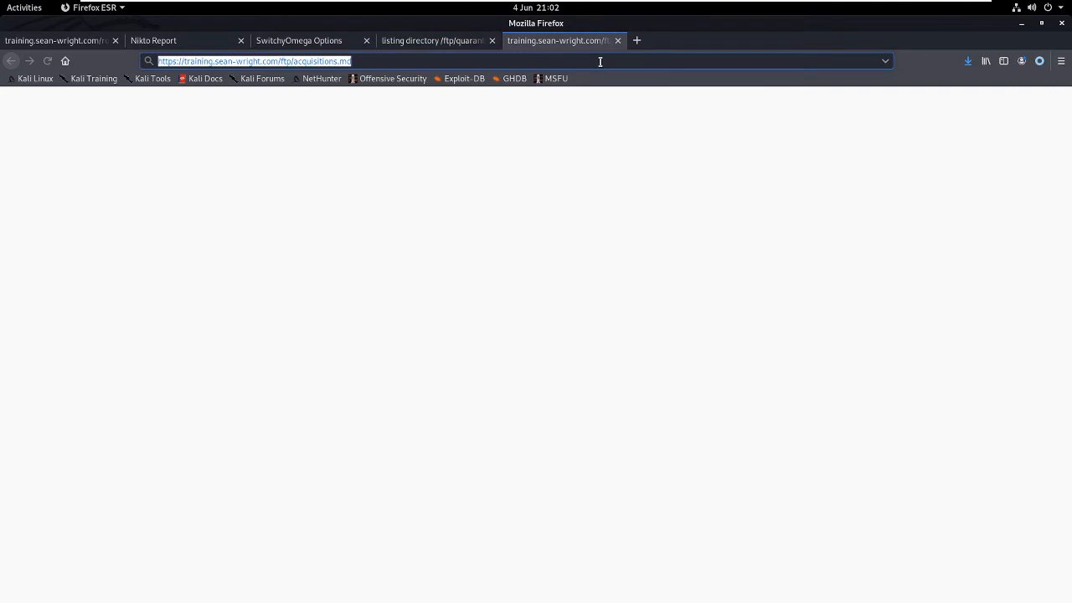
text(ftp)
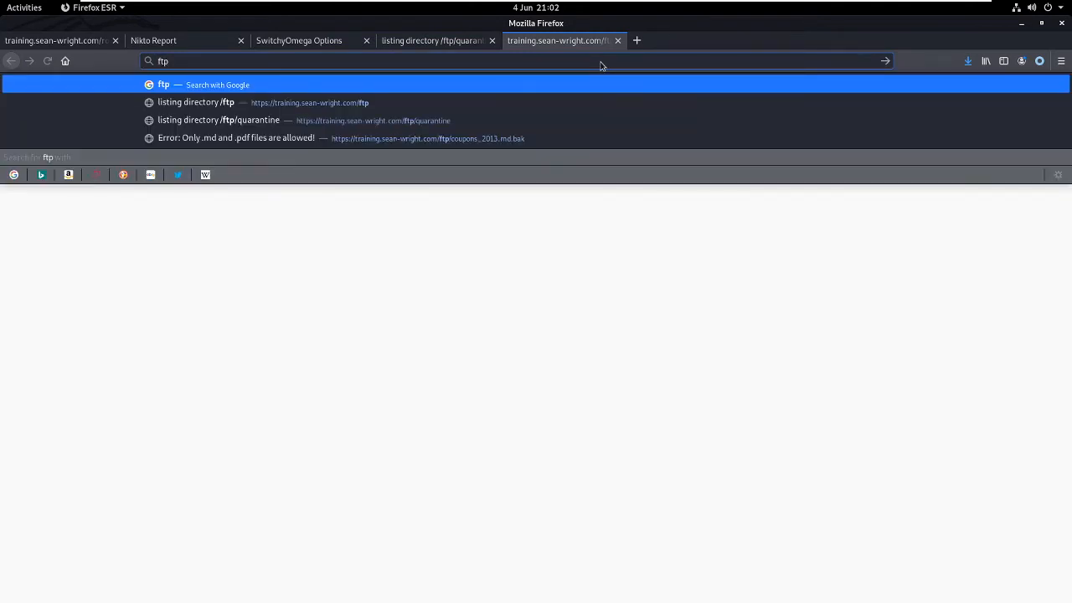
key(BackSpace)
key(BackSpace)
key(BackSpace)
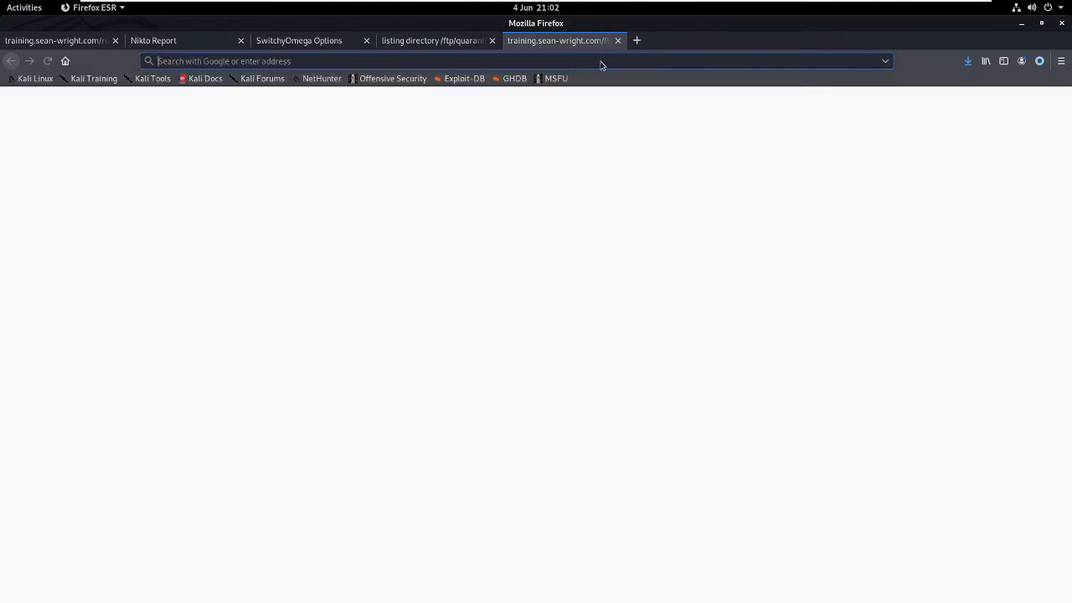
right_click(599, 65)
click(636, 117)
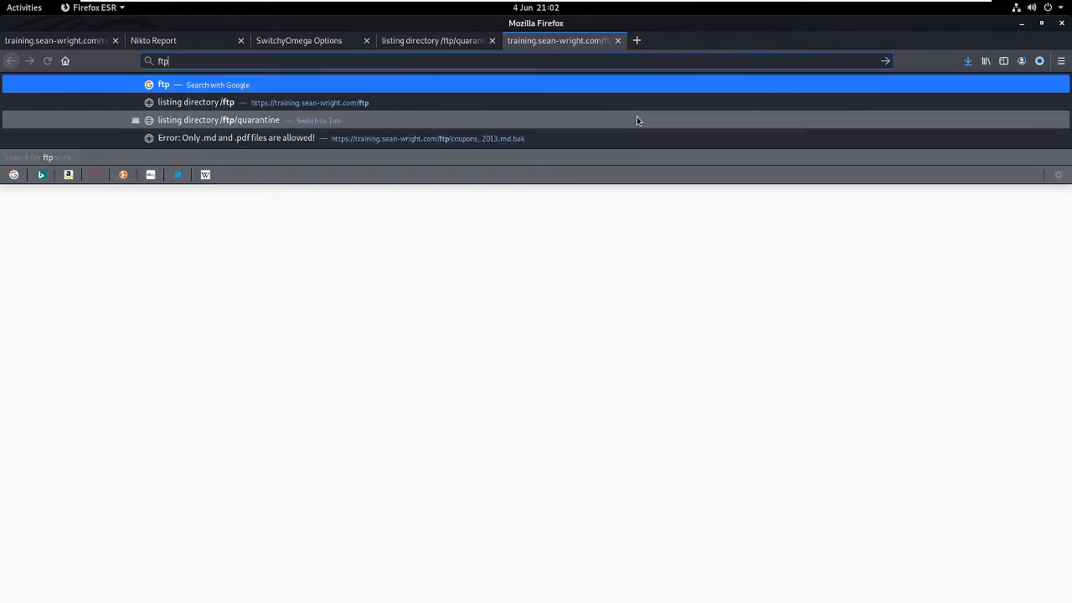
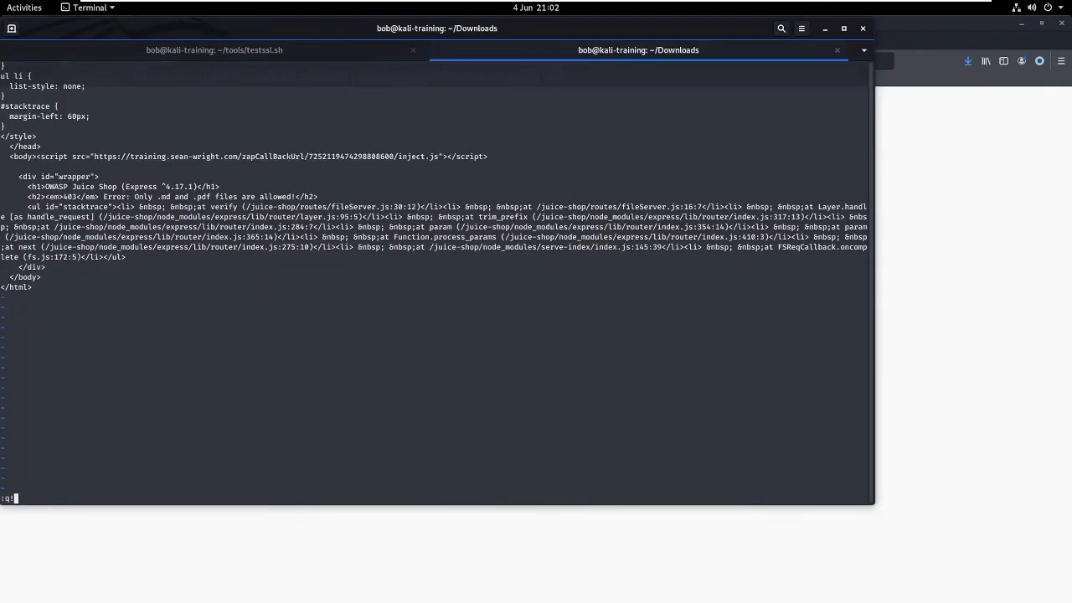
Step: Quit the eastere.gg viewer and print the file's contents in the terminal with cat
key(Return)
text(cat e)
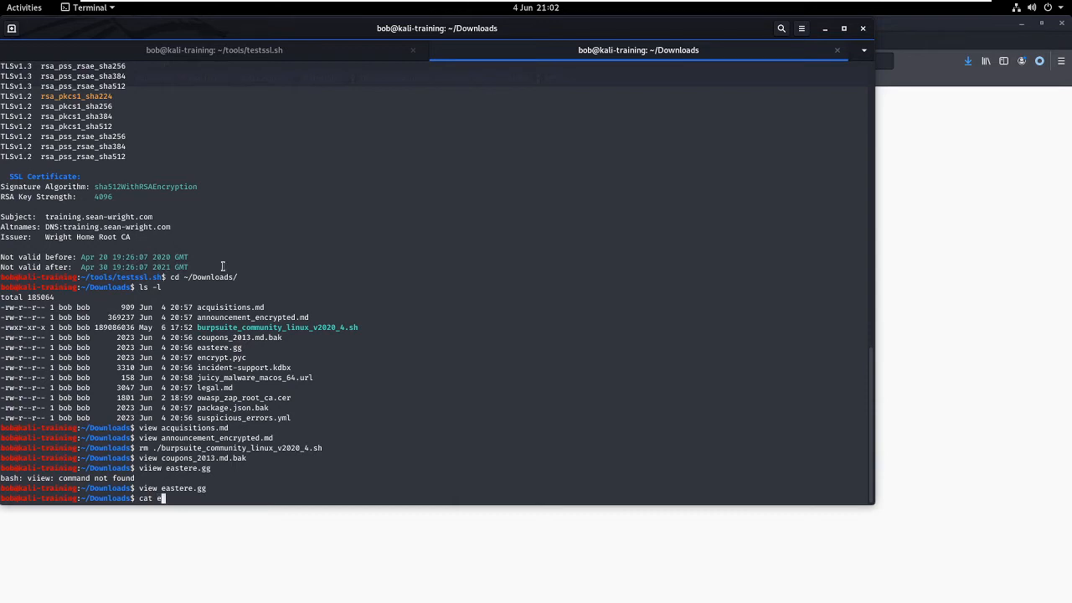
text(s)
text(a)
key(Tab)
key(Return)
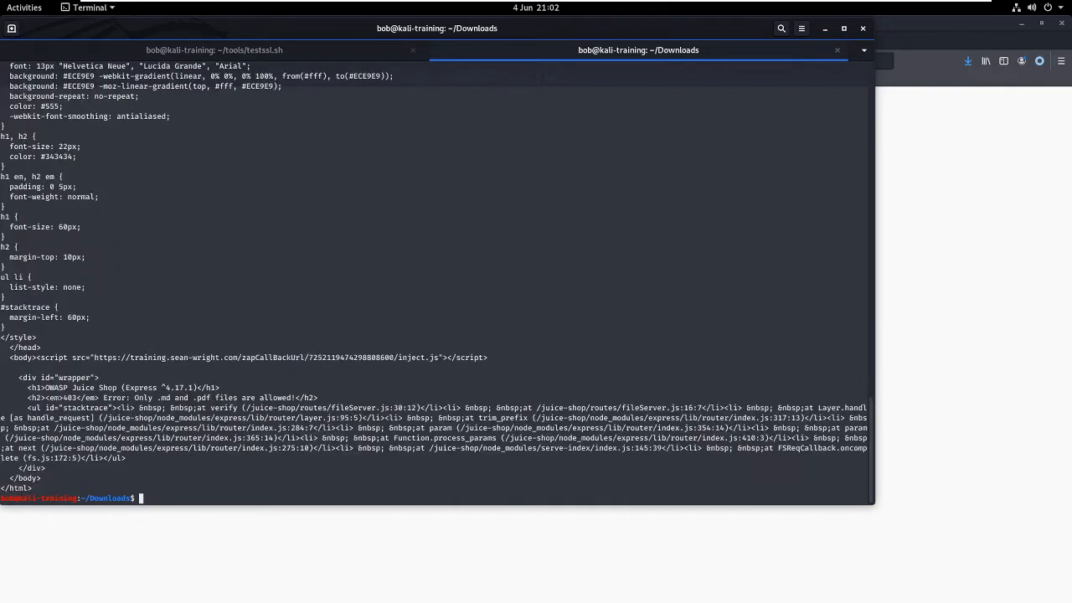
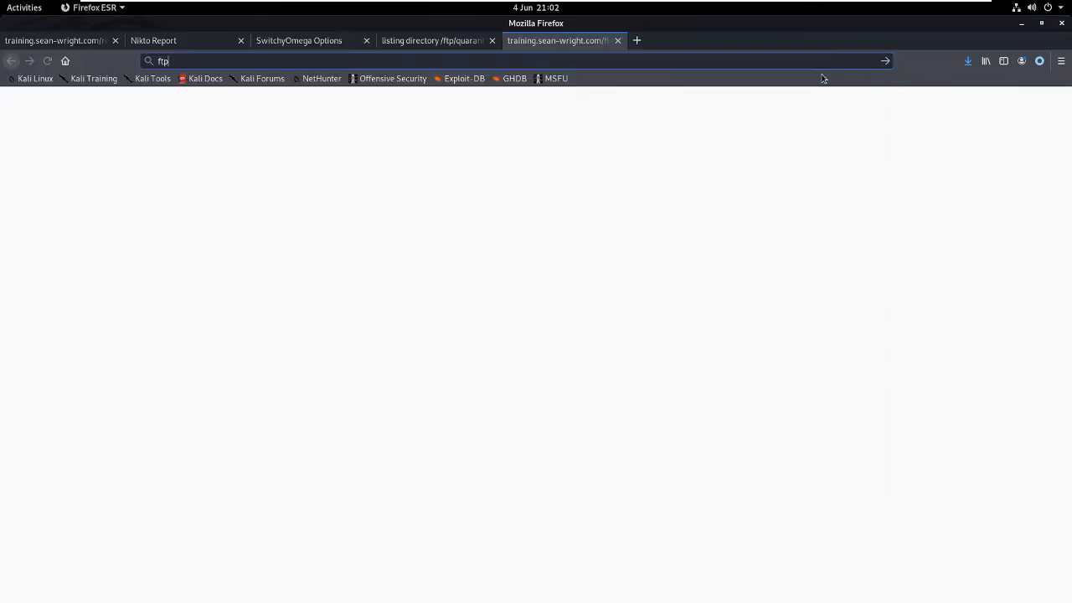
Step: Load the copied inject.js script URL in the current browser tab
key(ctrl+a)
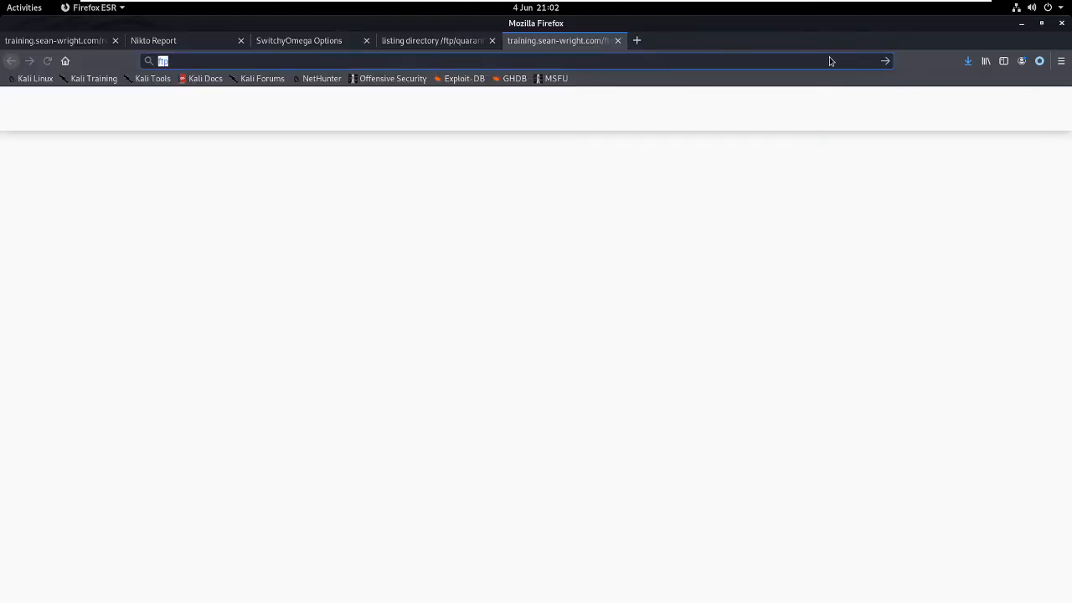
key(ctrl+v)
key(Return)
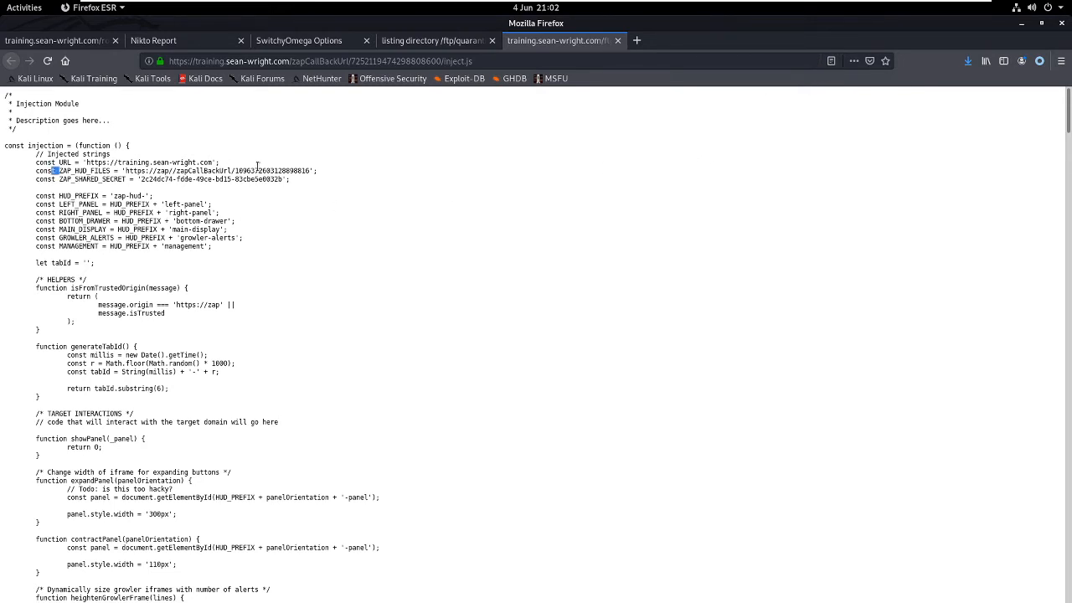
Step: Examine the ZAP_HUD_FILES and ZAP_SHARED_SECRET constants in inject.js, and skim the HUD panel functions below them
triple_click(343, 172)
click(343, 174)
drag(255, 186, 70, 173)
click(68, 172)
double_click(105, 170)
click(200, 168)
drag(58, 179, 281, 179)
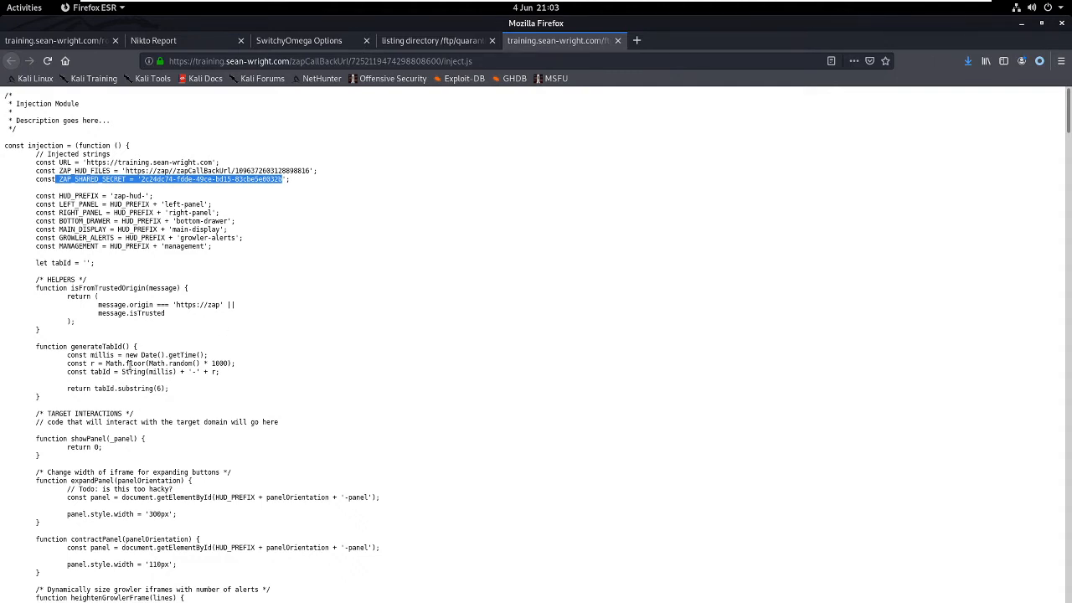
click(108, 151)
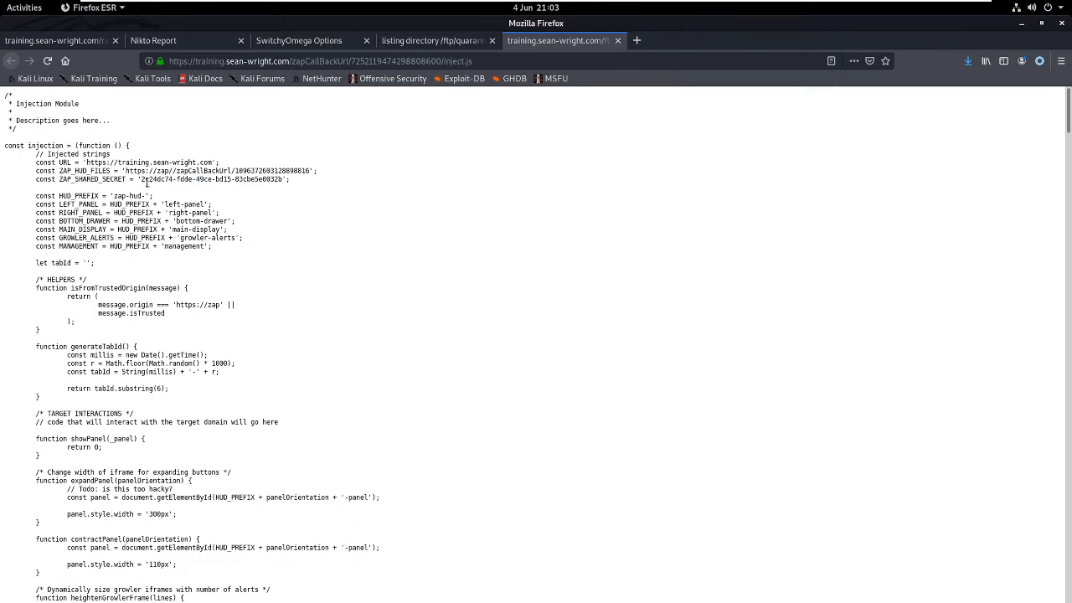
drag(149, 179, 281, 180)
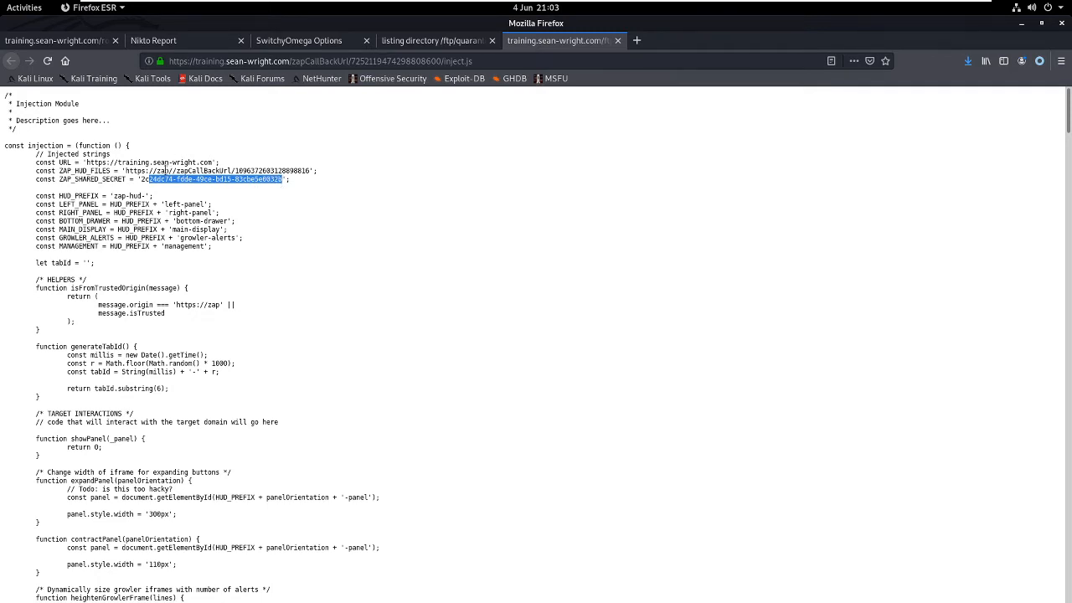
drag(156, 171, 173, 171)
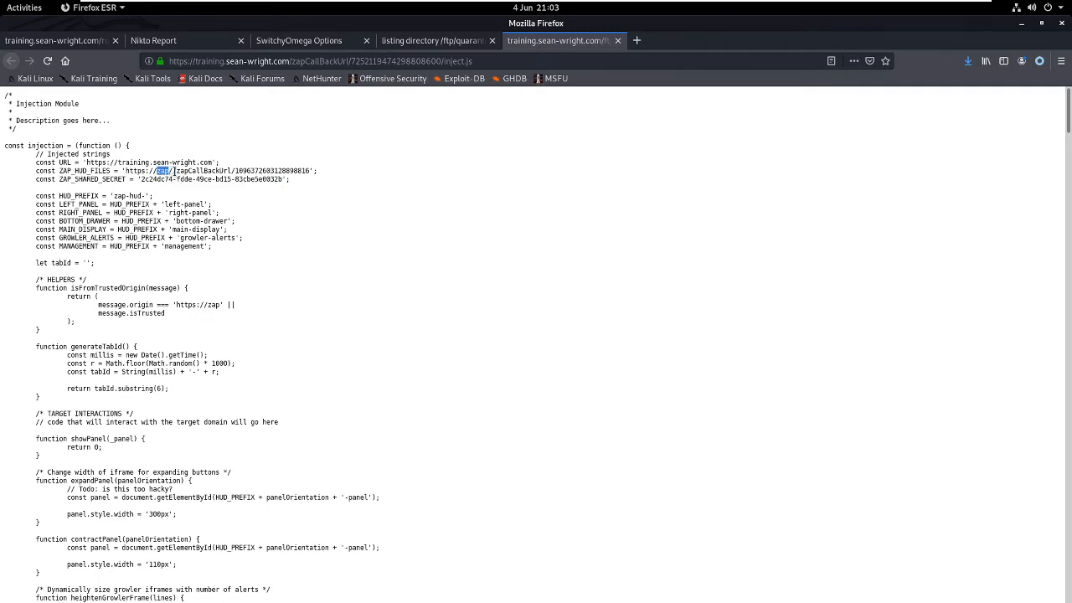
double_click(103, 171)
click(116, 181)
double_click(107, 179)
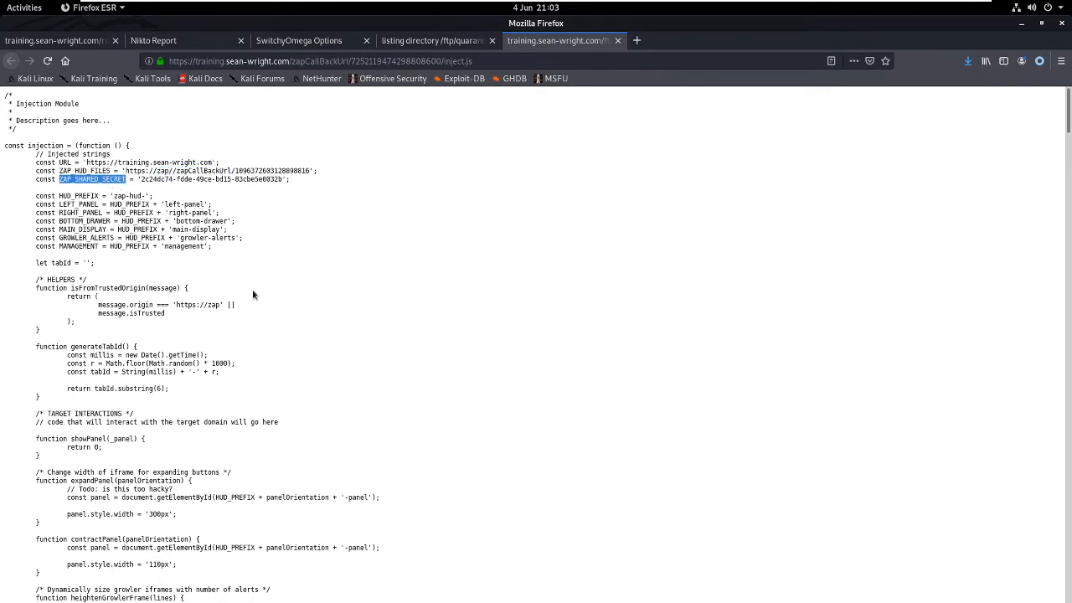
scroll(250, 403, down, 4)
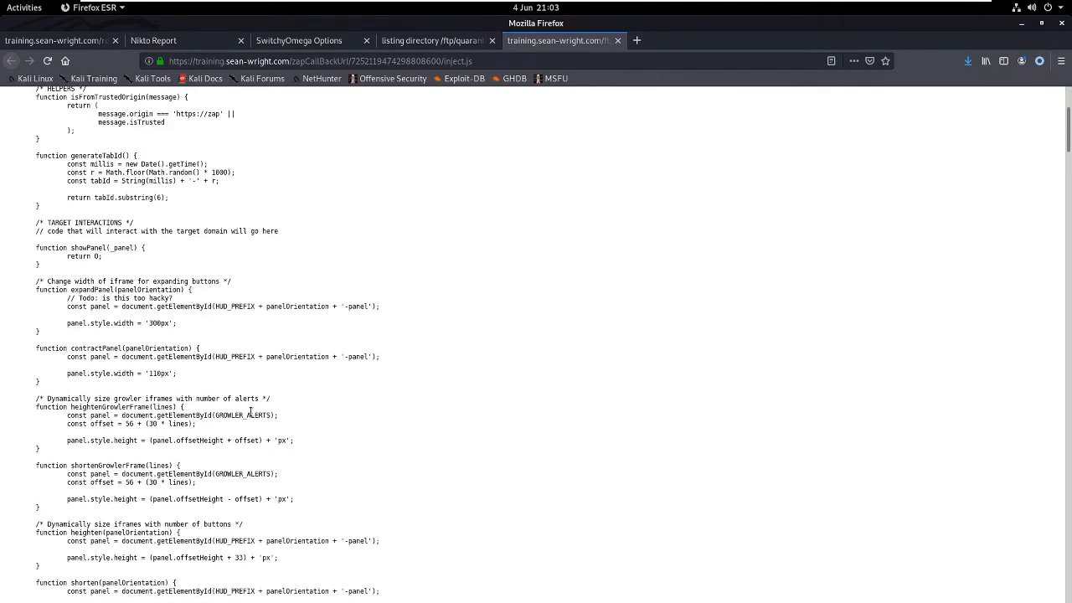
scroll(232, 417, down, 8)
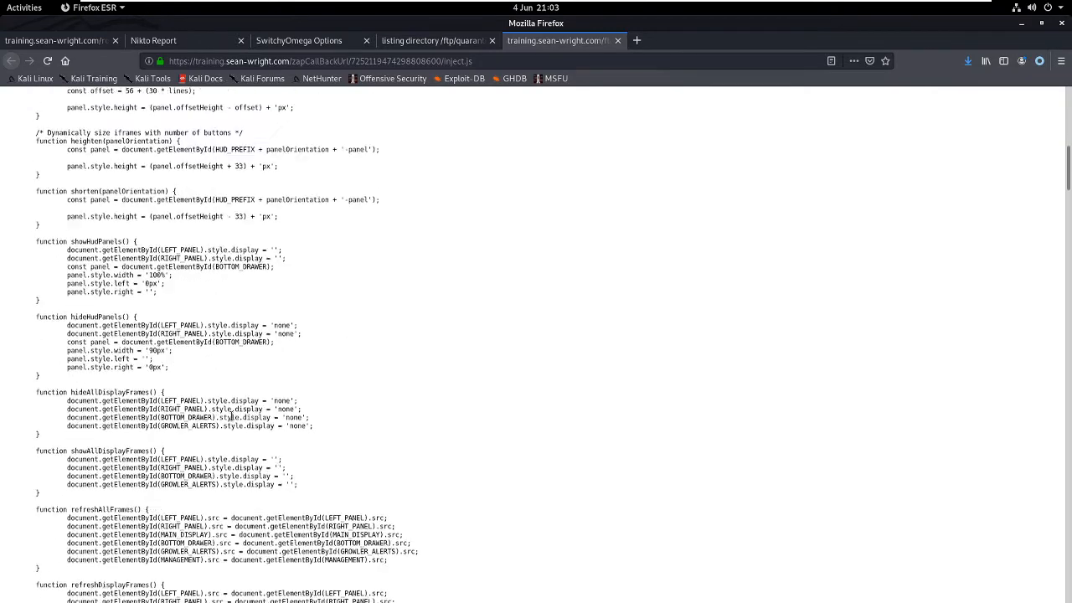
scroll(232, 417, down, 8)
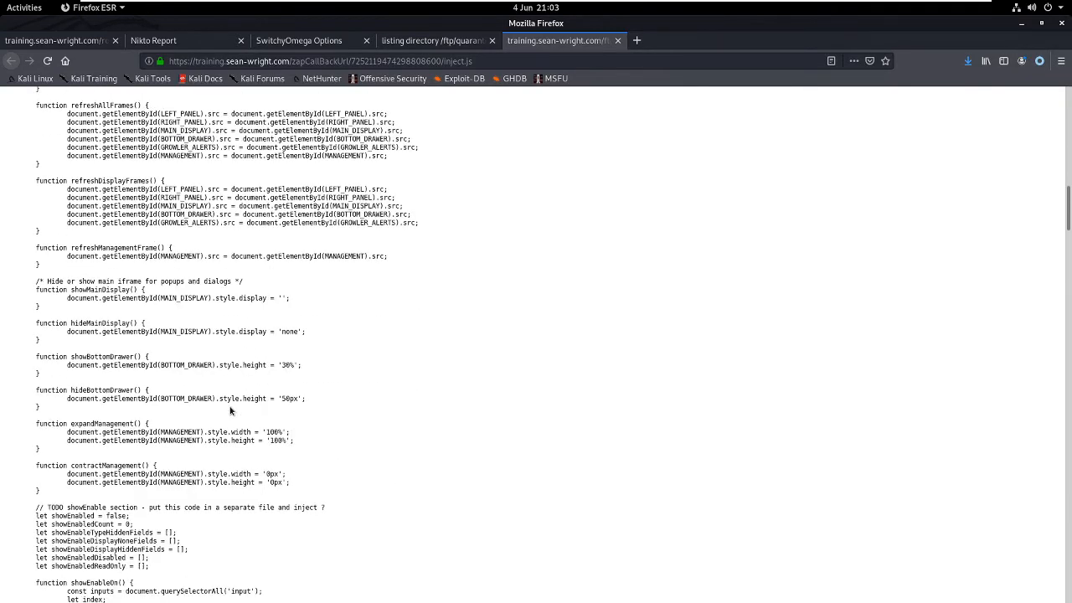
scroll(231, 410, down, 3)
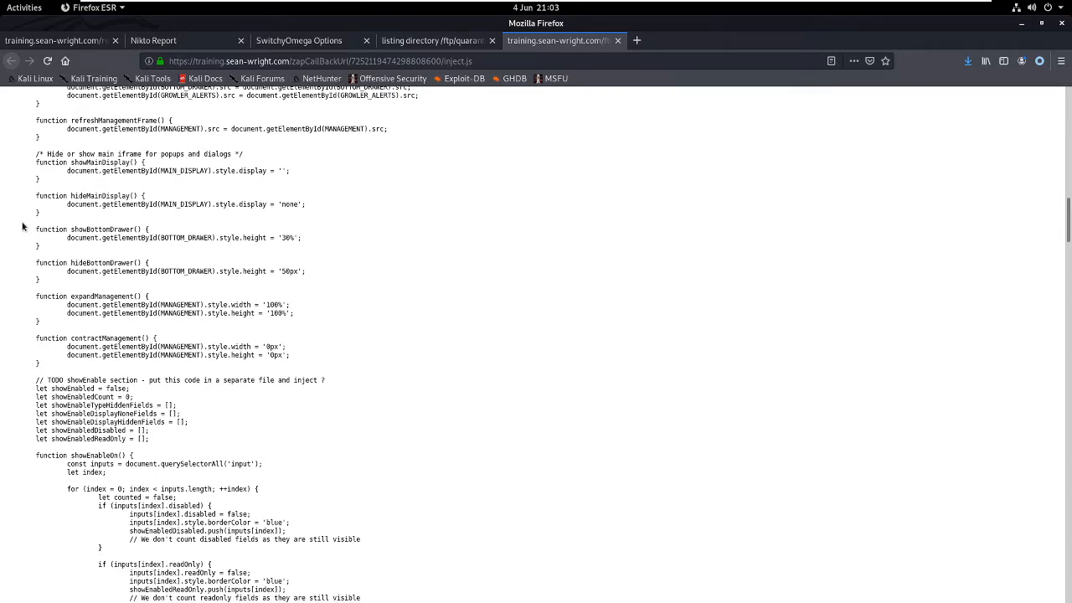
Step: Return to the terminal and list the Downloads directory in long format with ls -l
click(1019, 24)
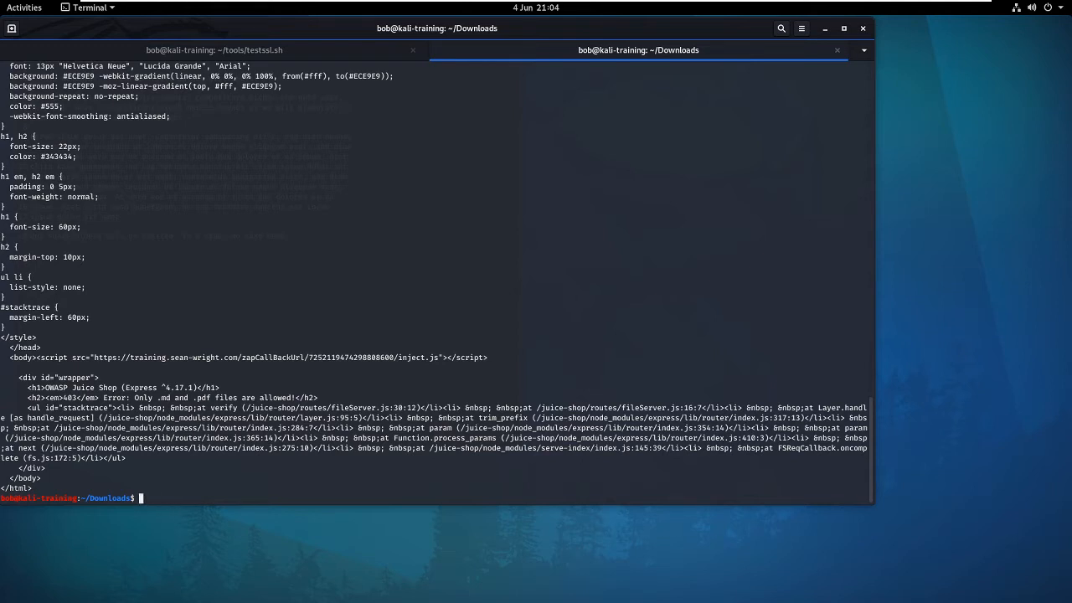
text(ls -l)
key(Return)
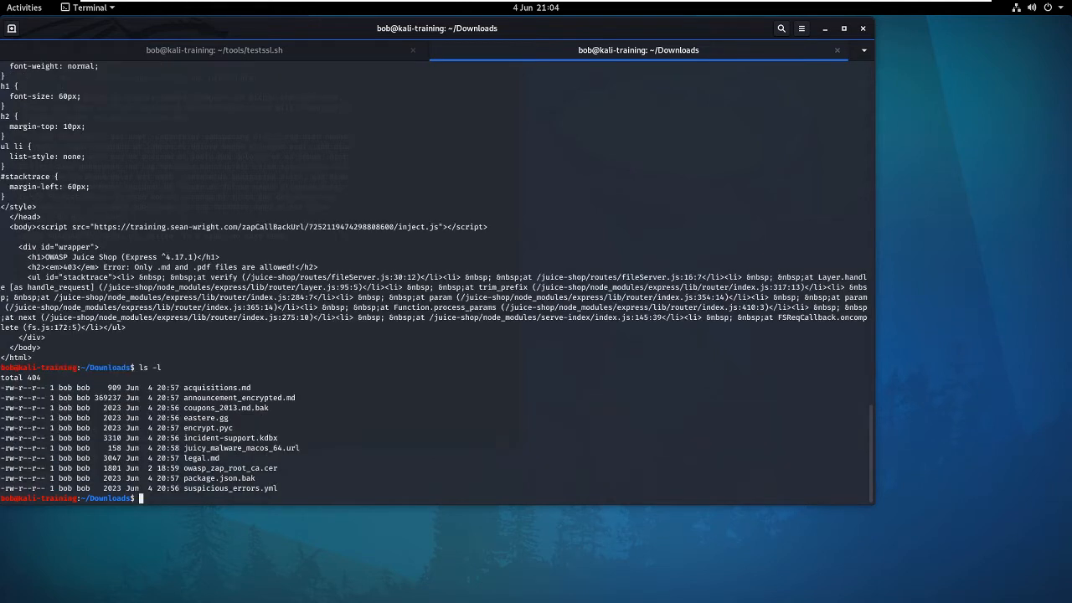
text(voew)
key(BackSpace)
key(BackSpace)
key(BackSpace)
key(BackSpace)
key(BackSpace)
Step: Identify the type of incident-support.kdbx with the file command and examine the reported format
text(fil)
key(Tab)
key(Tab)
key(Tab)
key(Tab)
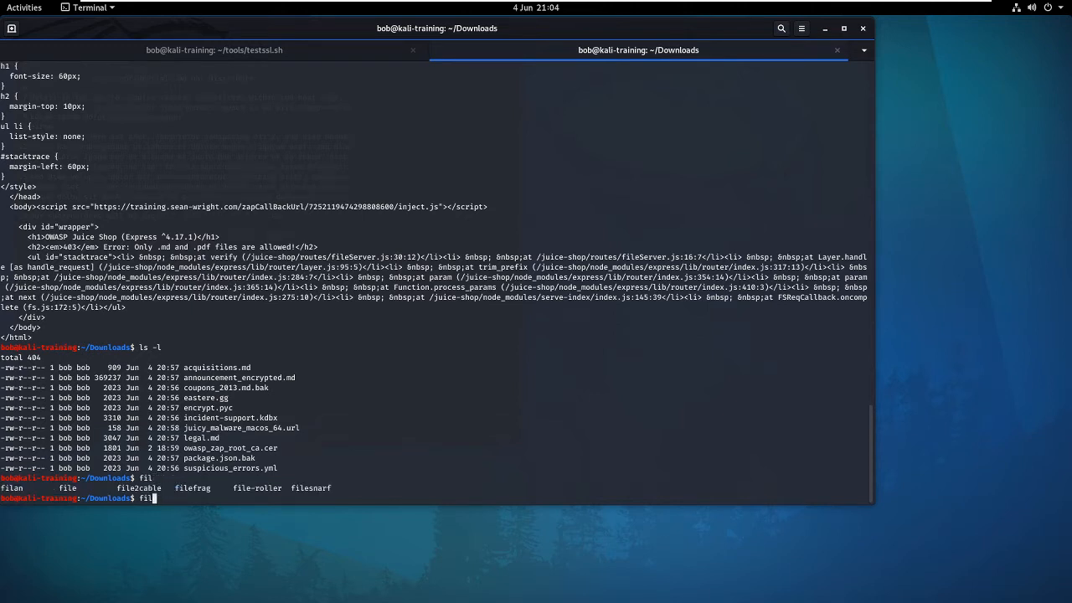
text(e)
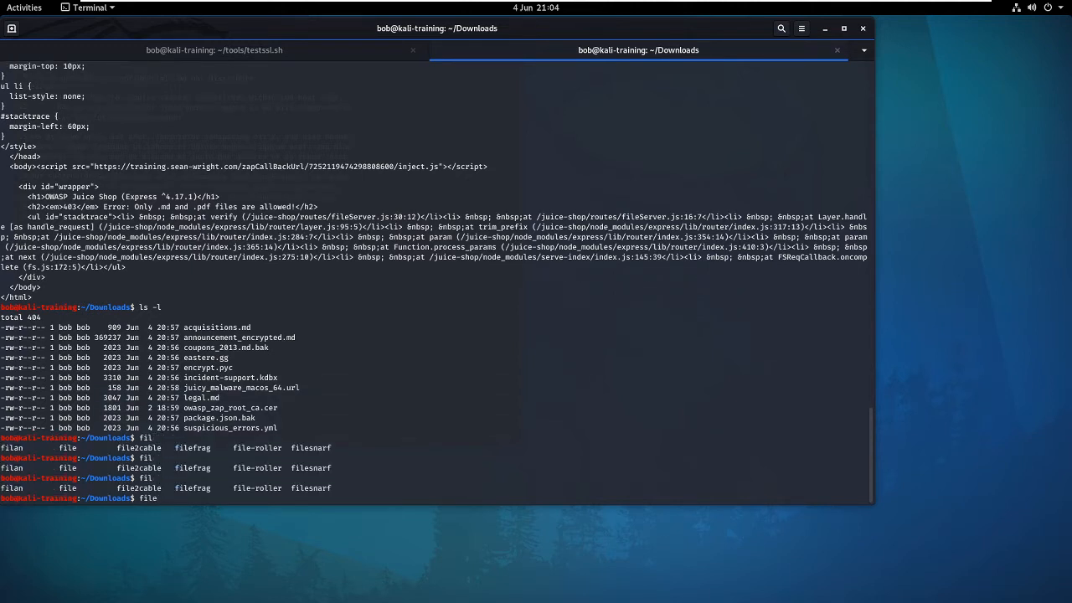
text( in)
key(Tab)
key(Return)
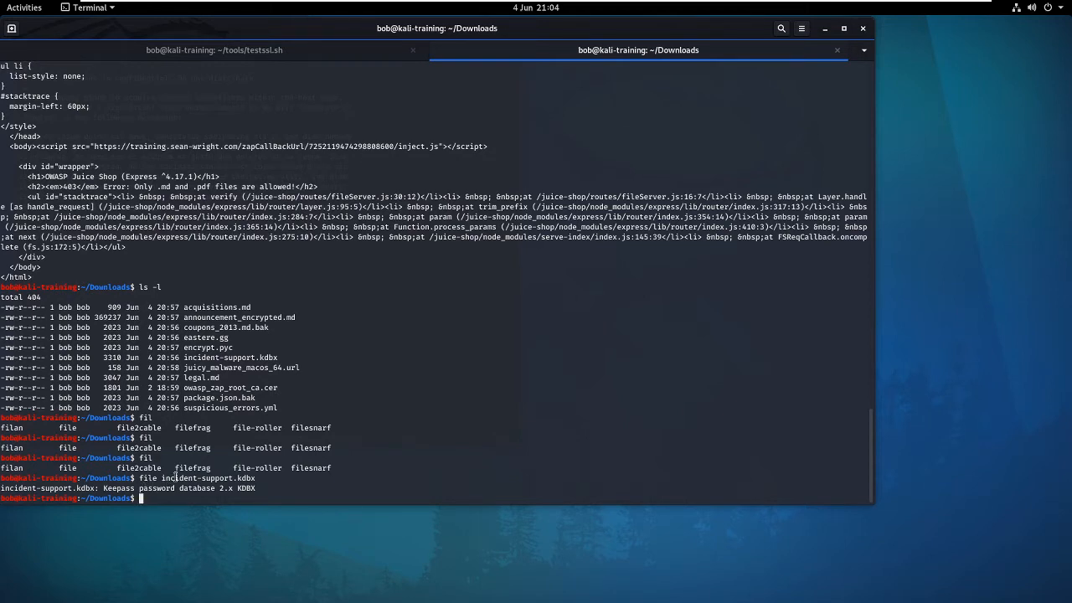
drag(256, 488, 1, 488)
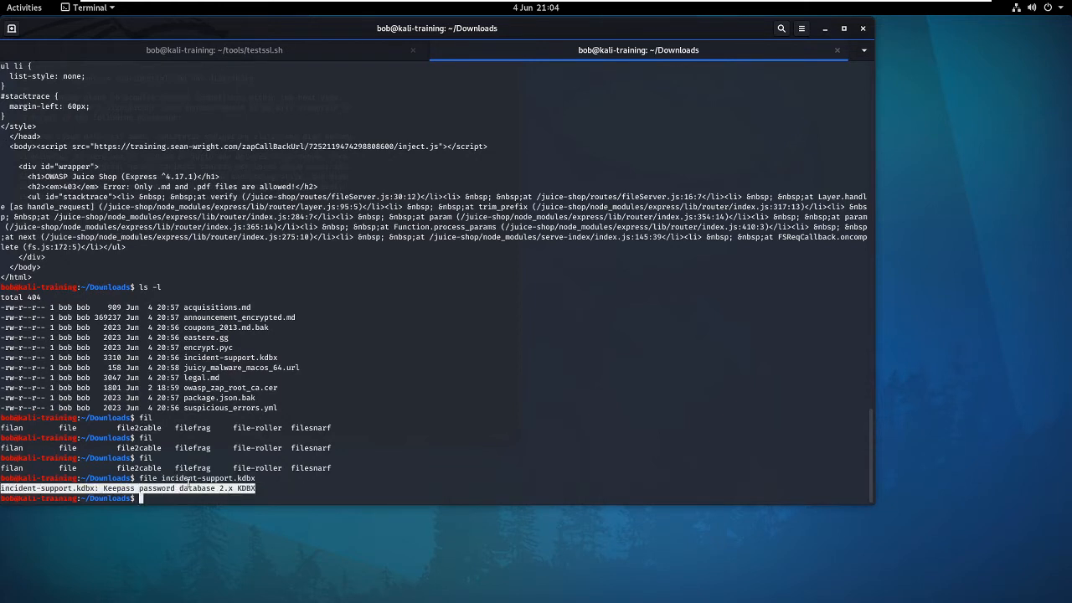
click(204, 484)
double_click(204, 484)
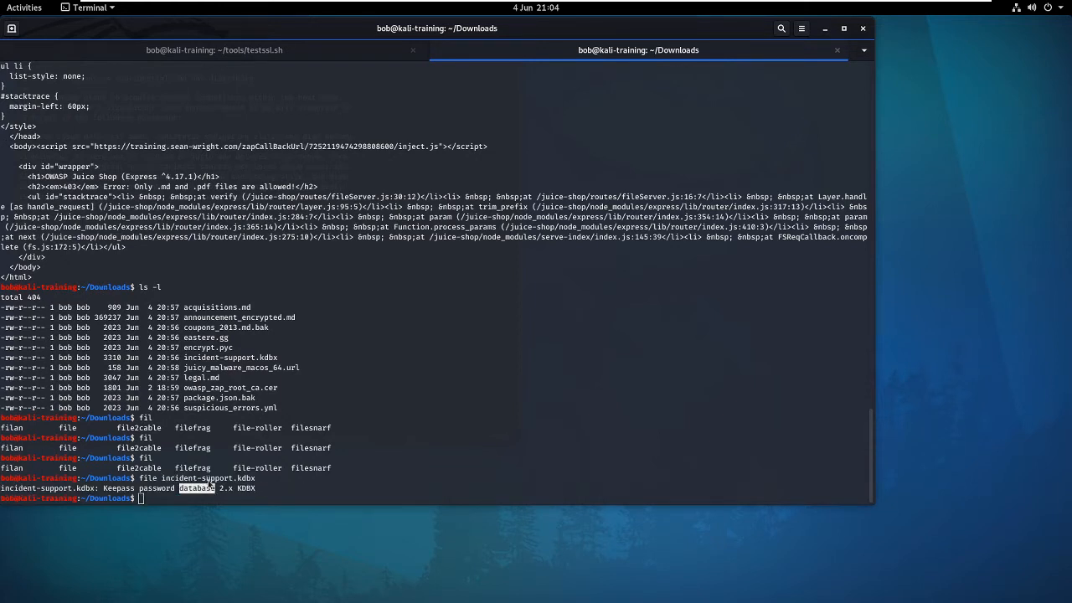
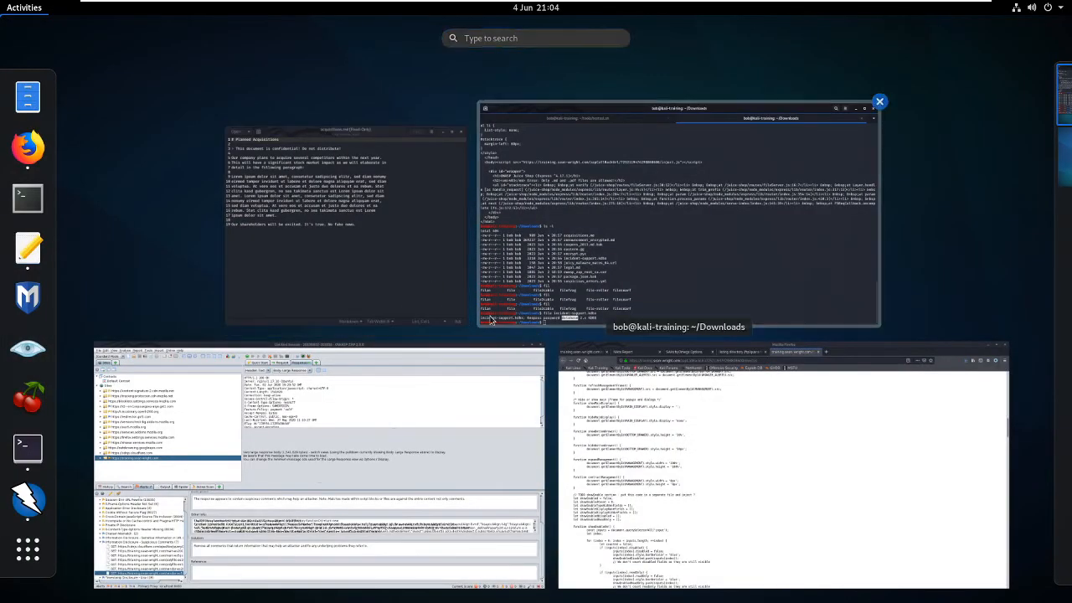
Step: Search the apt repositories for keepass using sudo, authenticating with the account password
key(super)
click(327, 405)
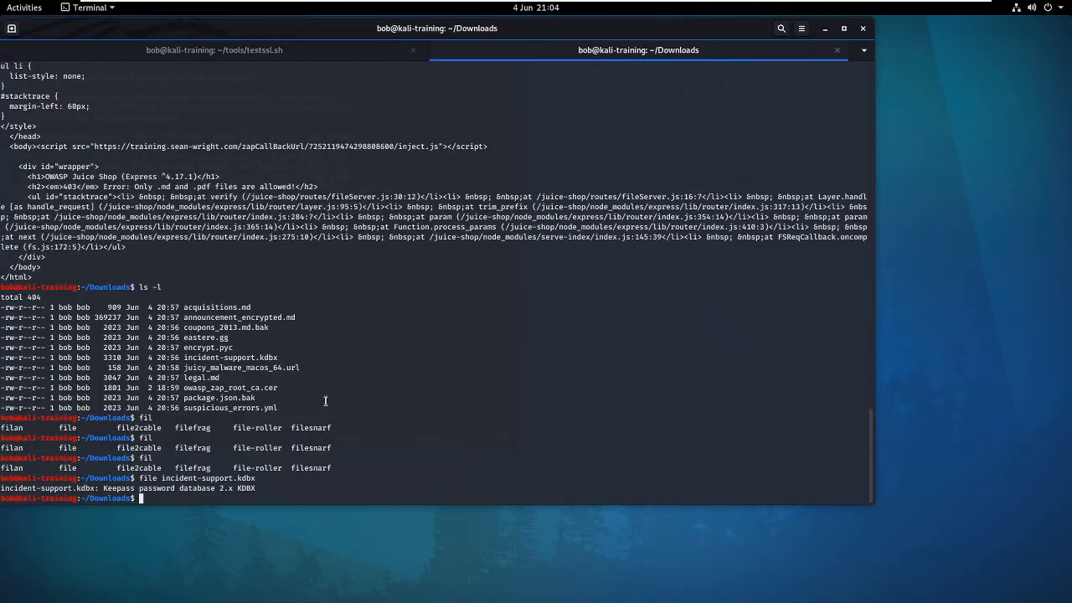
text(sudo apt search keey)
key(BackSpace)
text(pass)
key(Return)
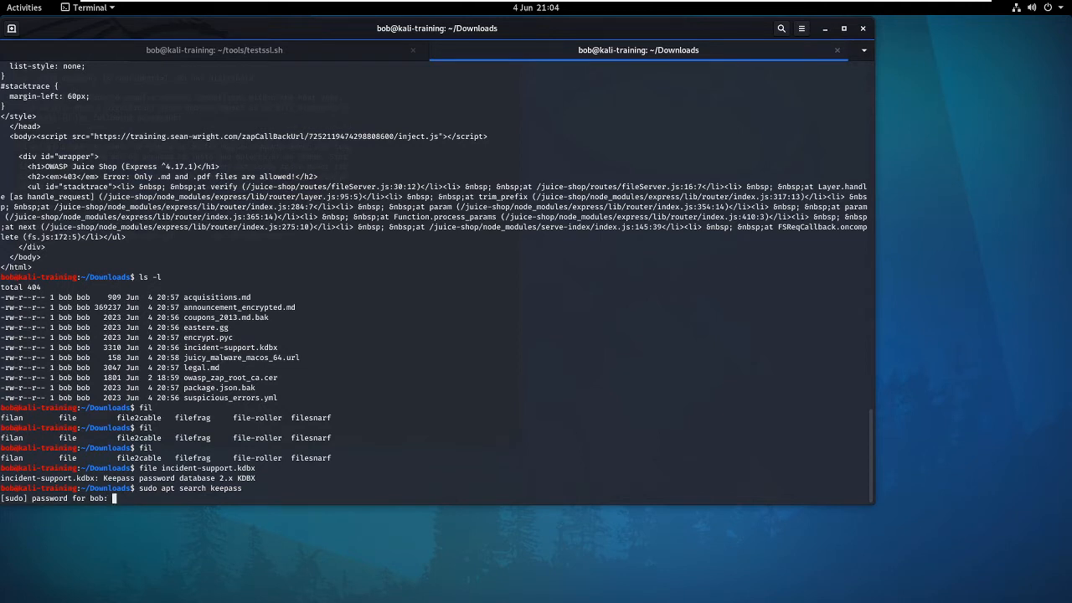
key(Return)
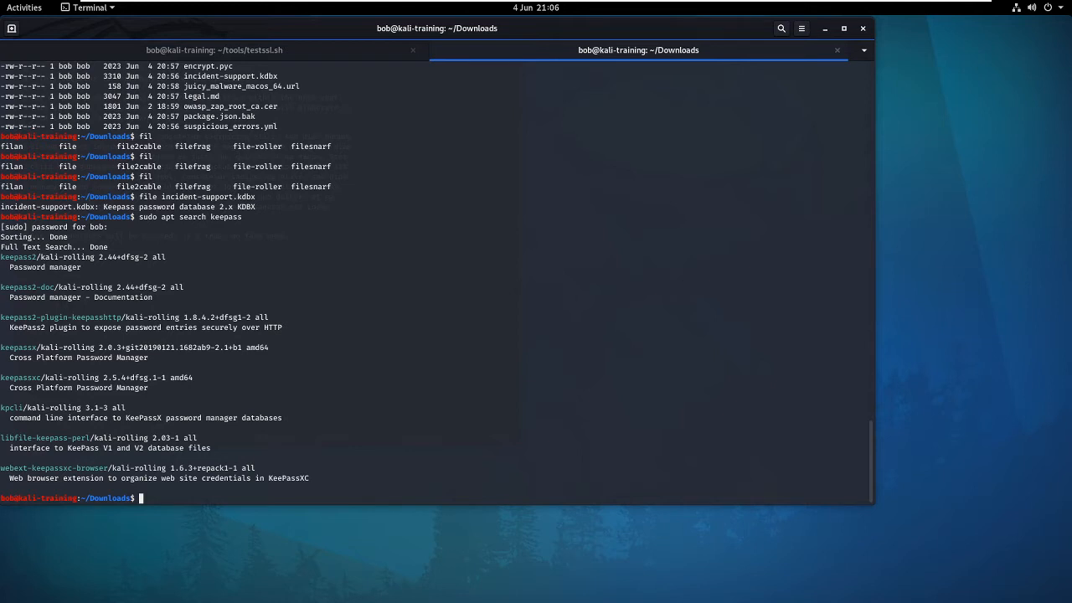
Step: Install the keepass2 package with sudo apt install and accept the additional packages
text(sudo apt install keepass2)
key(Return)
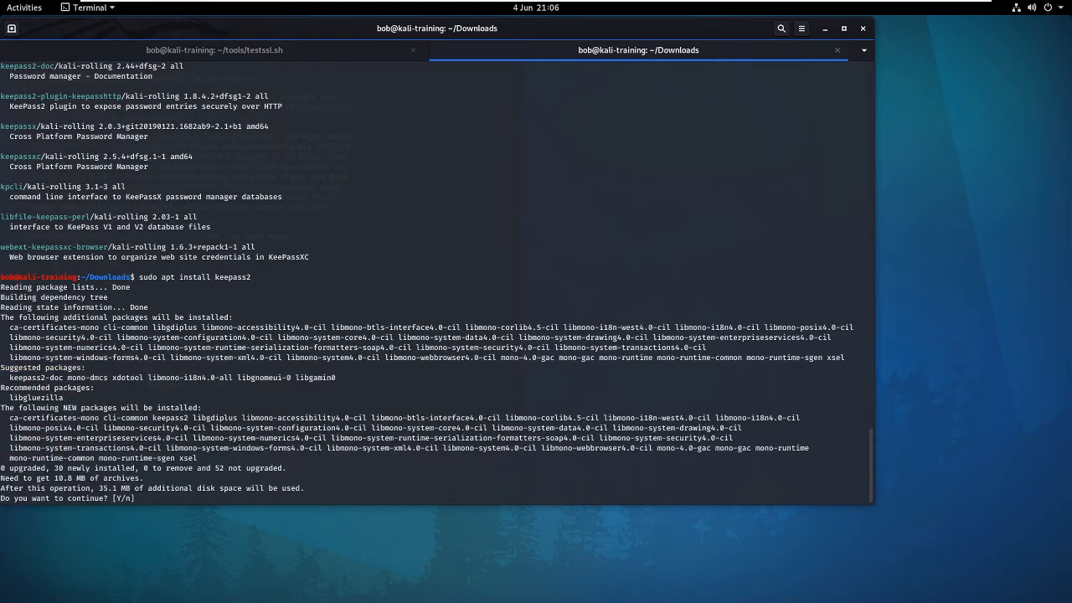
text(Y)
key(Return)
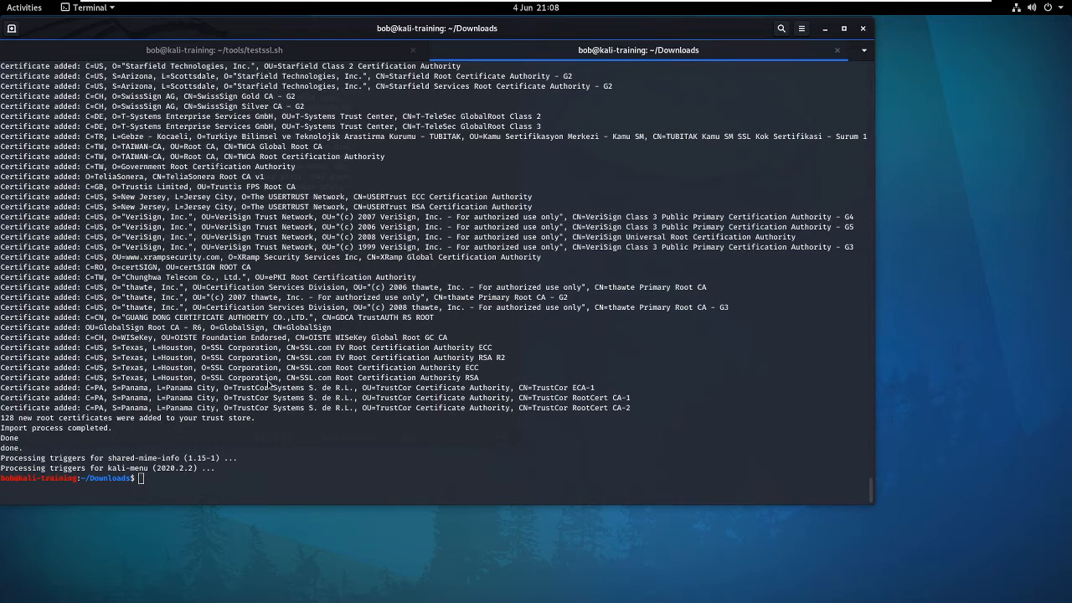
Step: Launch KeePass2 and select incident-support.kdbx from the Downloads folder as the database to open
key(super)
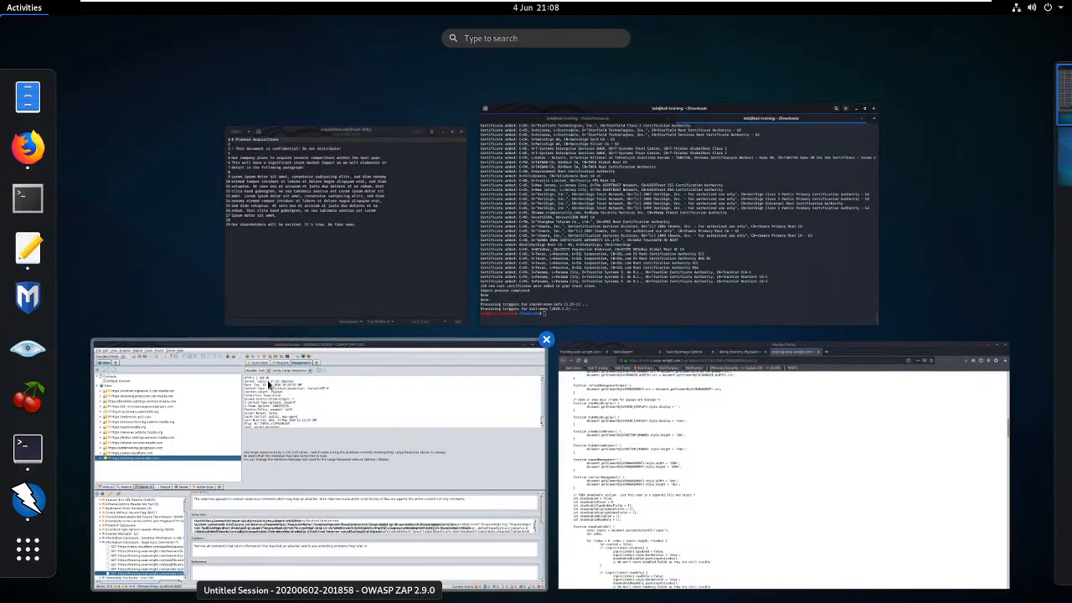
text(keep)
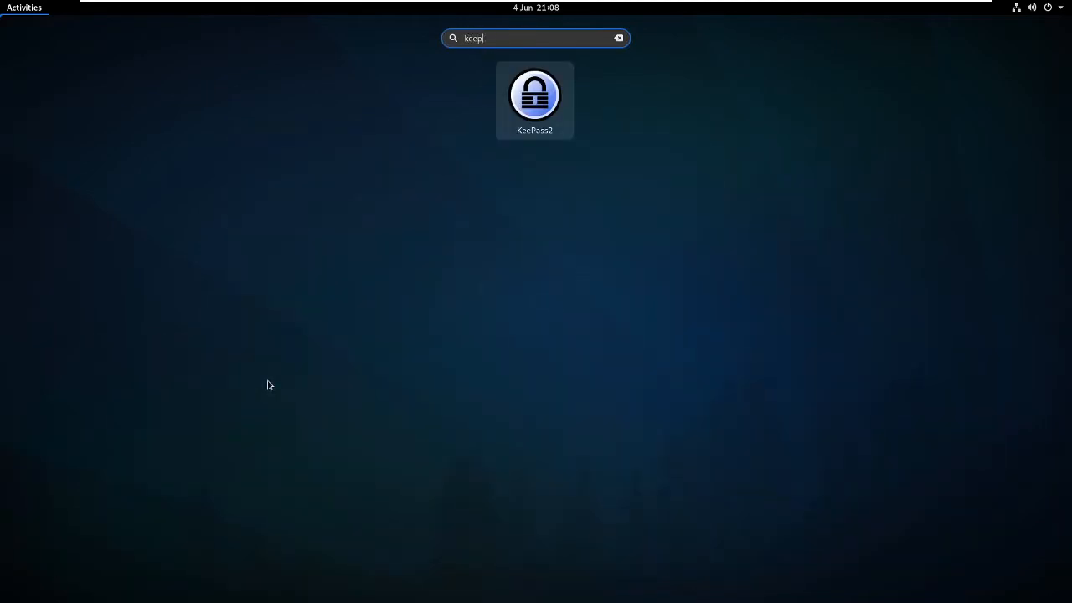
key(Return)
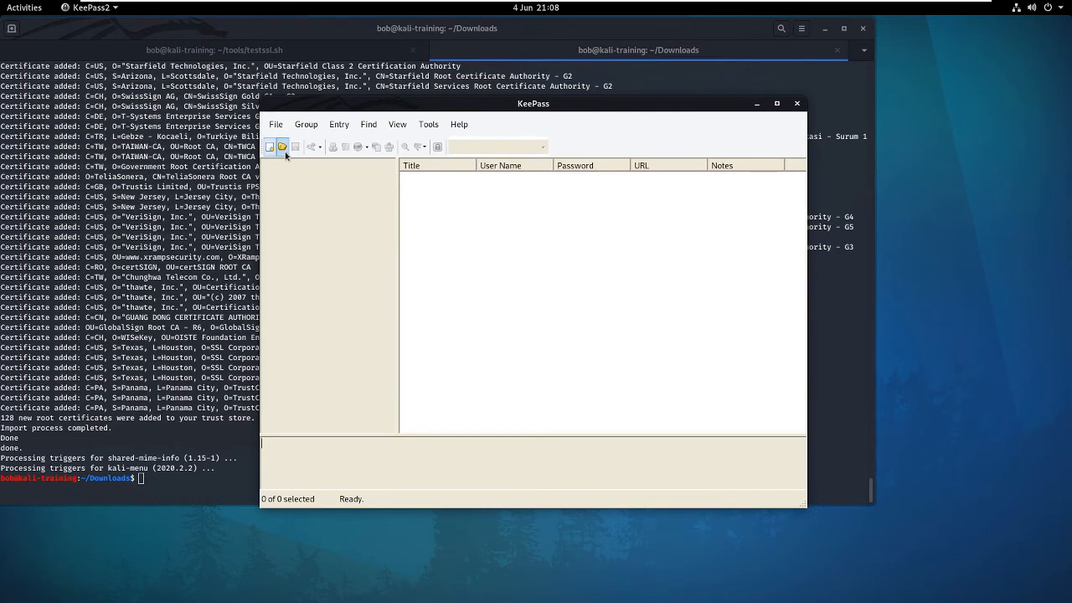
click(283, 149)
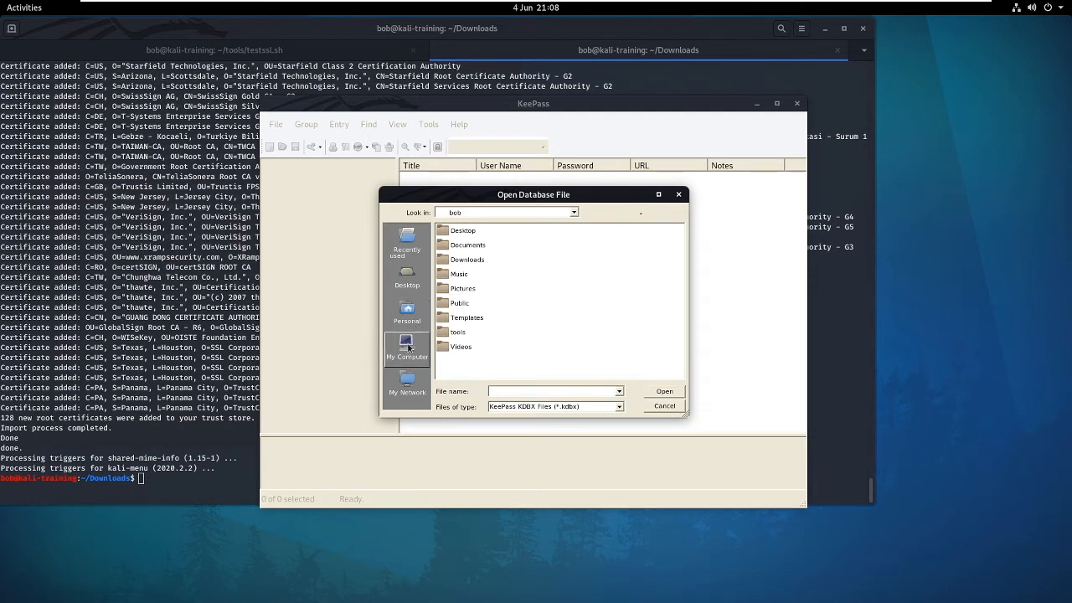
double_click(466, 263)
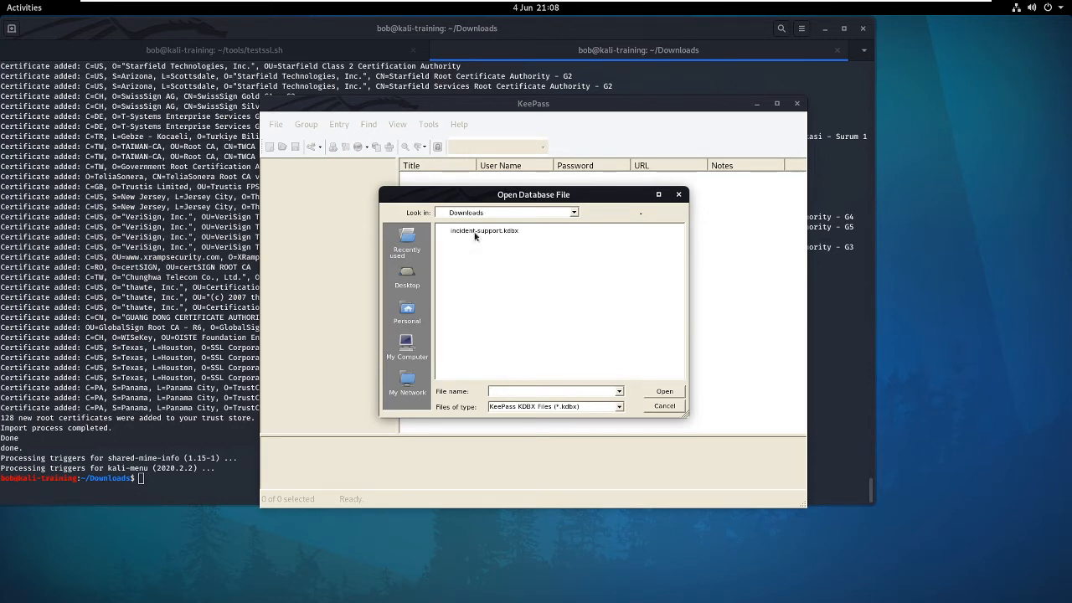
click(475, 235)
double_click(474, 231)
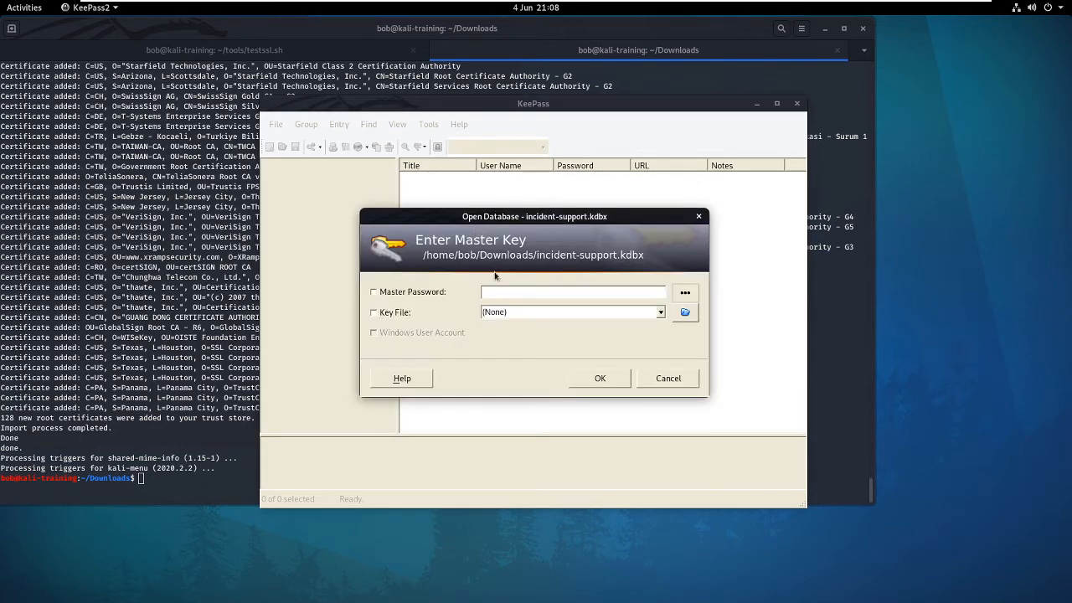
Step: Try to unlock incident-support.kdbx with an empty master key and with a guessed master password
click(602, 381)
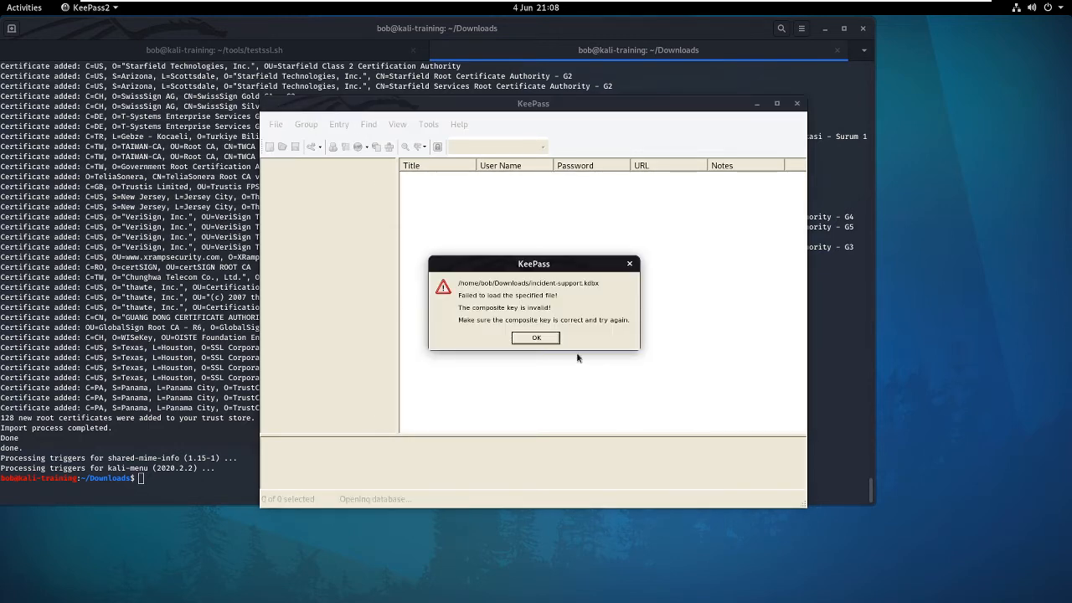
click(549, 338)
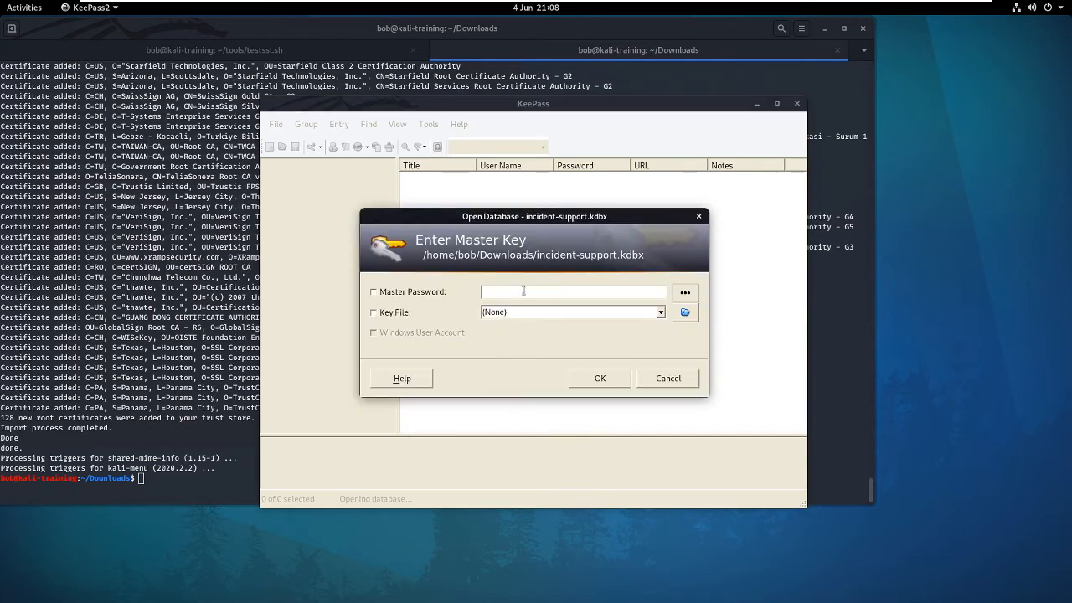
text(****)
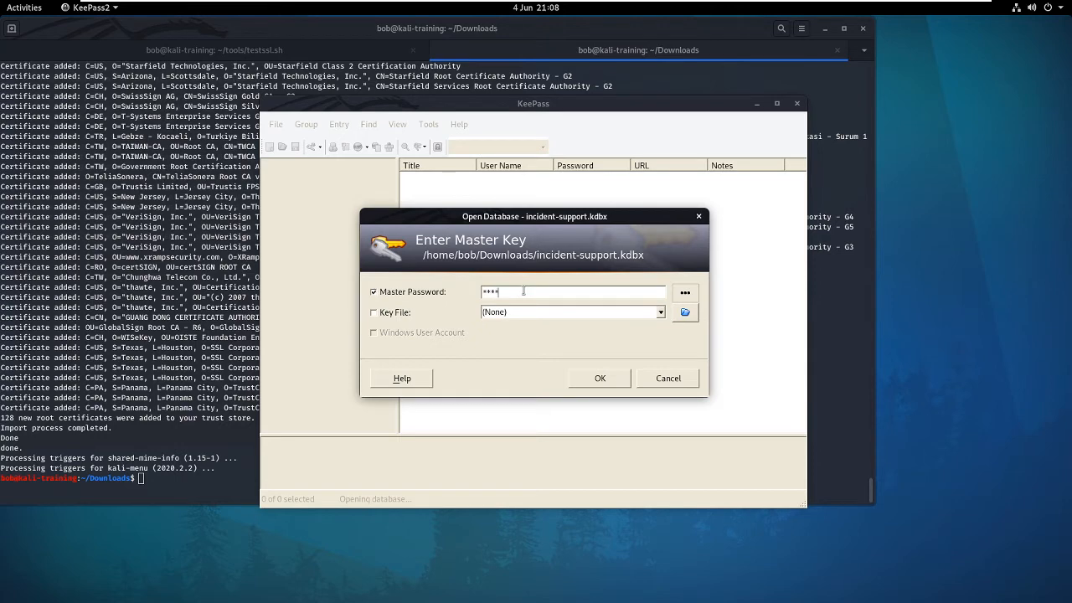
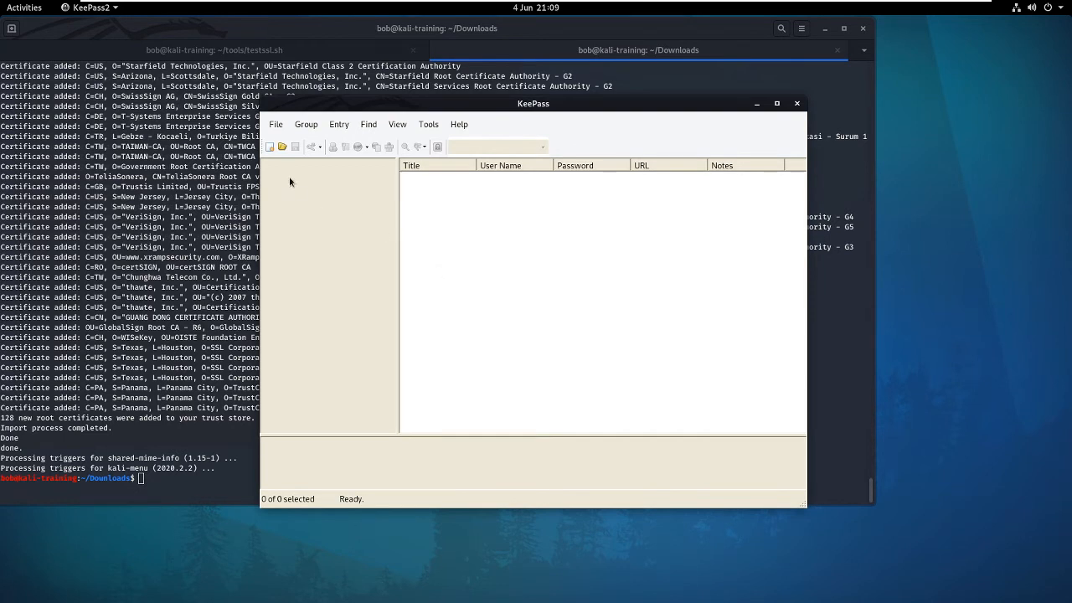
Step: Reopen incident-support.kdbx from the Downloads folder and try to unlock it with another guessed master password, closing the key prompt
click(282, 145)
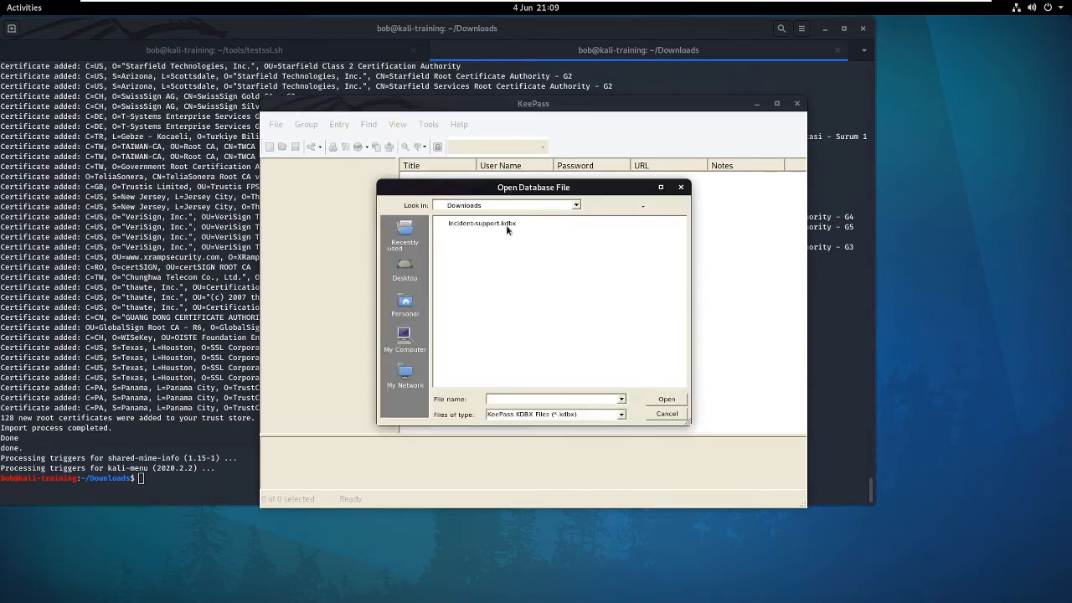
double_click(506, 224)
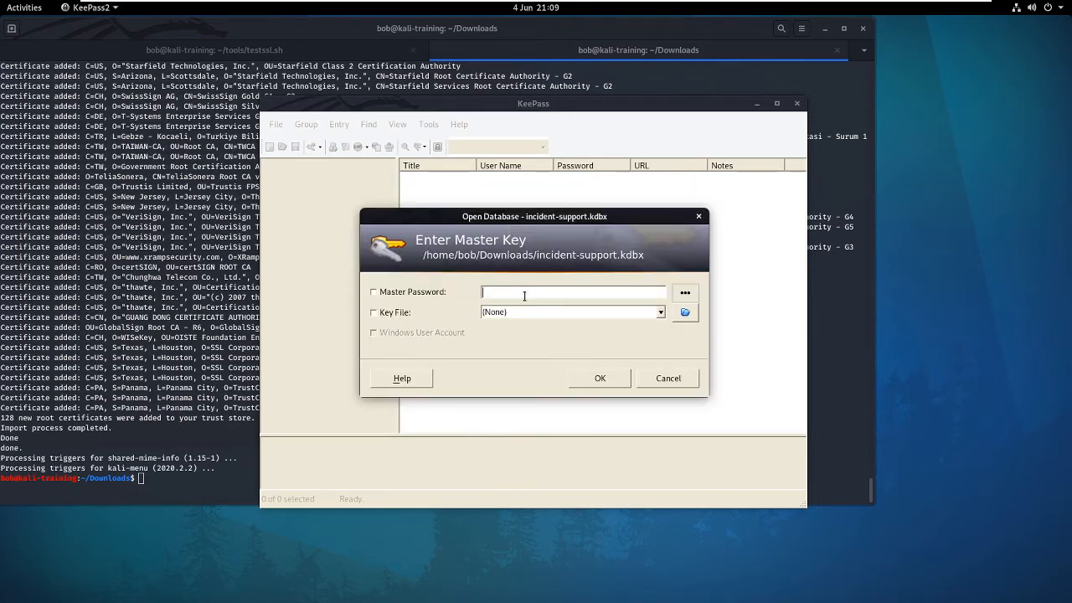
text(********)
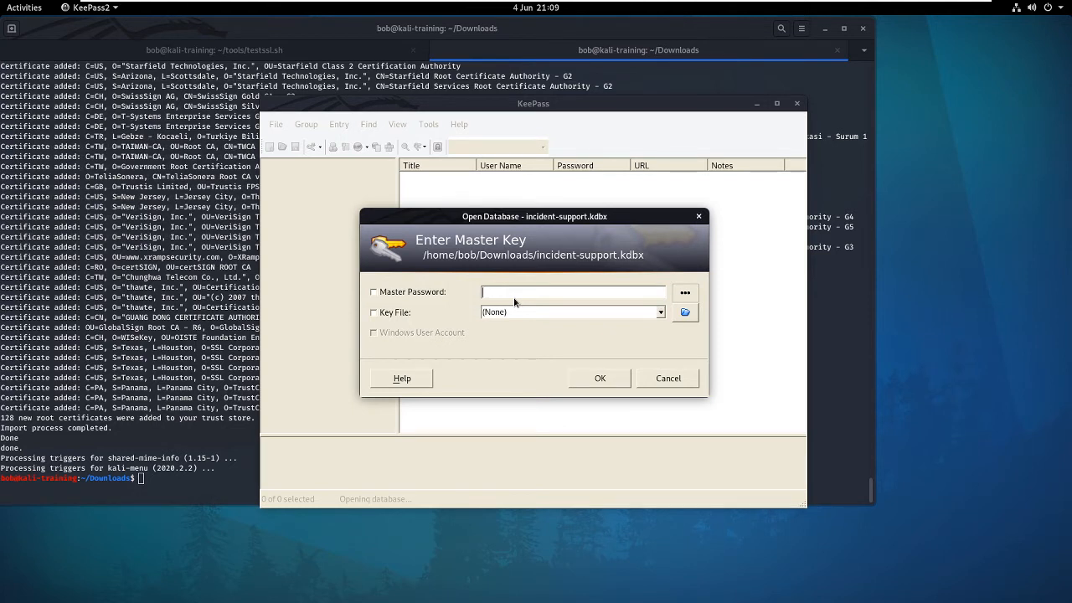
click(679, 379)
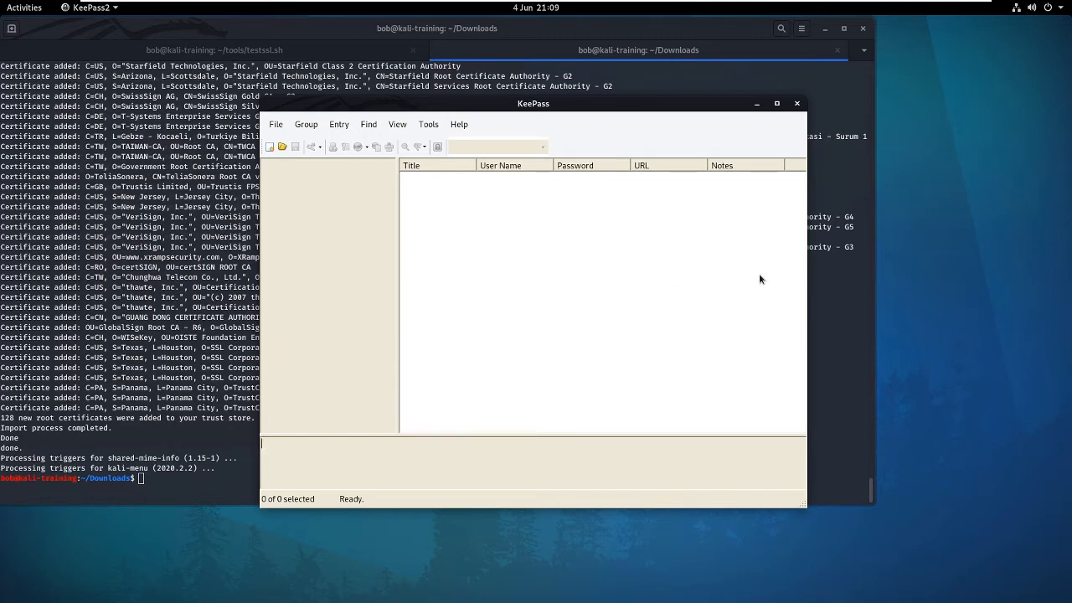
Step: In the terminal, list the Downloads folder in long format and check the file type of juicy_malware_macos_64.url
click(181, 335)
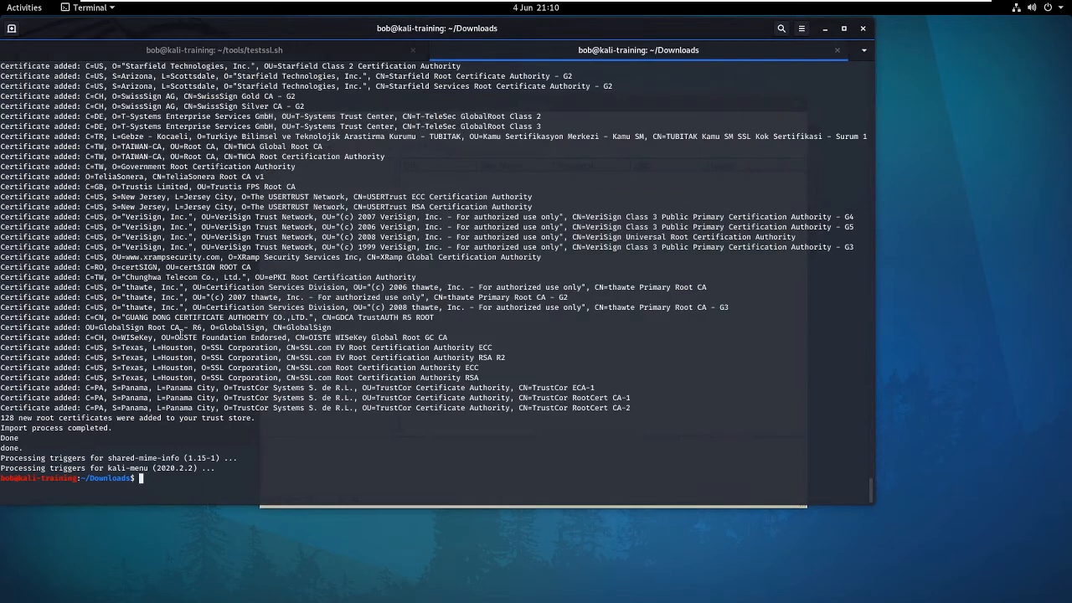
text(ls -l)
key(Return)
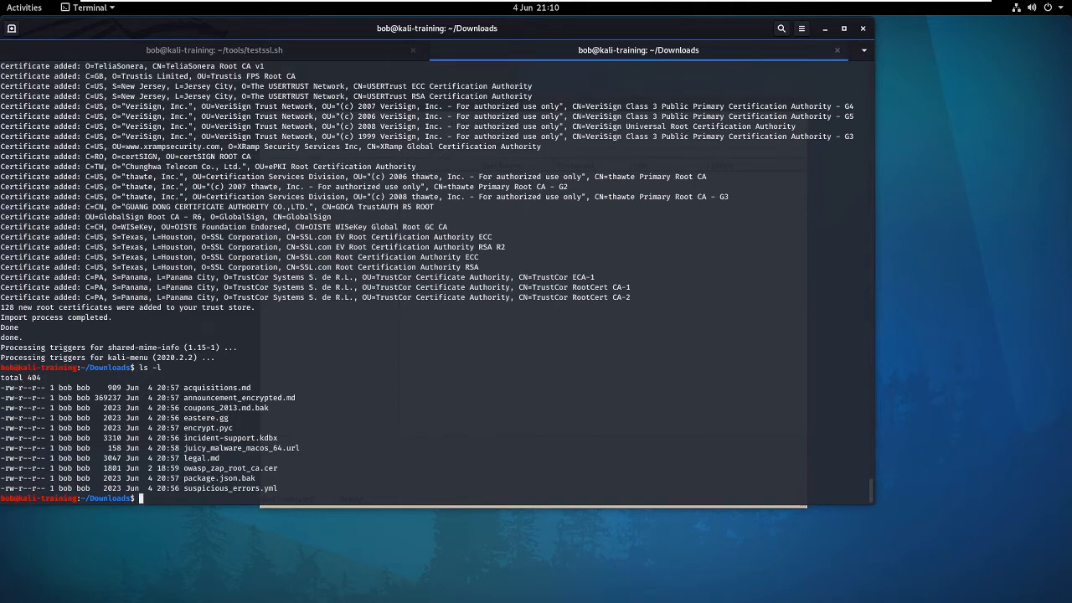
text(file ju)
key(Tab)
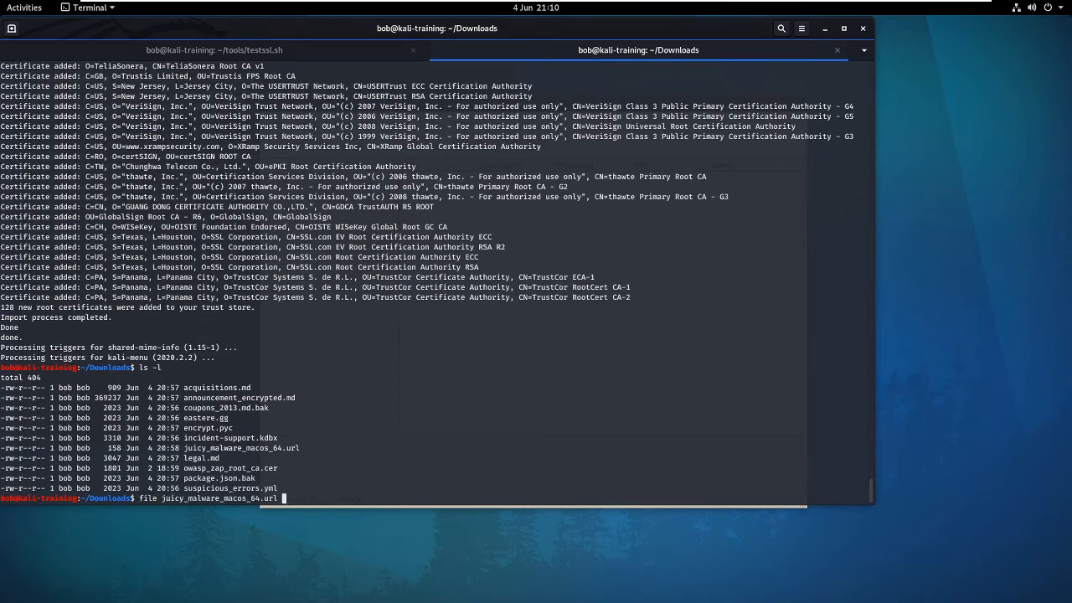
key(Return)
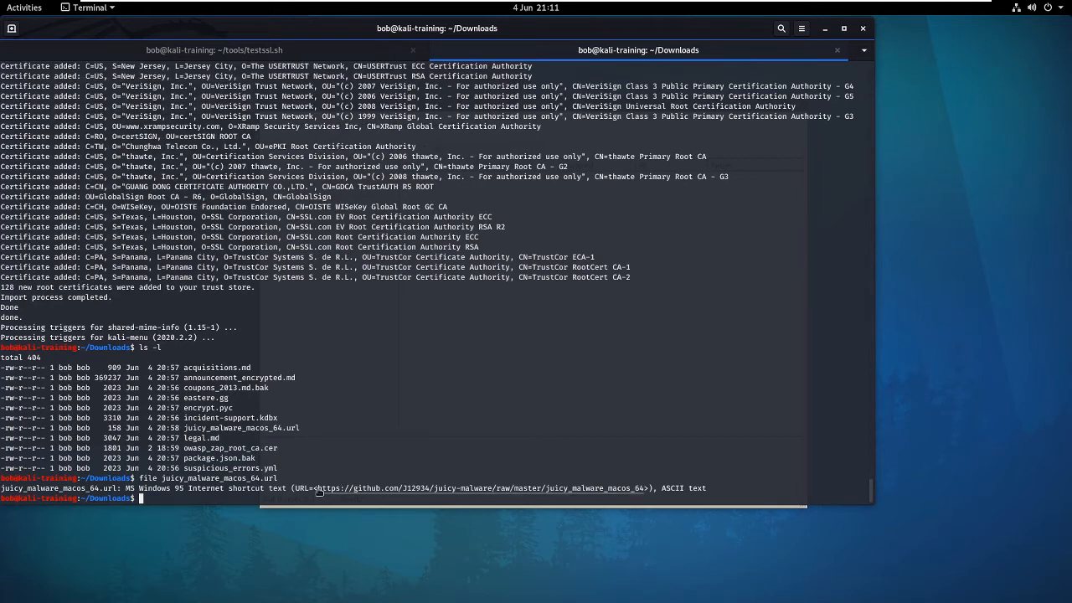
Step: Copy the GitHub juicy-malware URL from the file command's output
drag(318, 493, 628, 490)
right_click(628, 491)
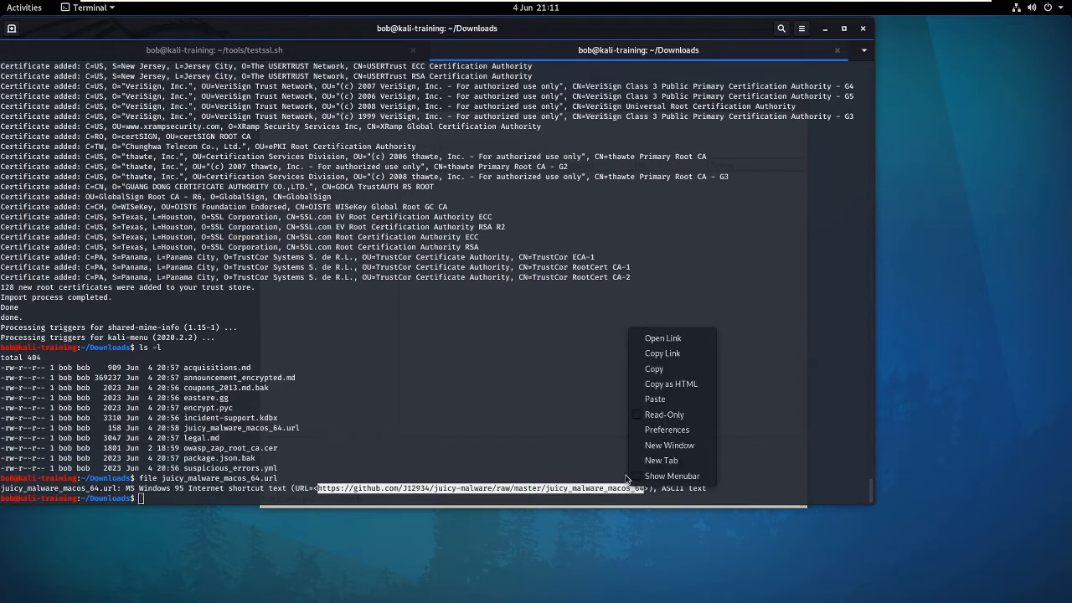
click(672, 369)
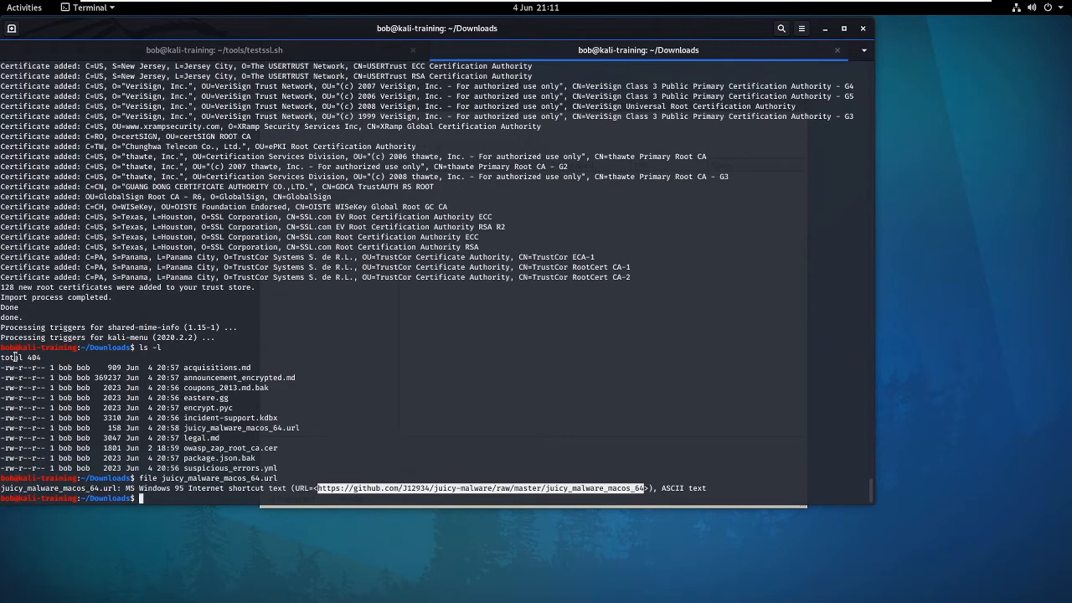
Step: Switch to Firefox, open a new tab and take SwitchyOmega off its active proxy profile
key(alt+Tab)
key(alt+Tab)
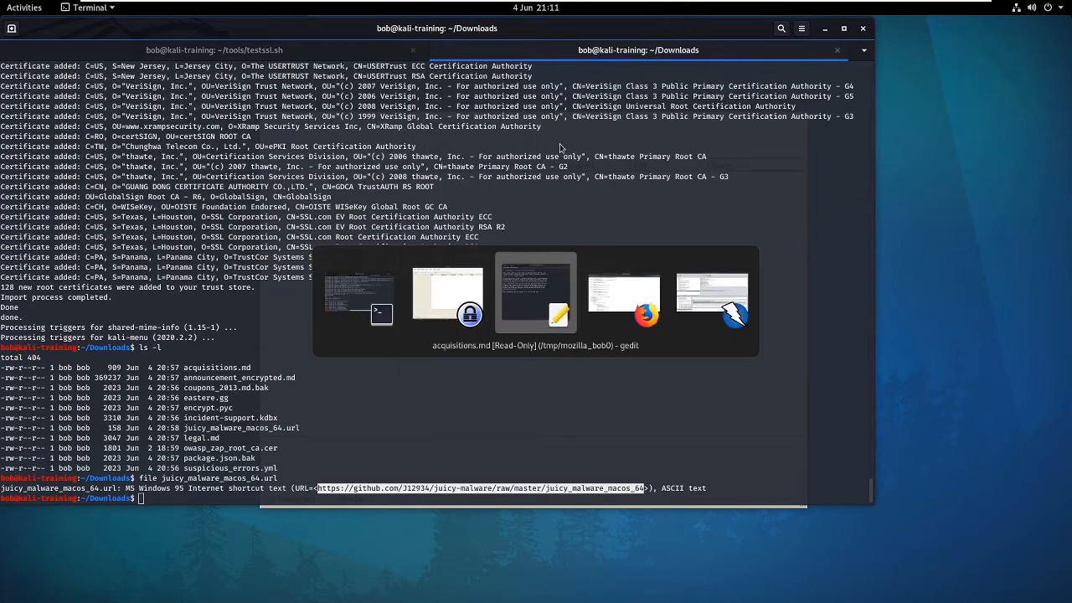
key(alt+Tab)
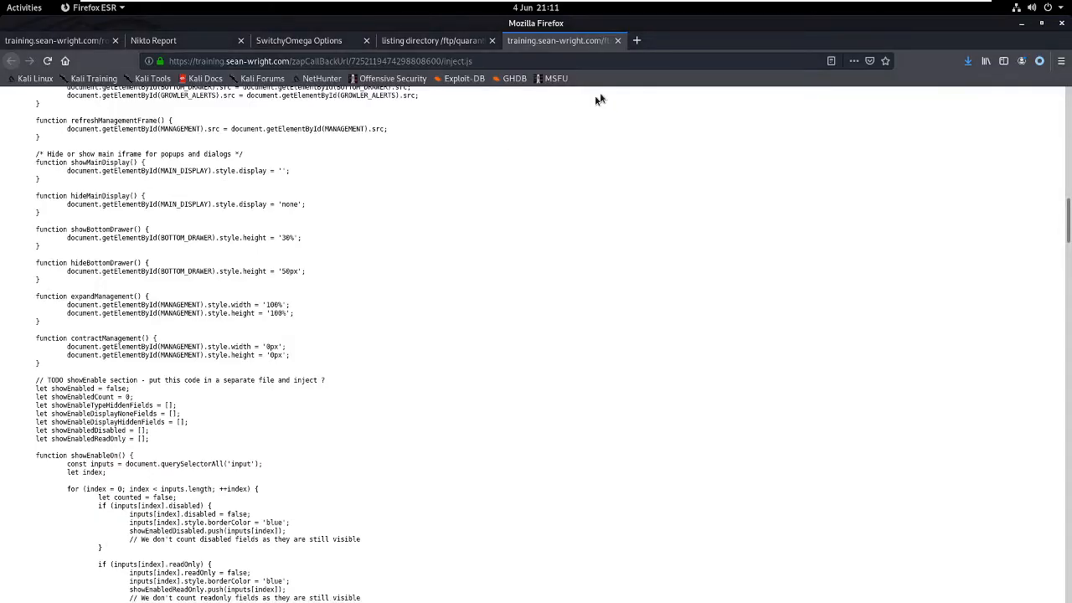
click(637, 44)
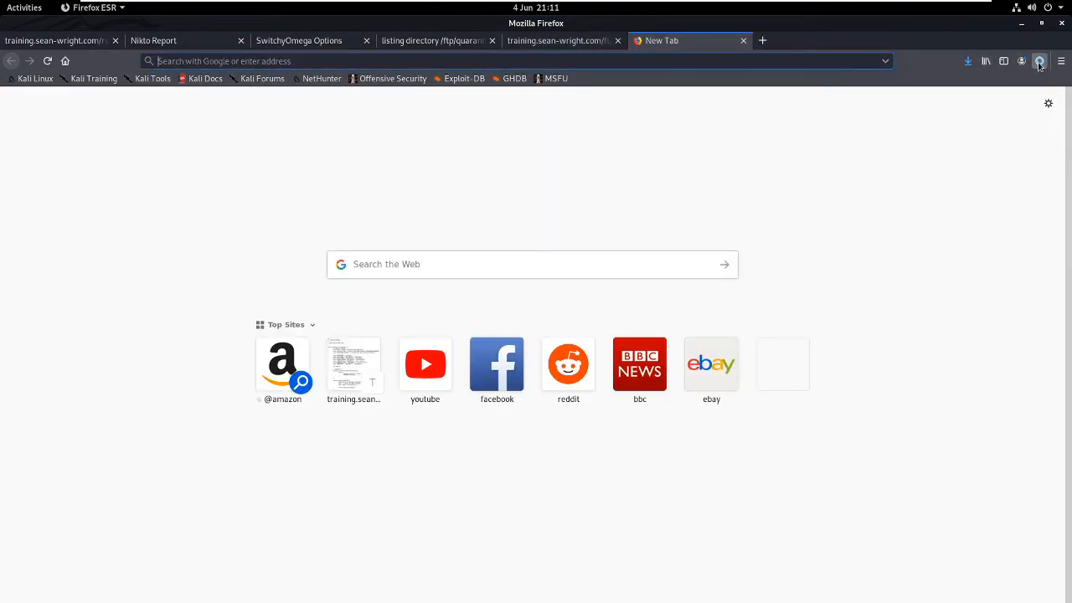
click(1038, 63)
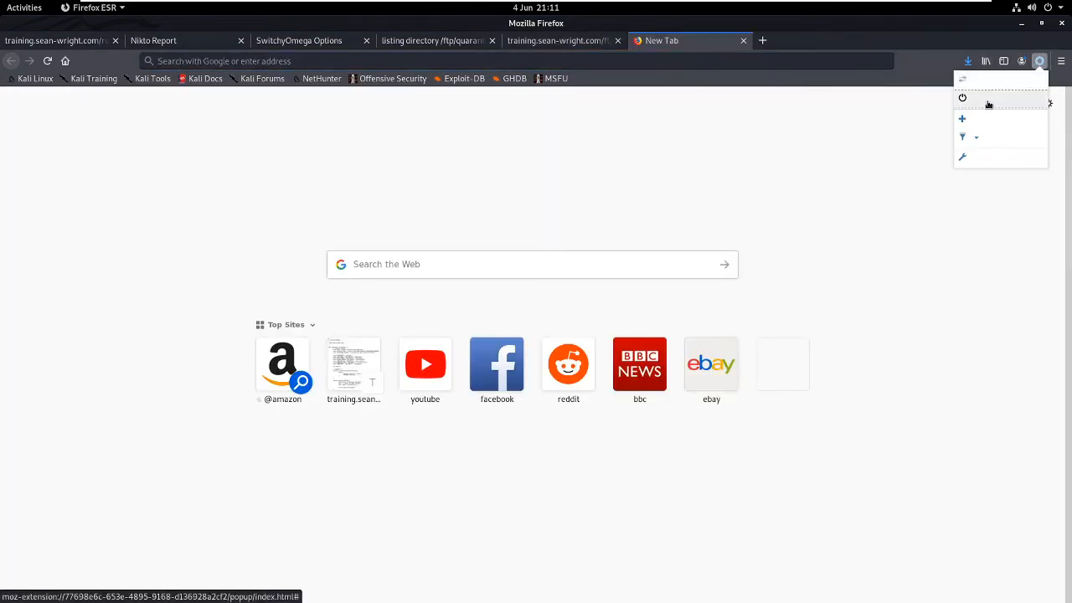
click(984, 99)
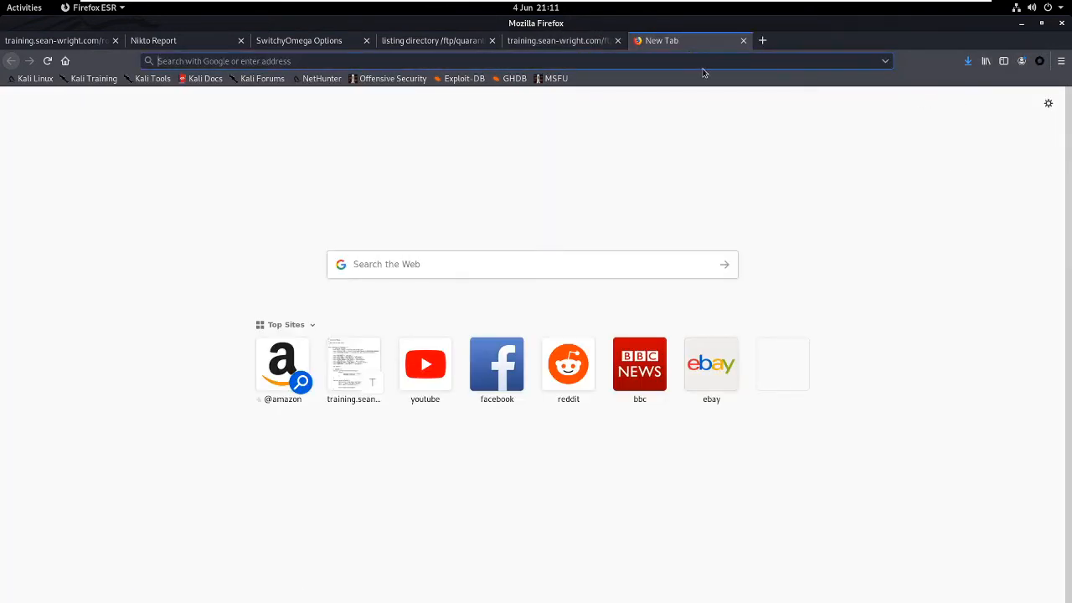
Step: Open urlscan.io and submit the copied juicy_malware_macos_64 GitHub URL for a public scan
text(urlscan.)
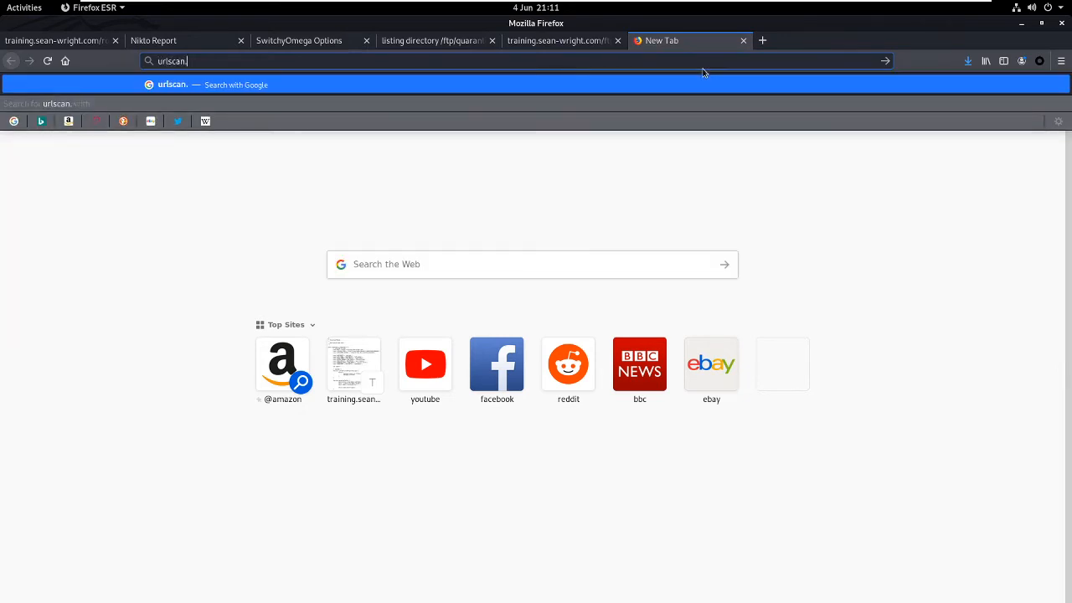
text(io)
key(Return)
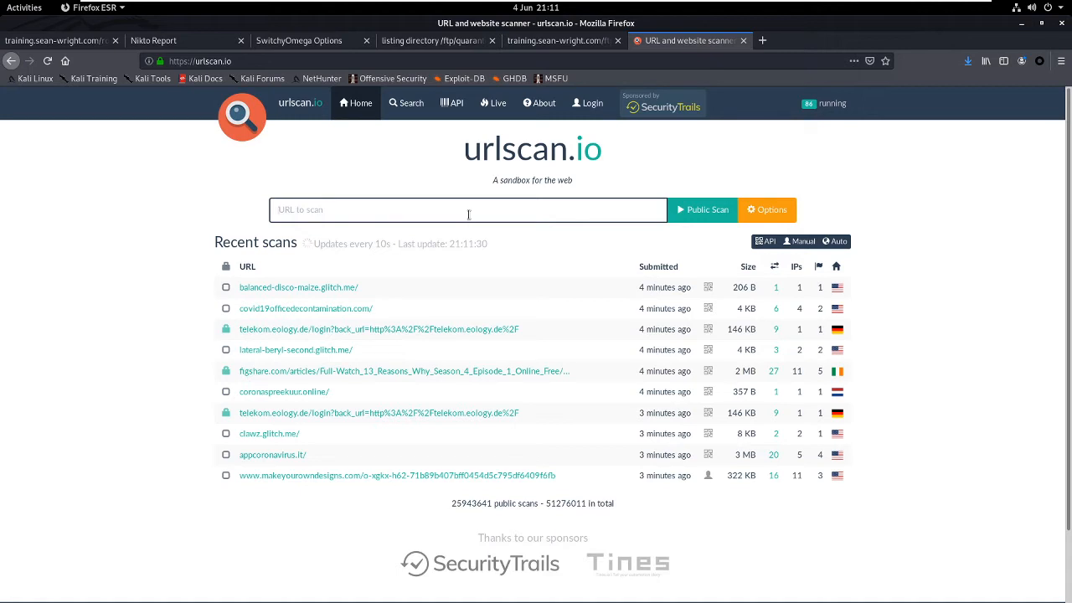
key(ctrl+v)
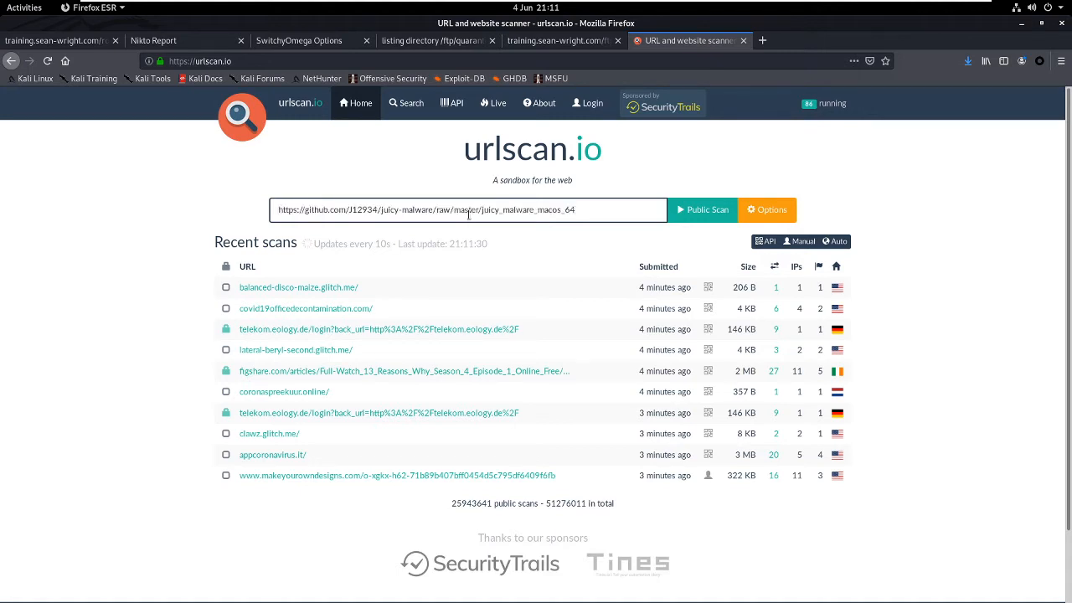
click(708, 211)
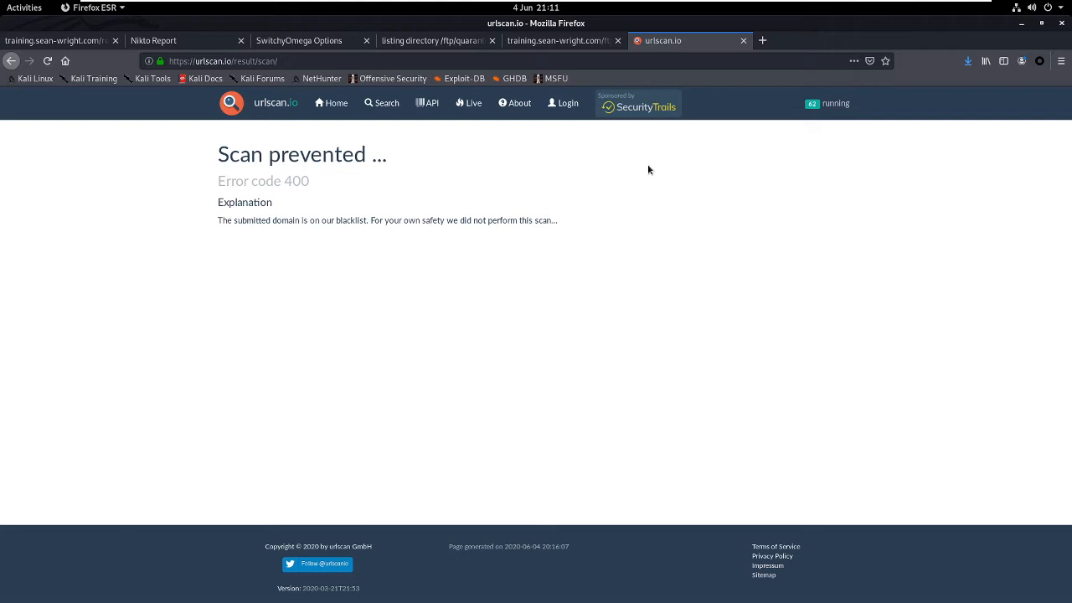
Step: Load the copied GitHub URL in a new tab and save the juicy_malware_macos_64 file
click(761, 40)
key(ctrl+v)
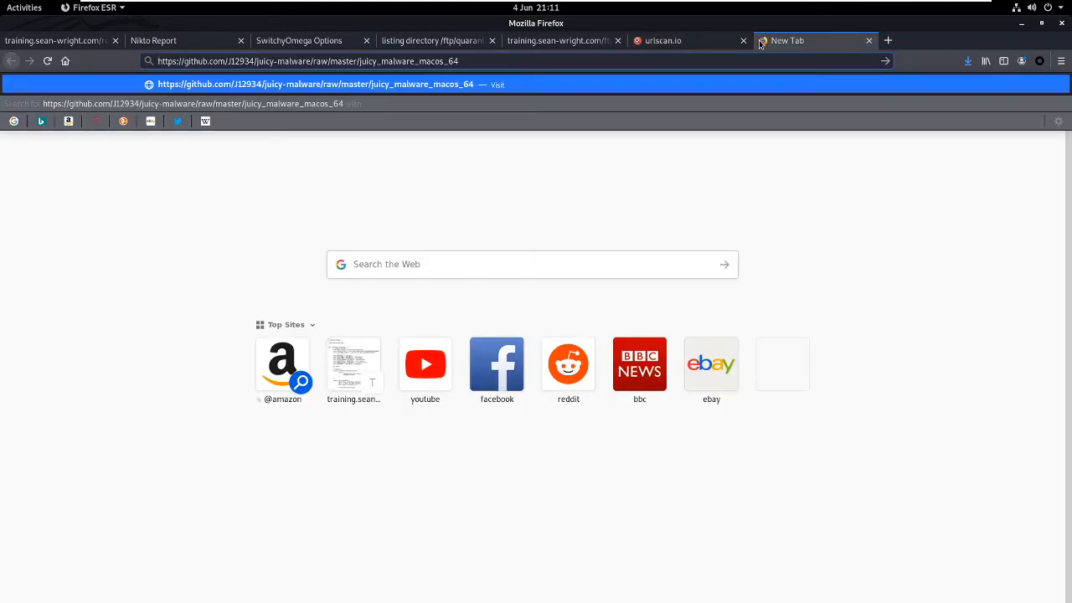
key(Return)
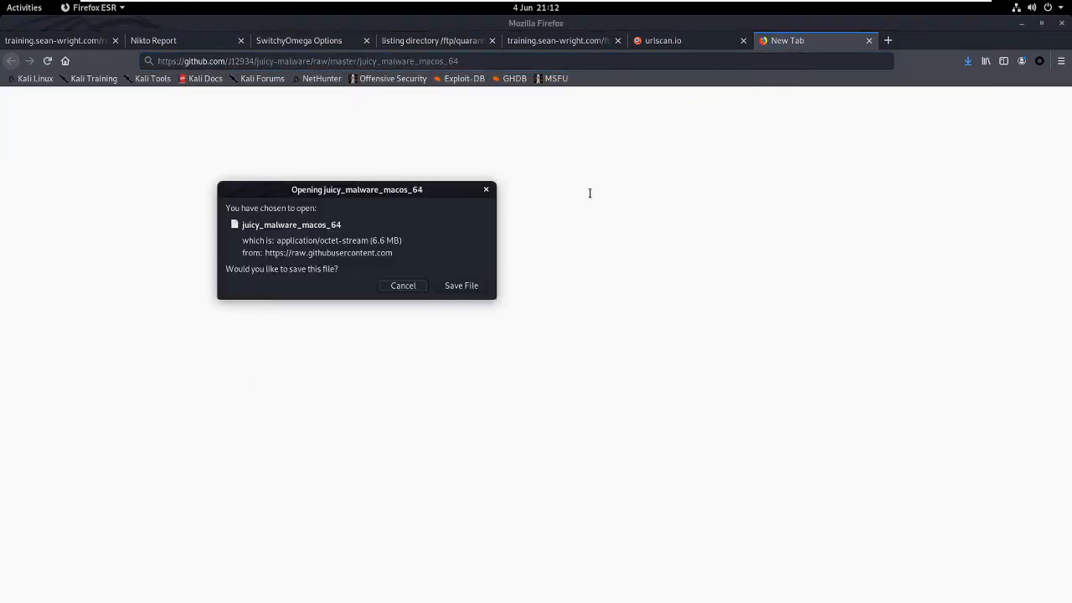
click(460, 289)
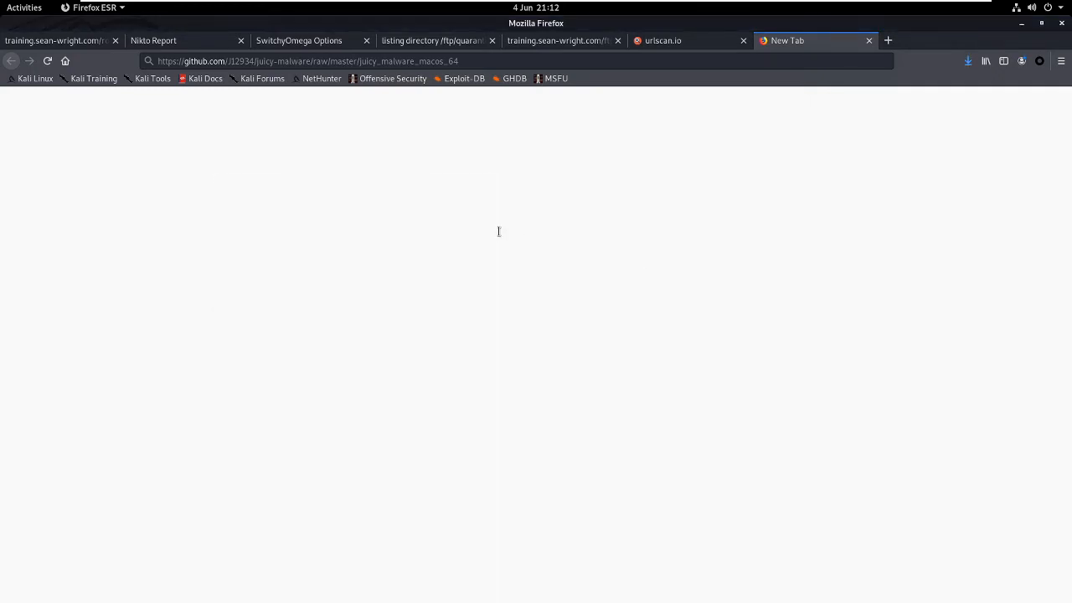
Step: Start entering a new web address in the current tab
click(712, 63)
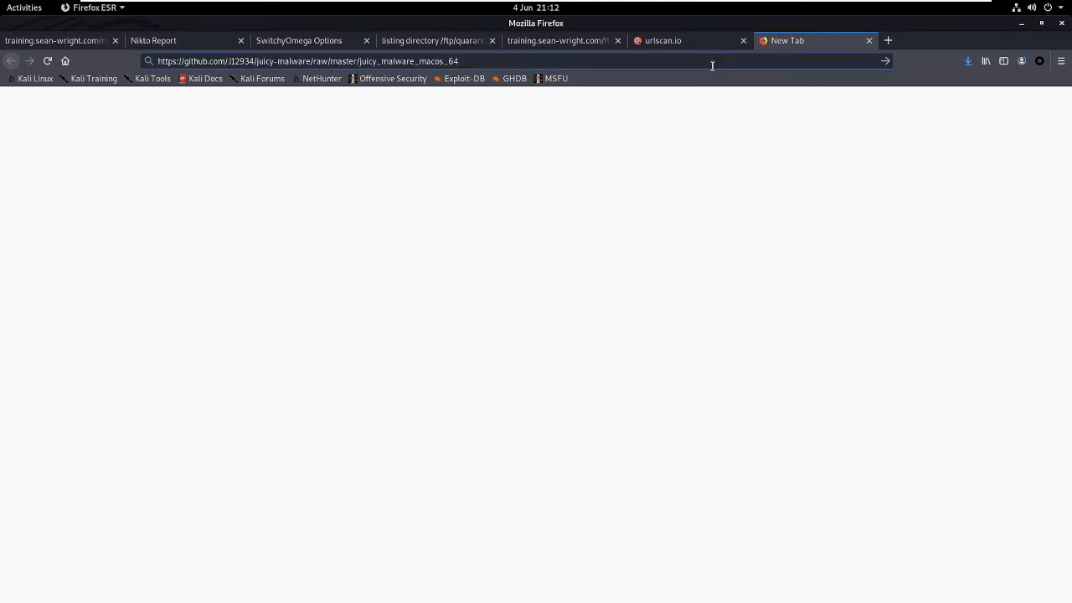